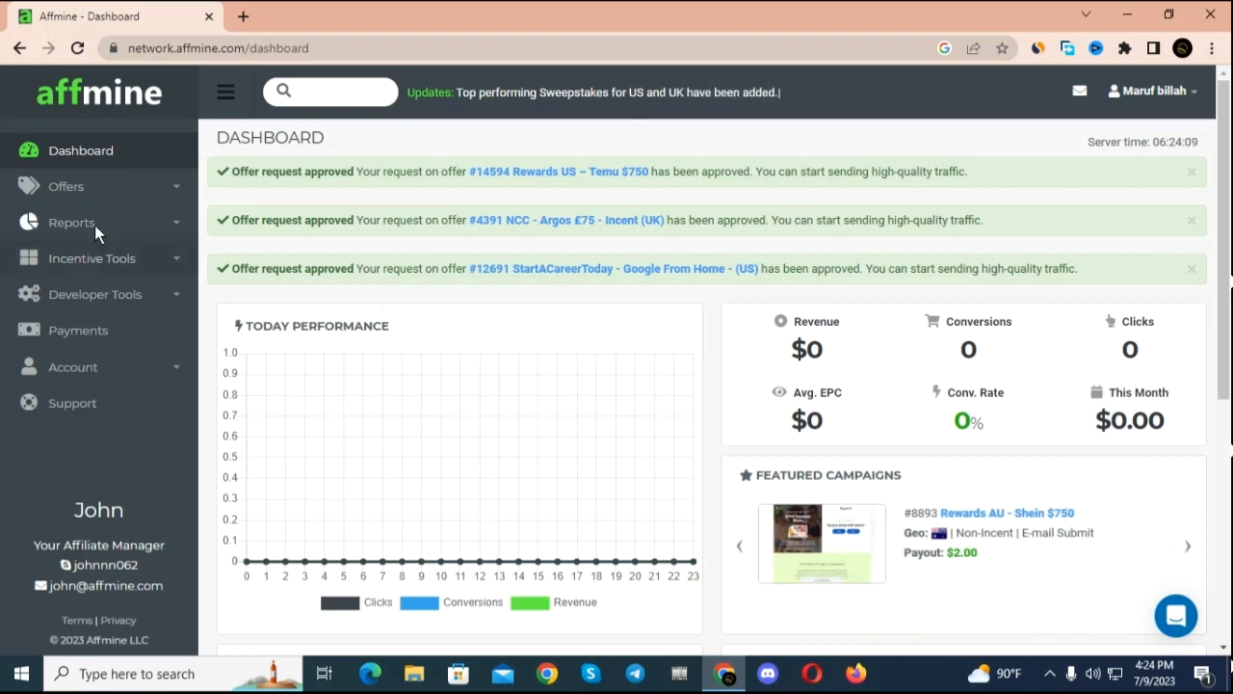
Step: Start creating a new content locker among the incentive tools
click(162, 259)
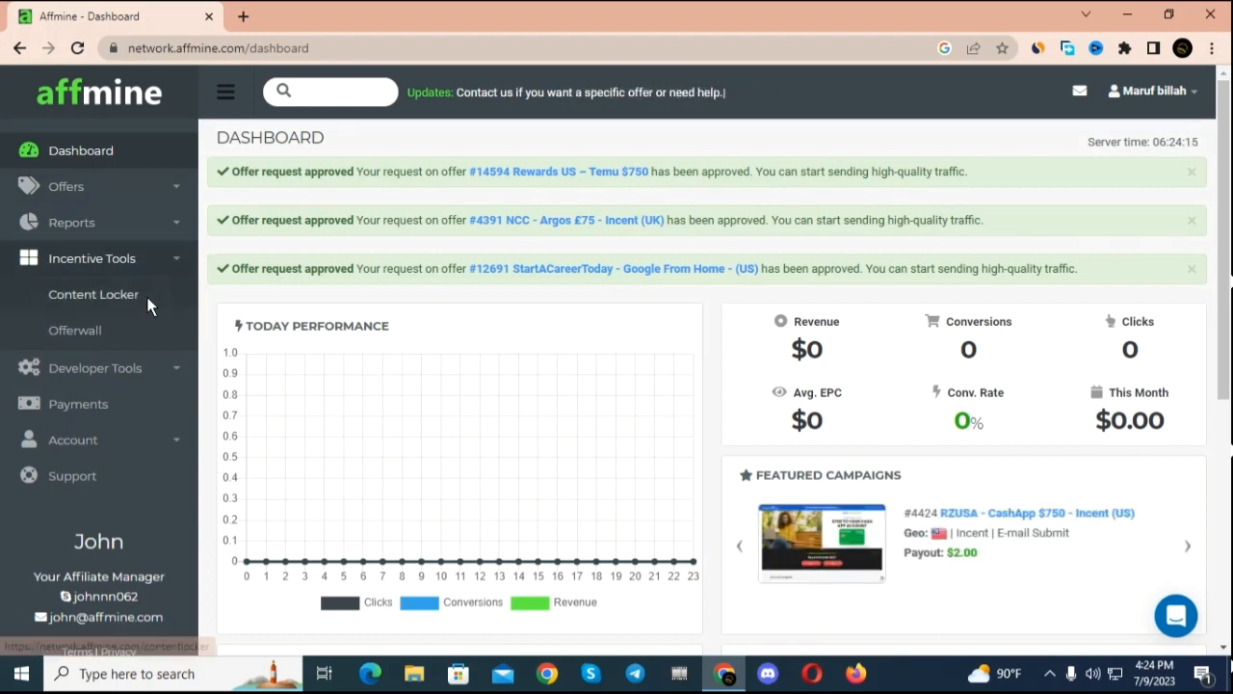
click(148, 301)
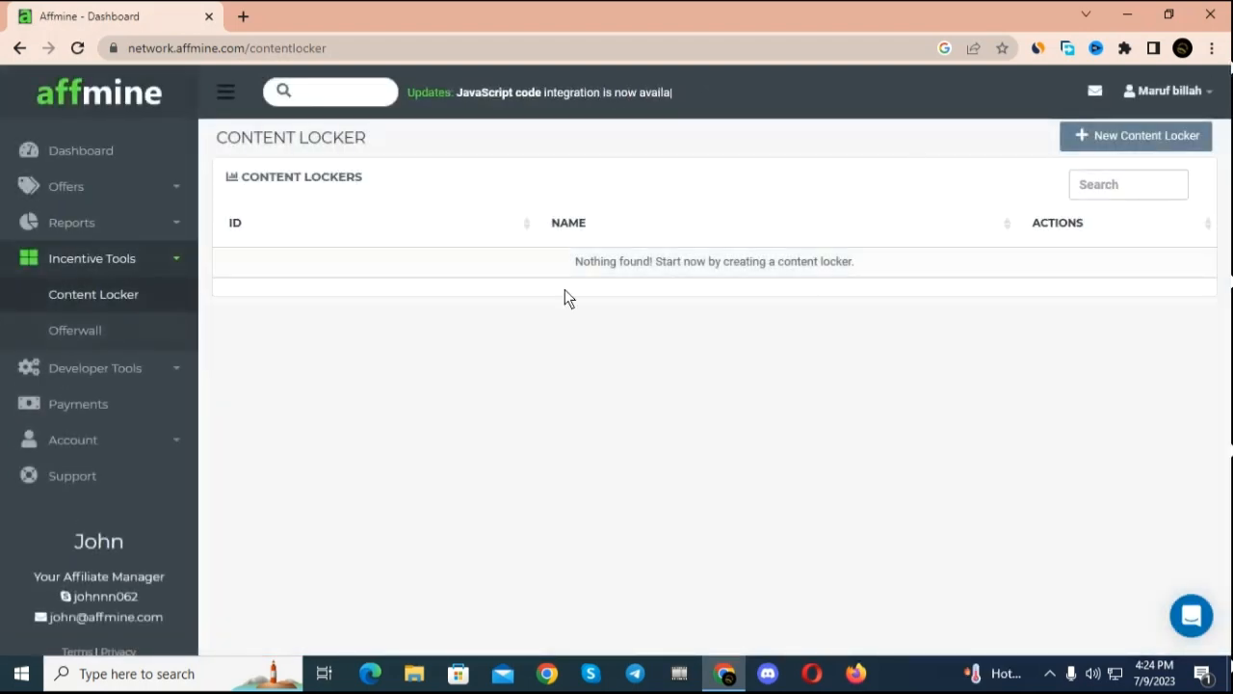
click(1130, 128)
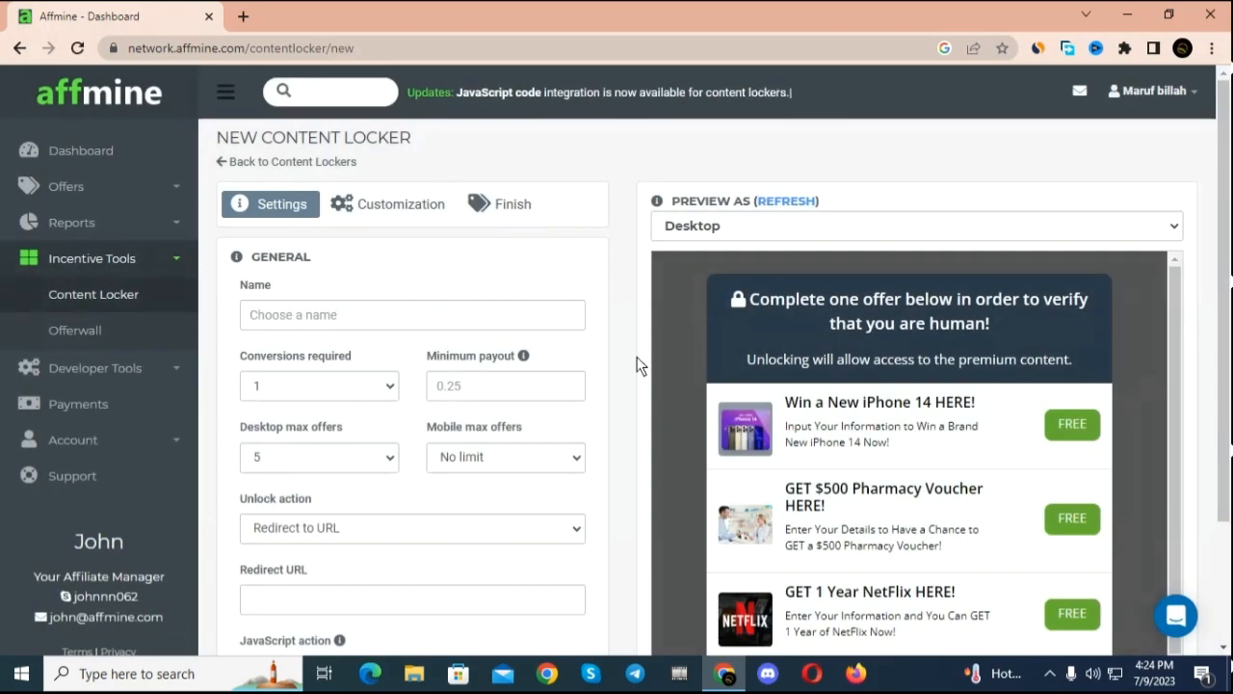
Step: Name the content locker "pubg" and limit the mobile max offers to 5
scroll(517, 405, down, 1)
click(387, 229)
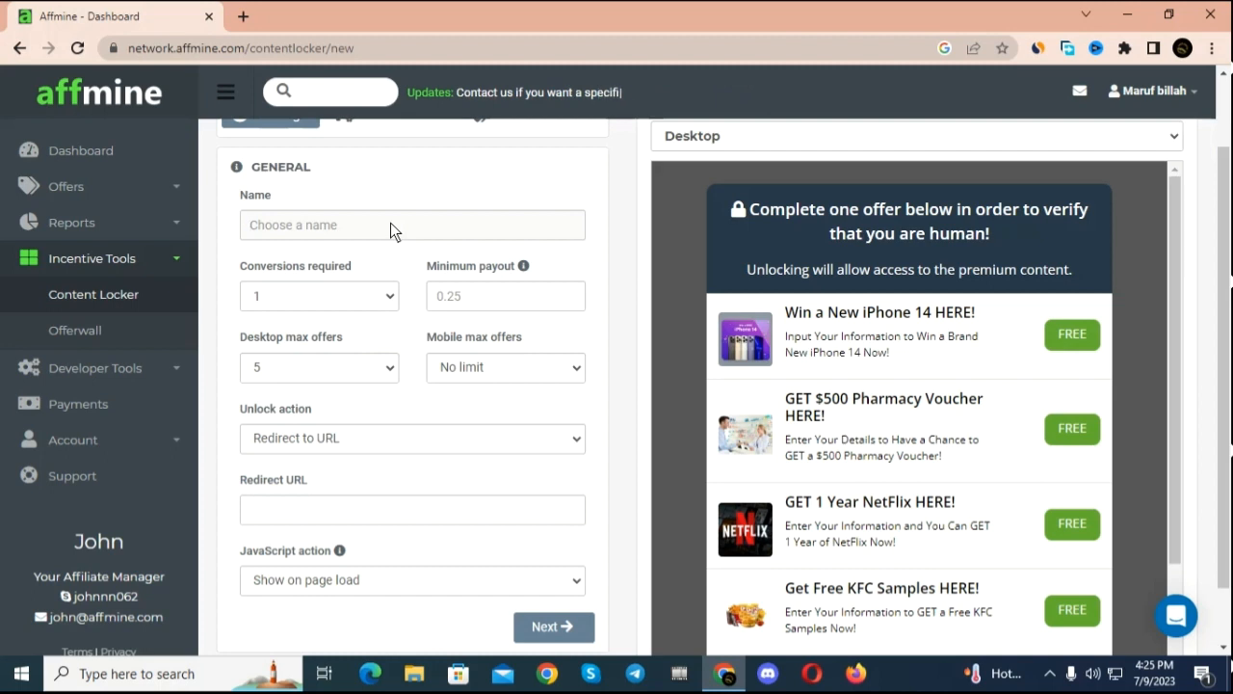
text(pubg)
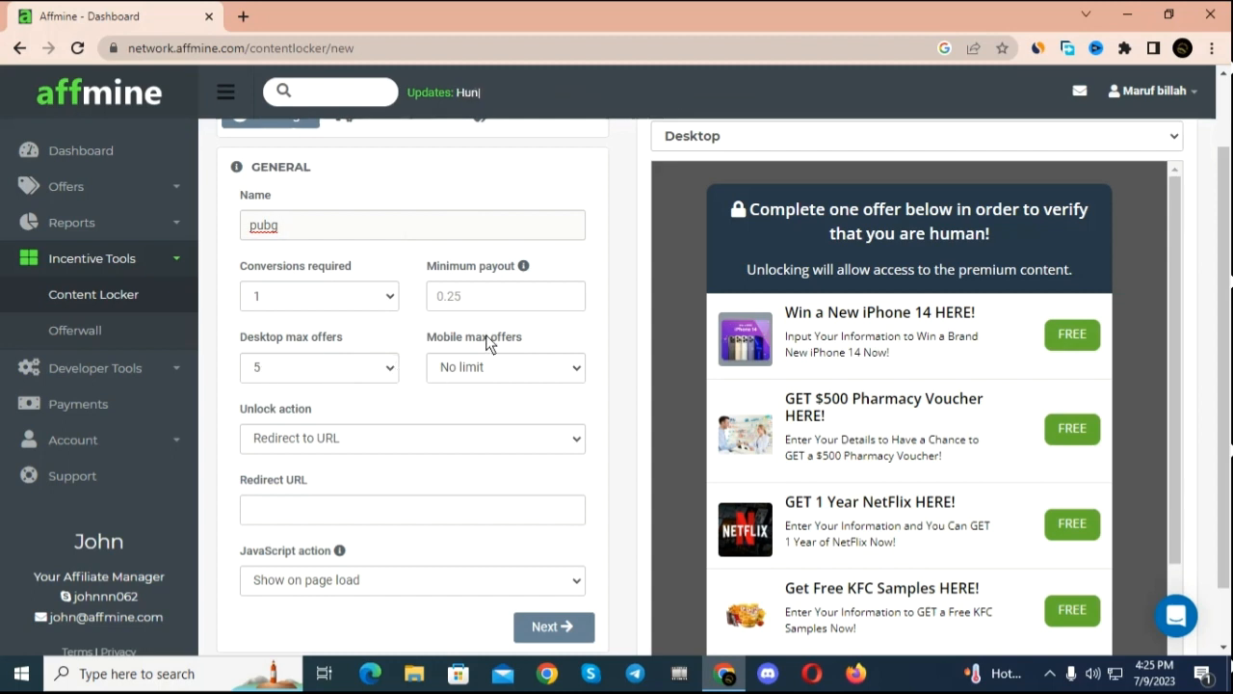
click(578, 374)
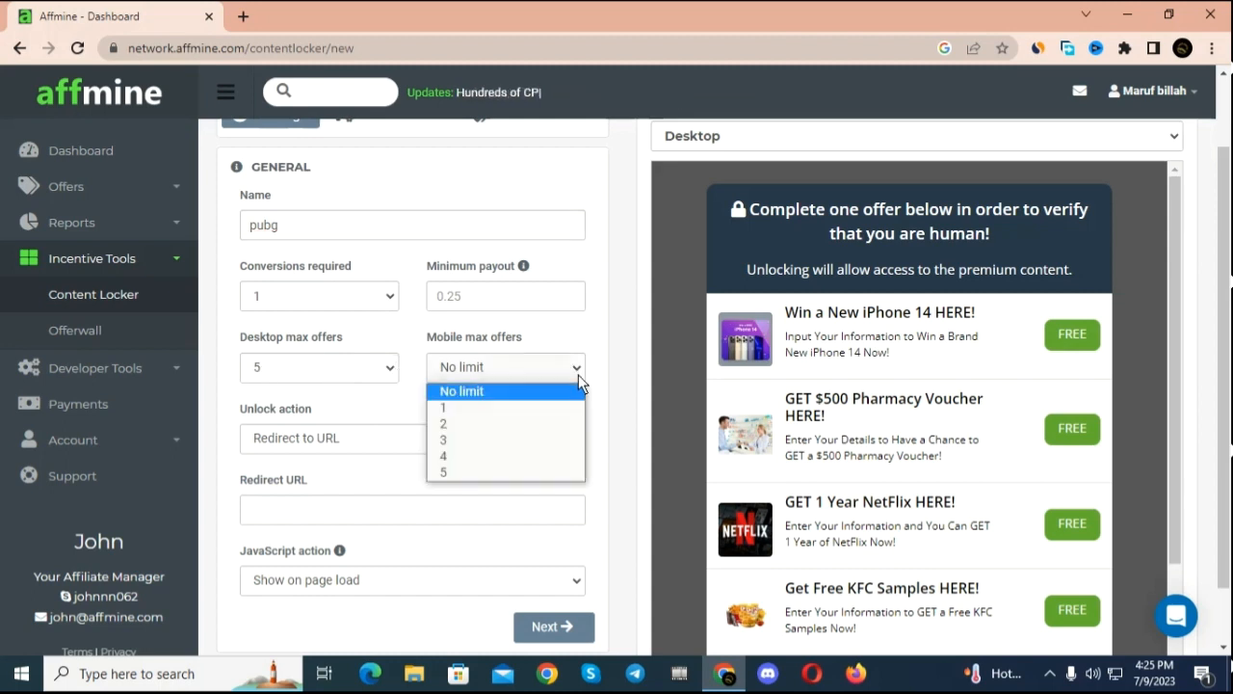
click(566, 473)
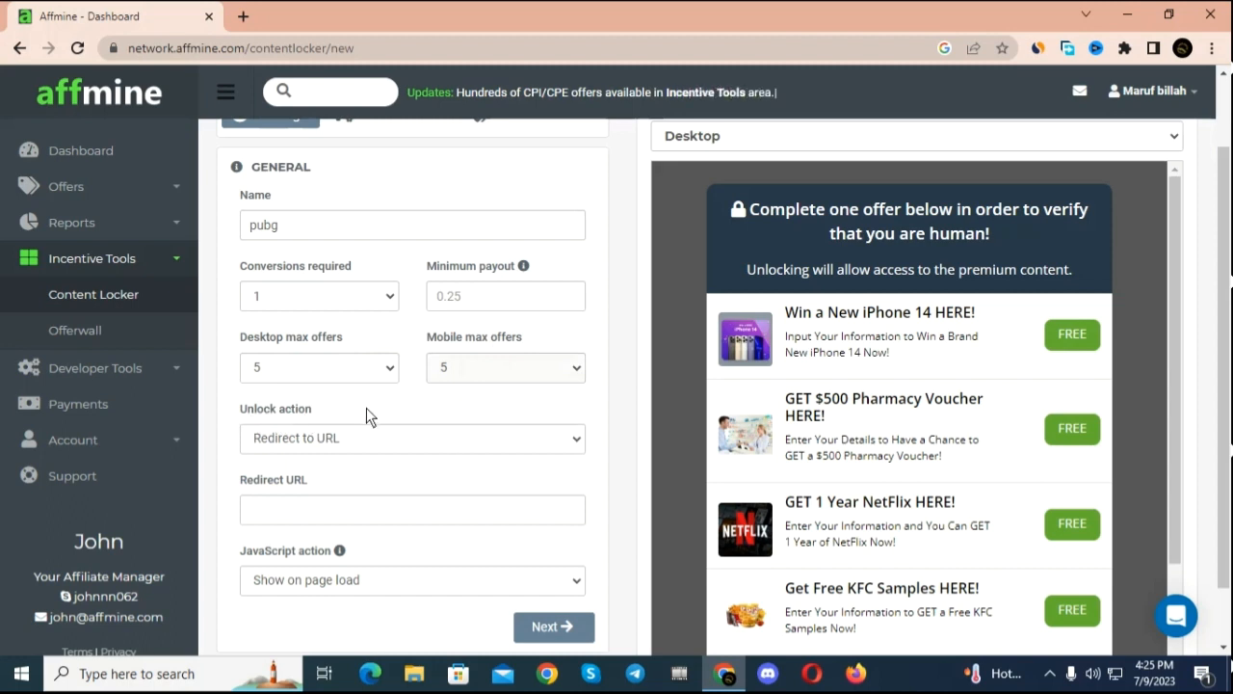
Step: Check the available unlock actions for the content locker without changing the selection
scroll(369, 401, down, 1)
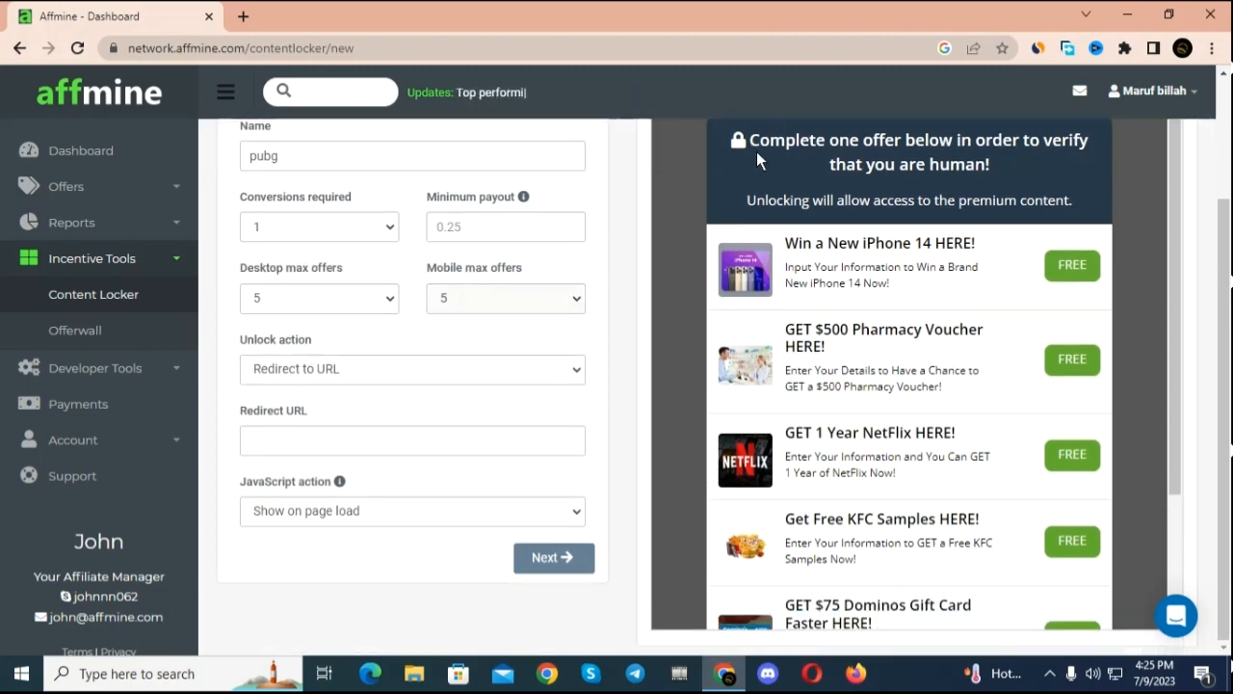
click(564, 376)
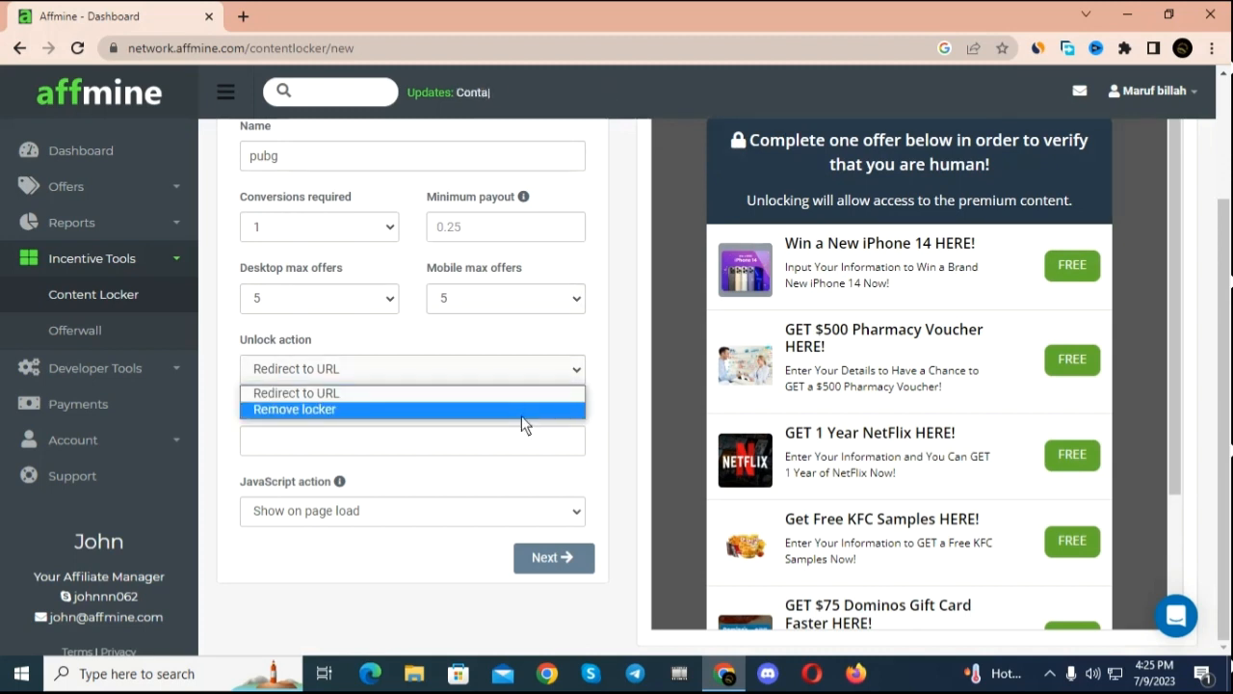
click(620, 356)
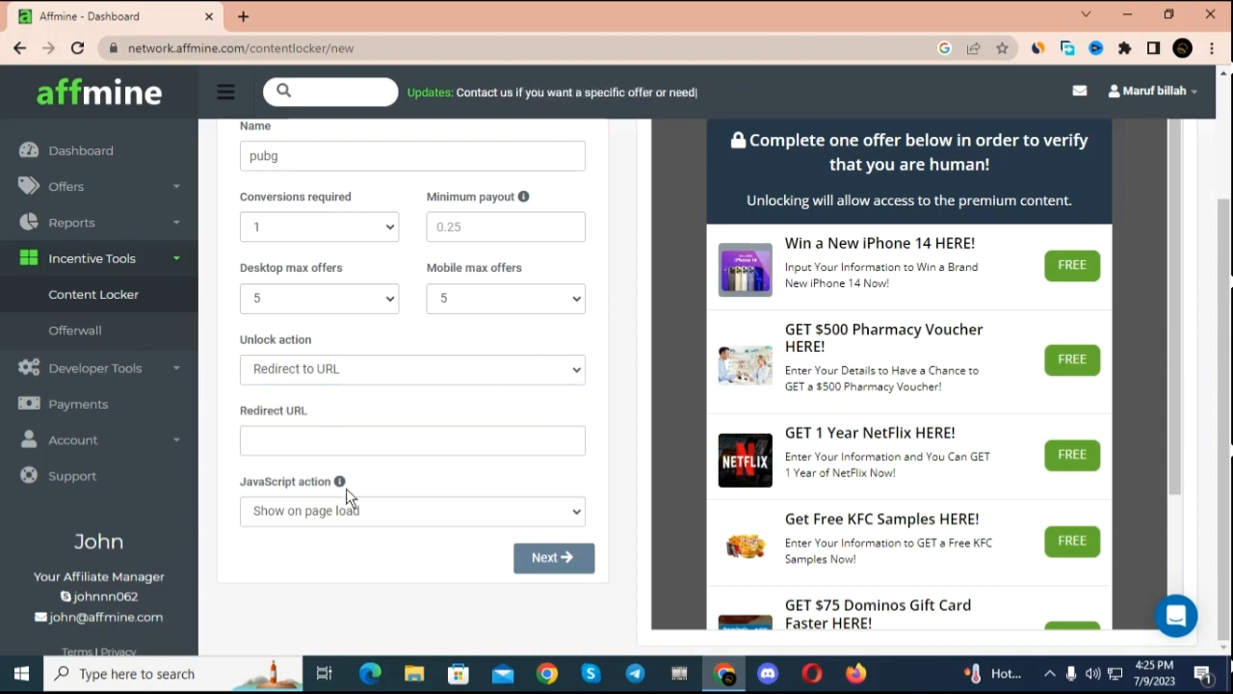
scroll(405, 221, up, 3)
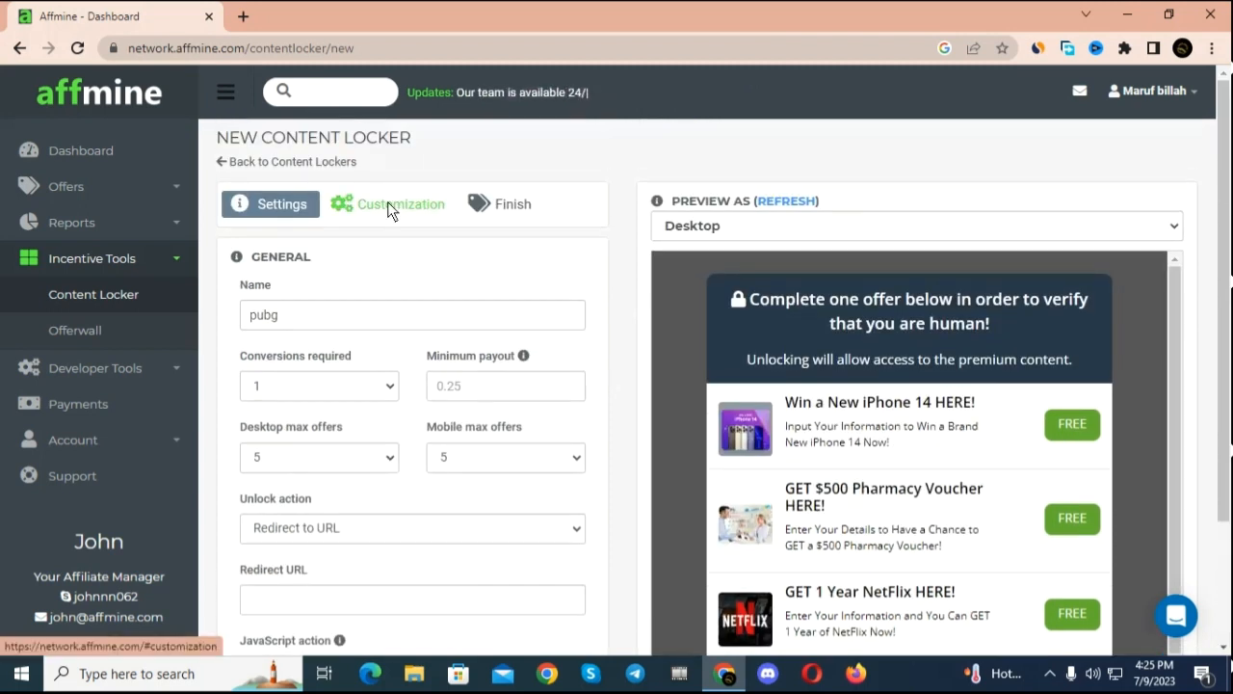
Step: Go to the content locker's customization settings and turn off the LOCK icon
click(388, 205)
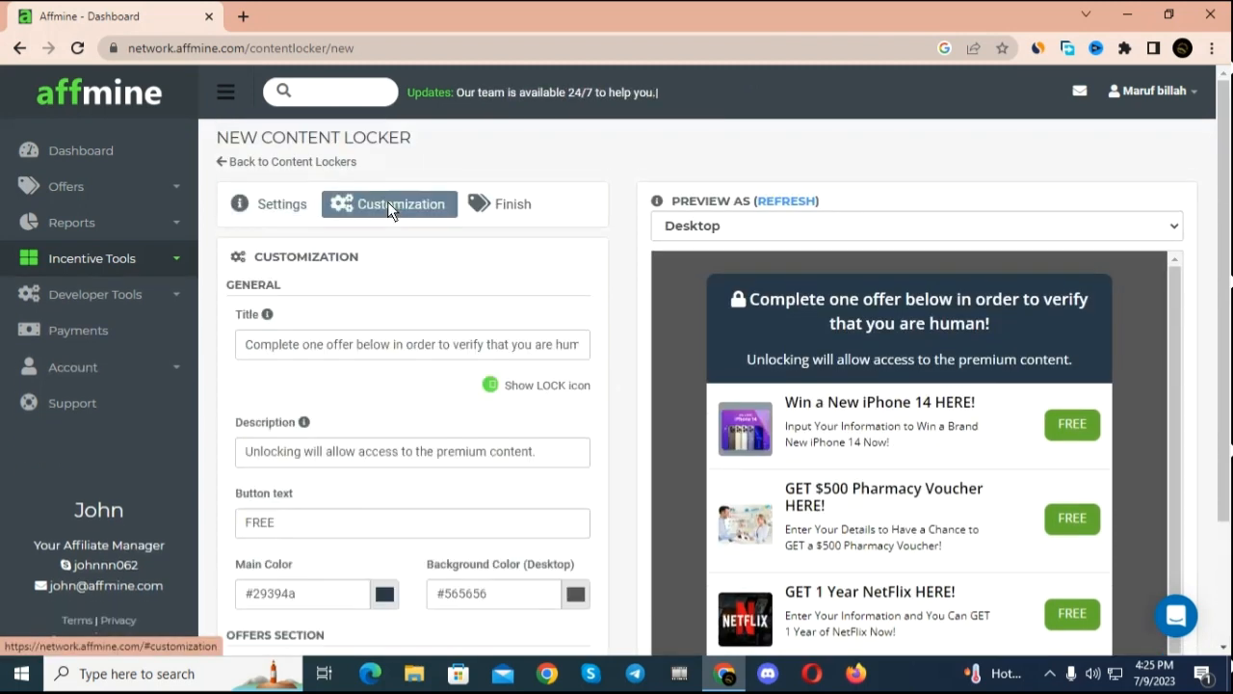
scroll(451, 393, down, 3)
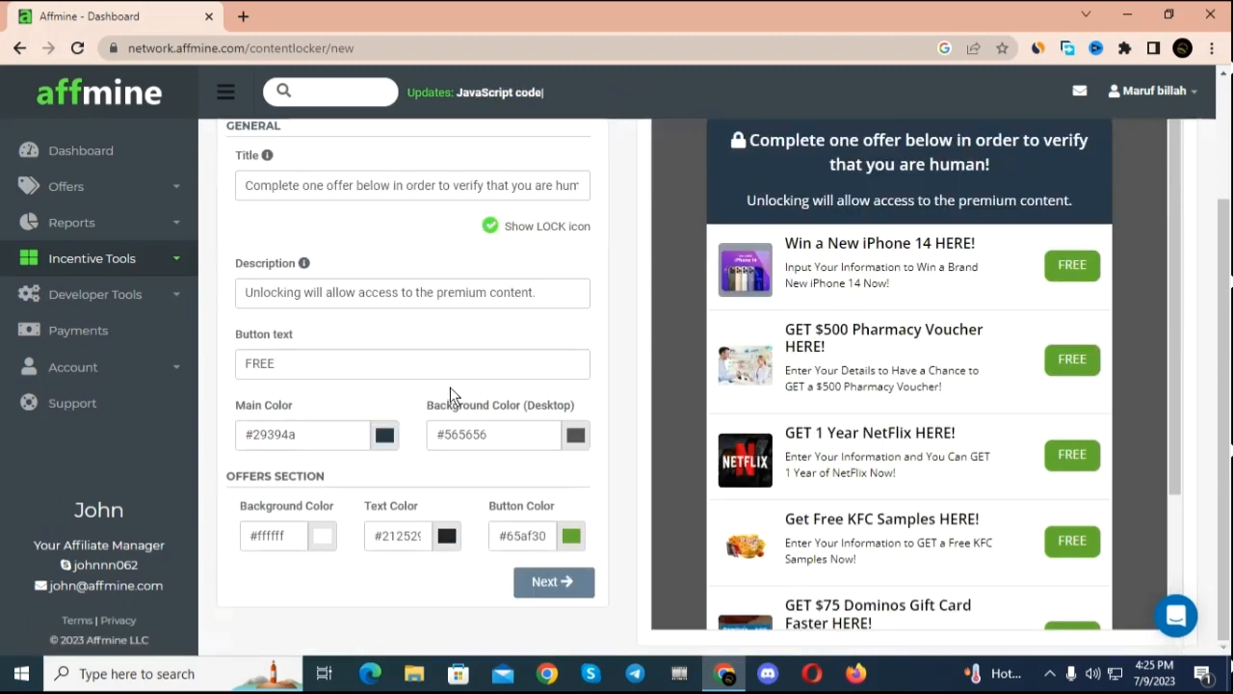
scroll(447, 374, up, 2)
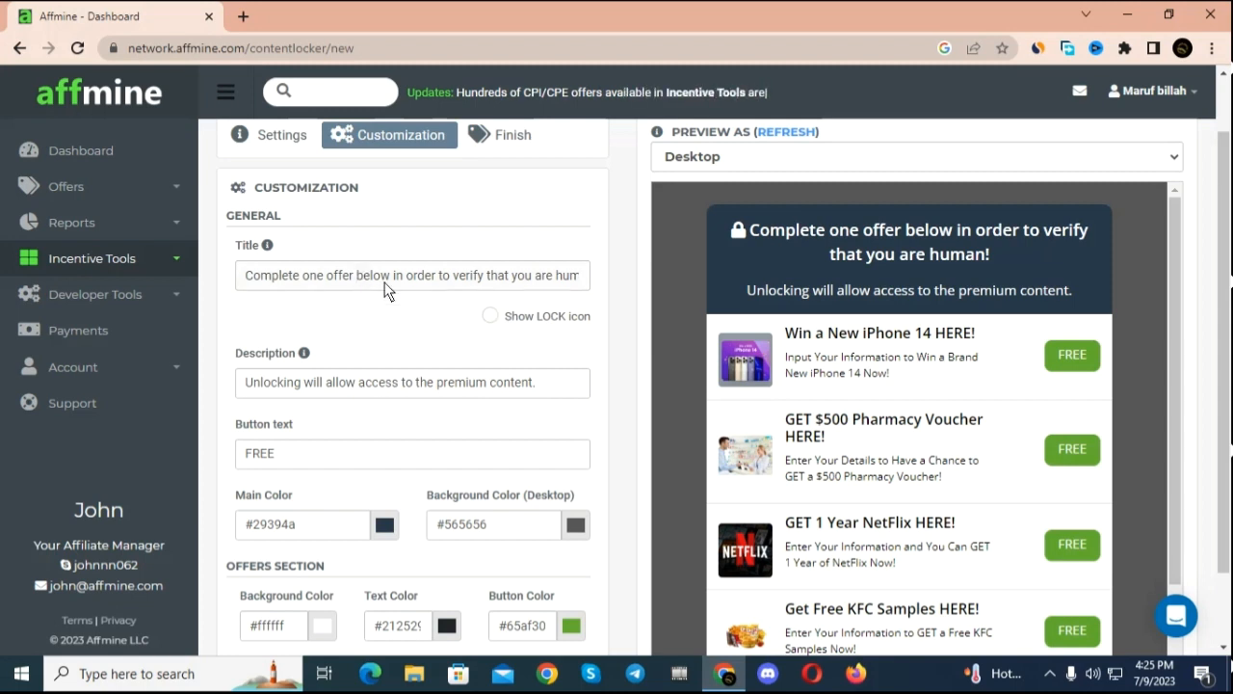
Step: Replace the content locker's title with "Get pubg diamond", correcting the misspelled "daimond" with the spelling suggestion
text(A)
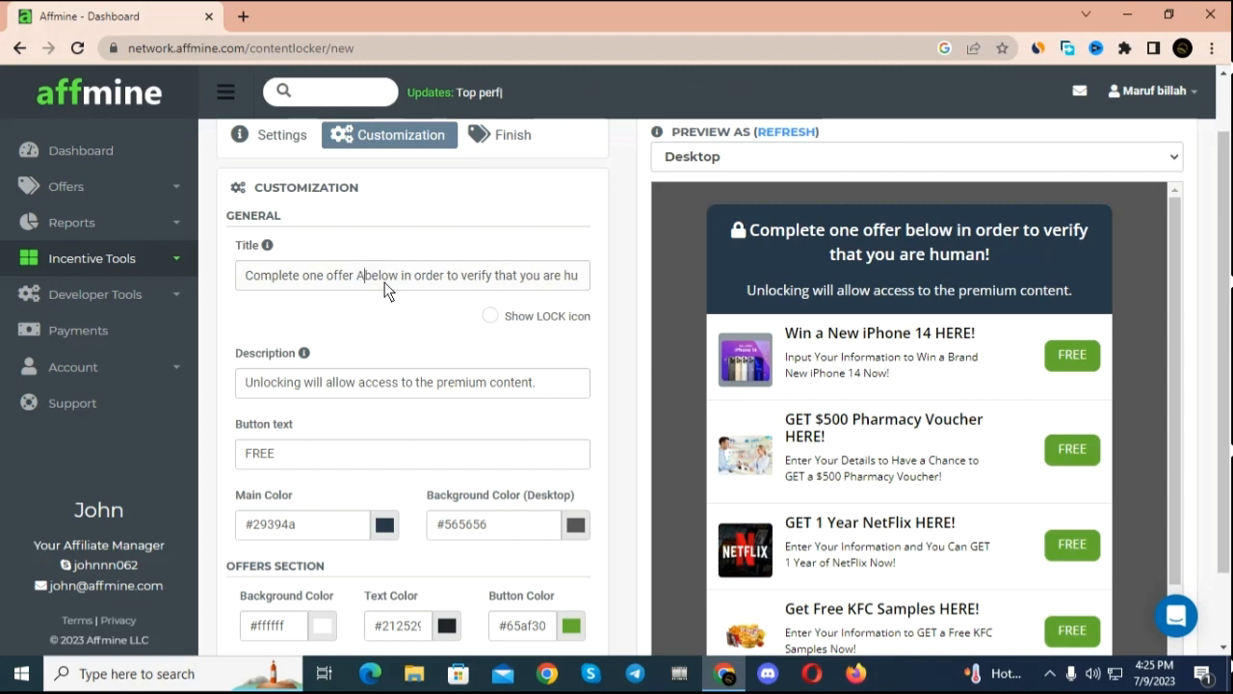
key(BackSpace)
key(ctrl+a)
key(BackSpace)
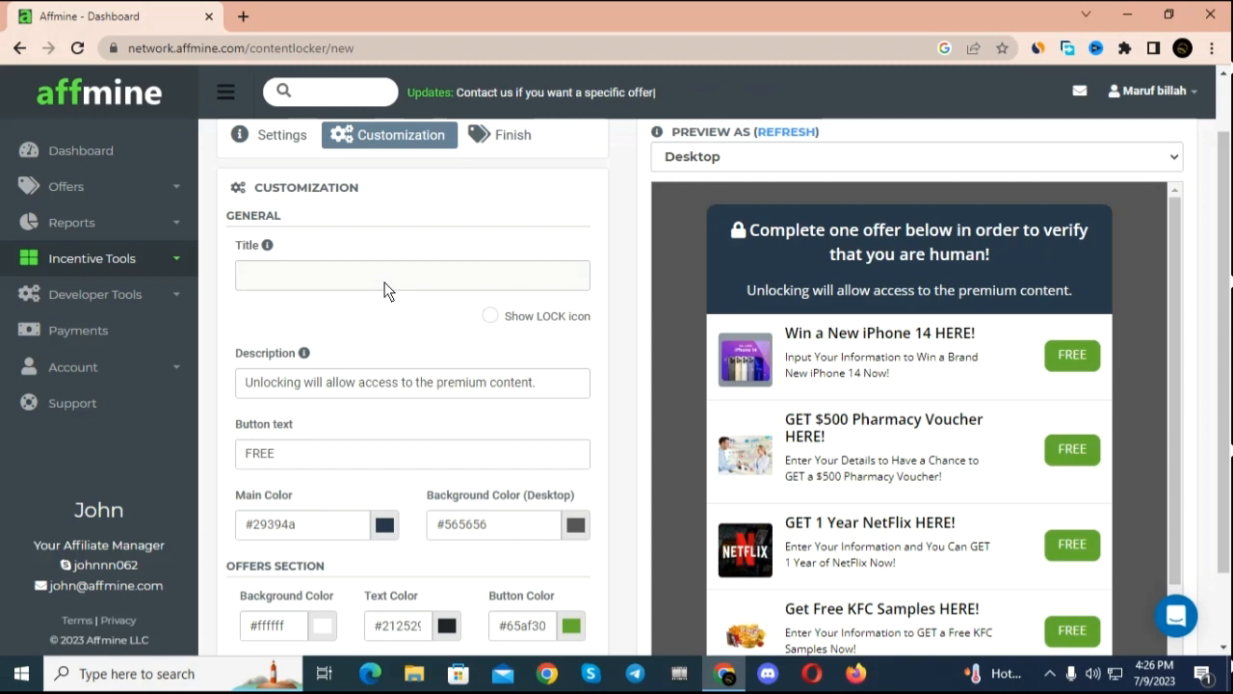
text(Get )
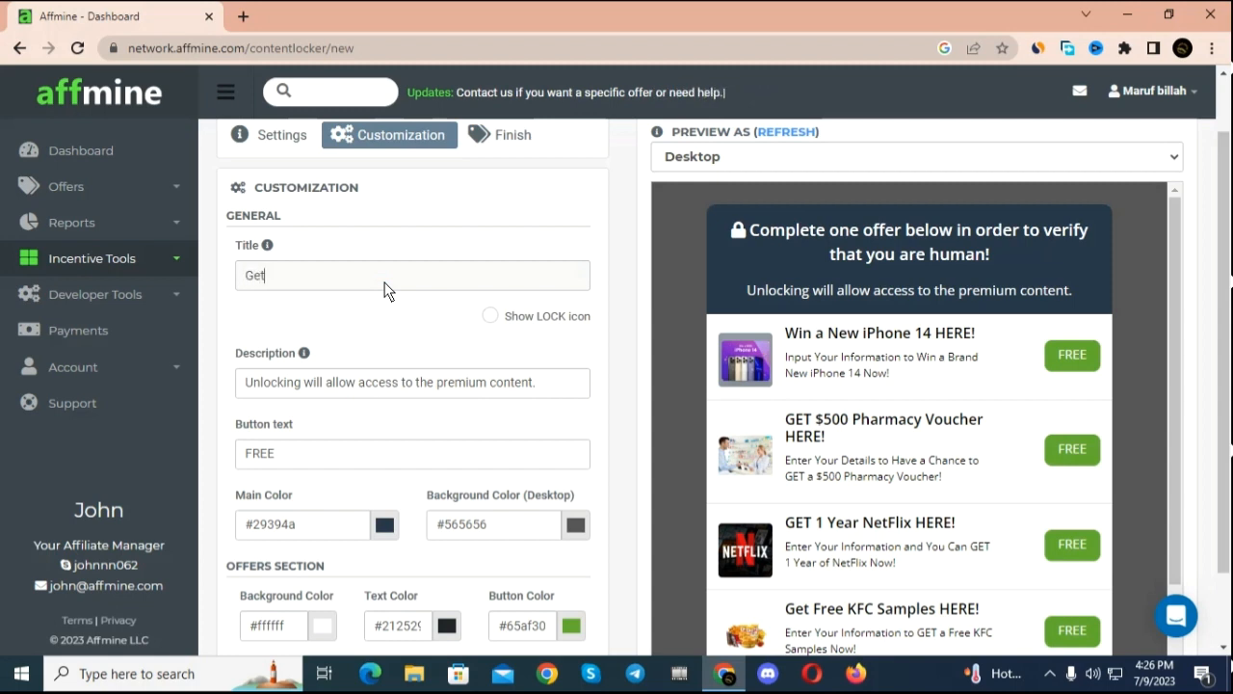
text(p)
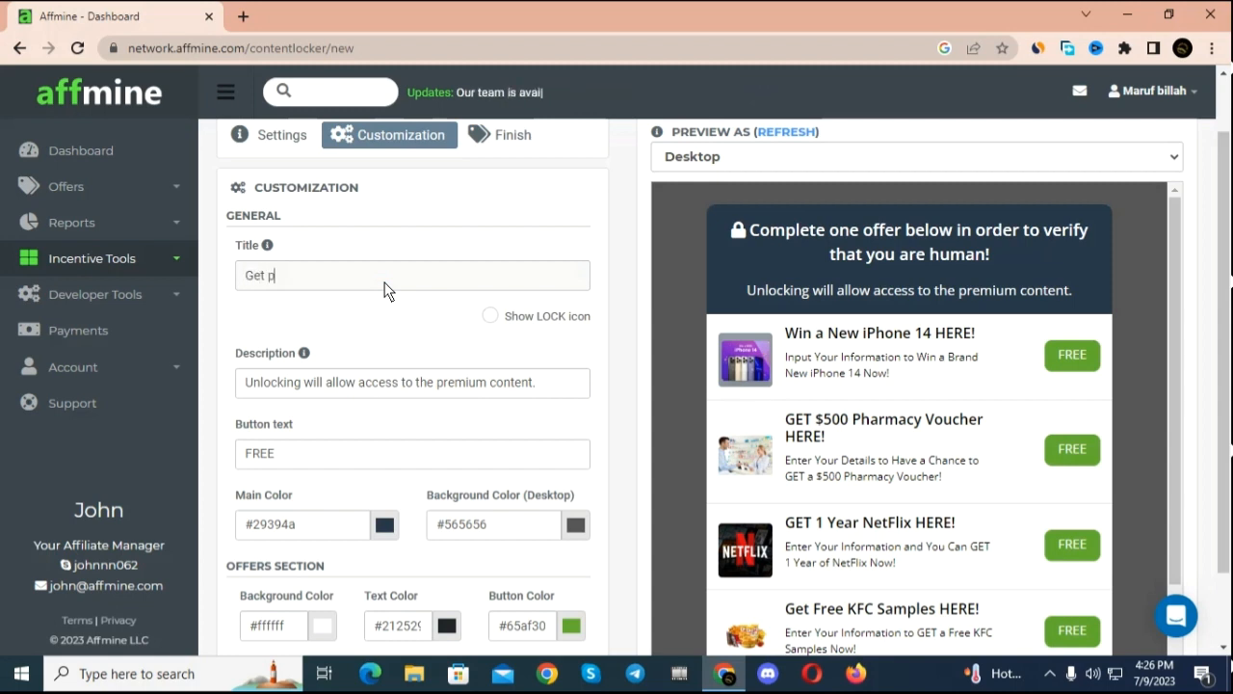
text(ubg daimond)
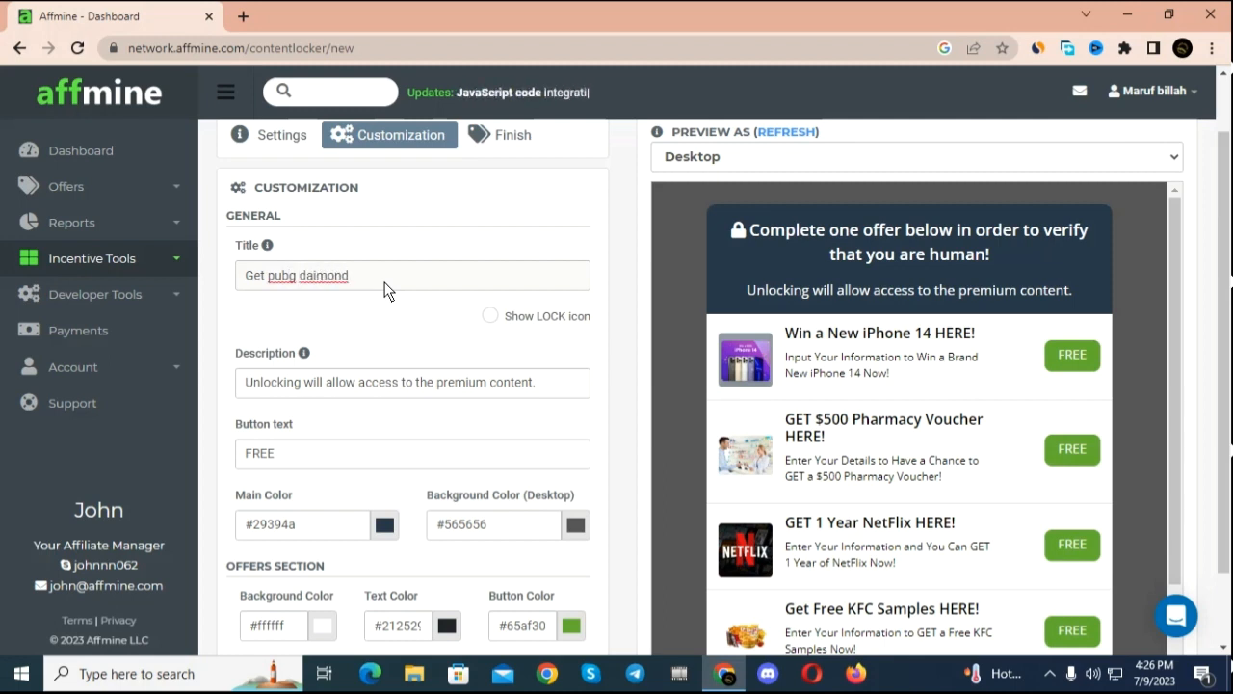
right_click(322, 282)
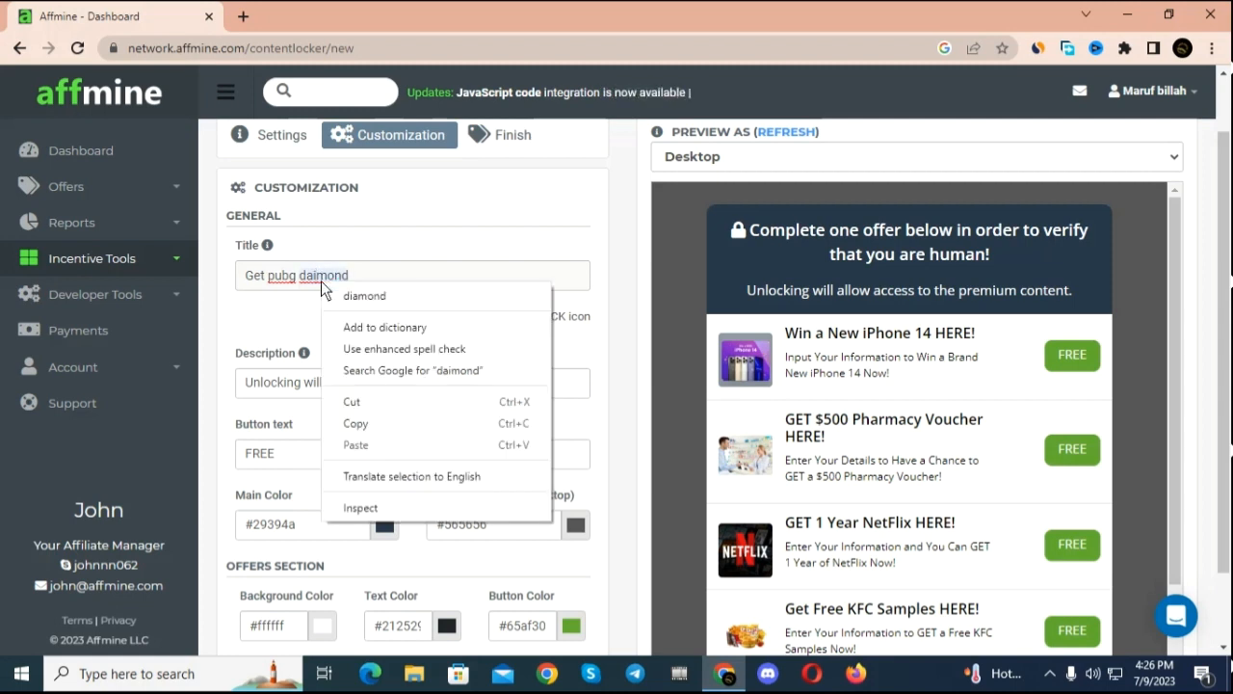
click(352, 295)
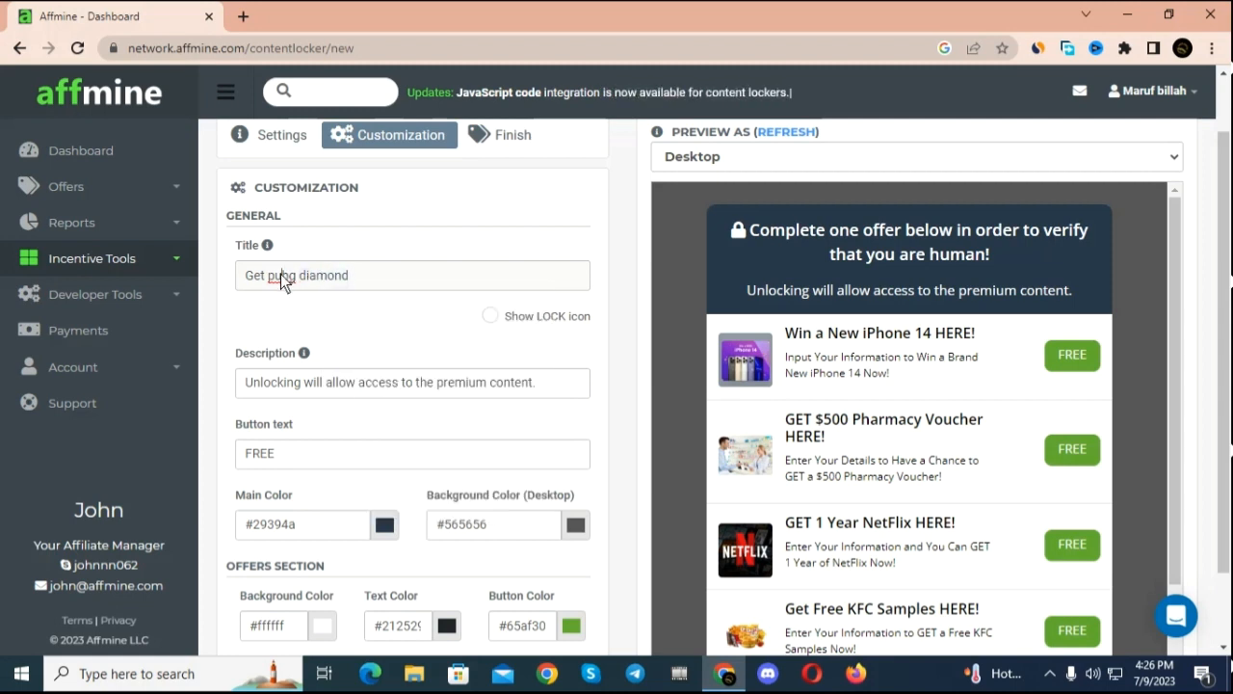
right_click(280, 273)
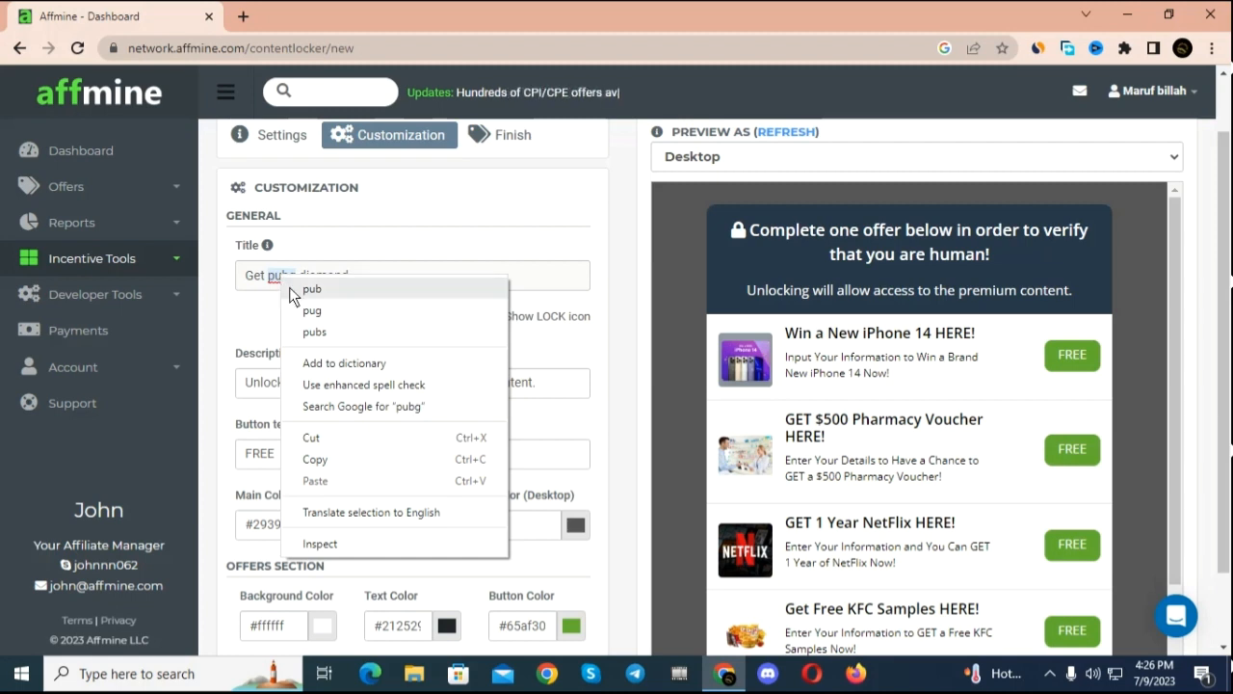
click(509, 252)
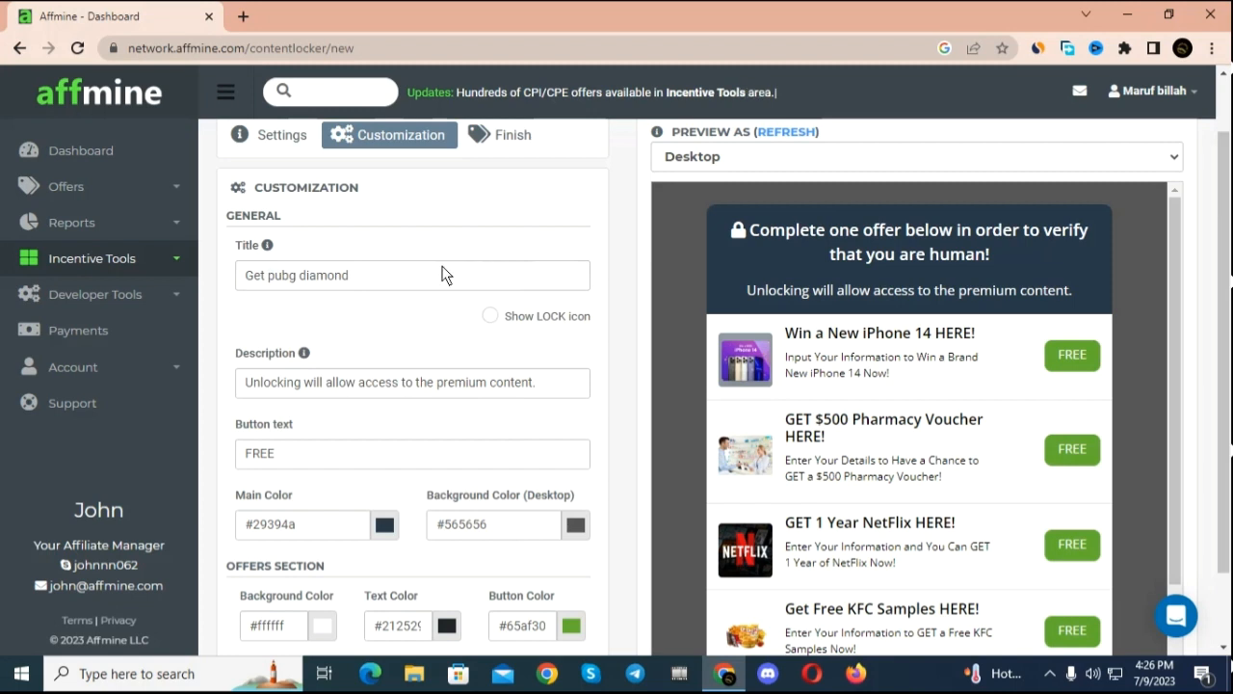
Step: Accept the terms and finish creating the content locker
scroll(454, 410, down, 1)
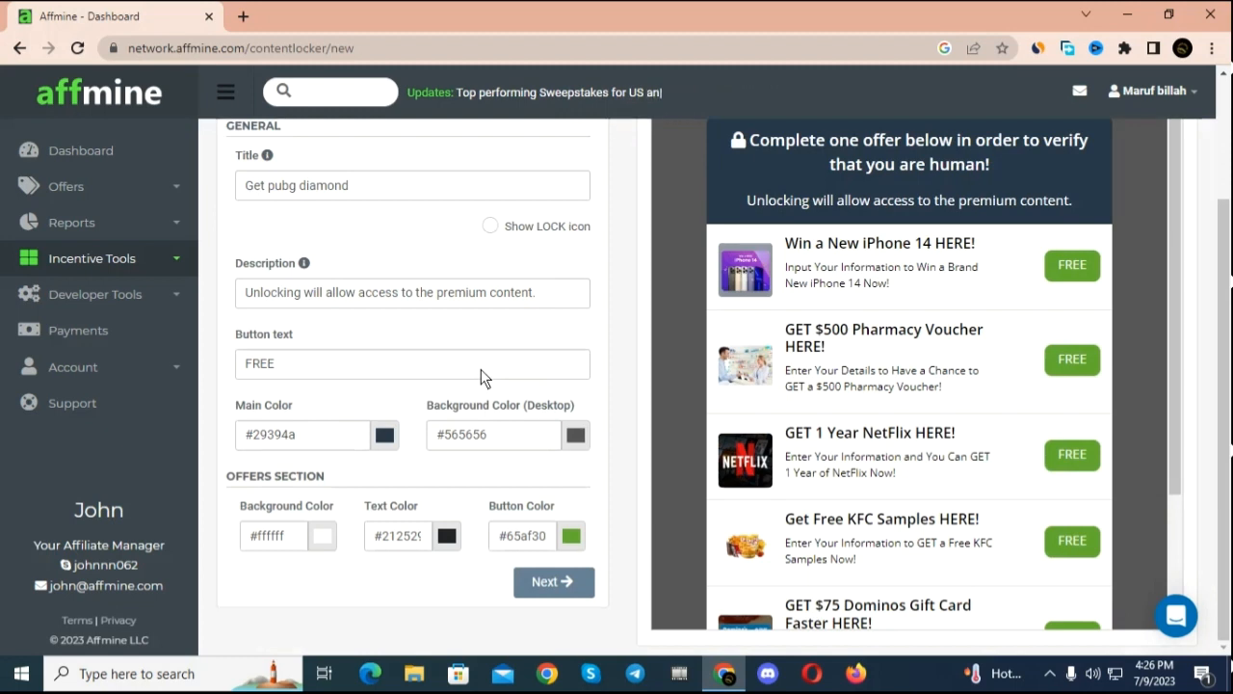
scroll(481, 369, up, 2)
click(515, 203)
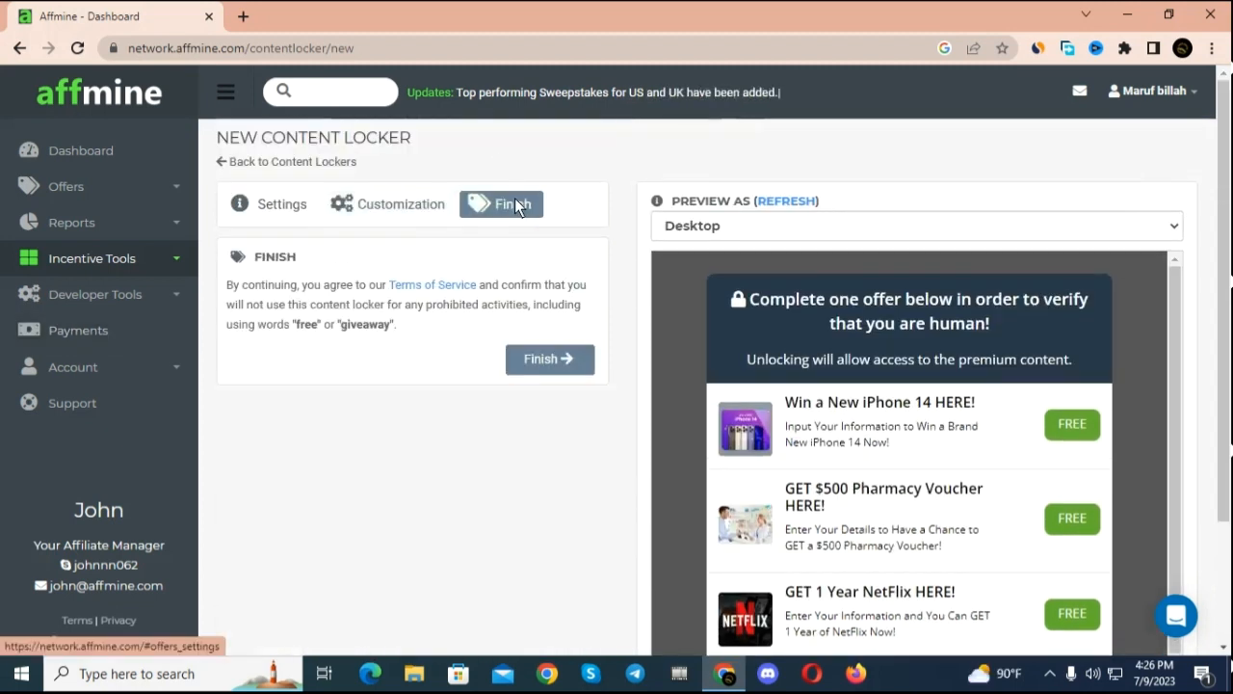
click(559, 358)
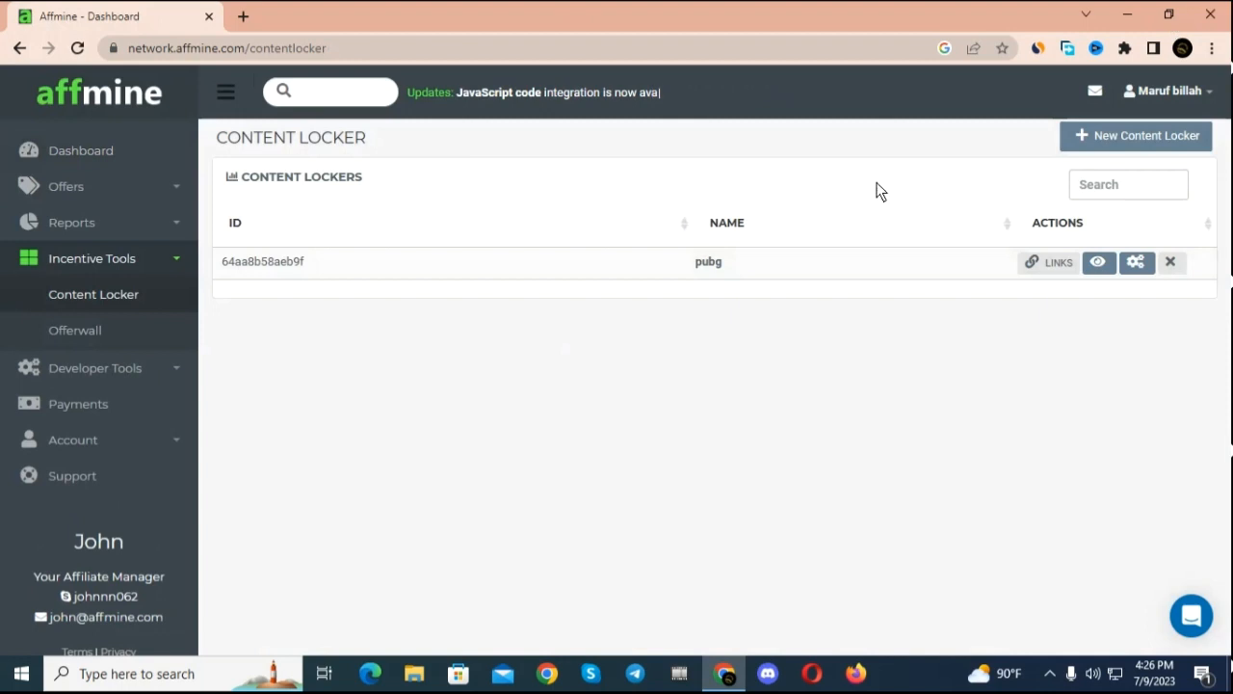
Step: Preview the pubg content locker and return to the content locker list
click(1097, 262)
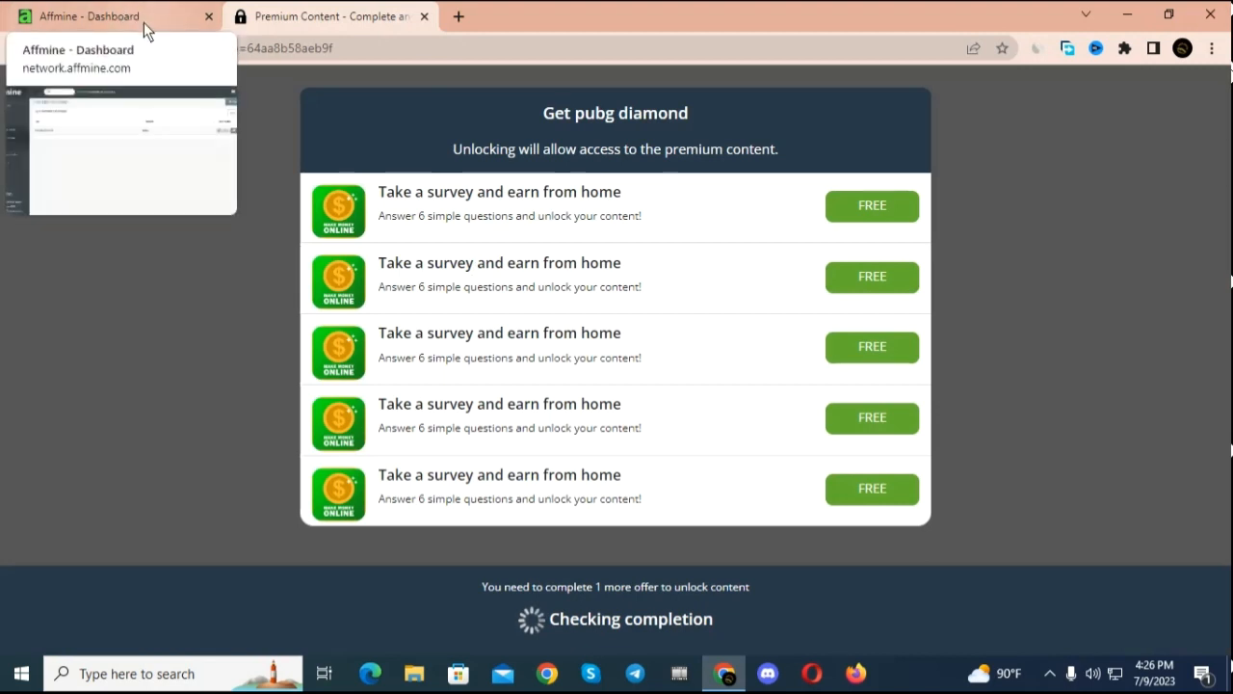
click(178, 10)
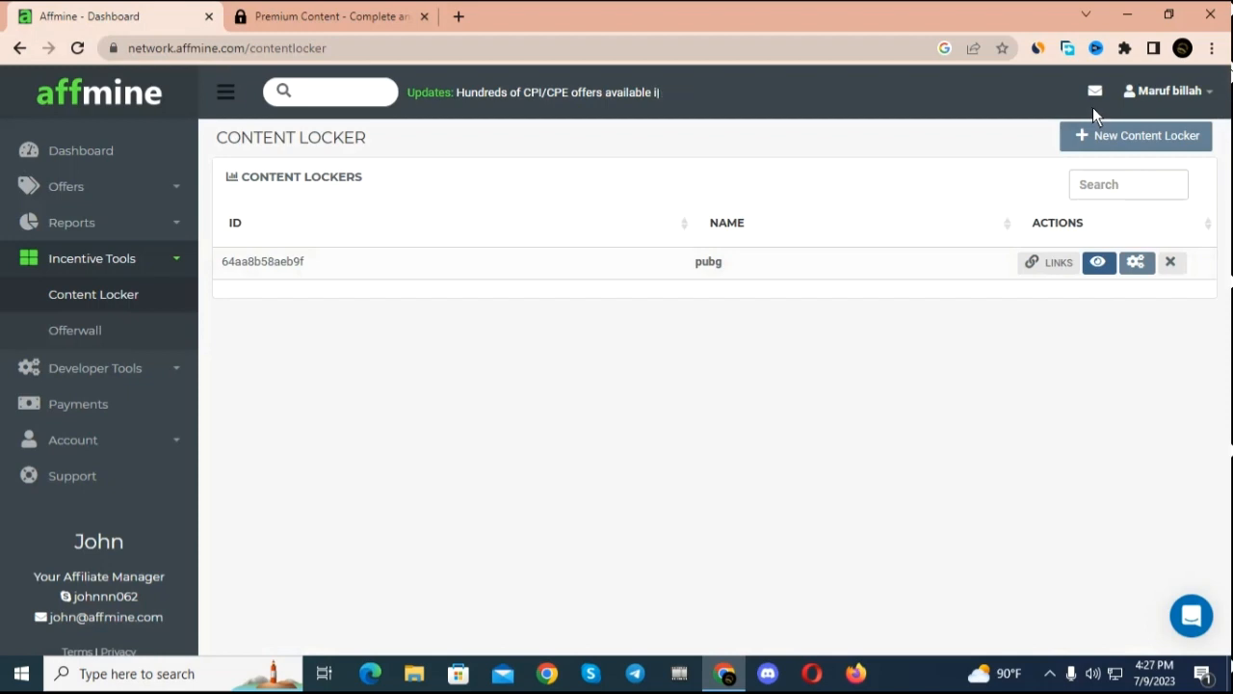
Step: Search Google for "google site" in a new browser tab and open the Google Sites home page
click(461, 8)
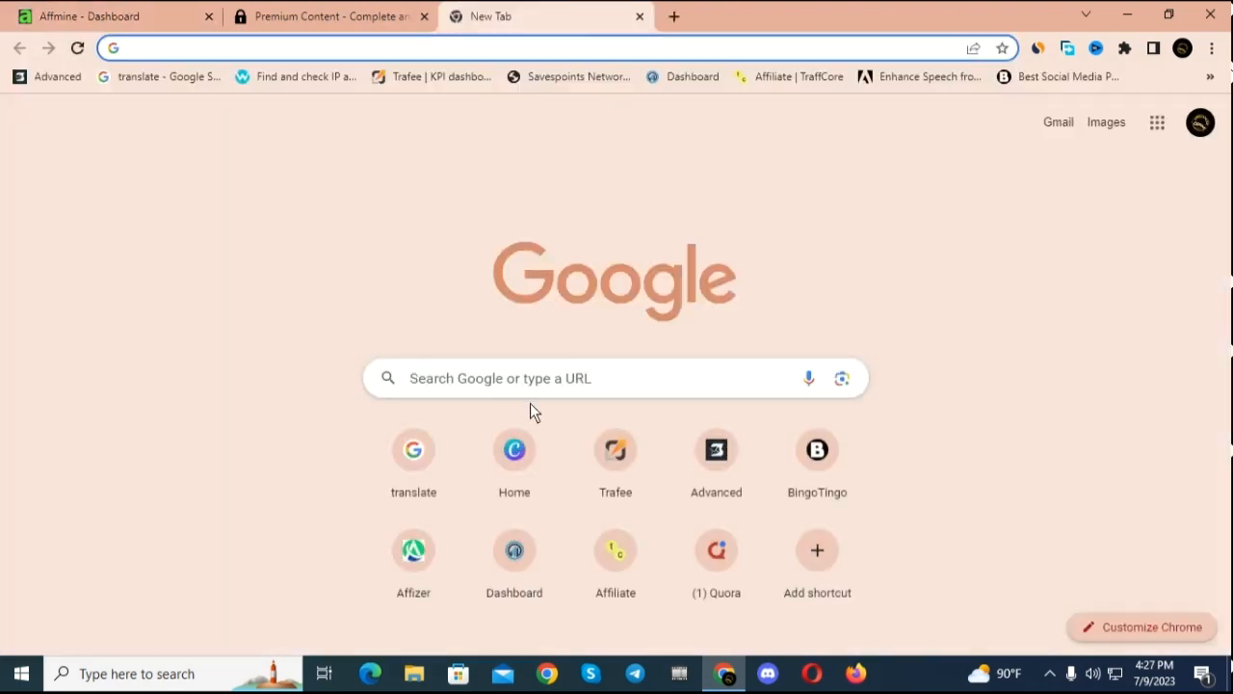
click(537, 380)
text(go)
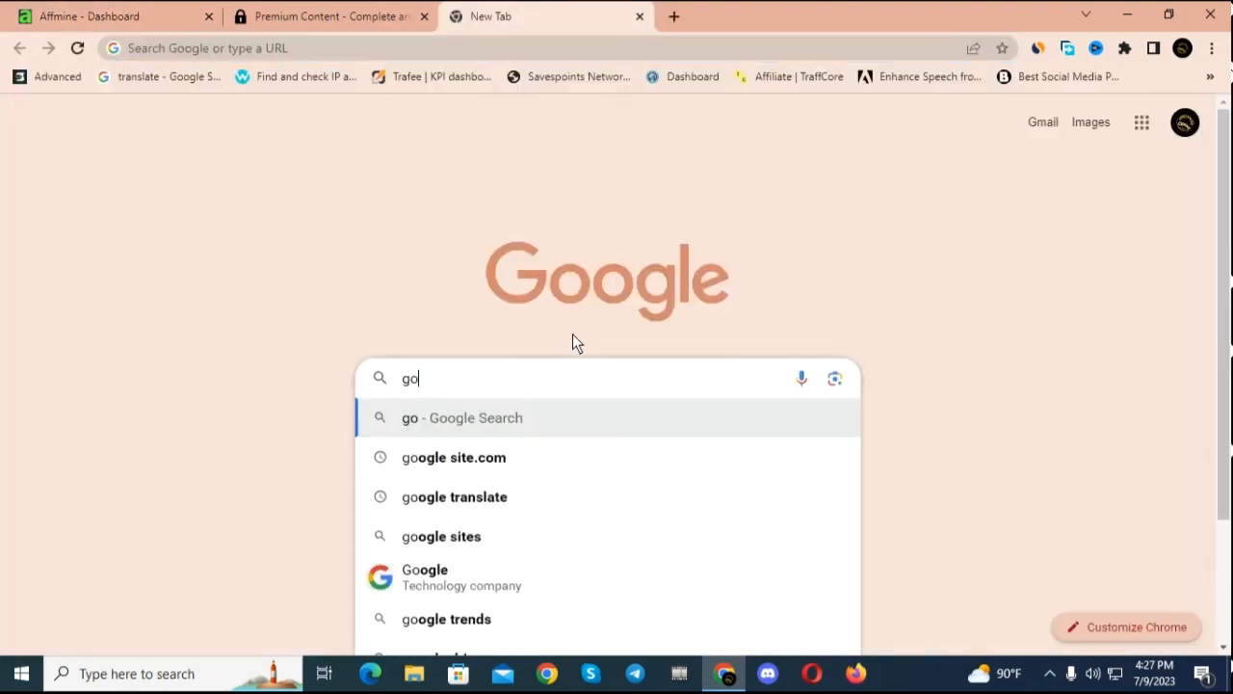
text(ogle site)
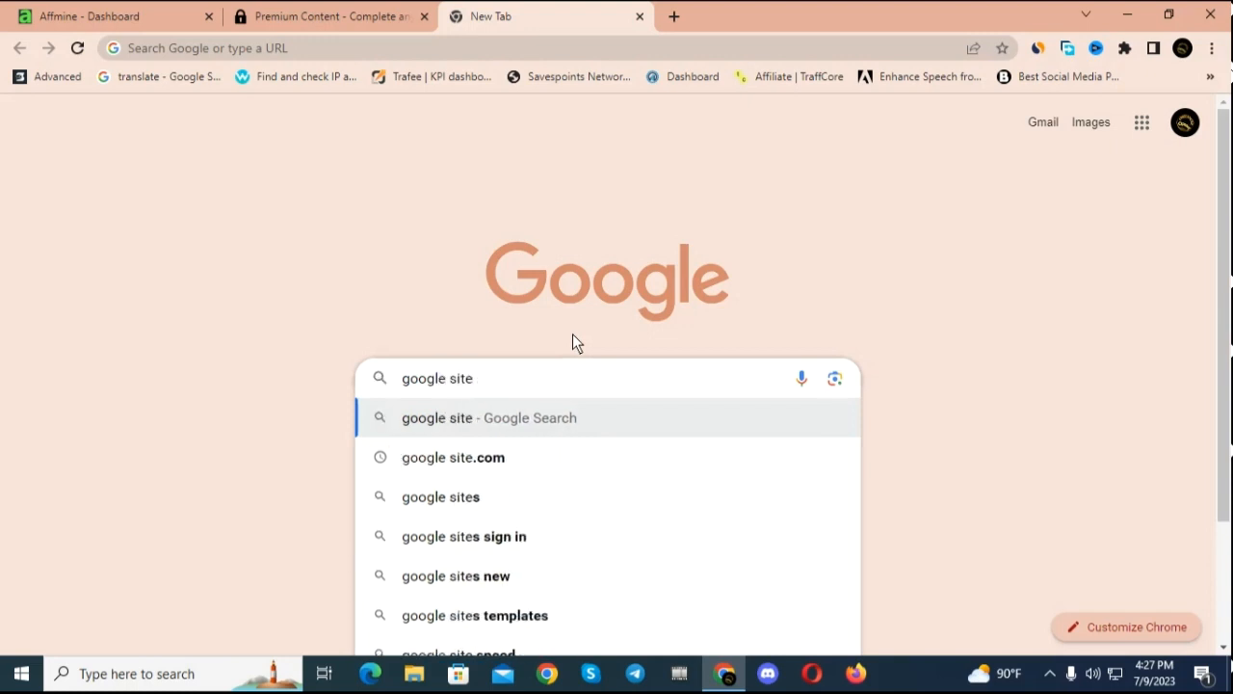
key(Return)
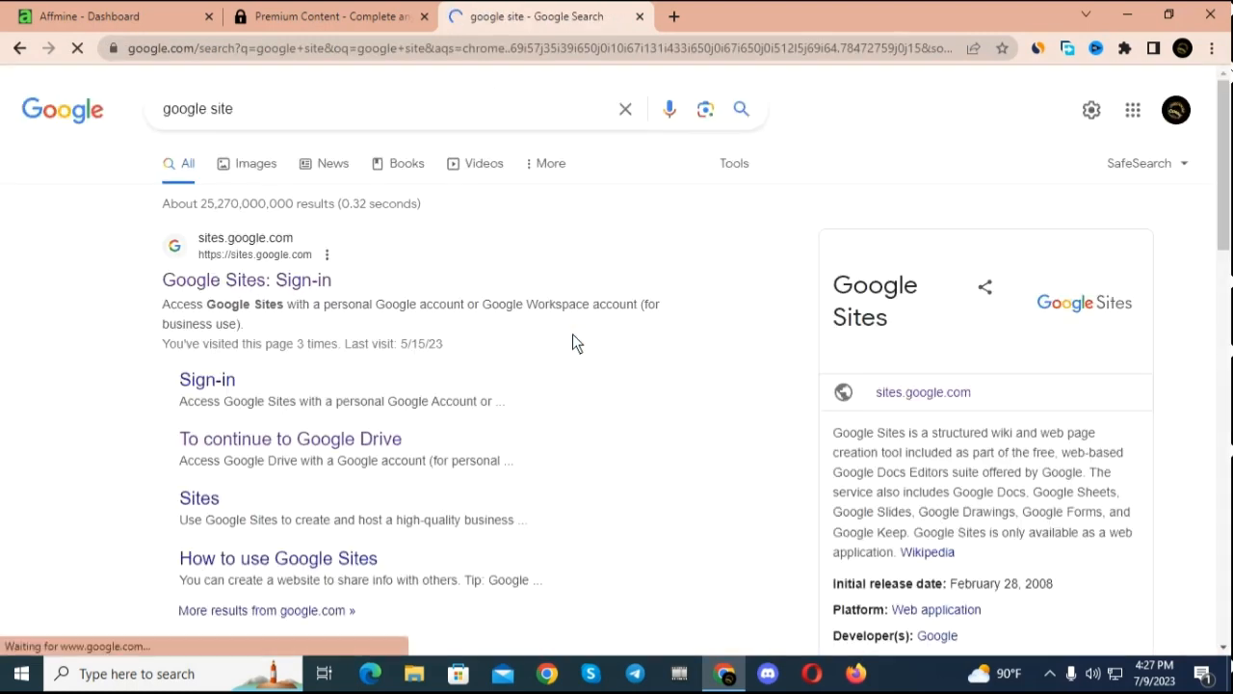
click(268, 289)
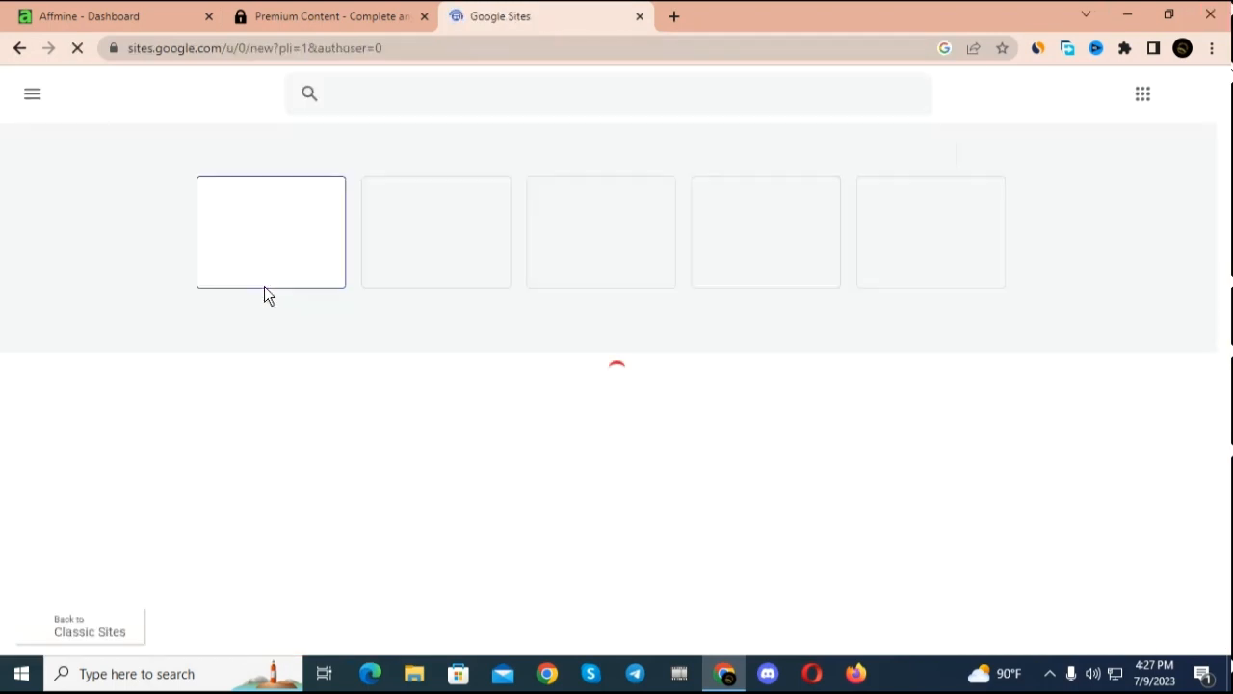
scroll(266, 293, down, 1)
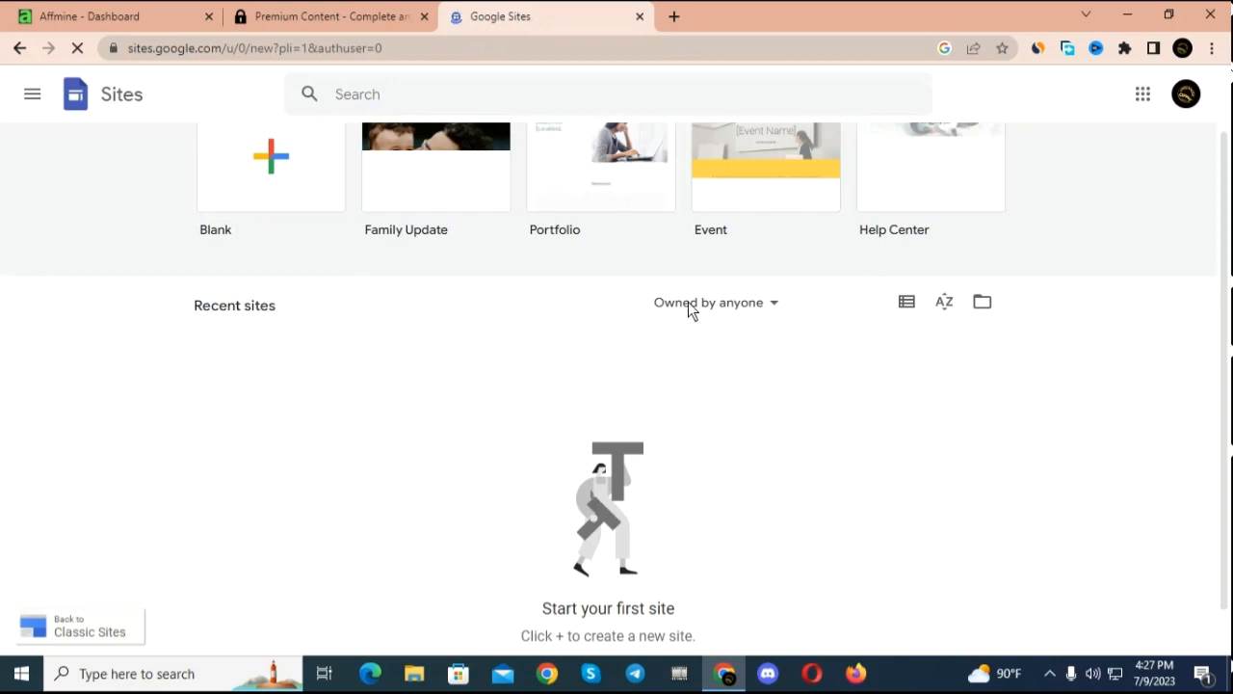
scroll(649, 361, up, 1)
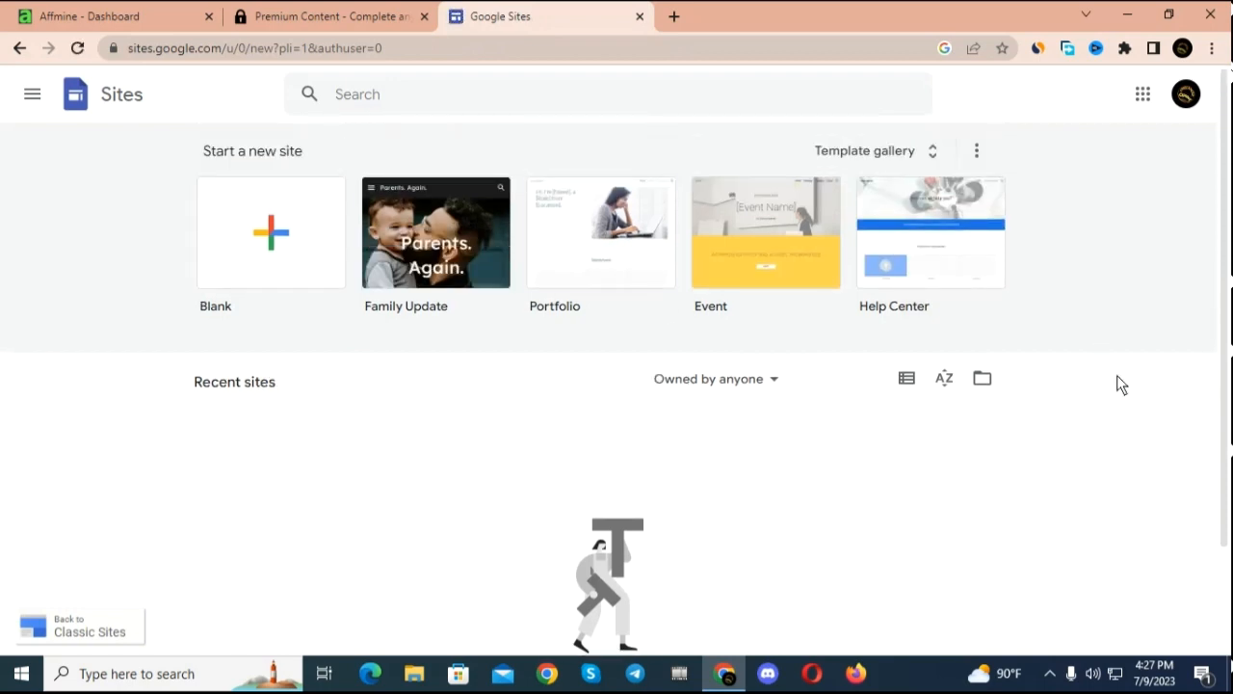
Step: Create a new blank site in Google Sites
click(273, 244)
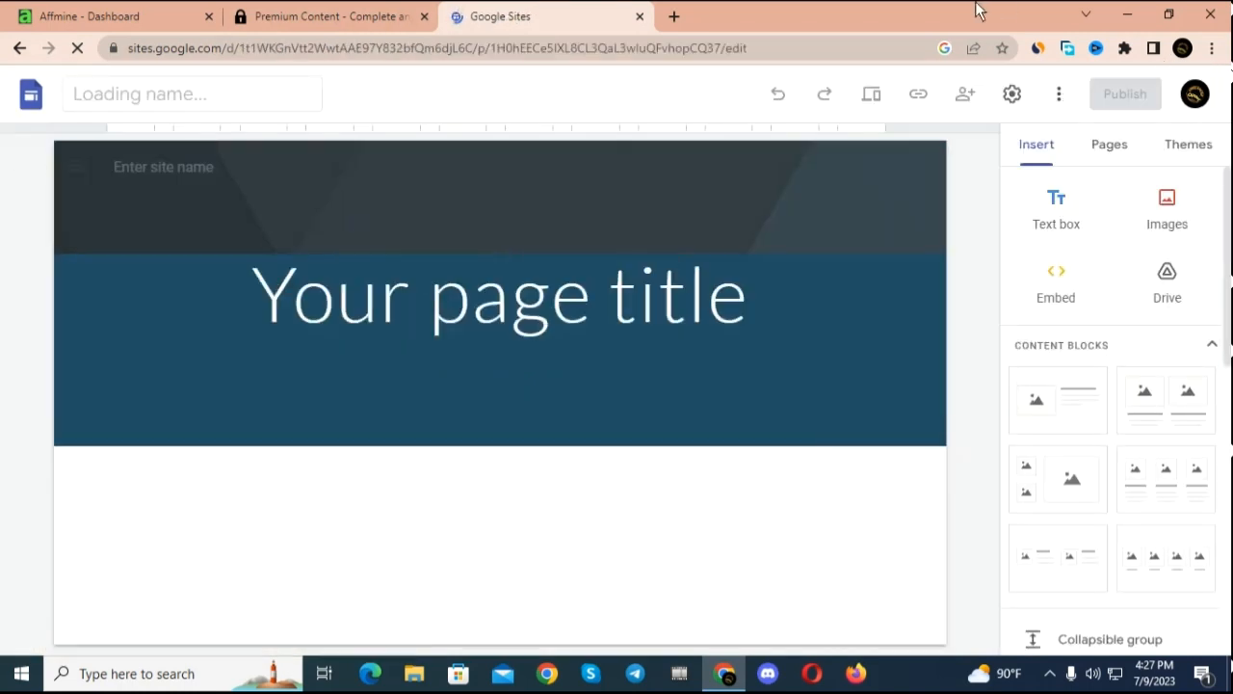
Step: Search Google for "pubg dimond" in a new browser tab and switch to the image results
click(673, 16)
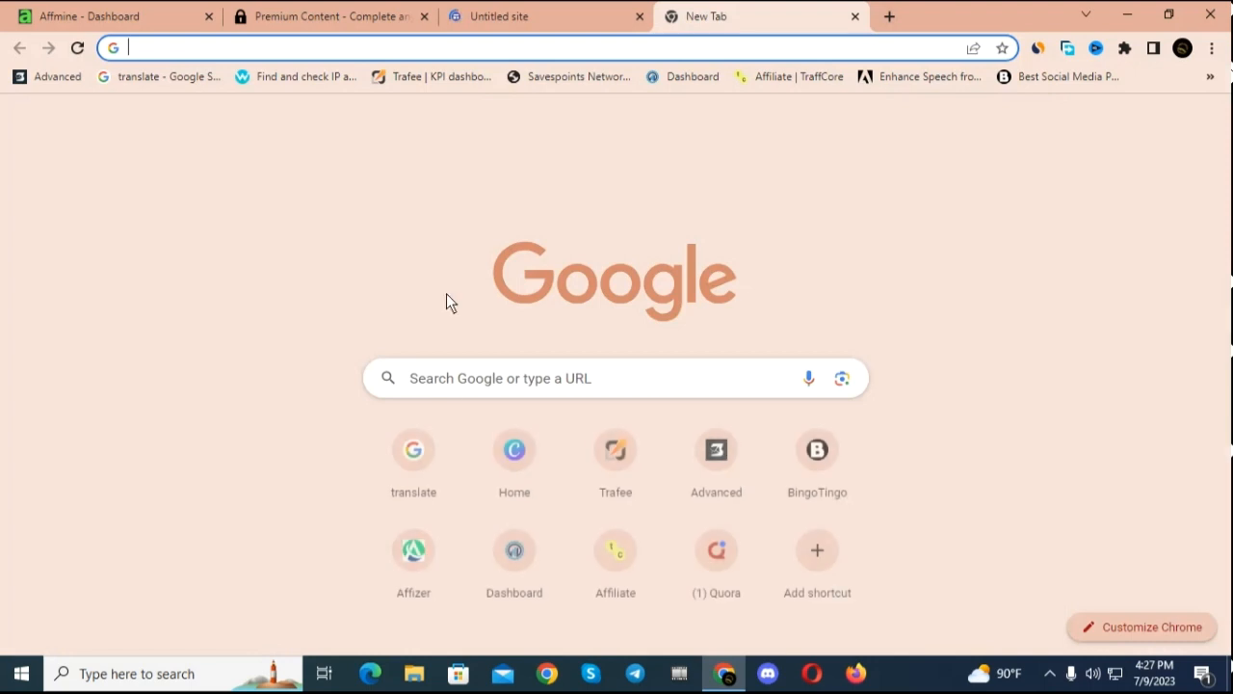
click(446, 384)
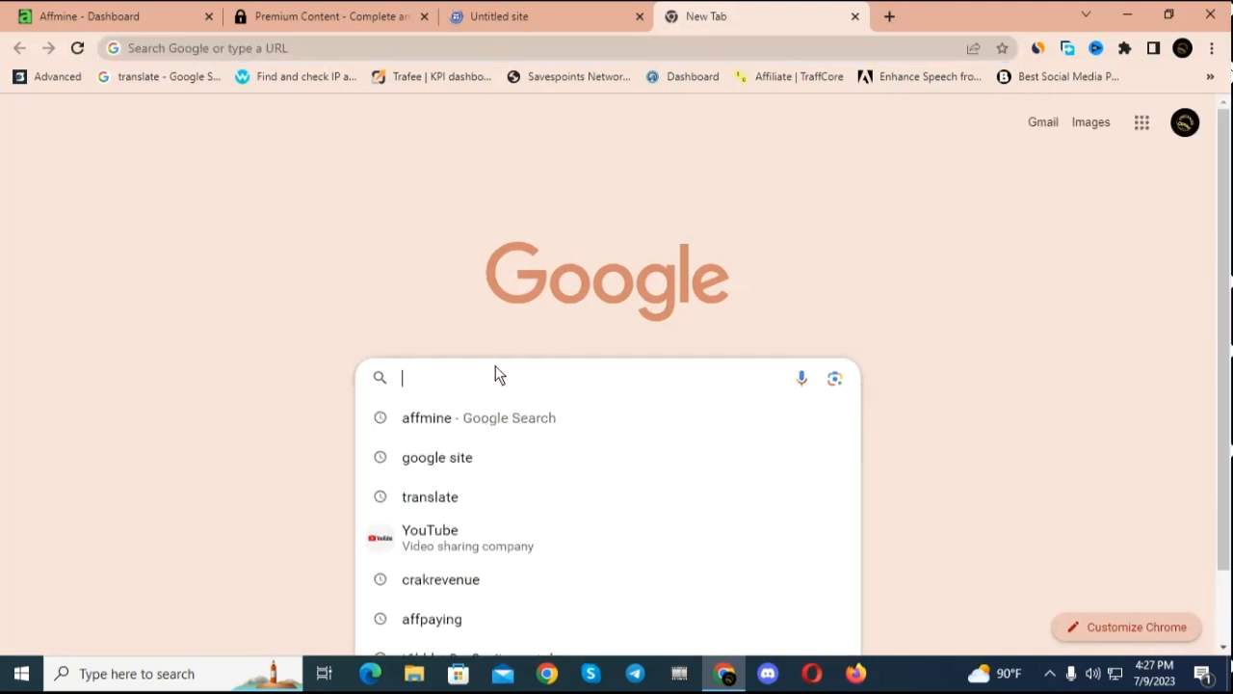
text(p)
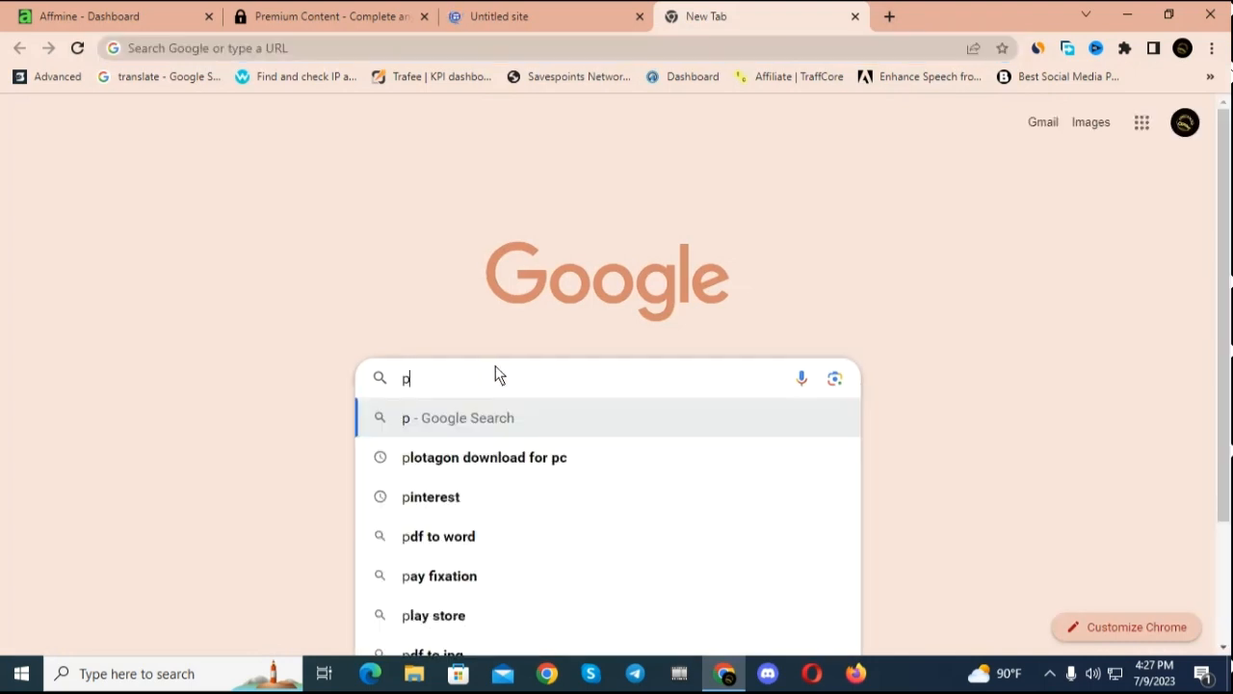
text(ubg)
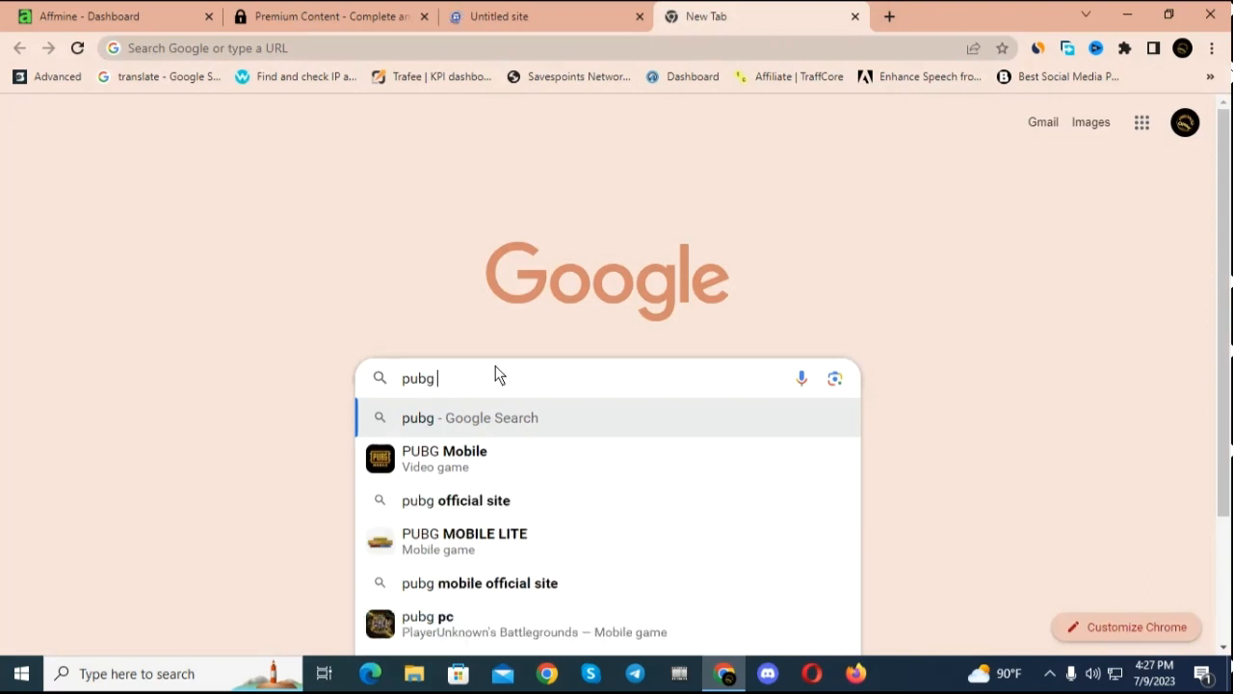
text( daim)
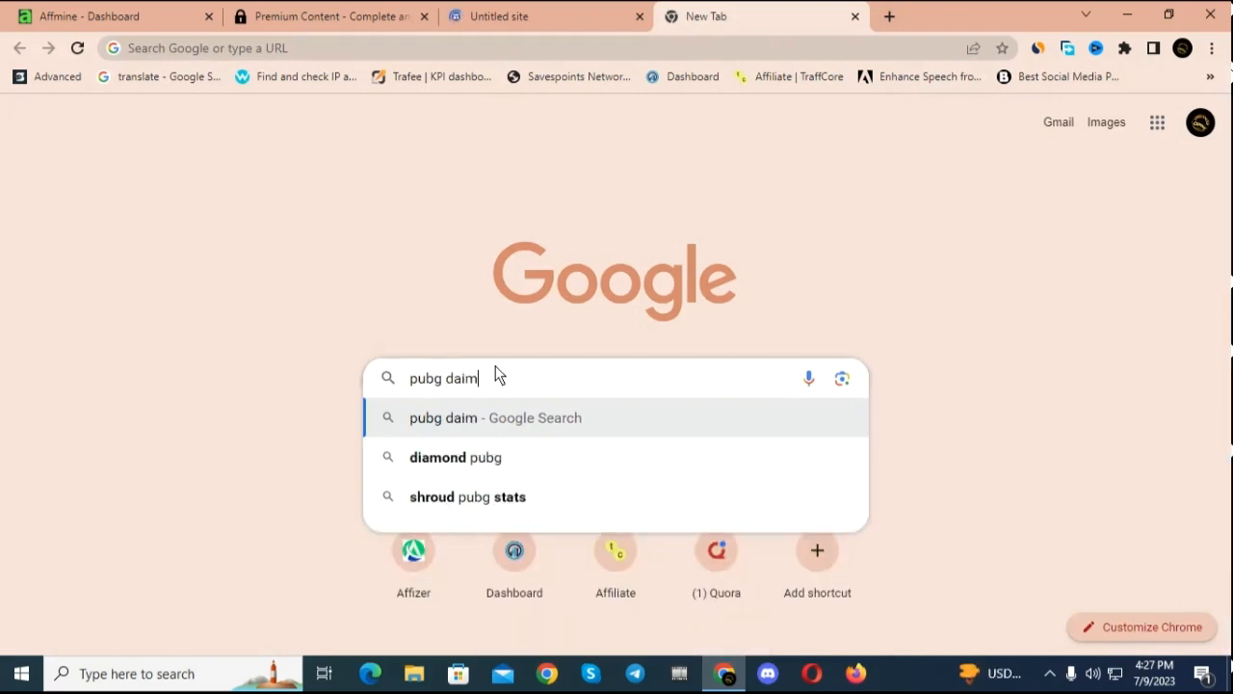
key(BackSpace)
key(BackSpace)
key(BackSpace)
text(i)
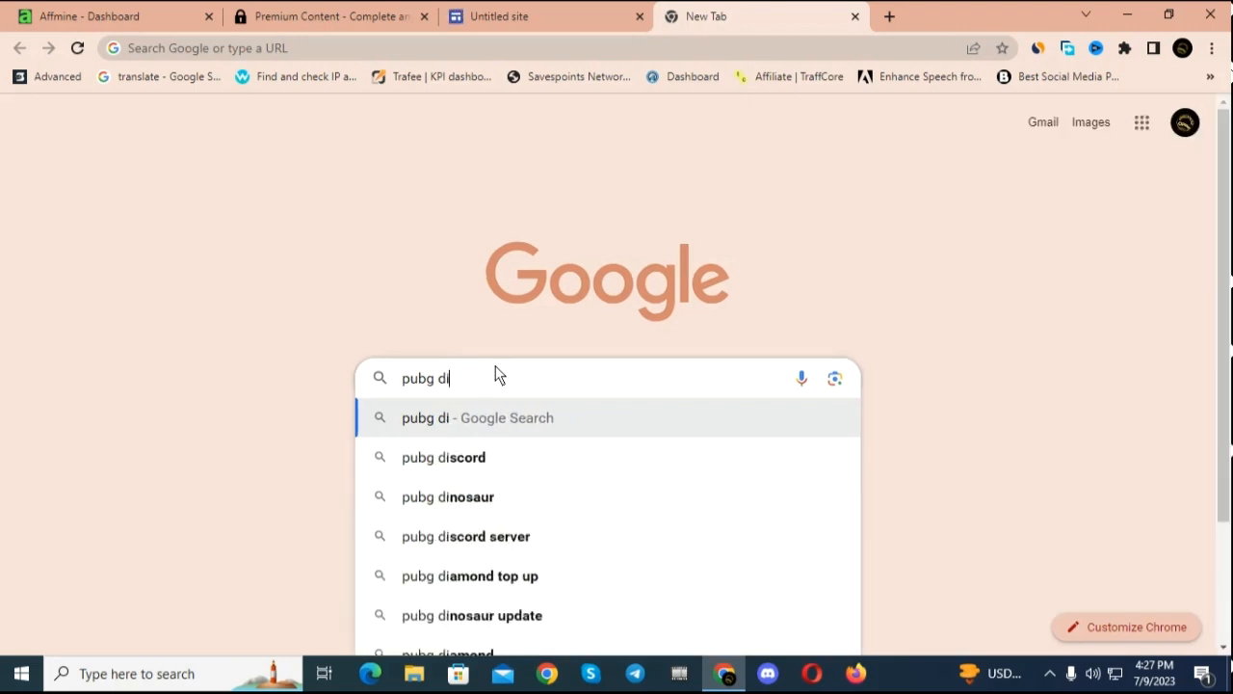
text(mond)
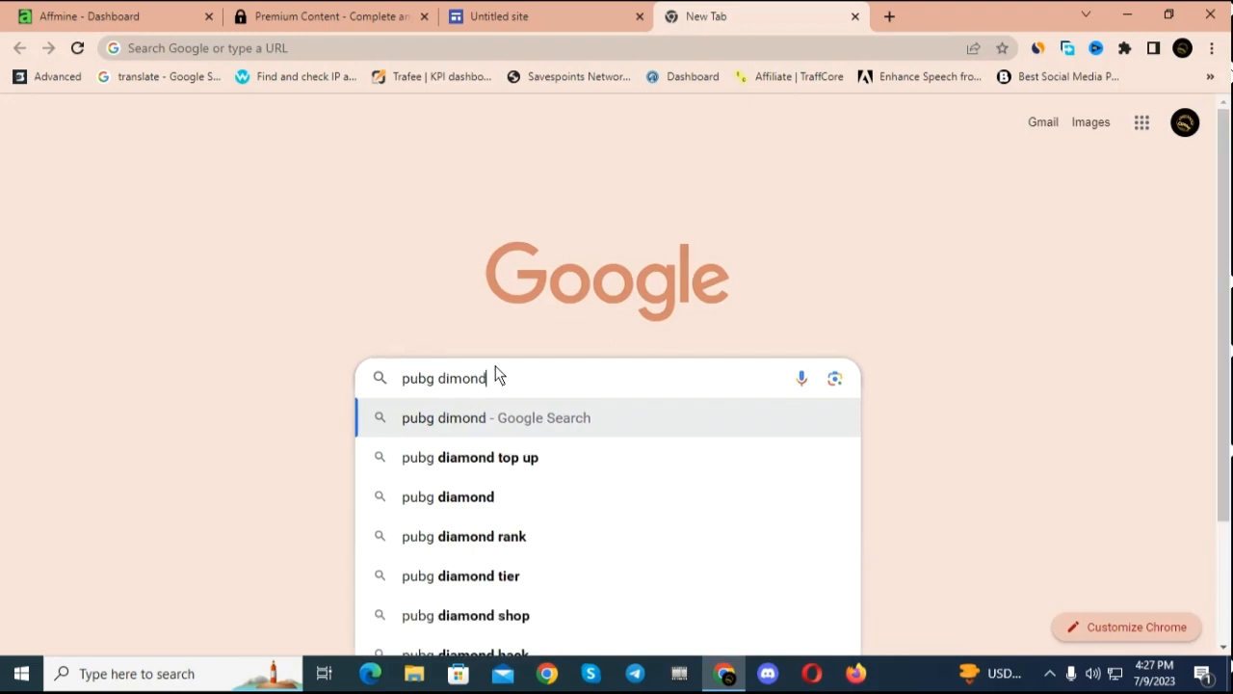
click(446, 421)
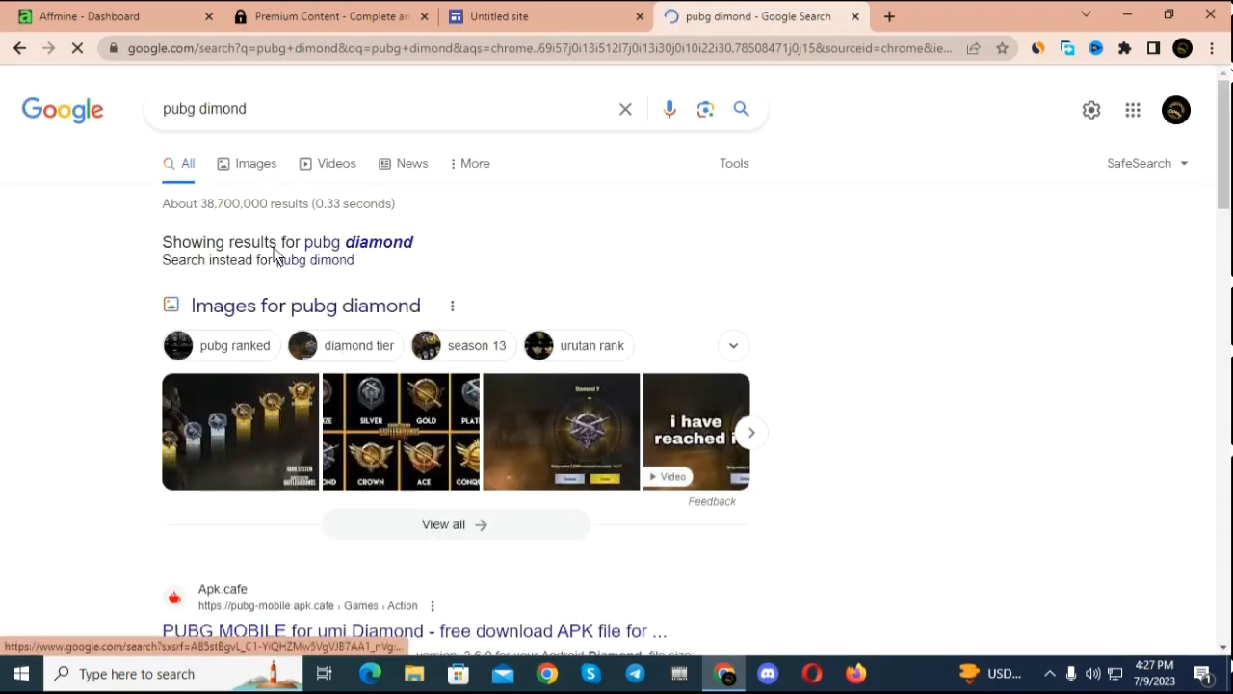
click(231, 165)
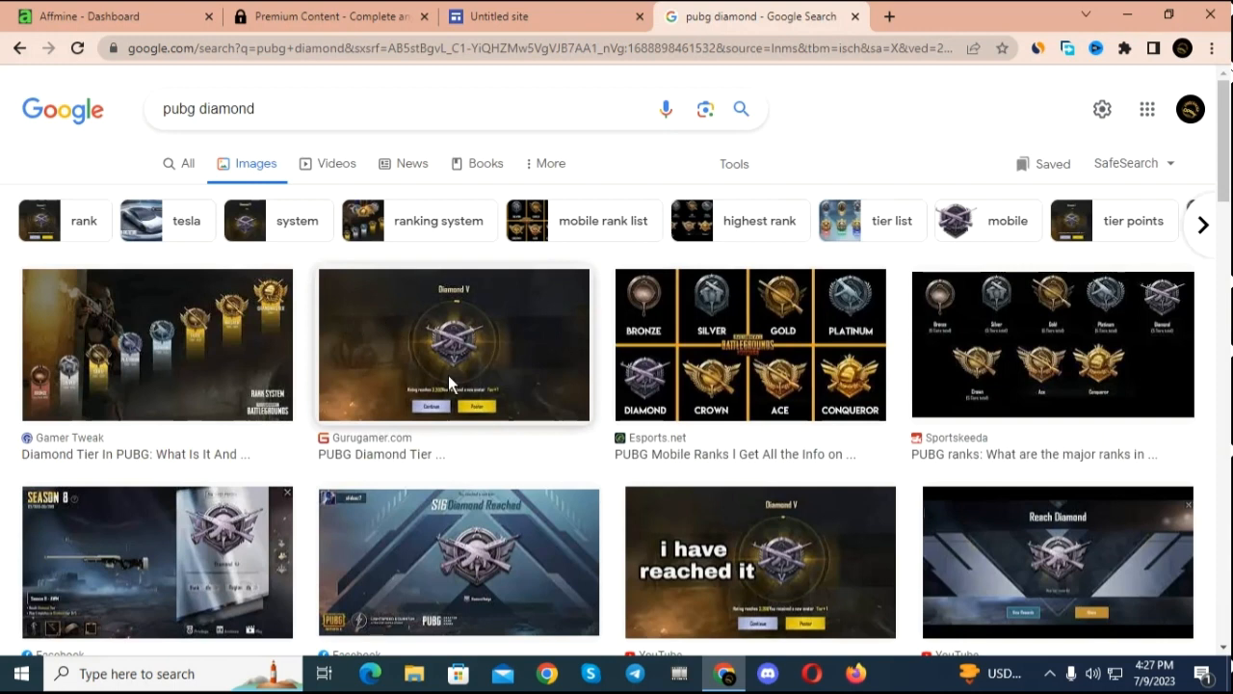
Step: Look through the pubg diamond image results for a picture suited to the site
scroll(448, 375, down, 7)
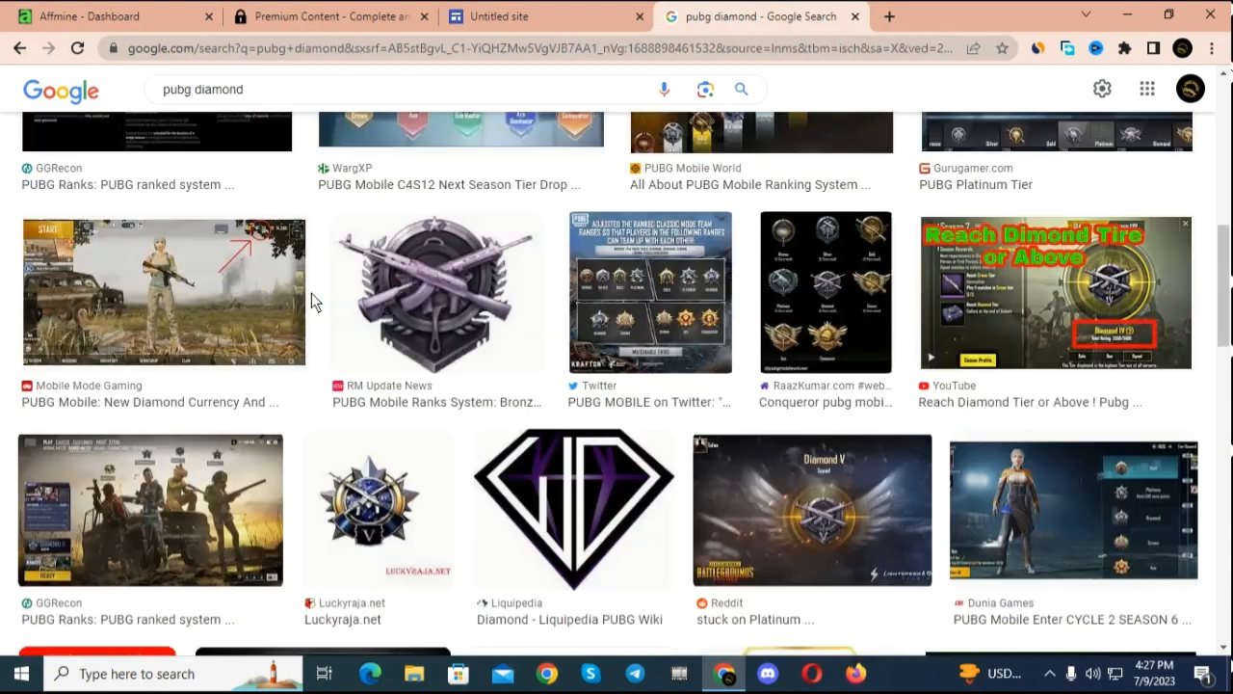
scroll(692, 286, up, 5)
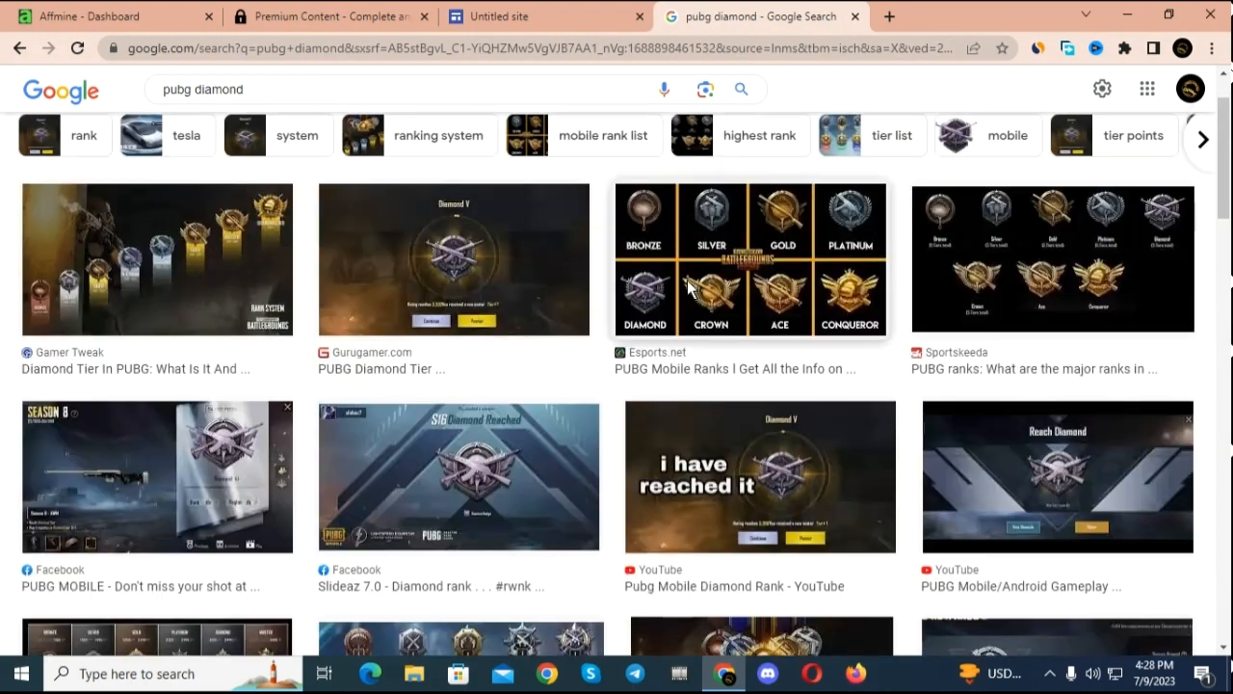
scroll(684, 283, up, 1)
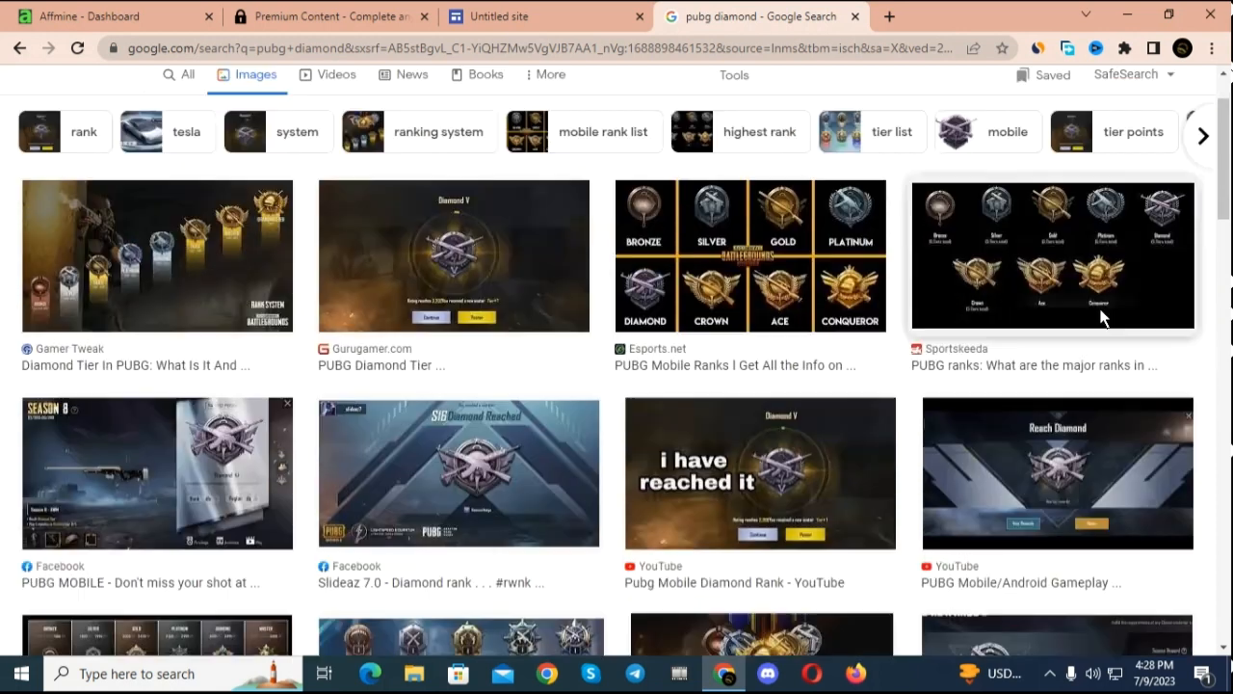
scroll(1098, 318, up, 1)
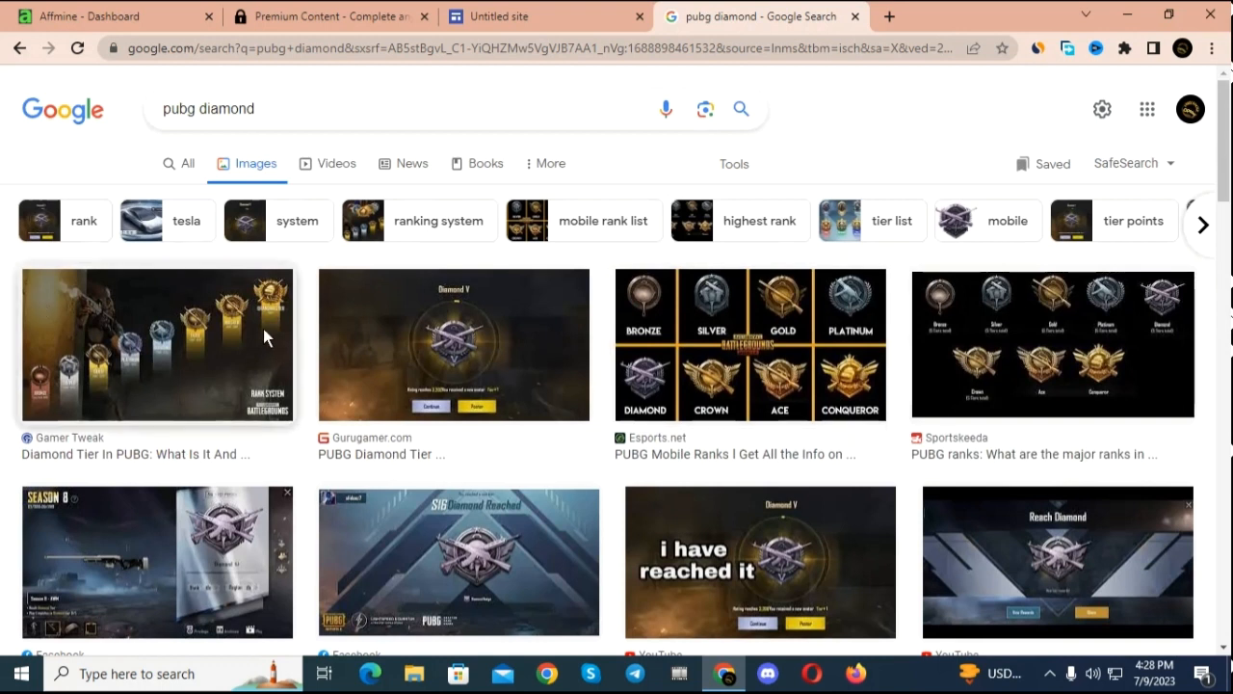
scroll(263, 328, down, 1)
scroll(352, 347, down, 4)
scroll(350, 337, up, 5)
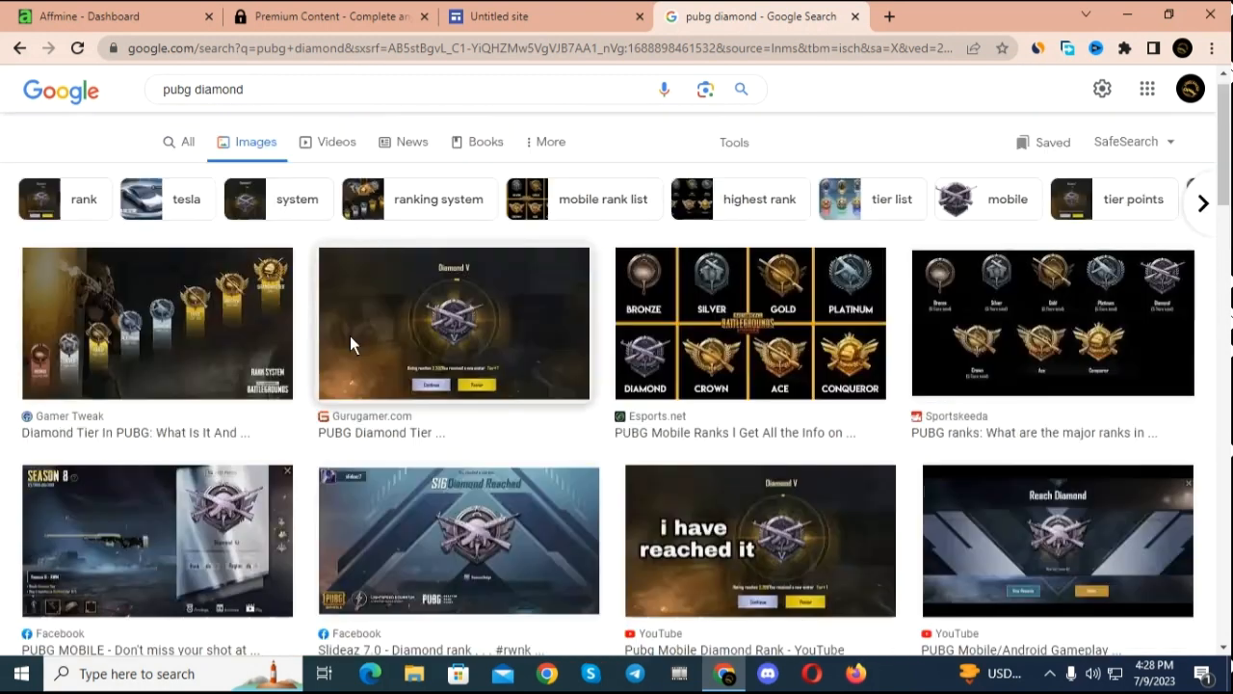
scroll(352, 344, up, 1)
Step: Open the Esports.net picture of the PUBG rank badges and download it as PUBG-Mobile-Ranks-1.jpg to the Downloads folder
right_click(751, 332)
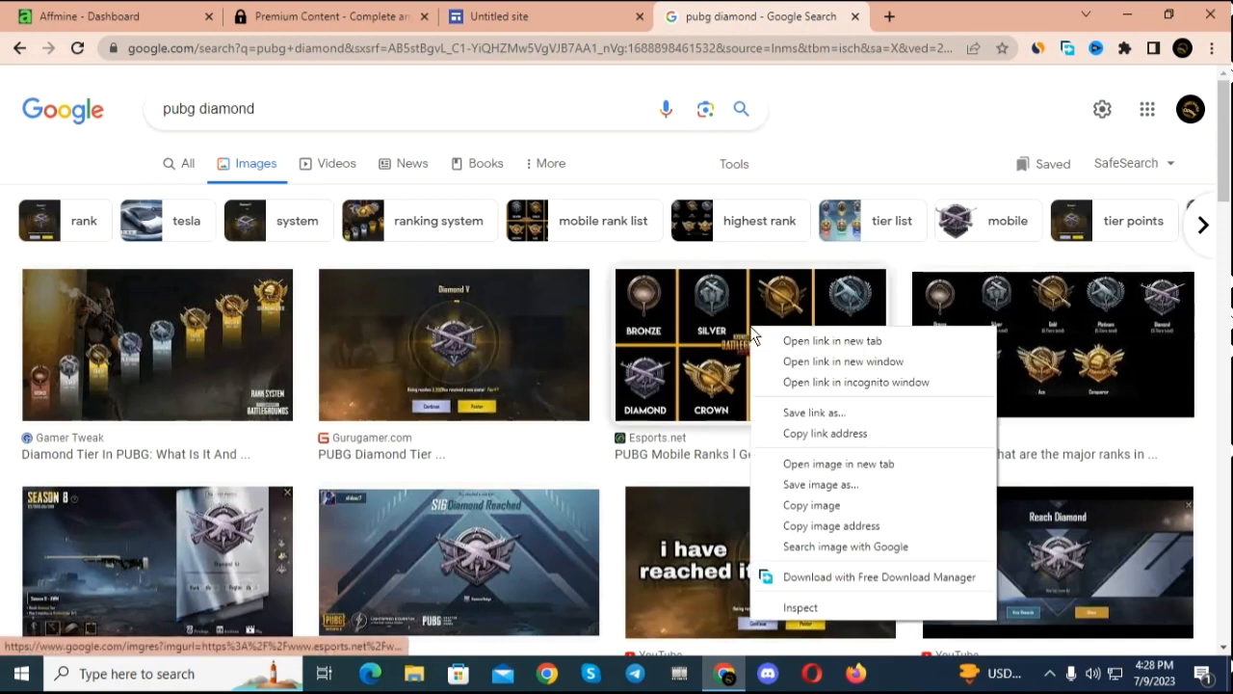
click(750, 329)
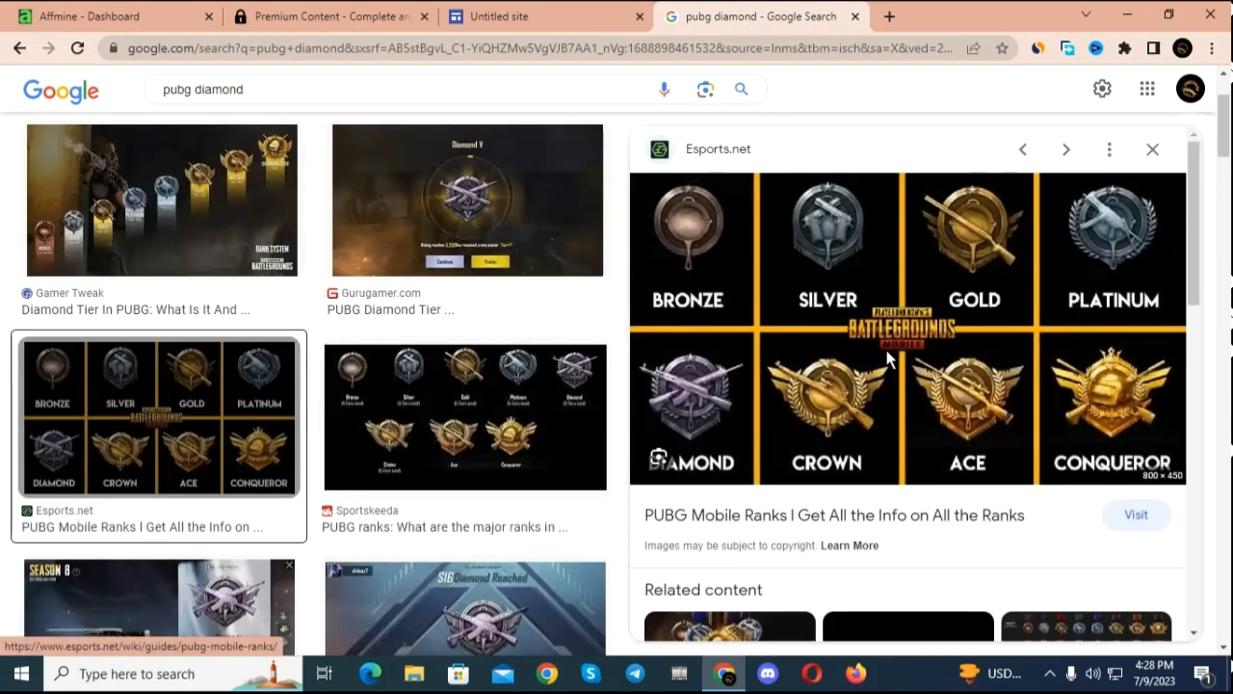
right_click(886, 350)
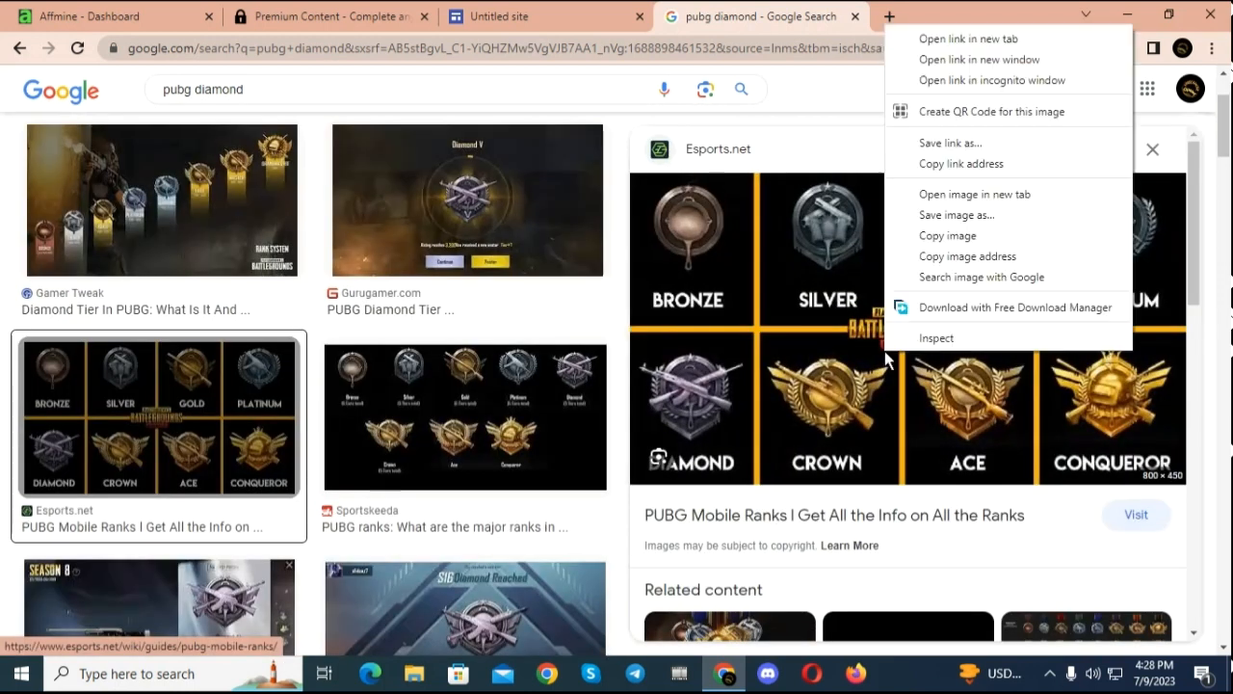
click(981, 224)
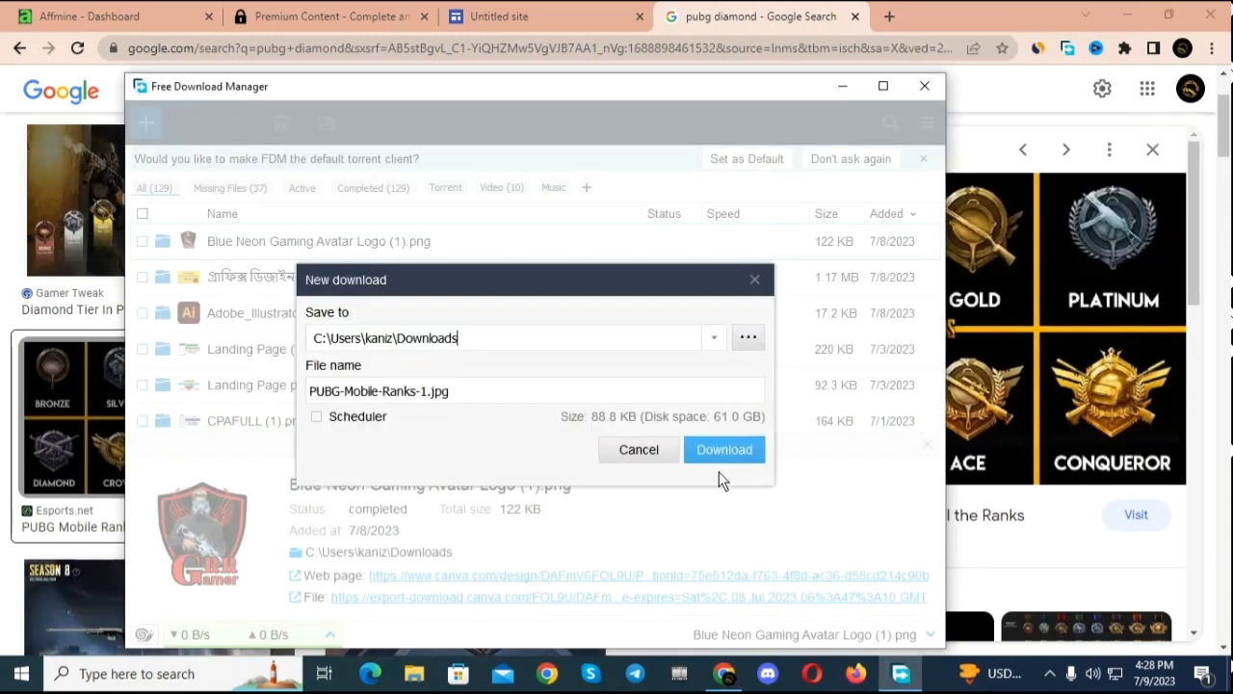
click(721, 449)
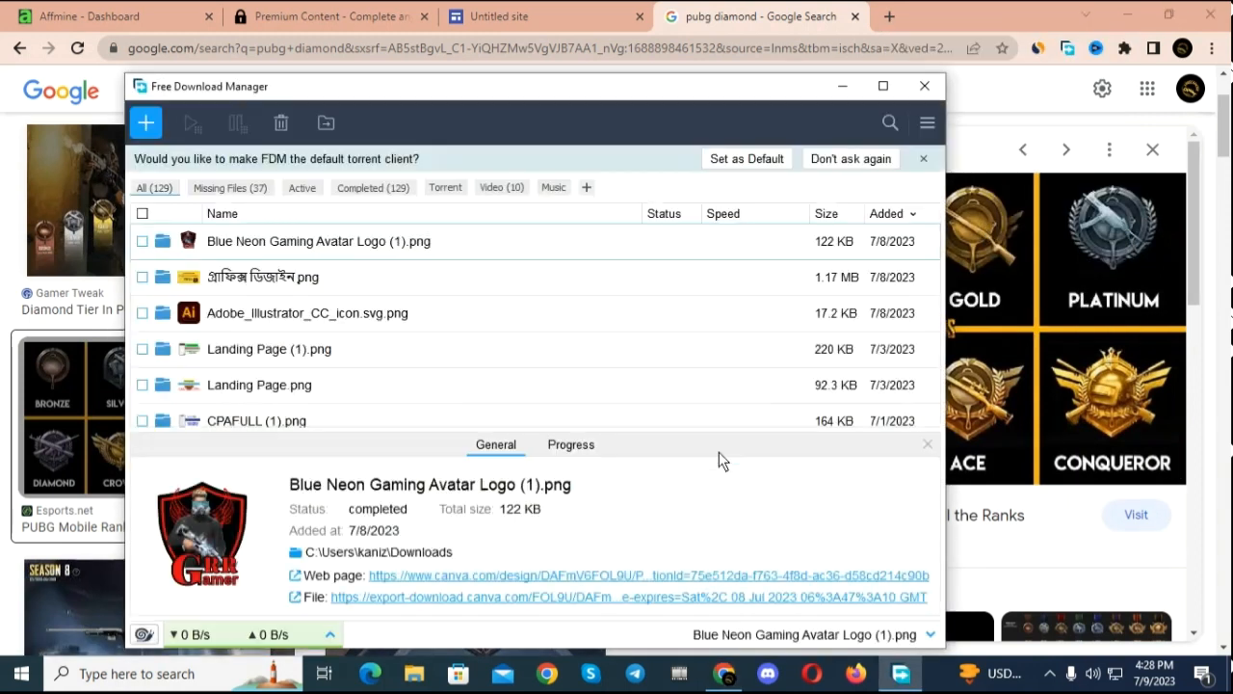
click(941, 83)
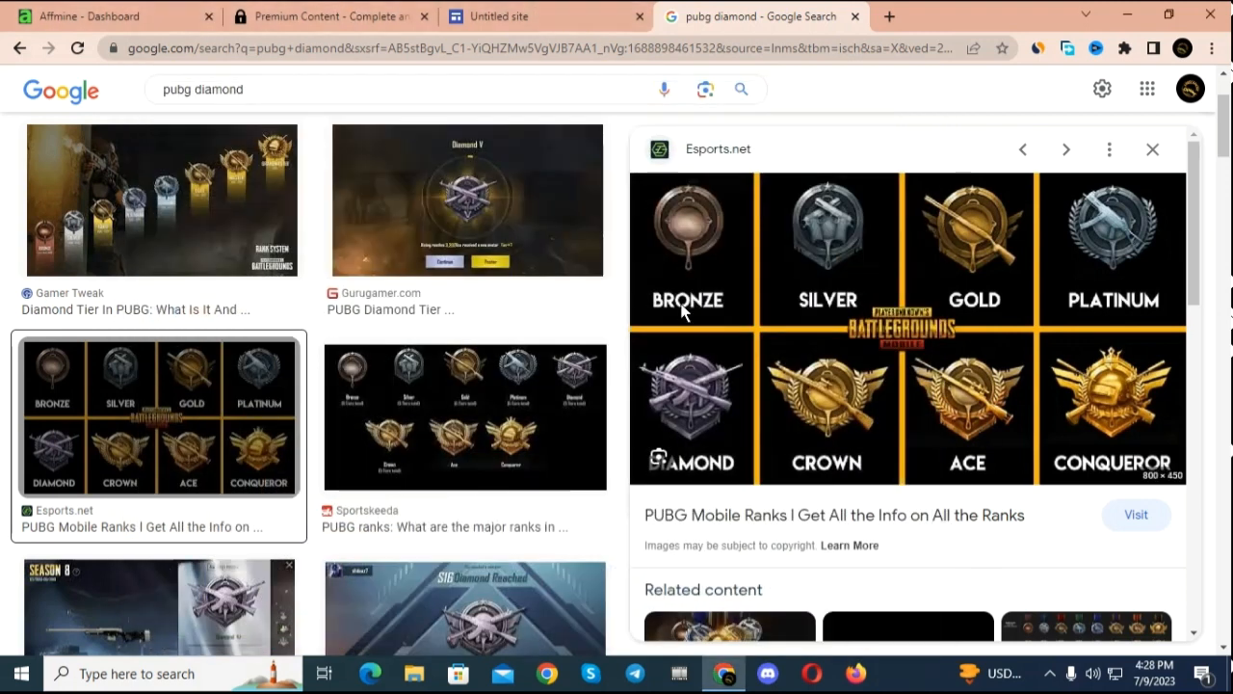
Step: Change the image search to "pubg character"
scroll(556, 258, down, 4)
scroll(556, 250, down, 5)
click(272, 89)
key(BackSpace)
key(BackSpace)
key(BackSpace)
key(BackSpace)
key(BackSpace)
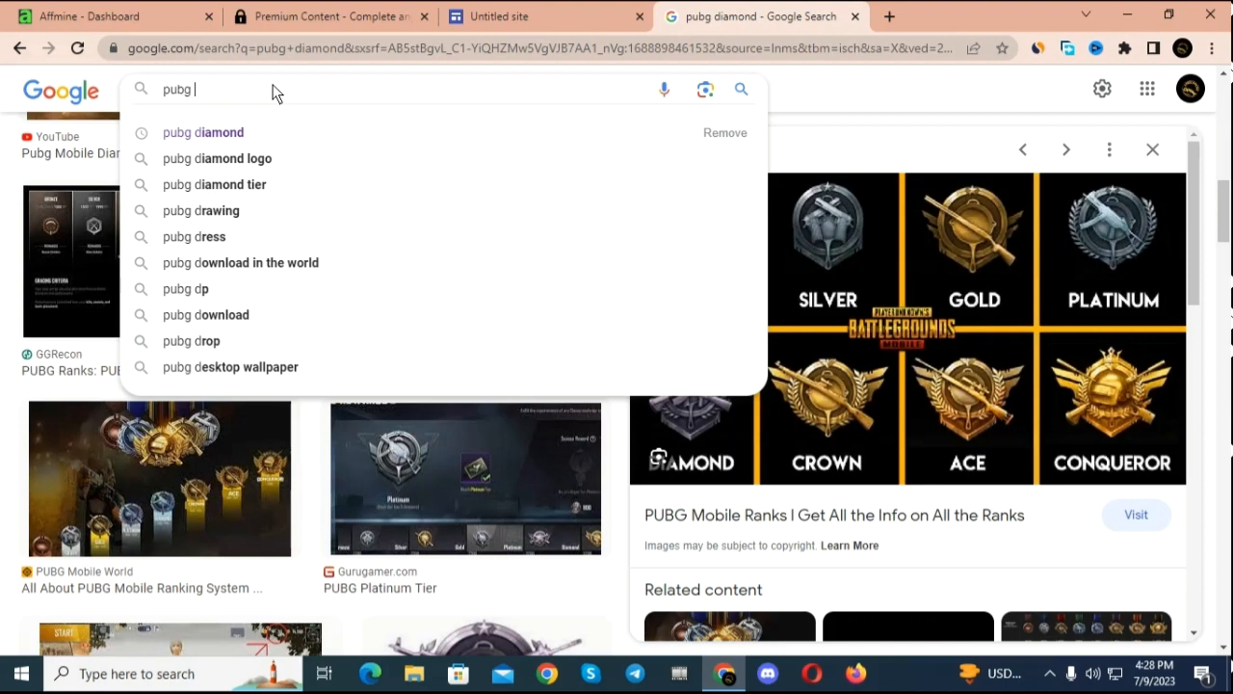
text(char)
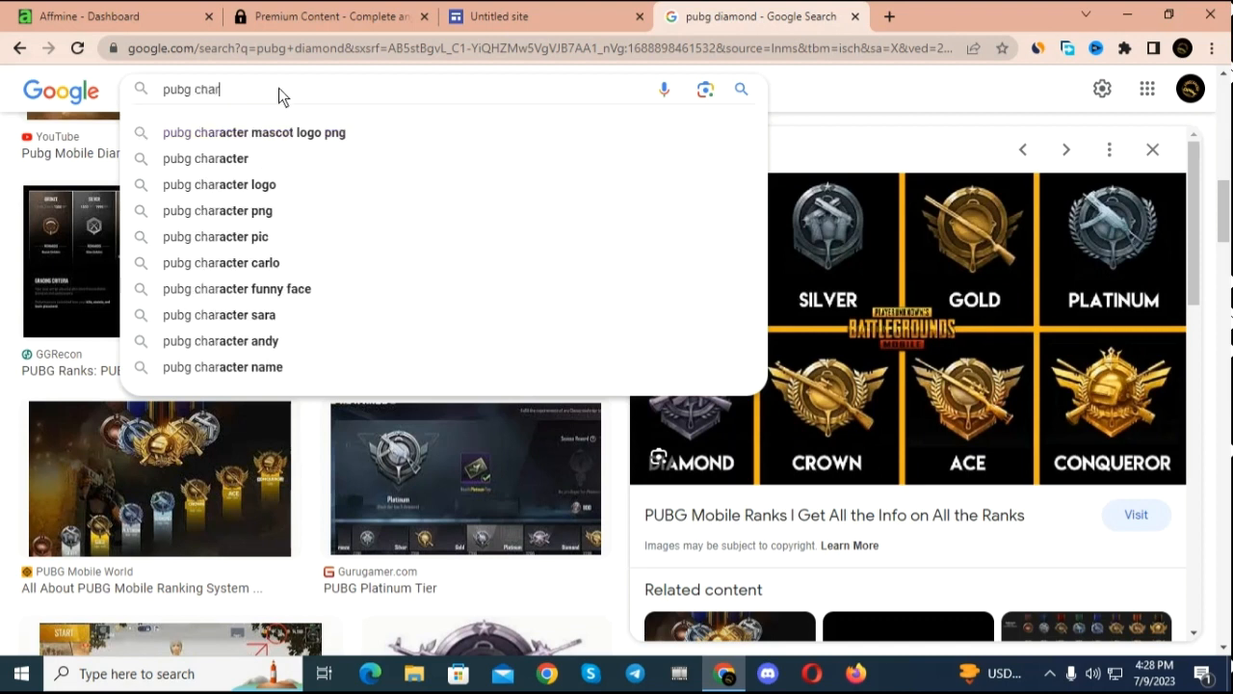
click(272, 168)
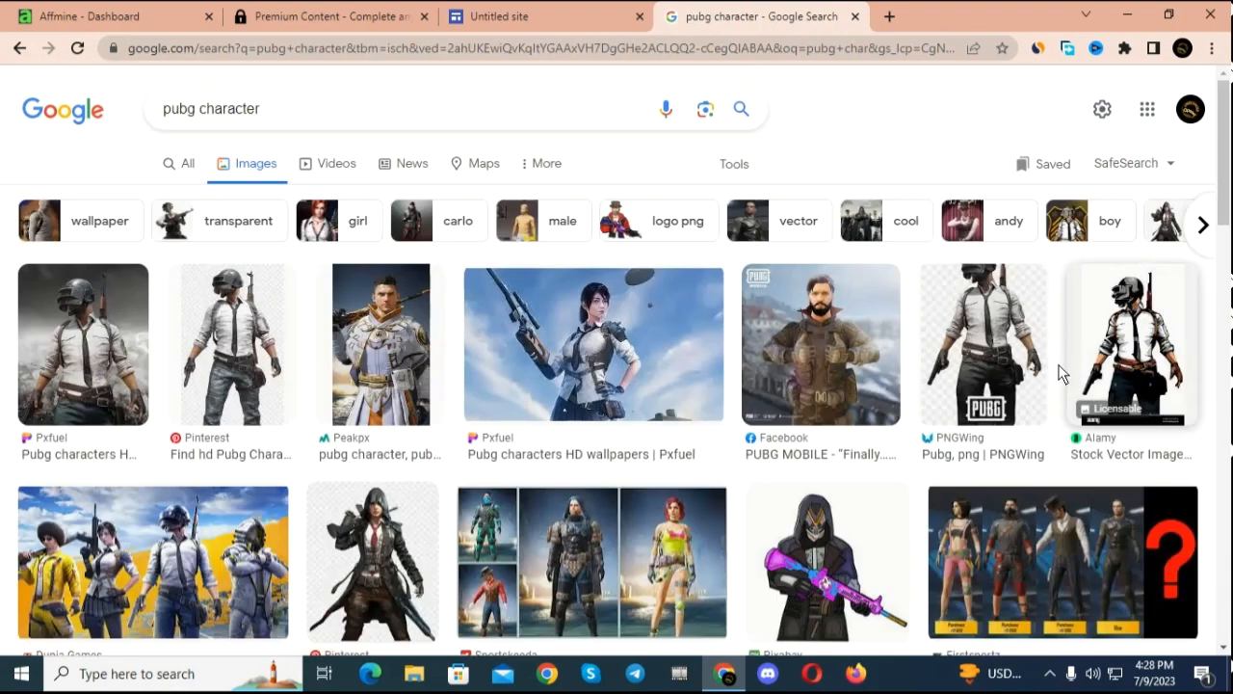
Step: Open the PNGWing picture of the PUBG character and download it as png-transparent-pubg-thumbnail.png to the Downloads folder
click(994, 368)
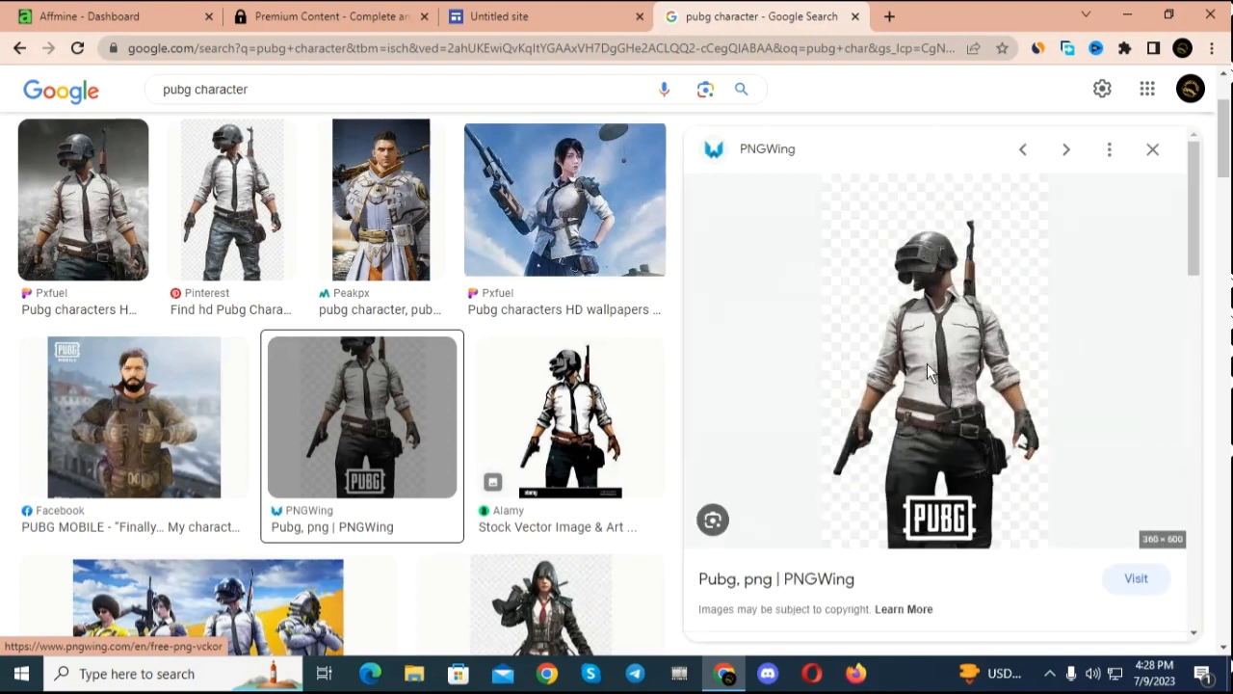
click(927, 365)
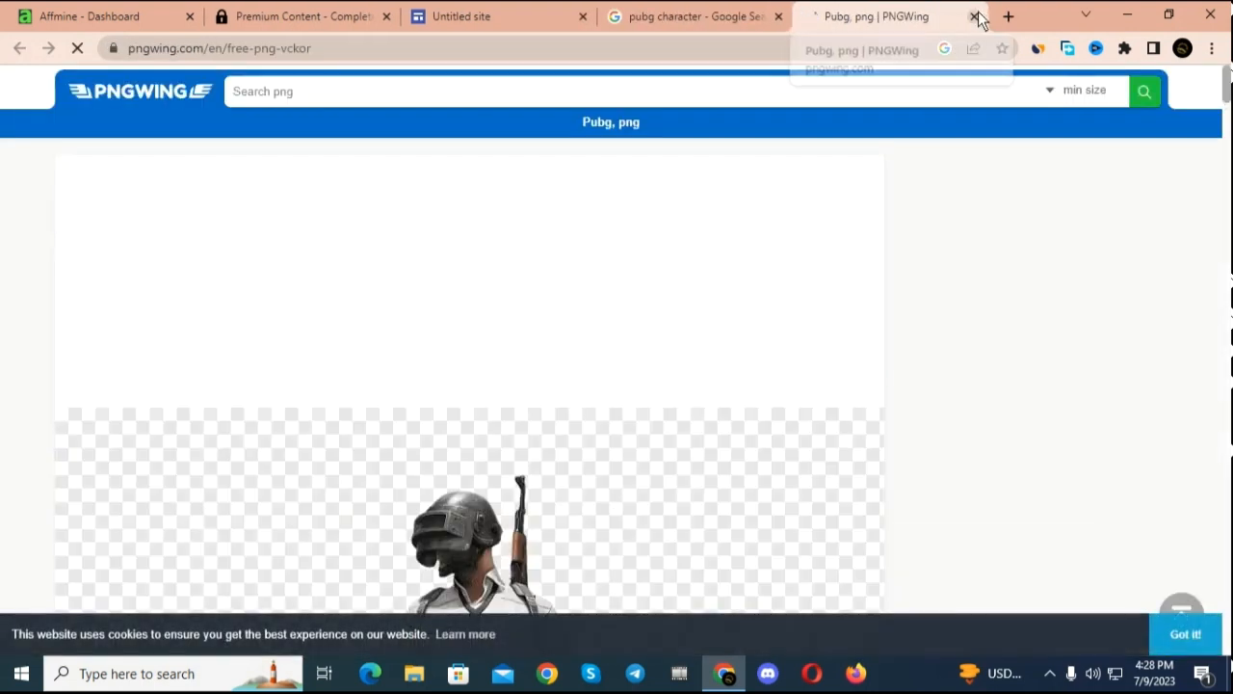
click(974, 17)
right_click(946, 374)
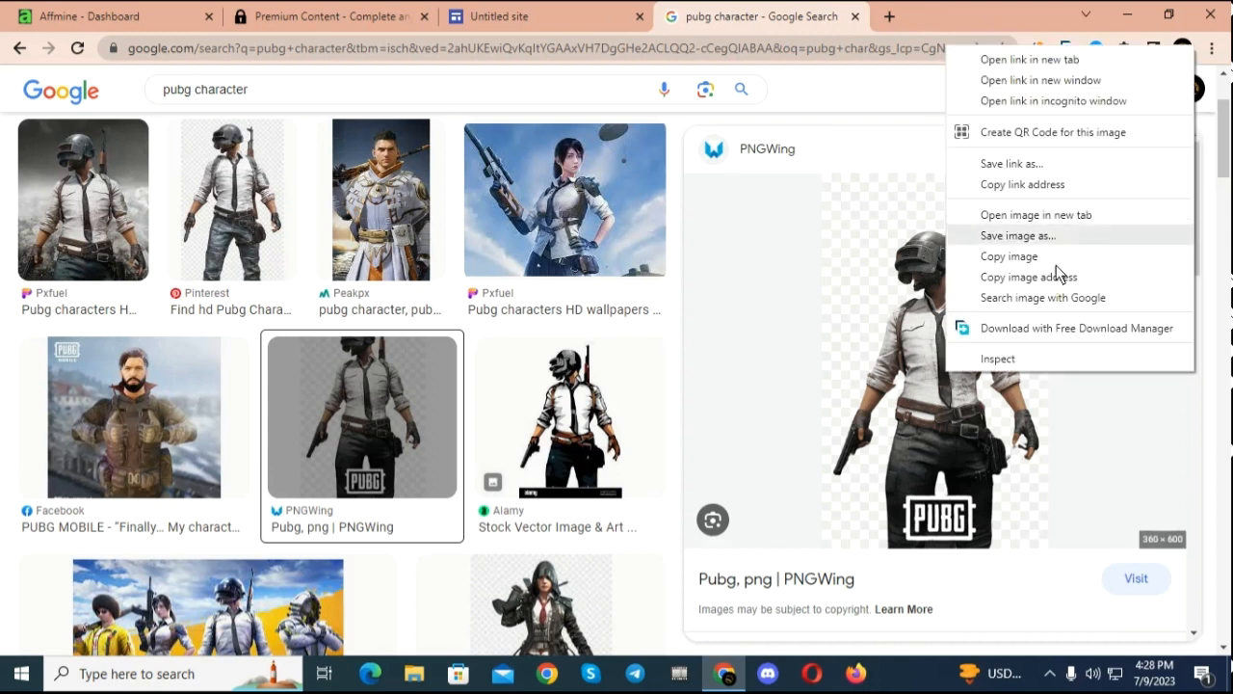
click(1057, 236)
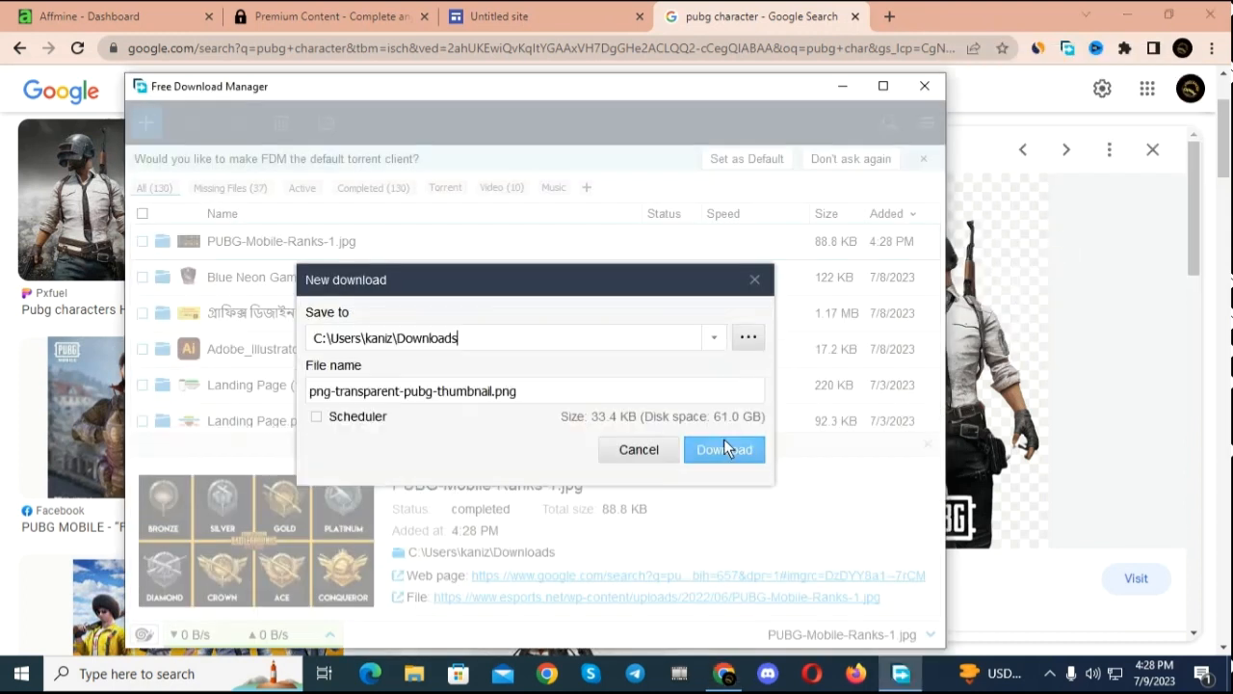
click(724, 446)
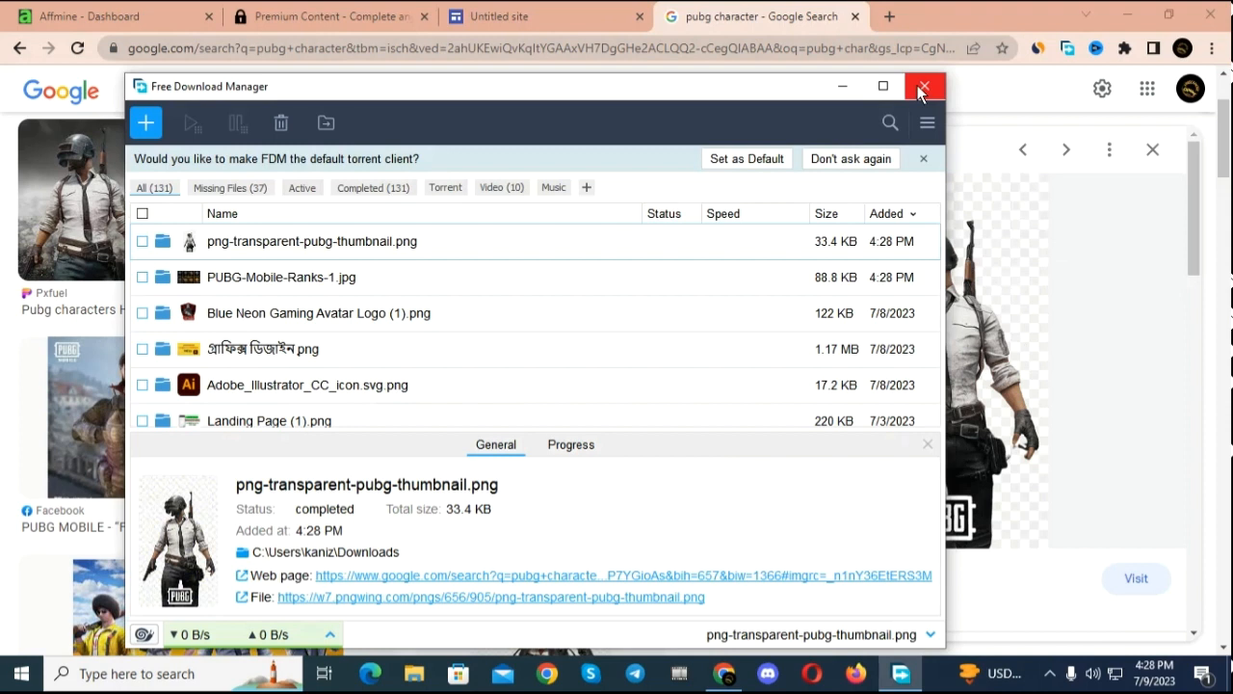
click(922, 88)
Step: Return to the Untitled site editor and replace the page title placeholder in the header with "Pubg Dimond"
click(568, 16)
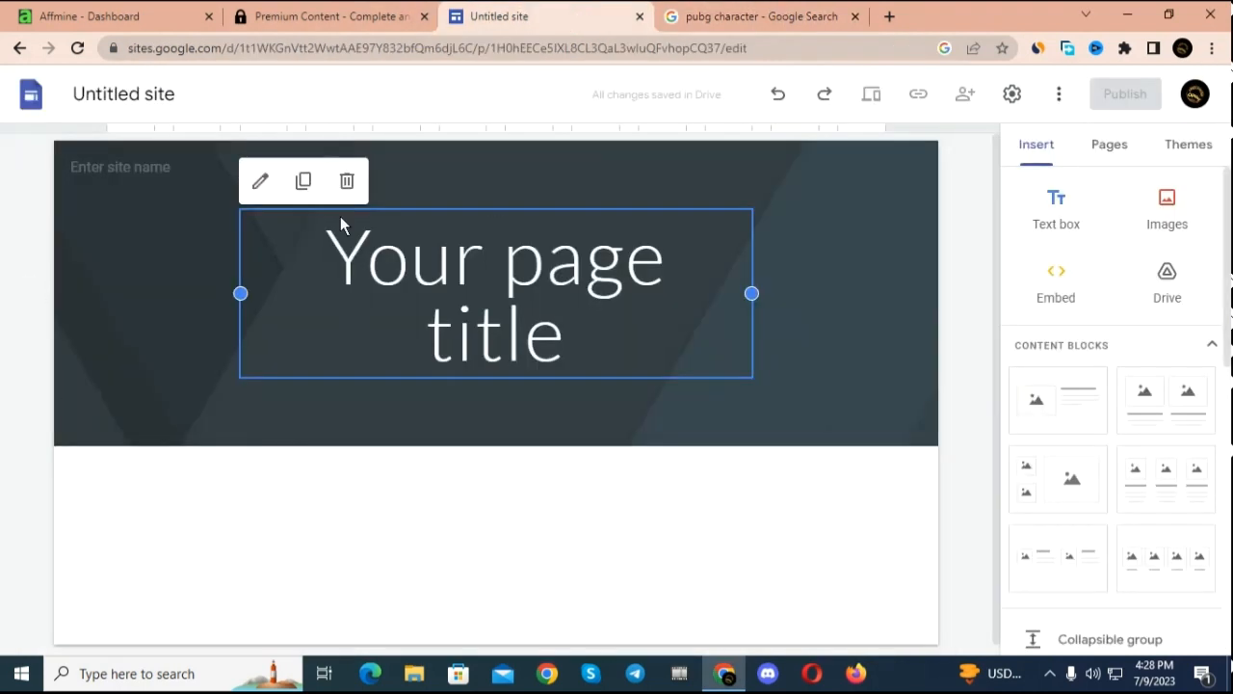
click(620, 360)
drag(619, 361, 301, 229)
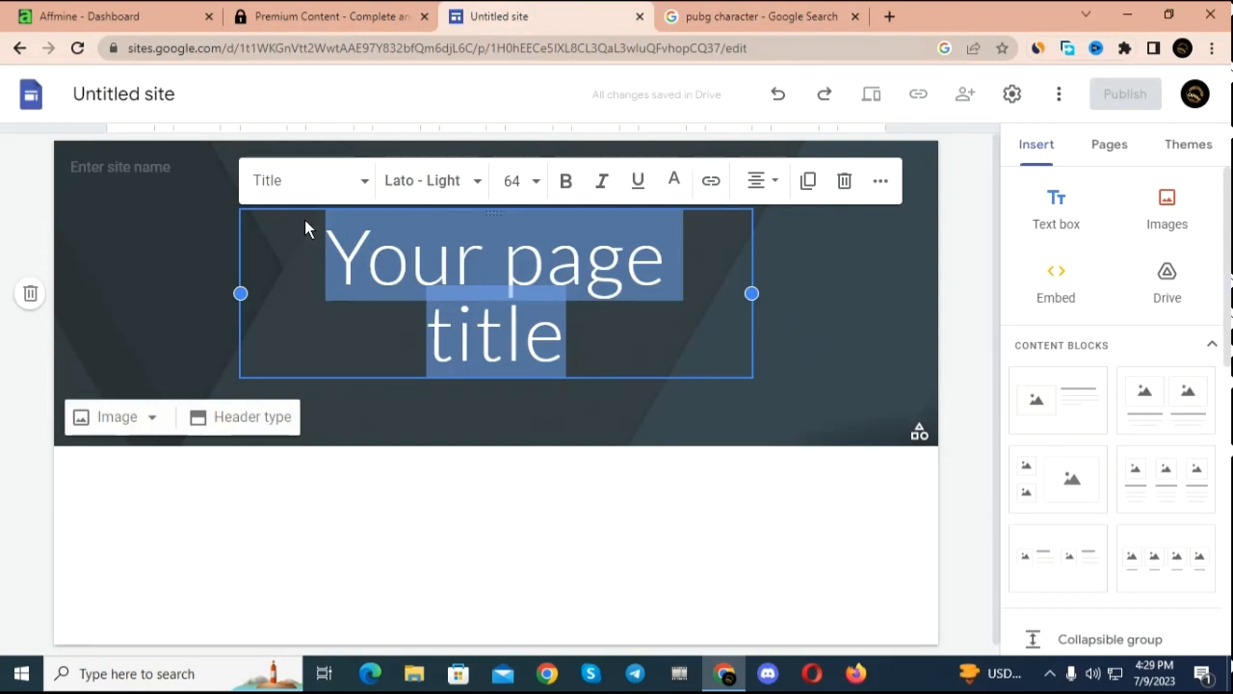
text(Pu)
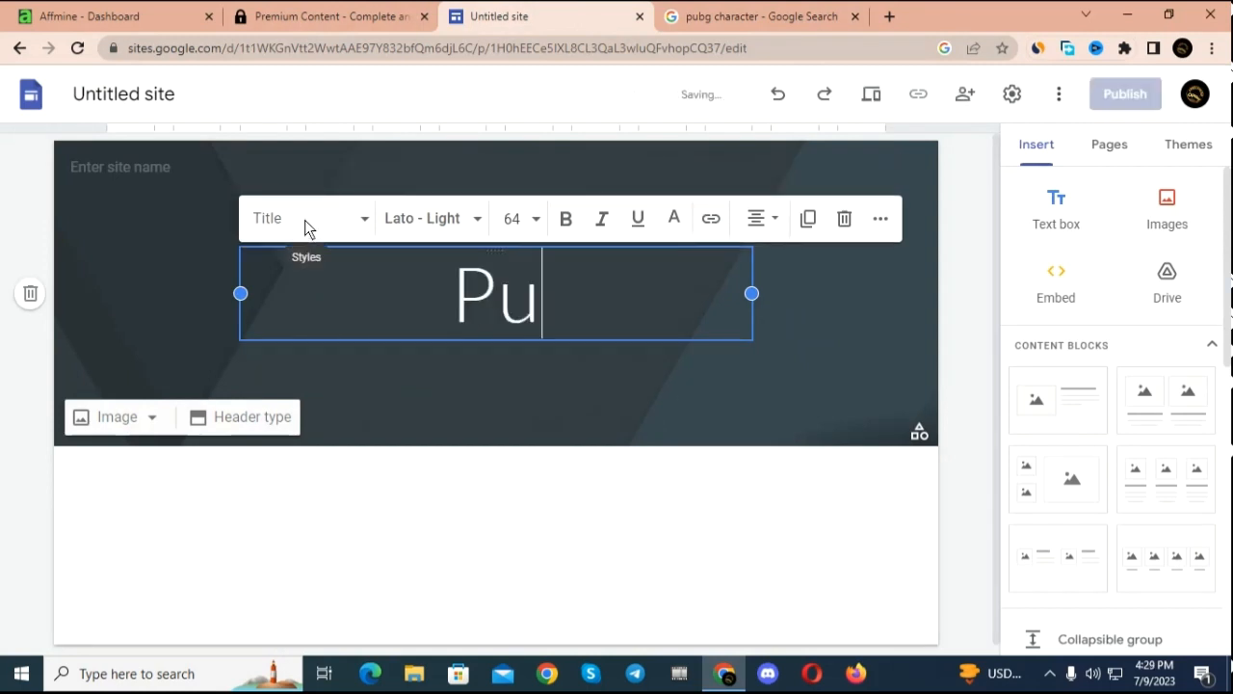
text(b)
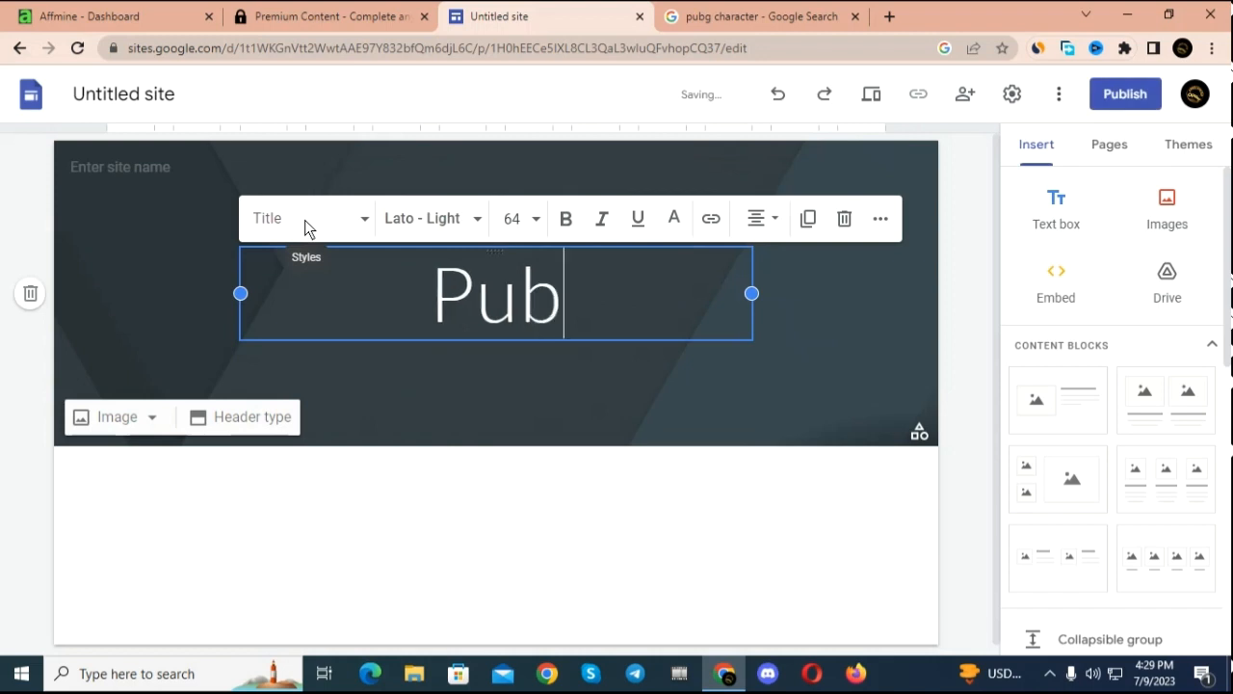
text(G)
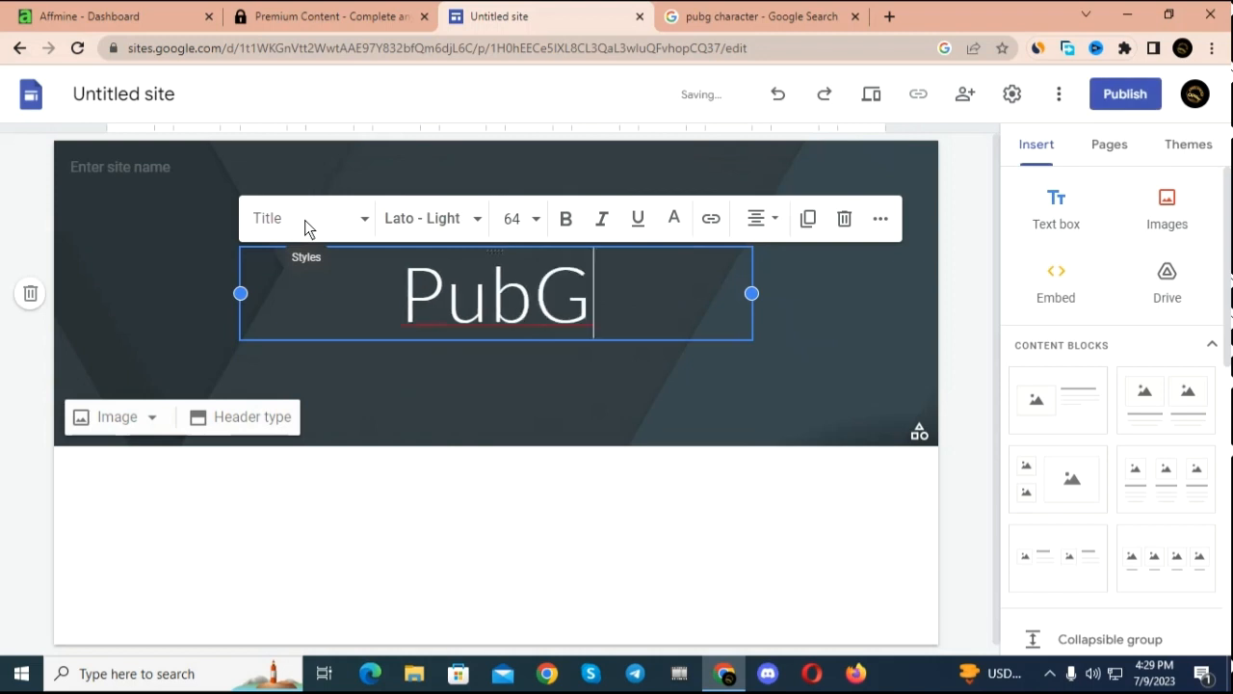
key(BackSpace)
text(g)
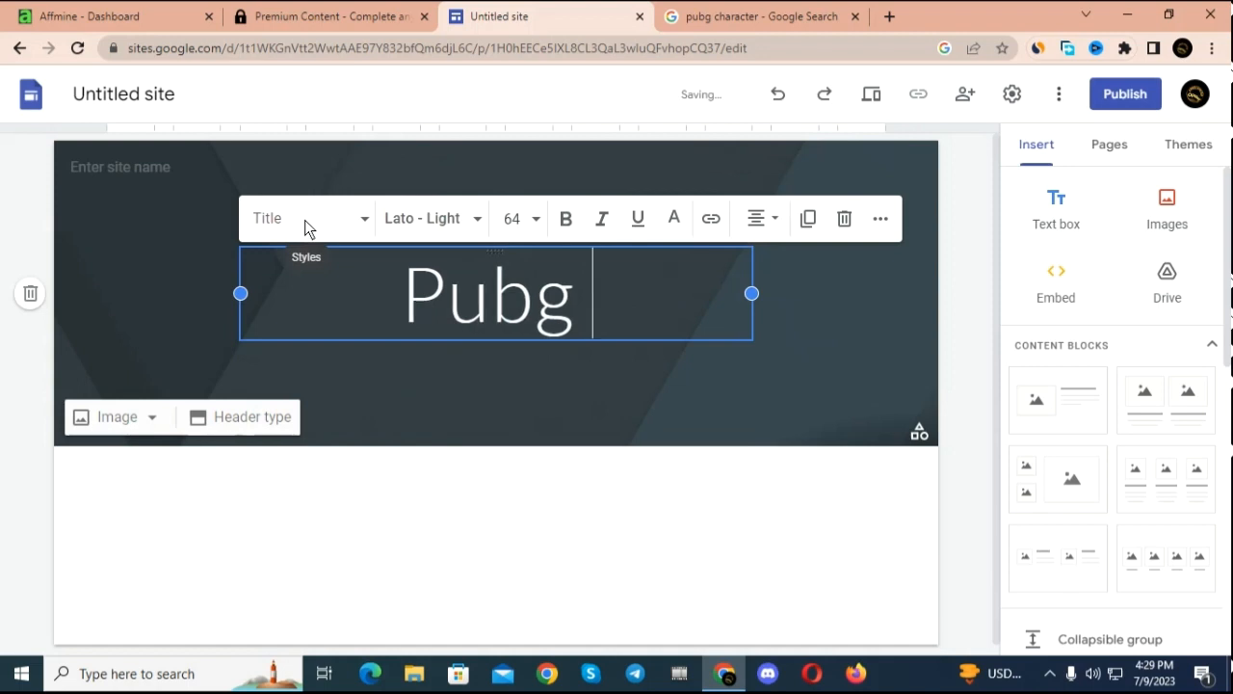
text( Di)
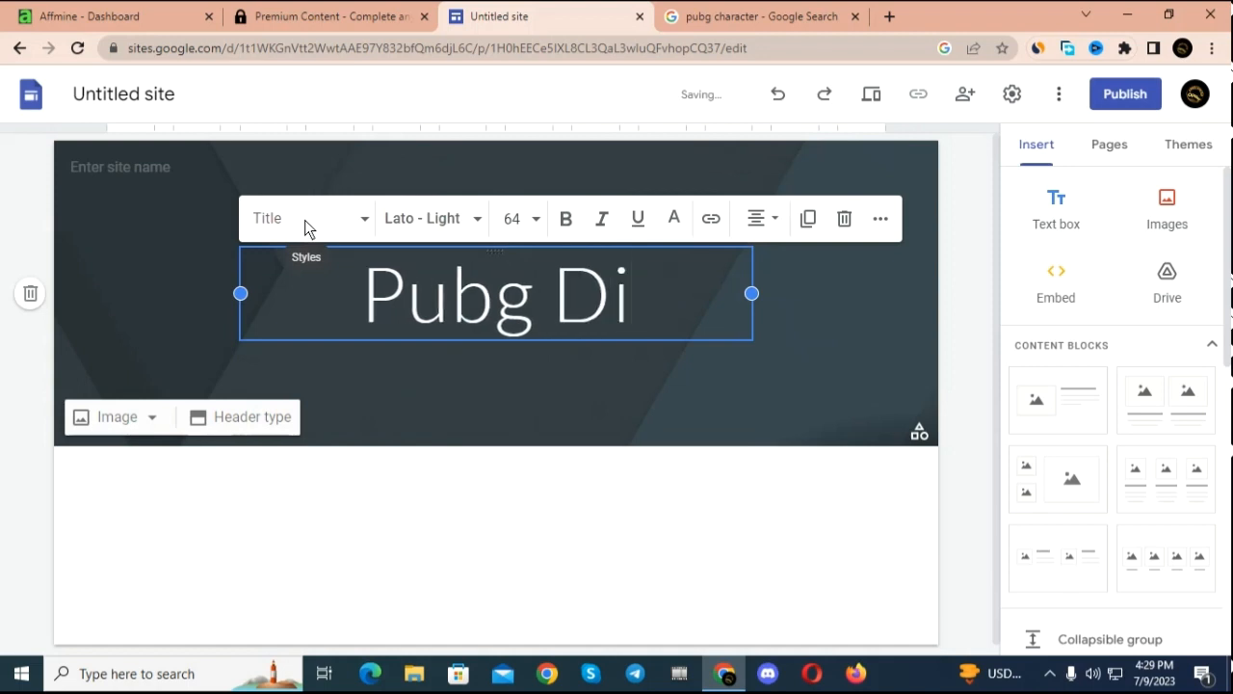
text(mond)
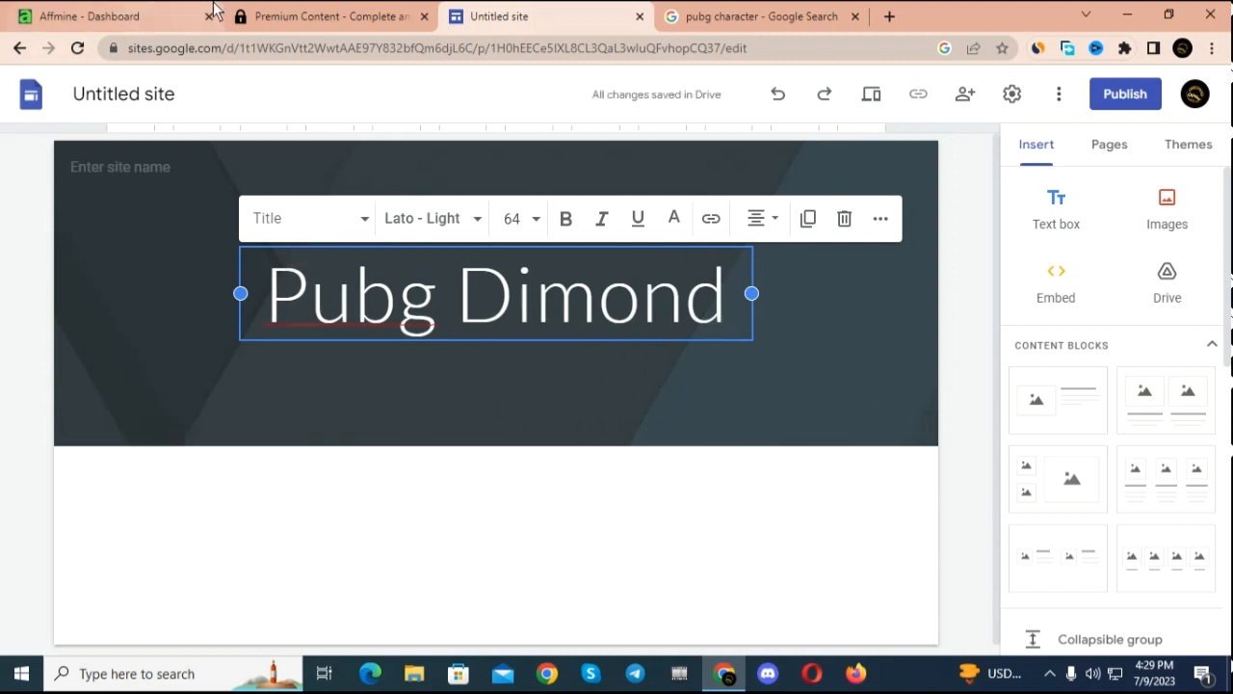
Step: Go back to the "pubg diamond" image results to check the wording, and return to the site editor
click(809, 16)
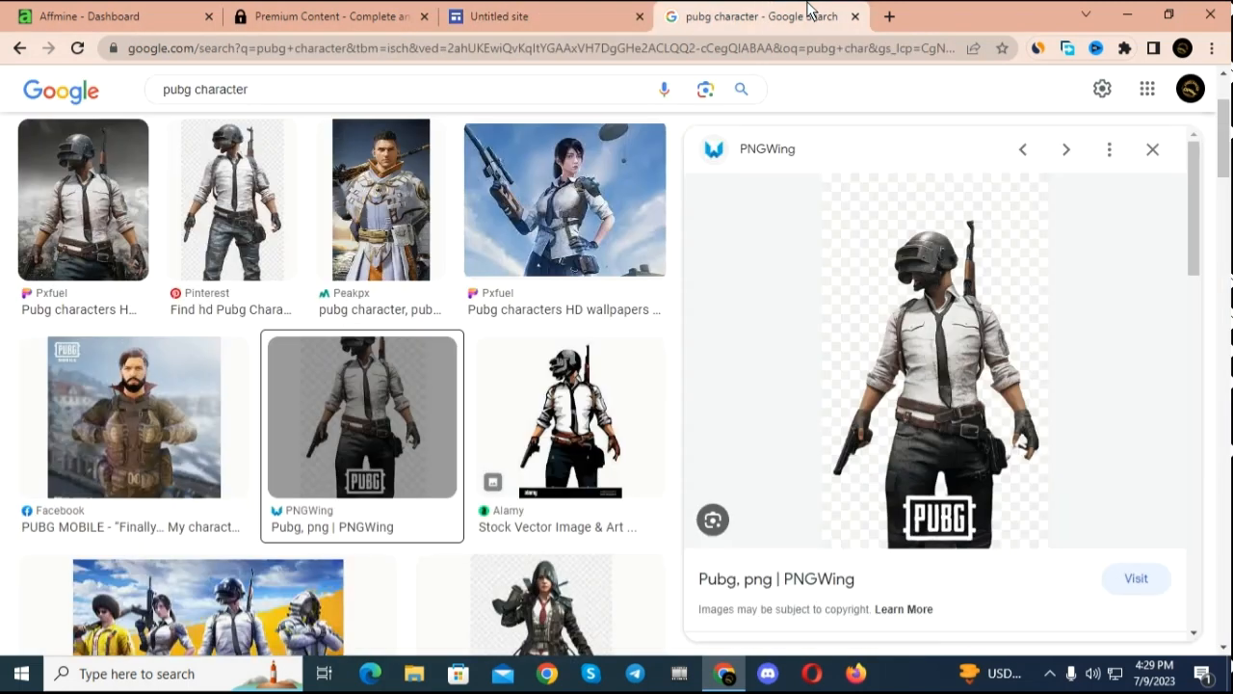
click(19, 48)
click(12, 49)
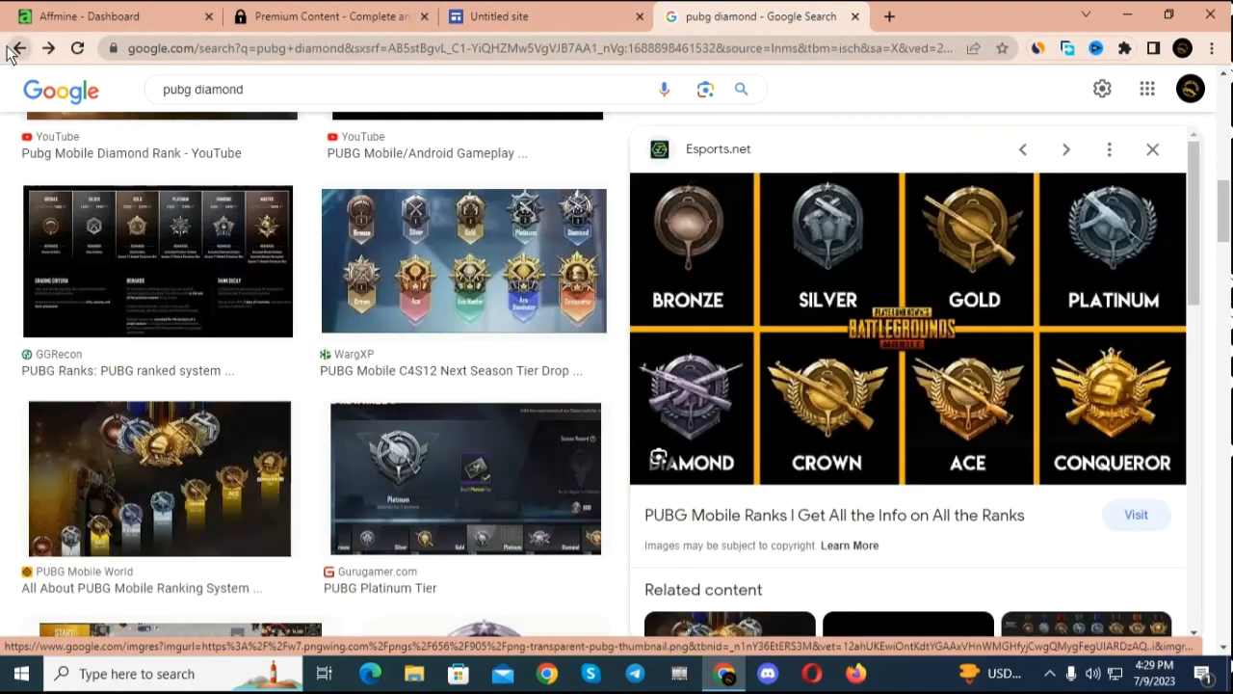
click(564, 13)
click(603, 342)
click(591, 333)
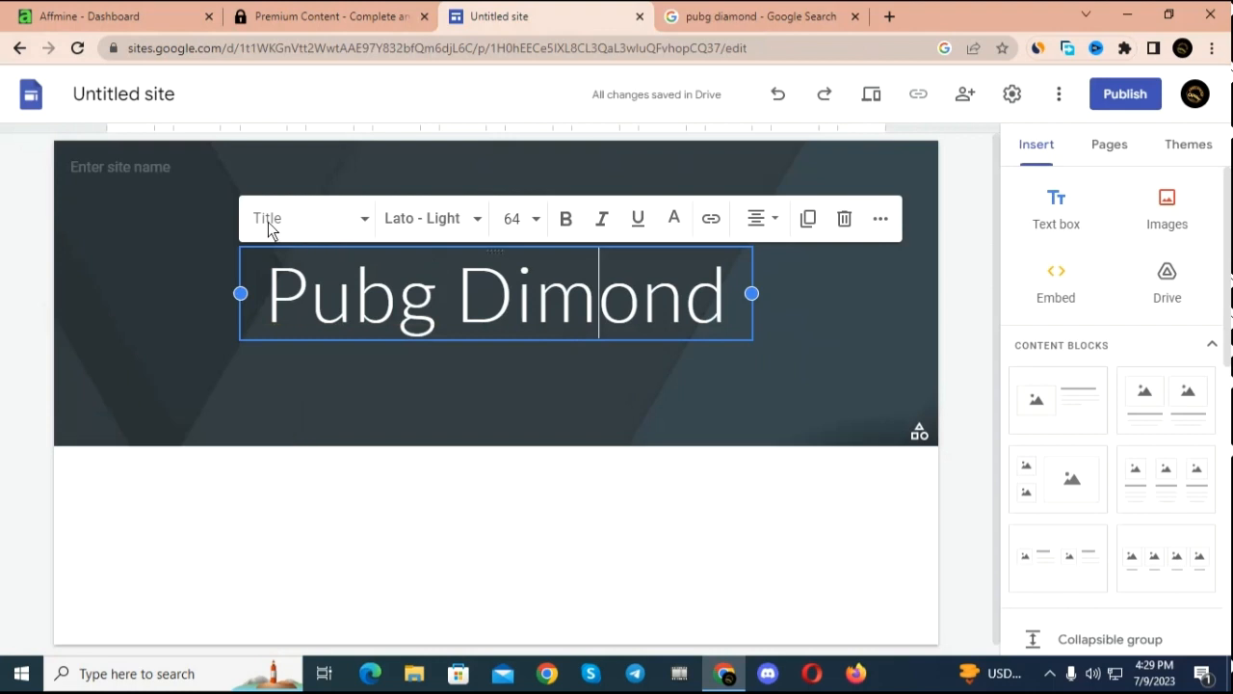
click(366, 220)
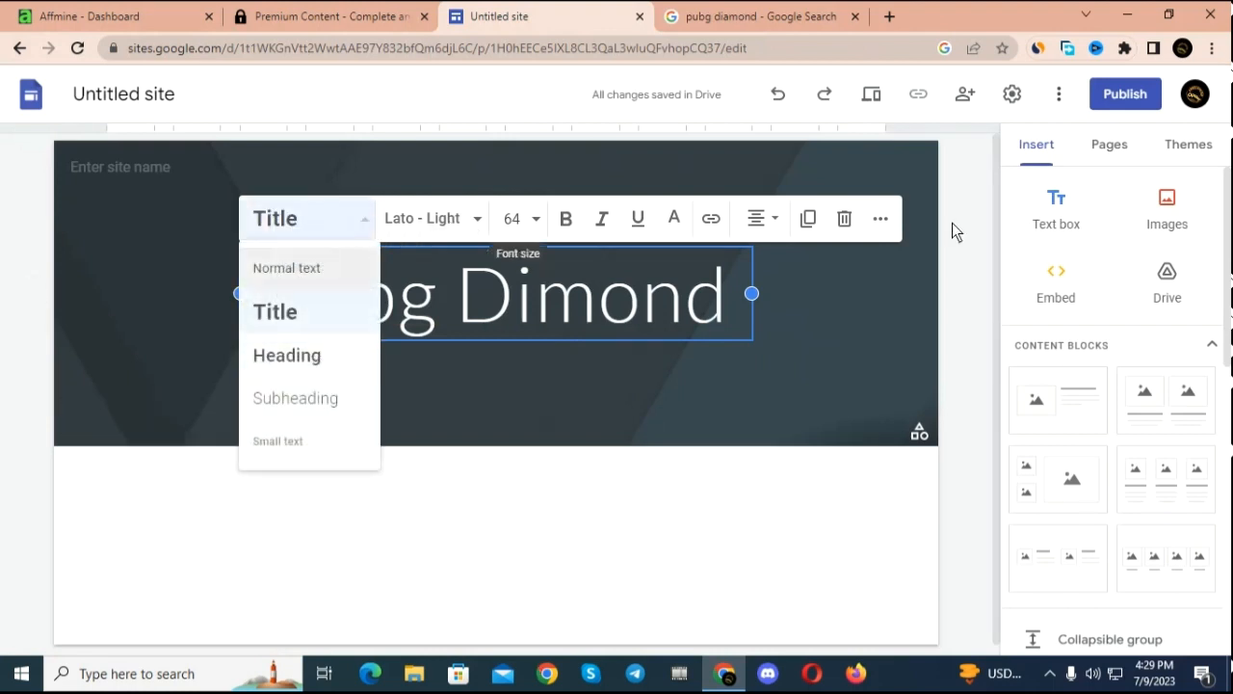
click(849, 321)
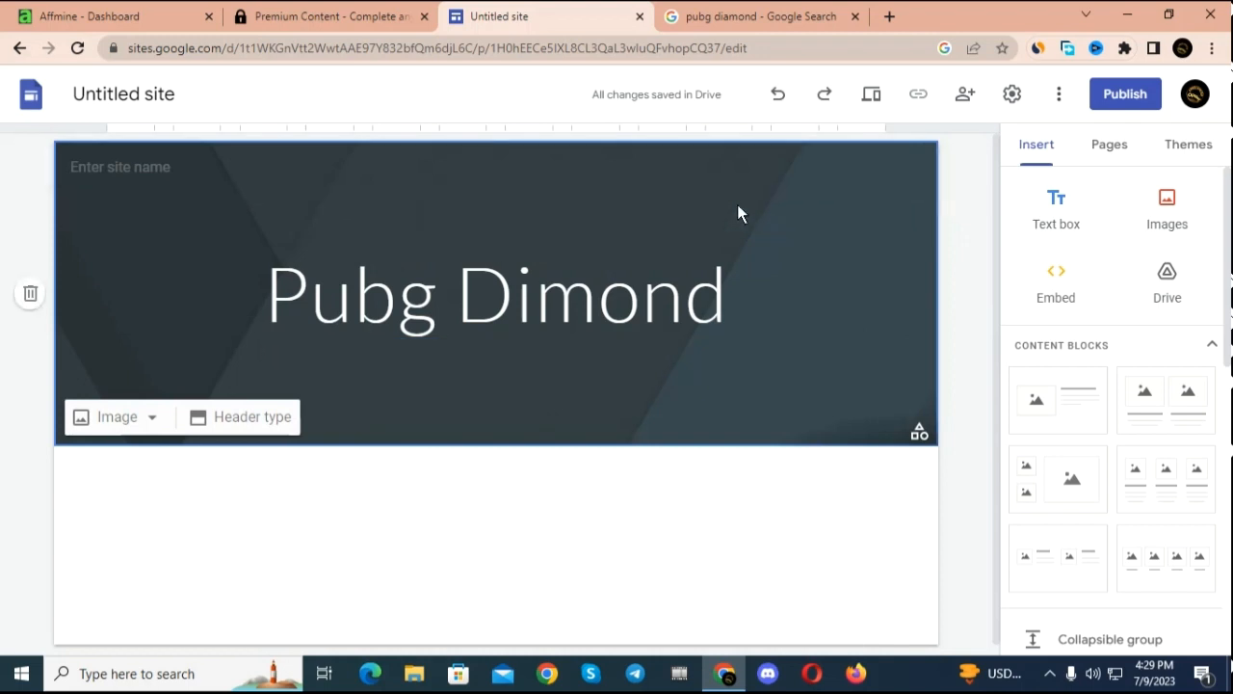
Step: Set the header background to the dark typewriter keys picture from the image gallery
click(136, 420)
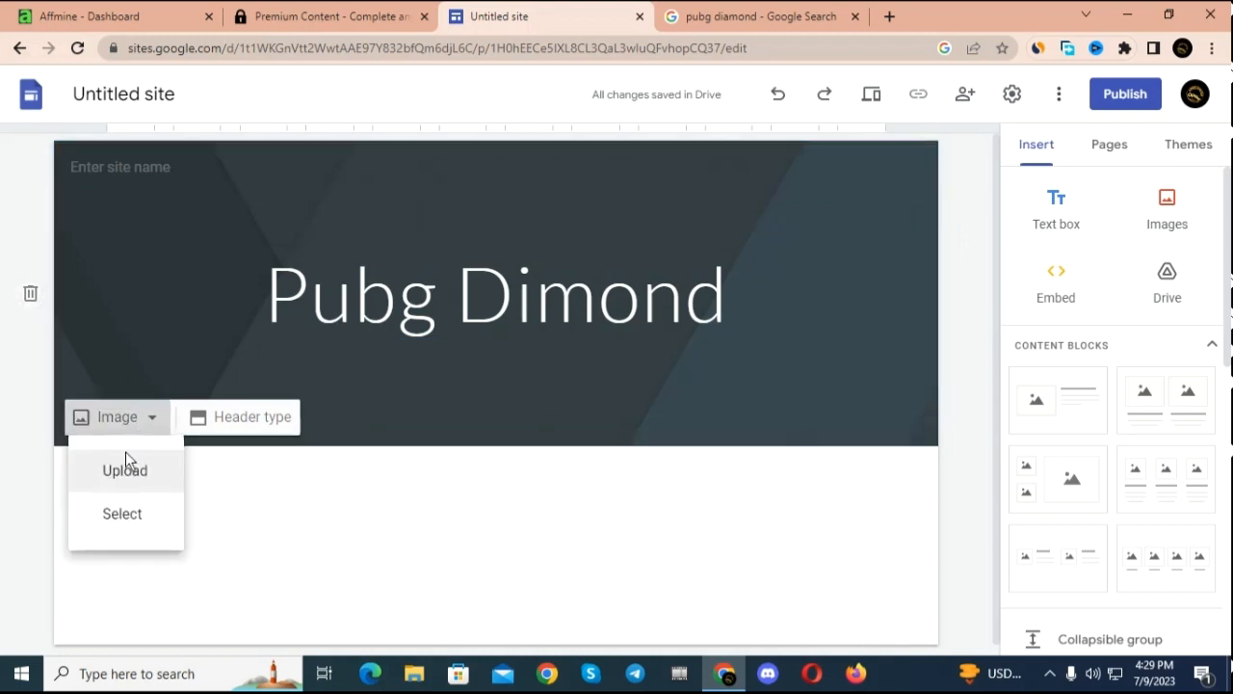
click(118, 523)
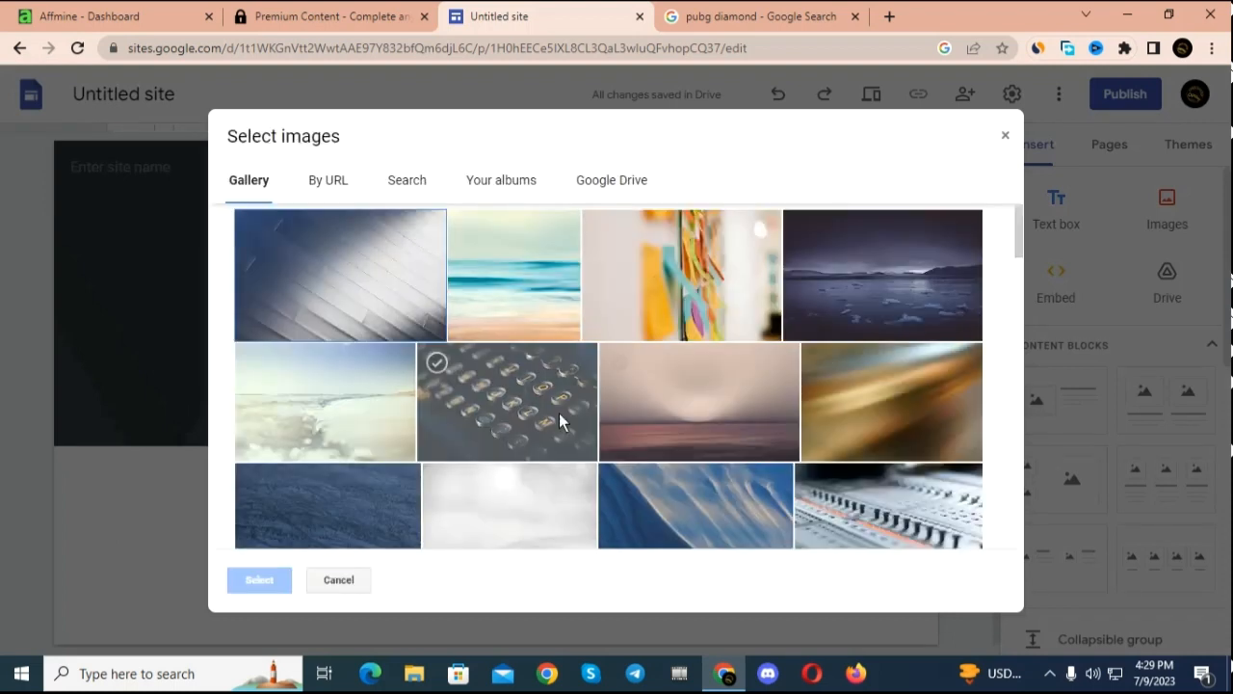
click(533, 415)
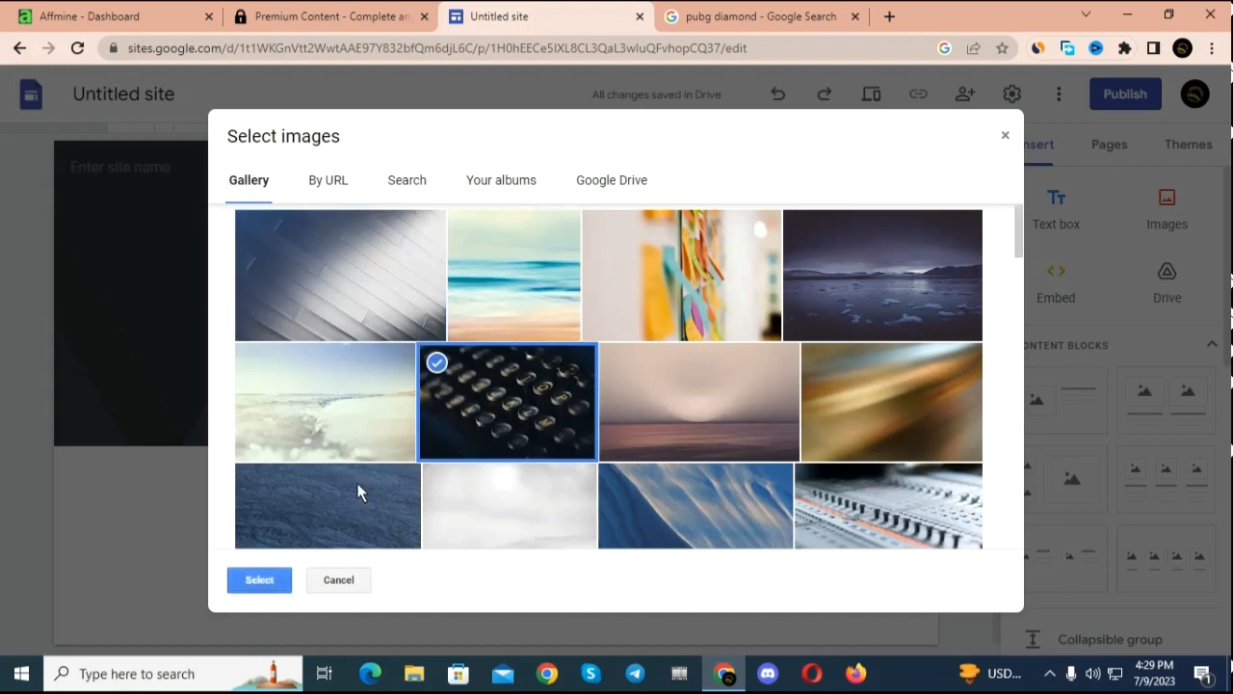
click(256, 581)
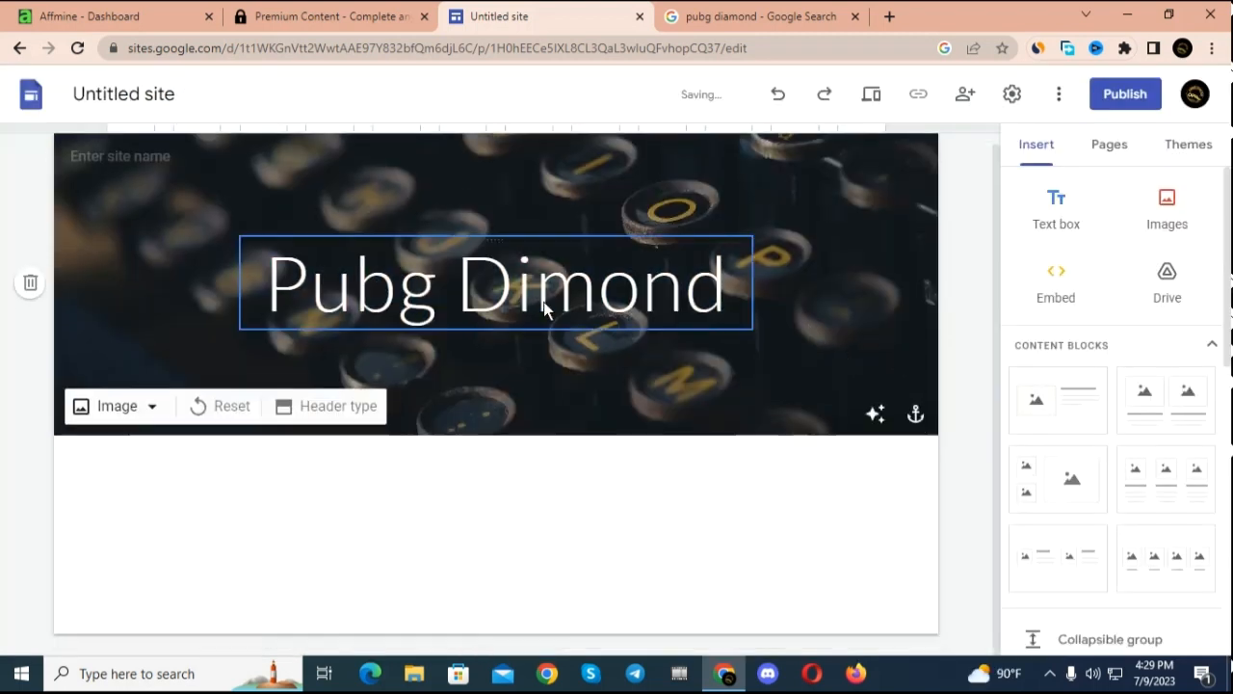
Step: Make the whole "Pubg Dimond" header title bold
click(640, 299)
click(536, 289)
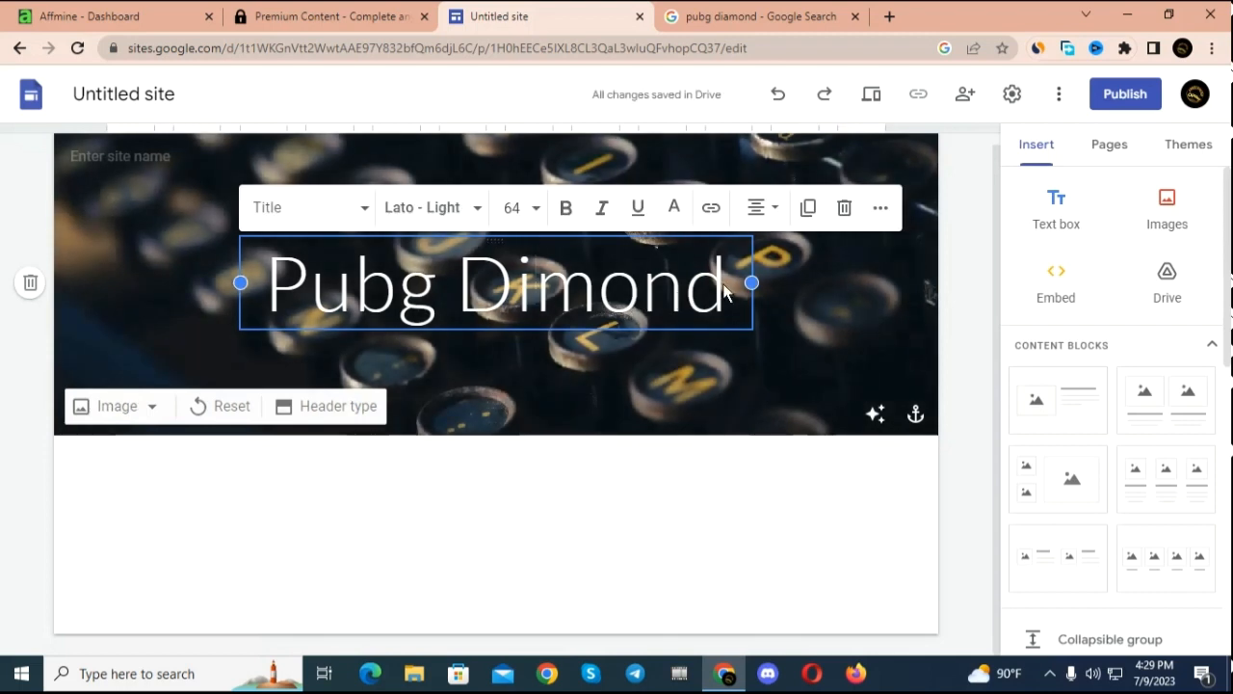
drag(729, 285, 355, 249)
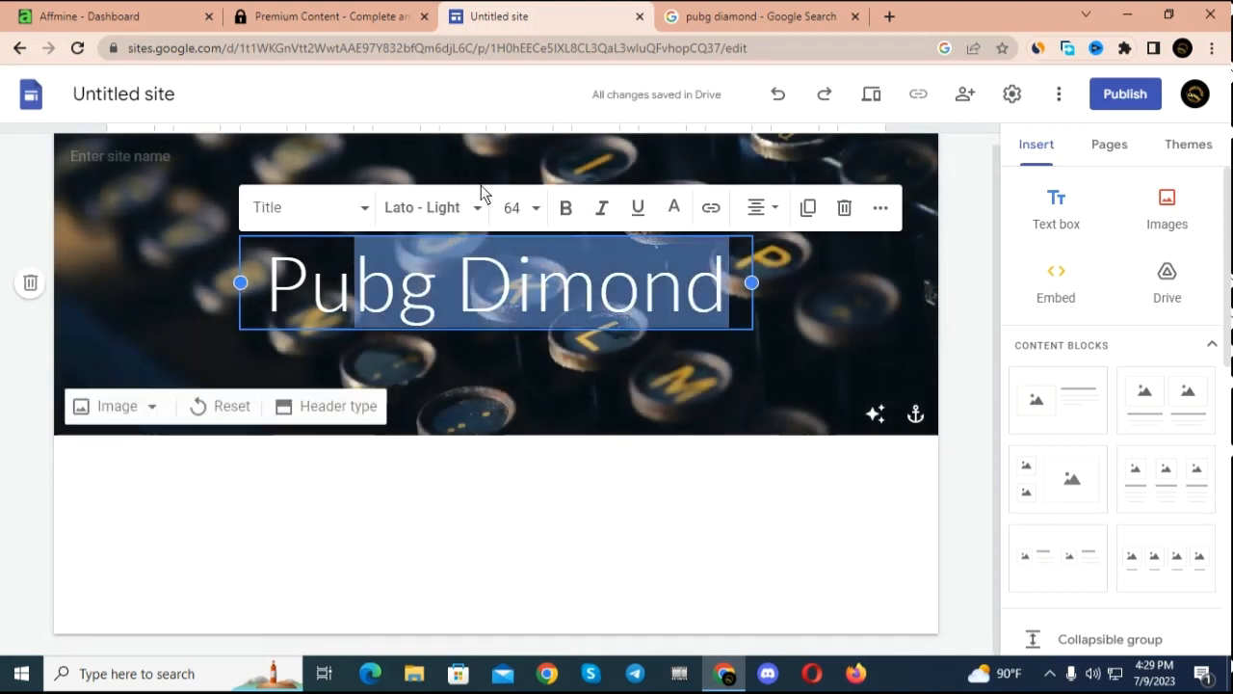
click(564, 210)
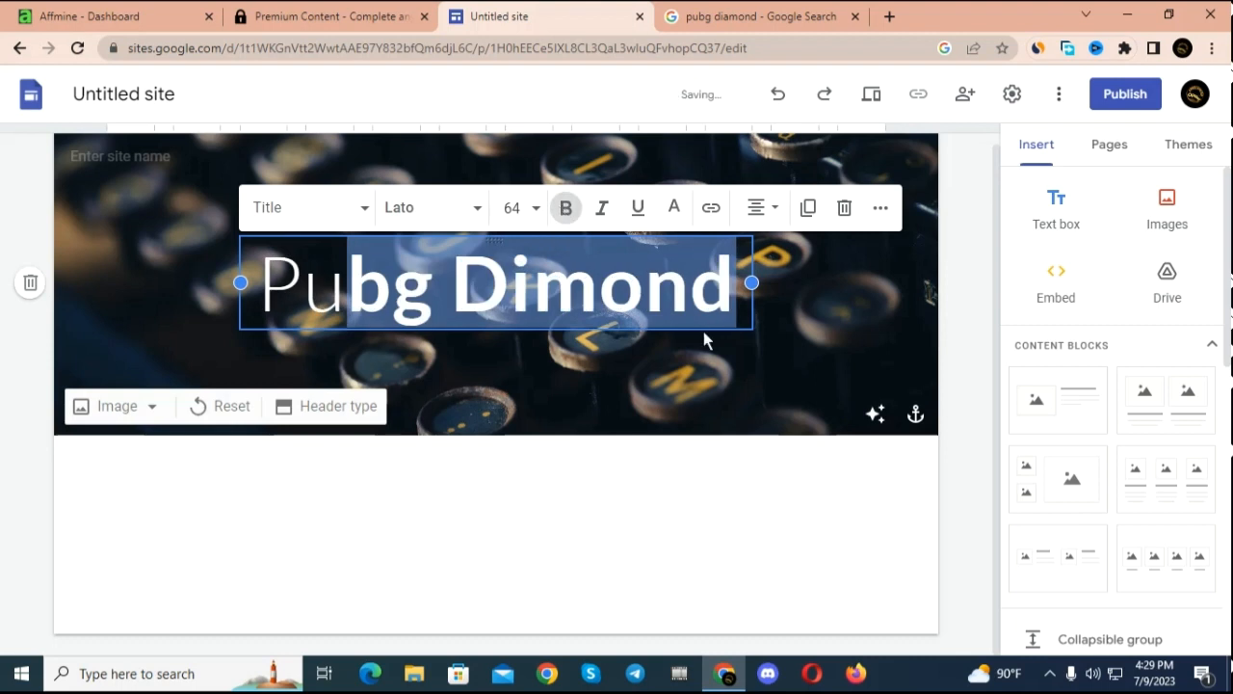
click(813, 349)
drag(254, 298, 348, 289)
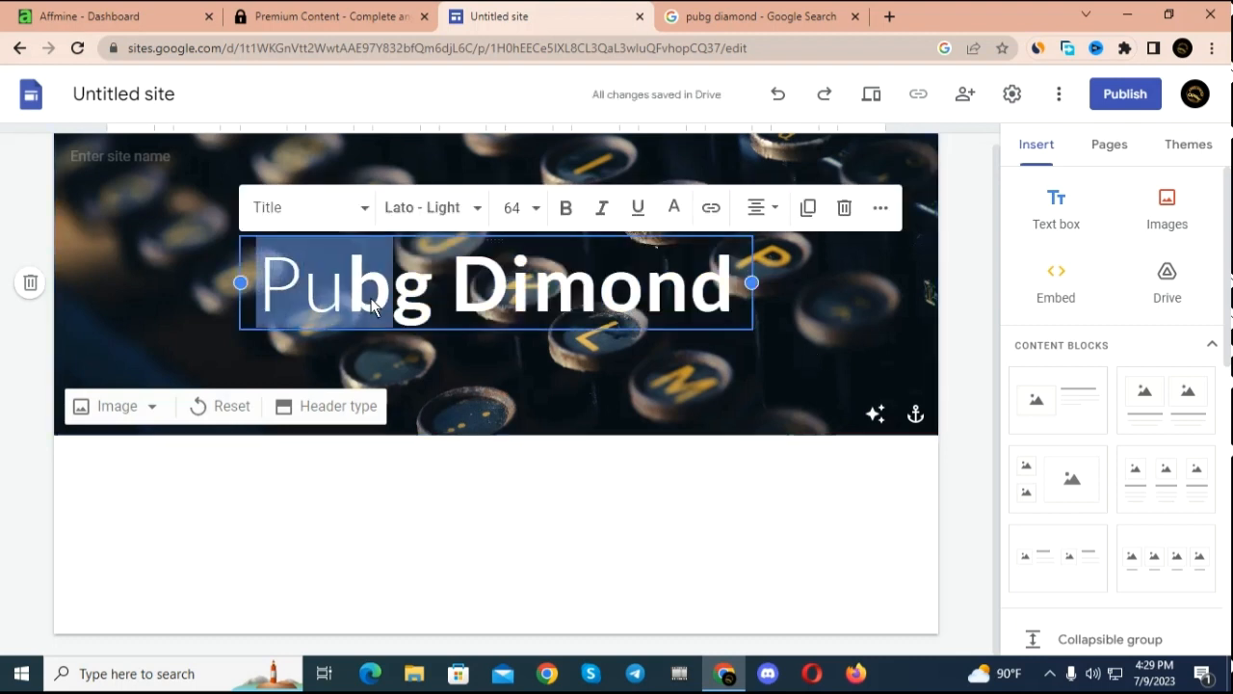
click(564, 210)
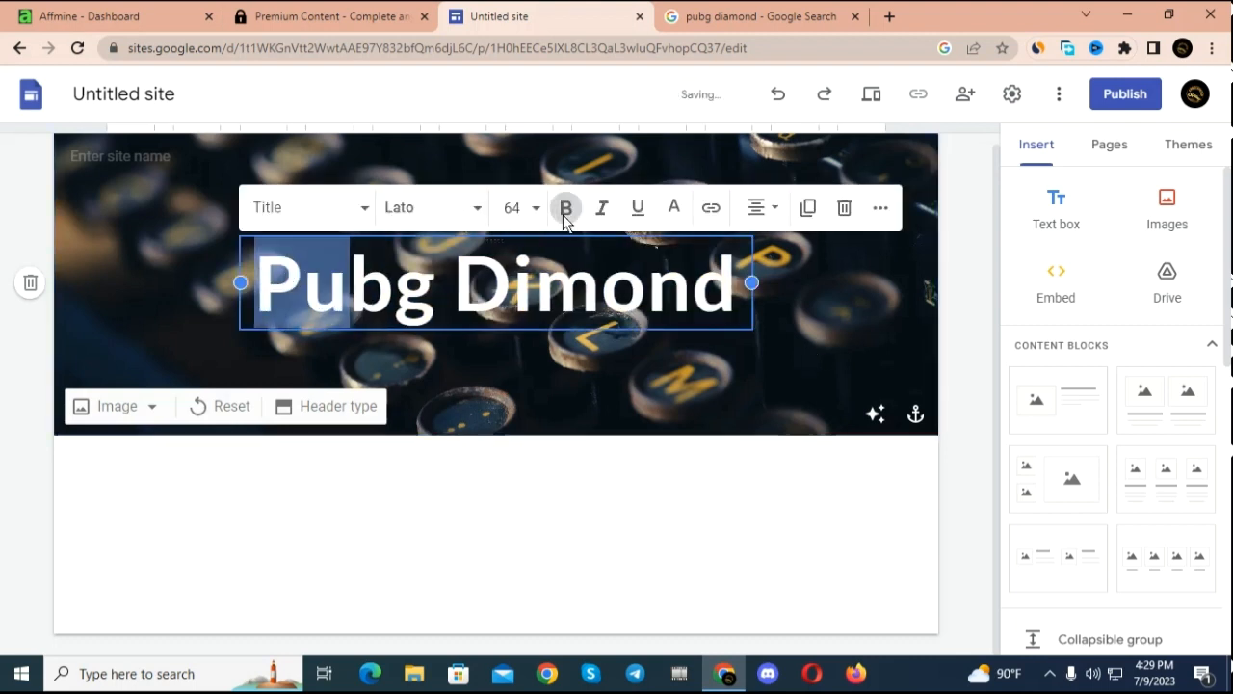
click(815, 347)
Step: Apply italic and underline to the whole "Pubg Dimond" header title
triple_click(738, 311)
click(276, 170)
triple_click(737, 296)
click(434, 212)
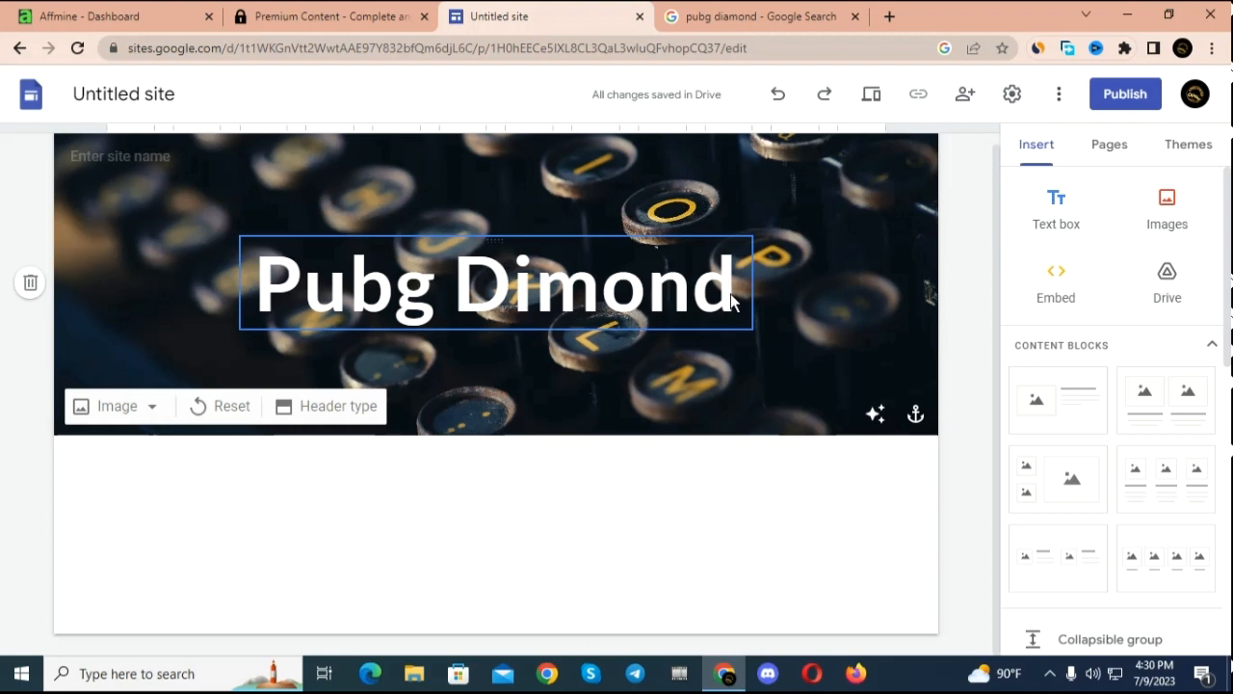
drag(736, 282, 253, 284)
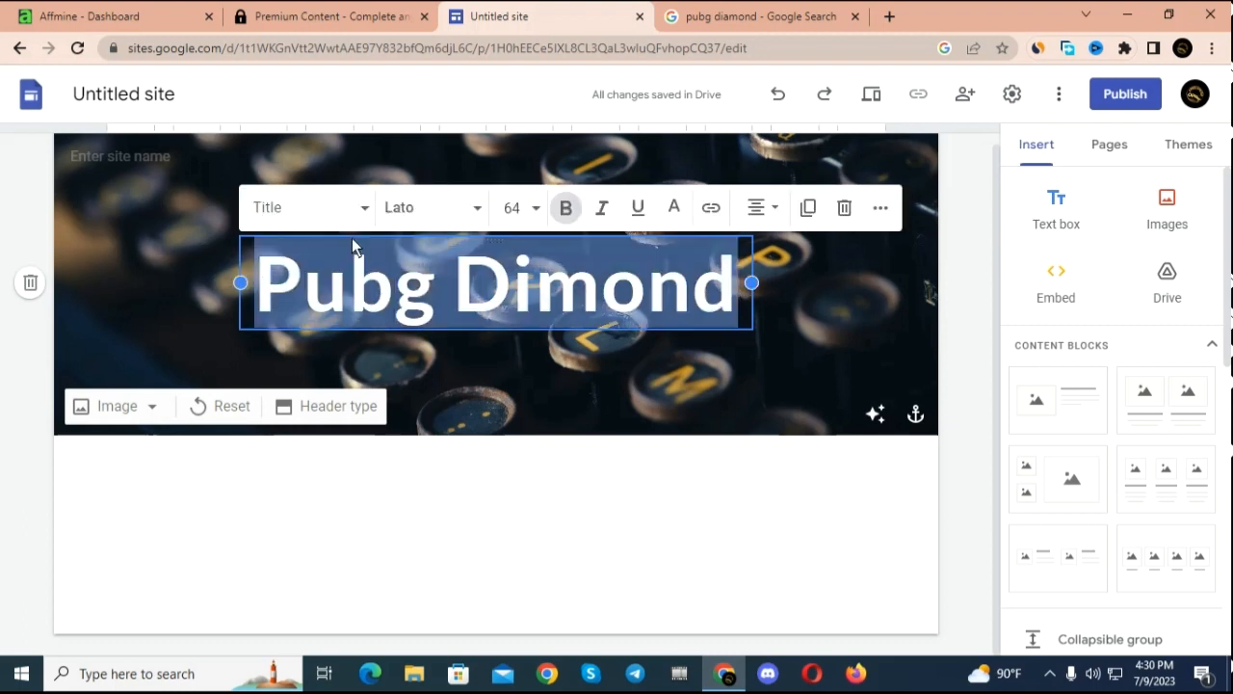
click(604, 209)
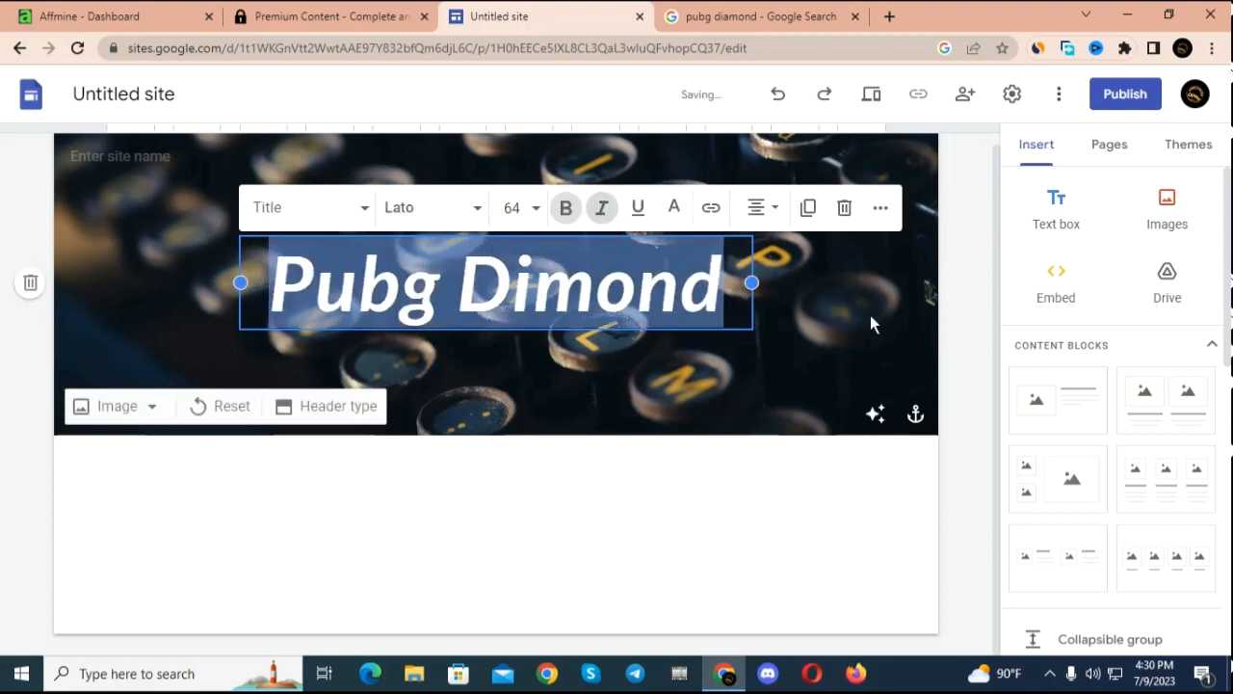
click(638, 208)
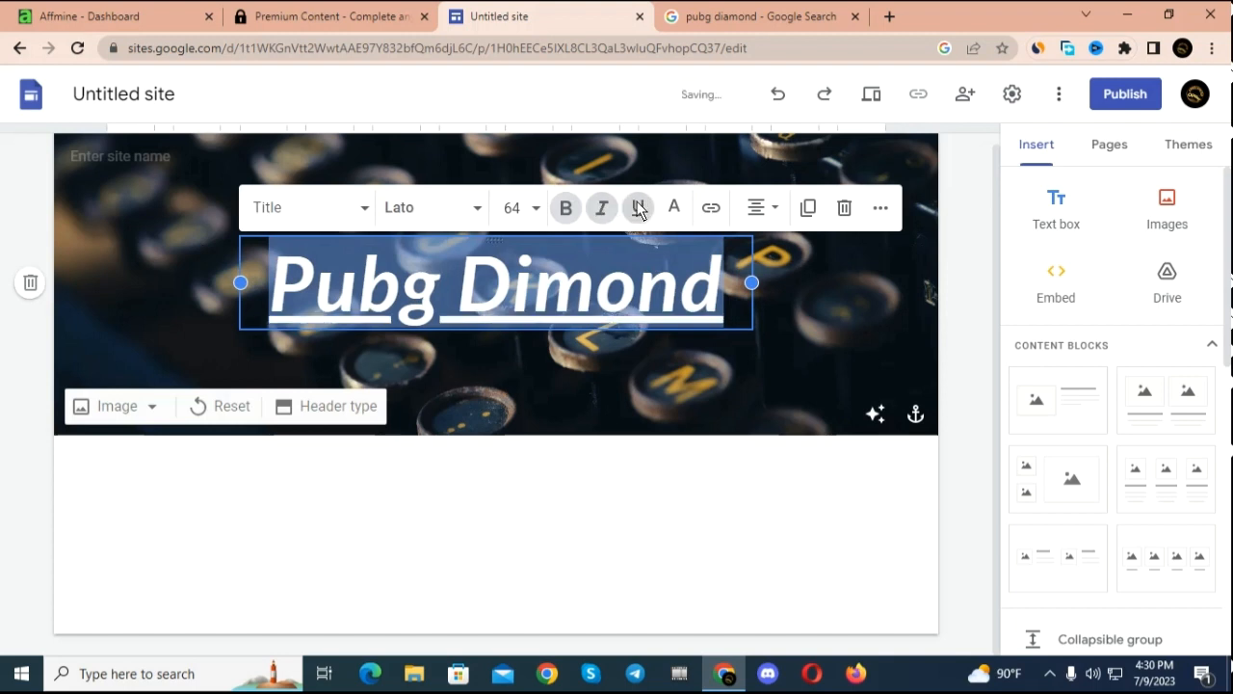
click(826, 347)
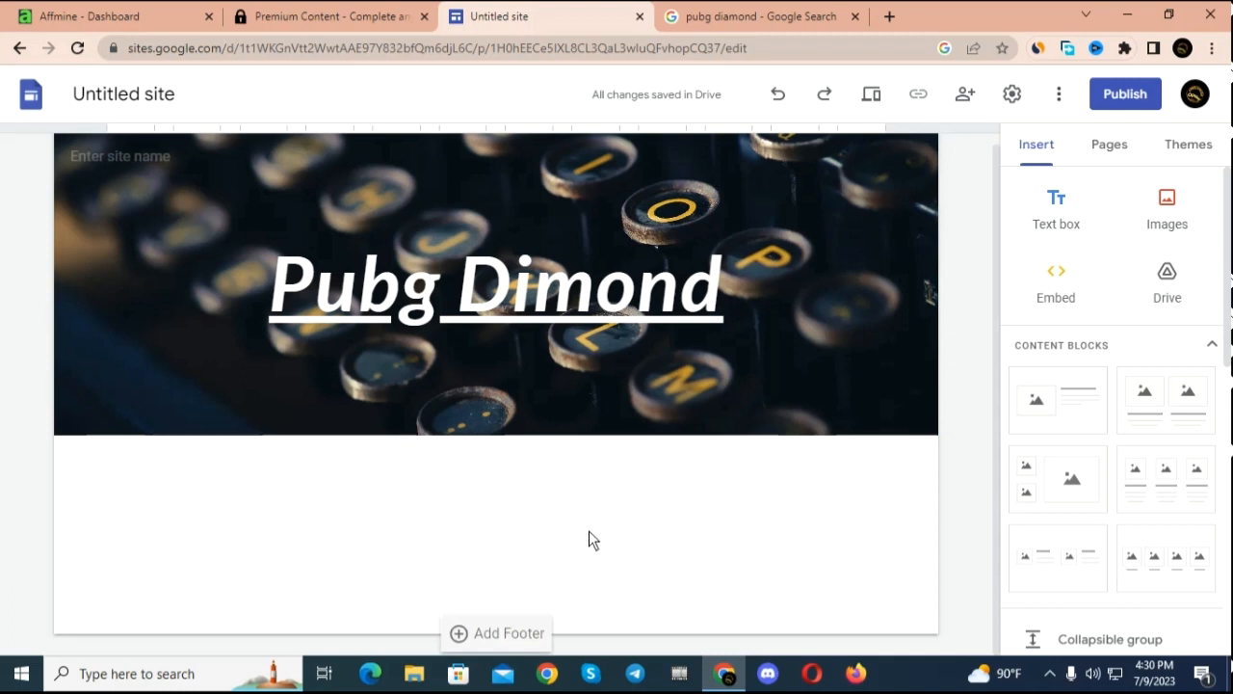
Step: Insert the content block with one image placeholder beside a heading and text below the header
scroll(617, 492, up, 1)
scroll(598, 489, down, 1)
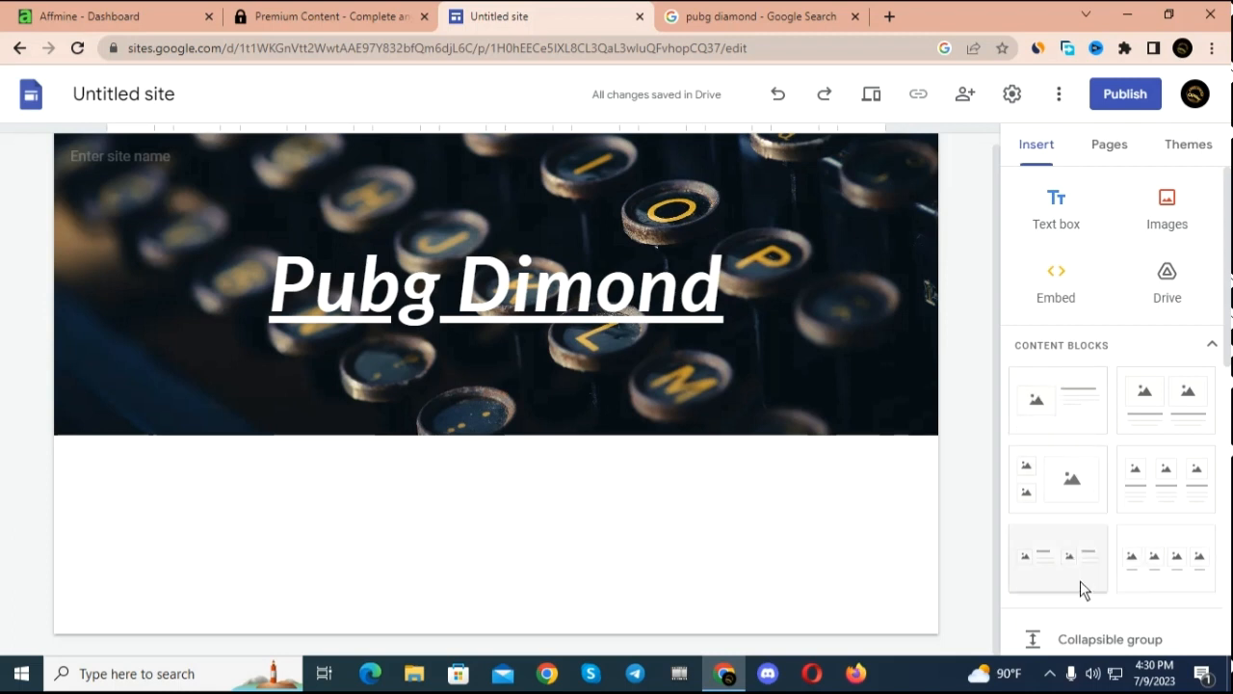
click(1043, 400)
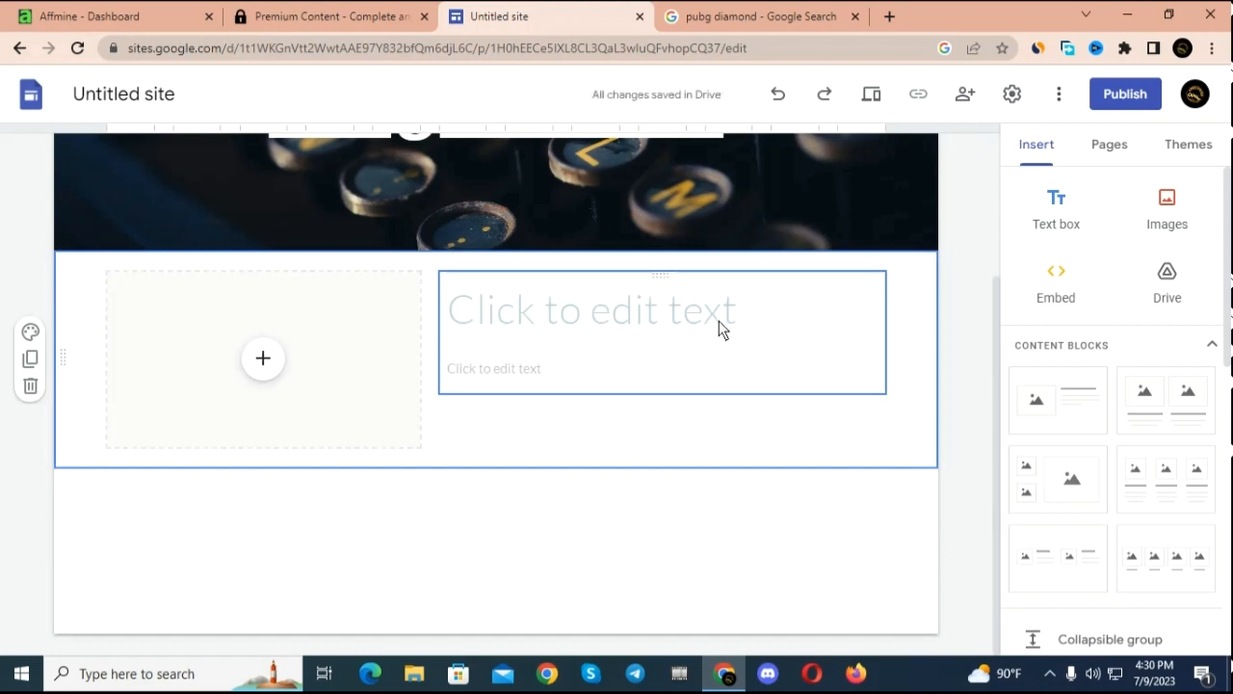
click(195, 361)
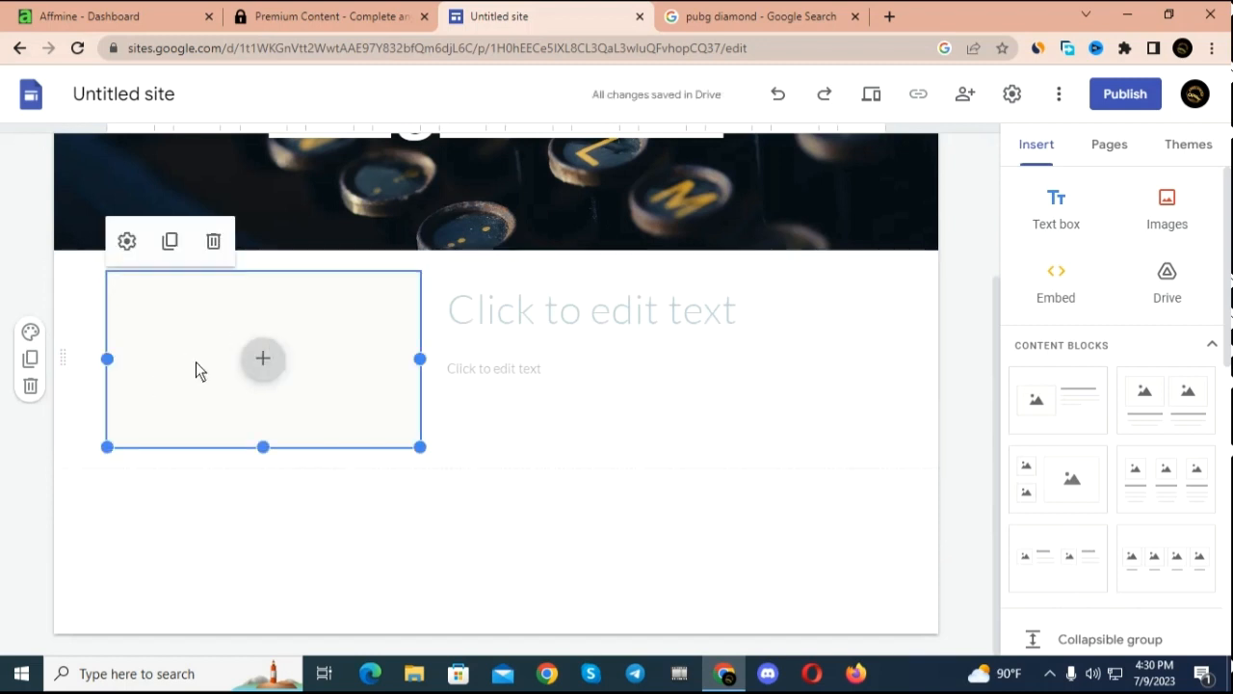
click(576, 475)
Step: Open an image upload for the content block's placeholder and locate PUBG-Mobile-Ranks-1 in the Downloads folder
right_click(266, 366)
click(268, 366)
click(268, 366)
click(319, 415)
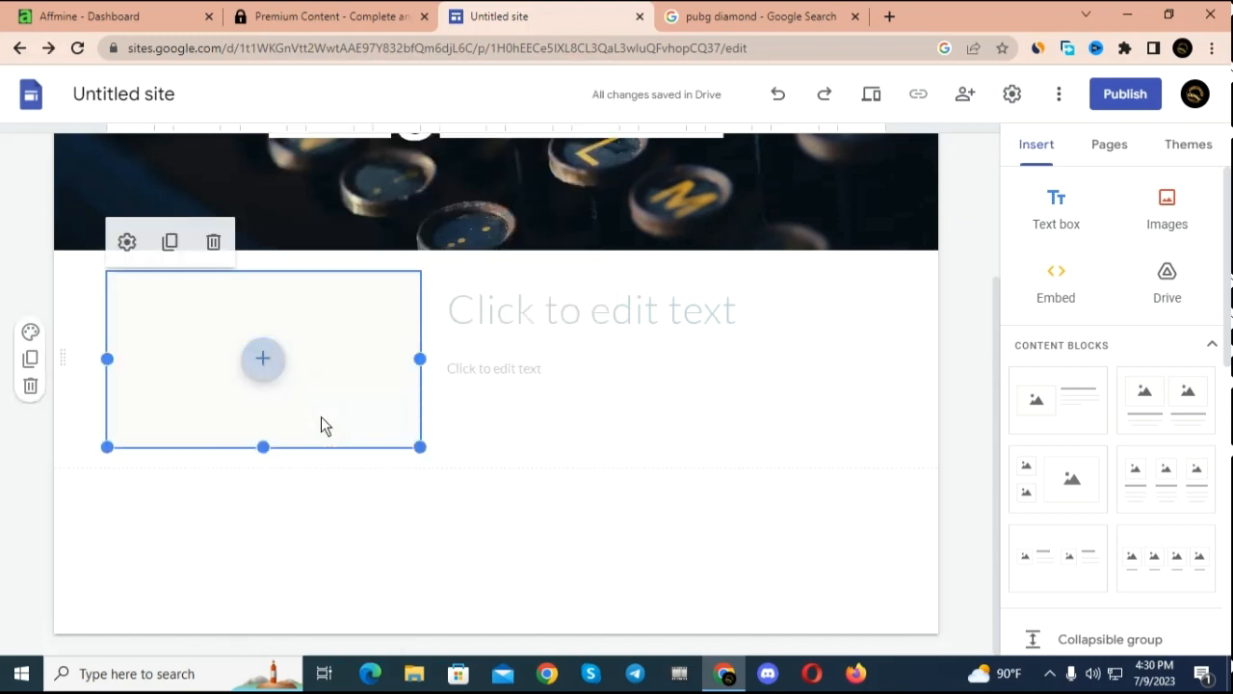
scroll(55, 212, down, 1)
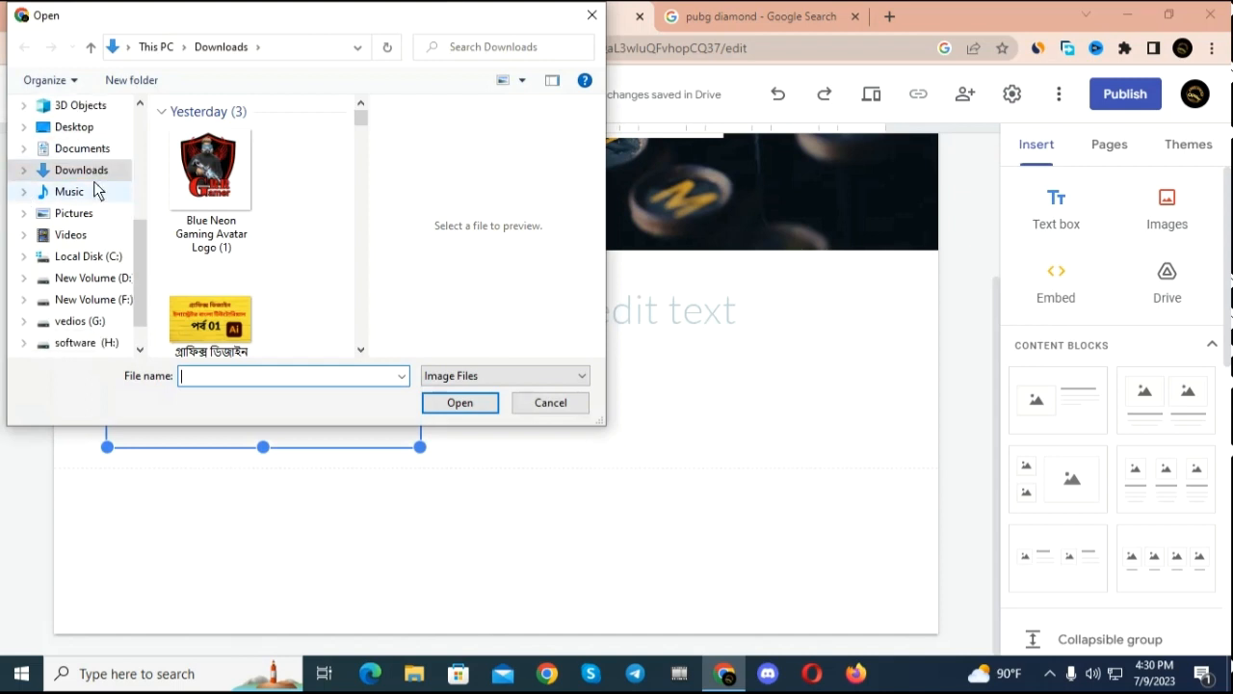
scroll(235, 245, down, 5)
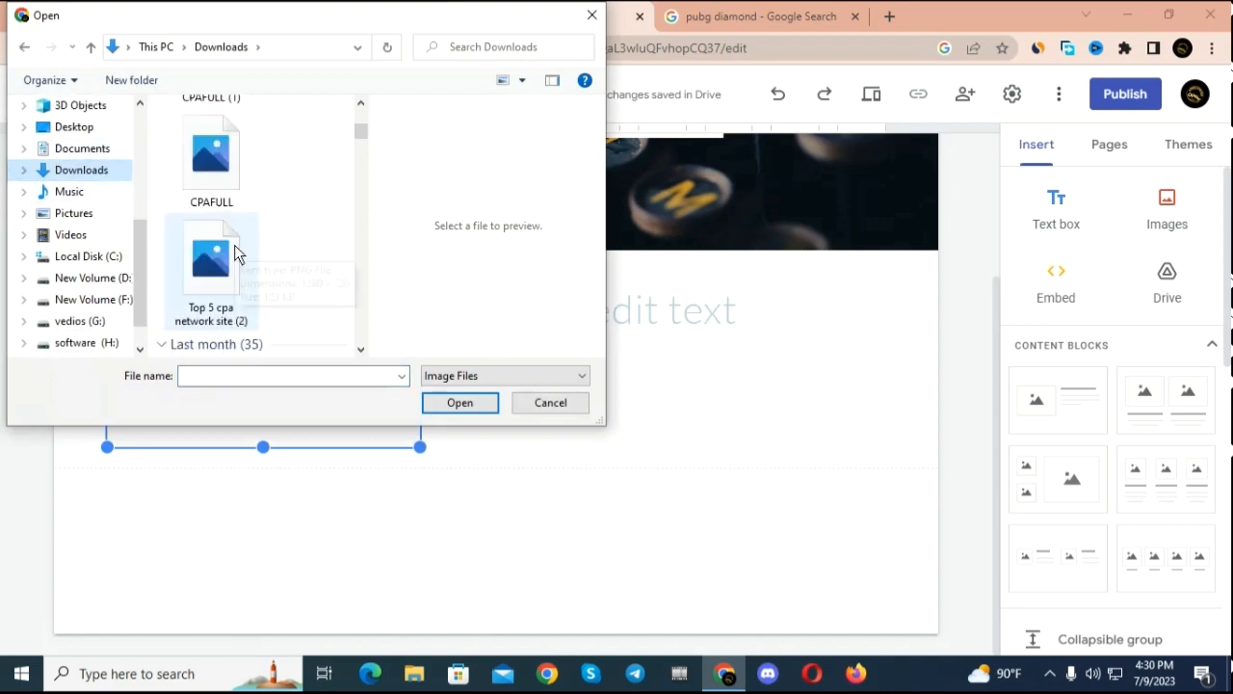
drag(357, 131, 345, 392)
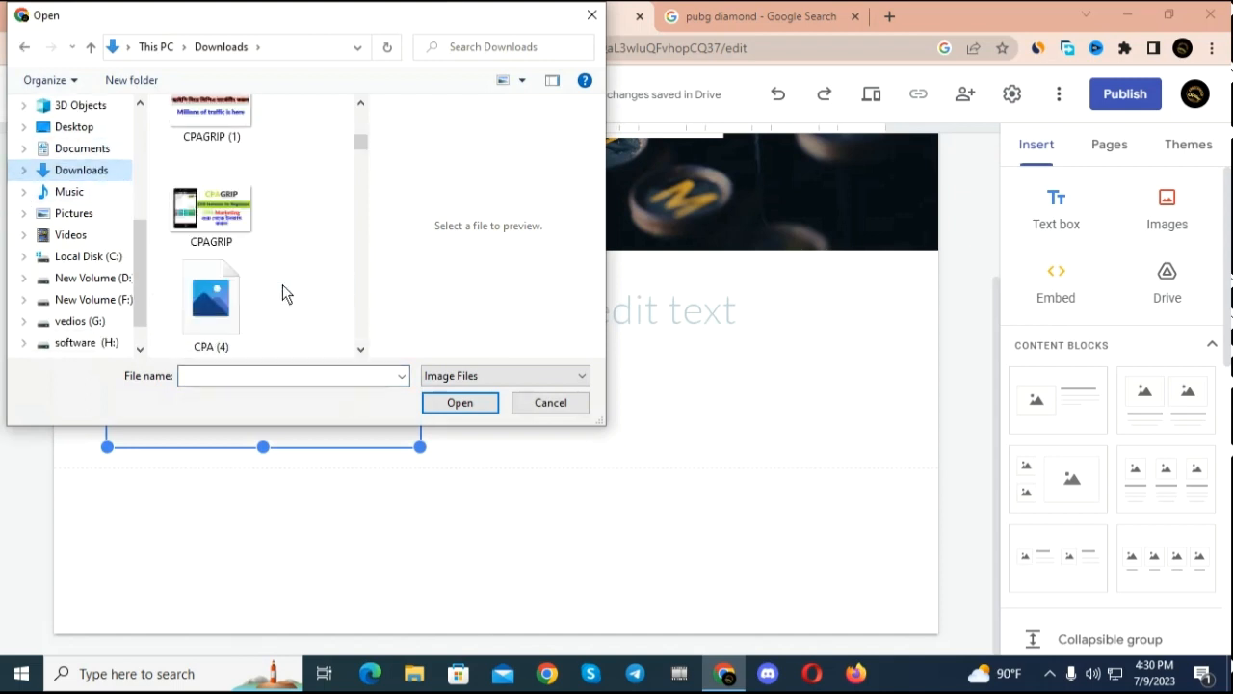
drag(360, 140, 363, 348)
scroll(278, 269, up, 3)
scroll(275, 258, up, 10)
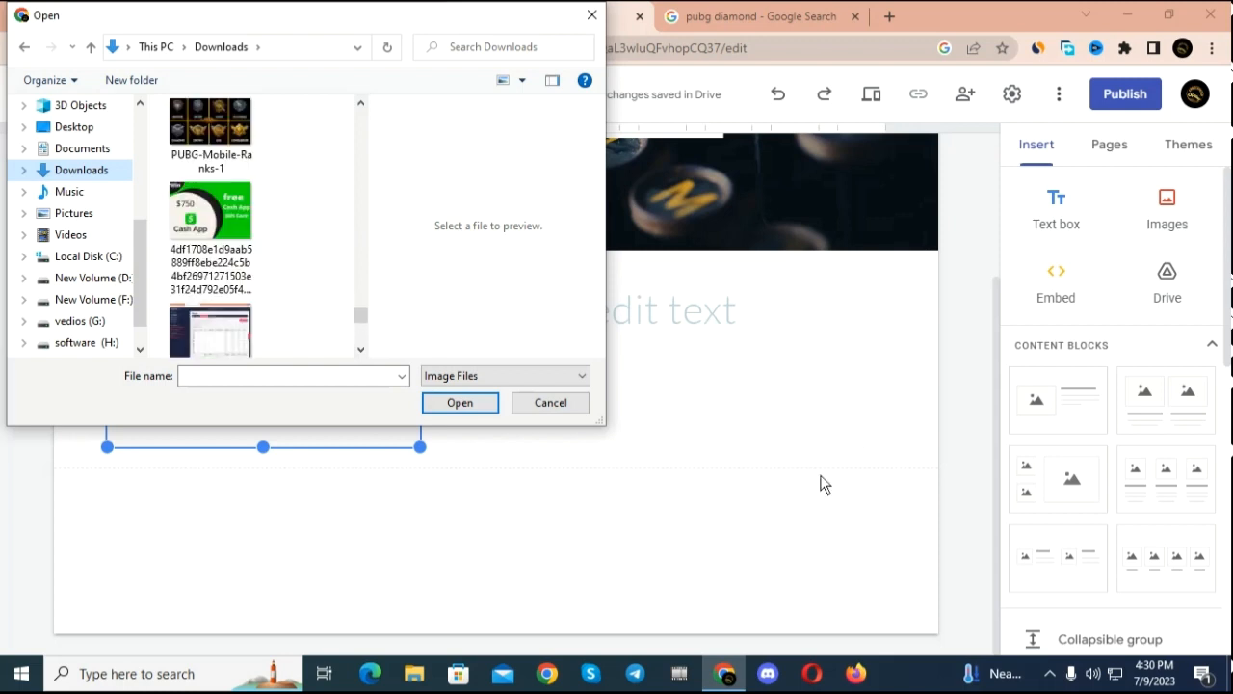
click(1050, 674)
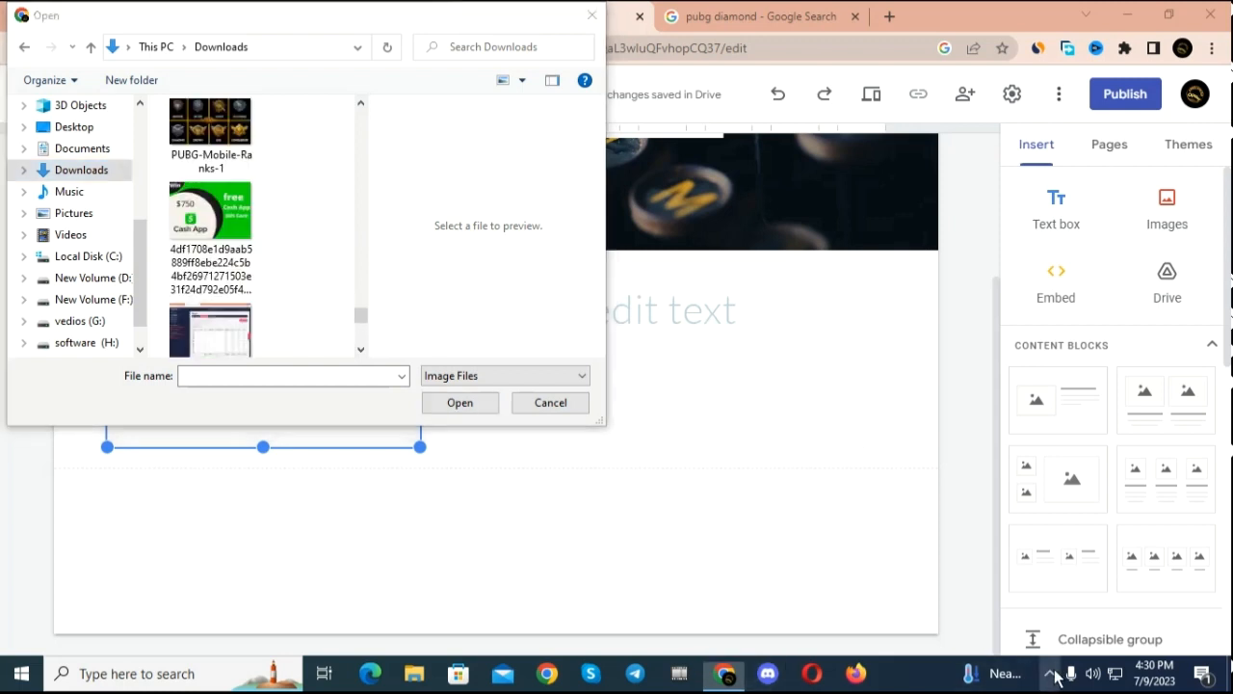
click(1051, 679)
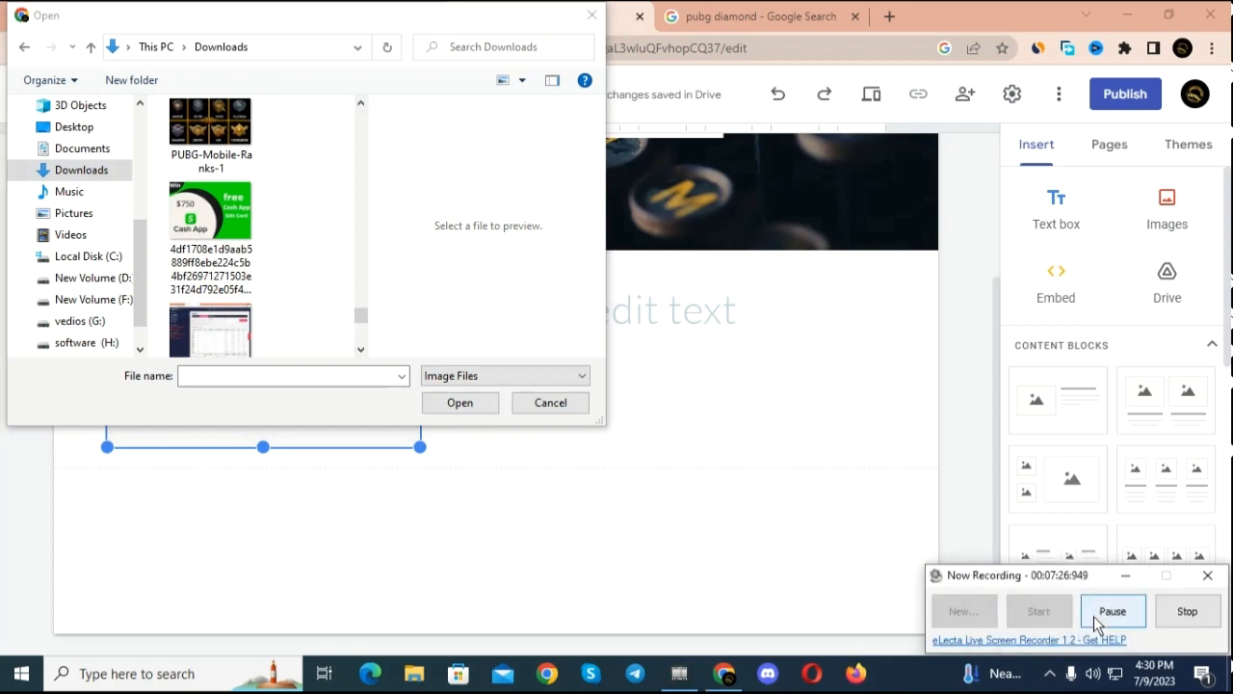
click(1095, 613)
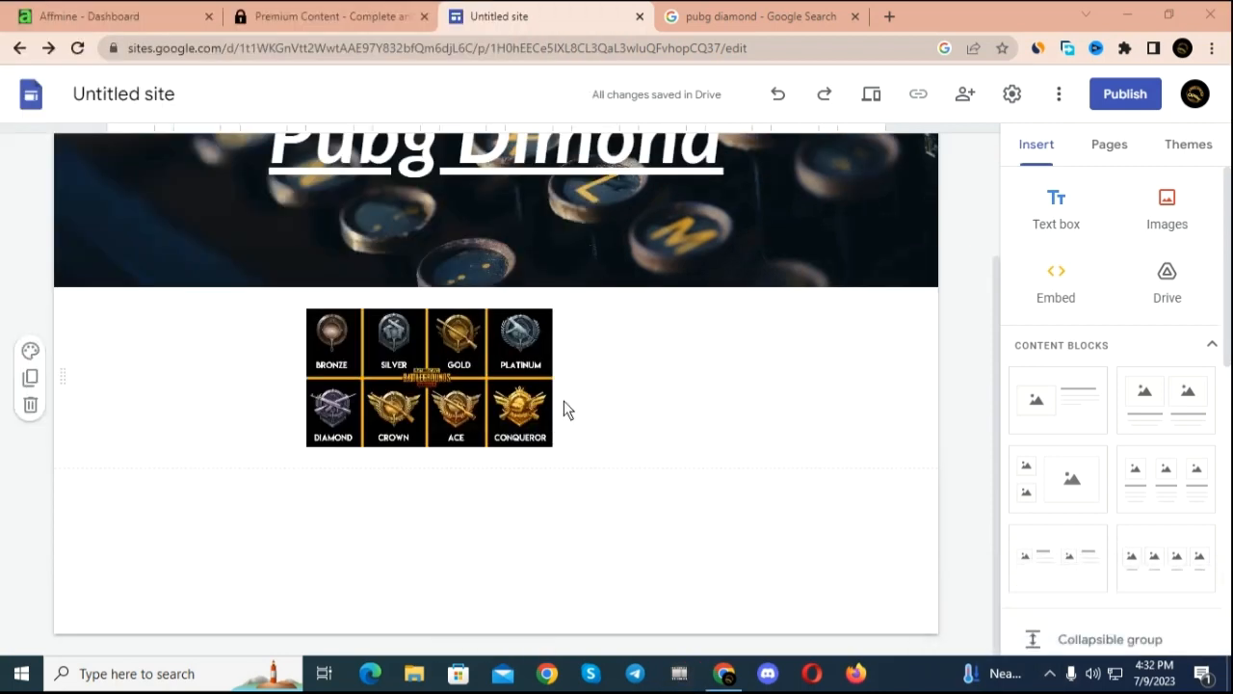
click(466, 363)
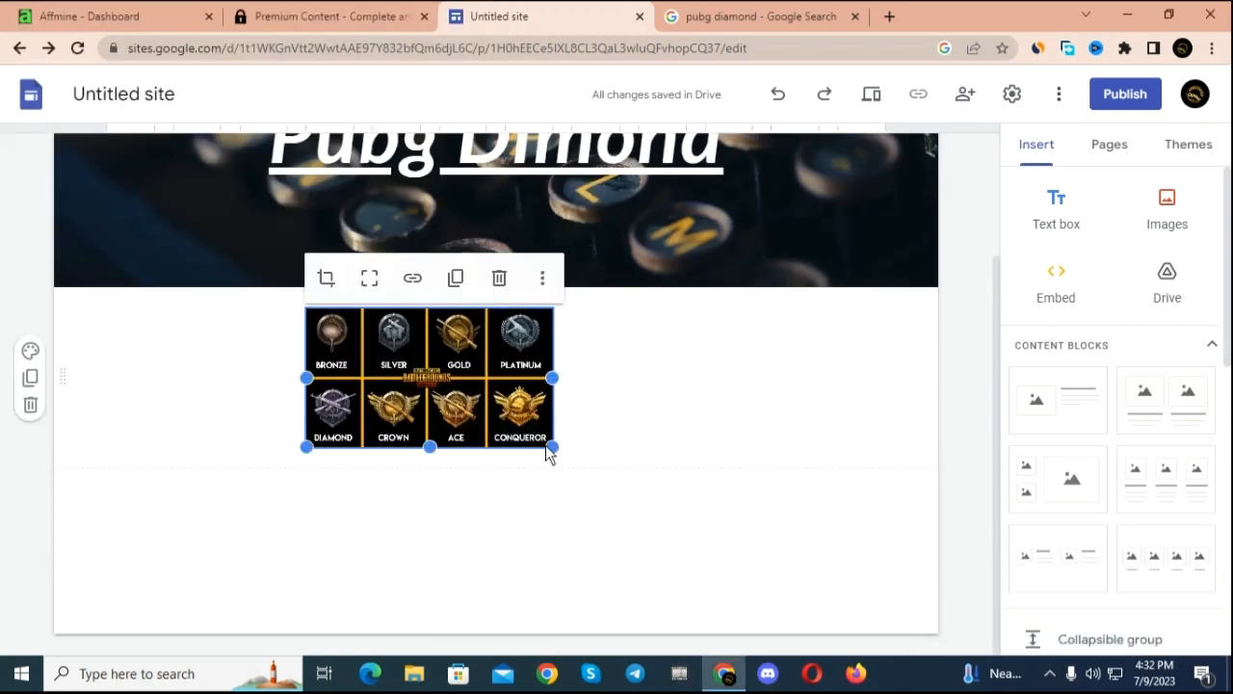
Step: Enlarge the PUBG ranks image from its lower-right corner and extend its left edge until all eight rank badges fit in full
drag(549, 447, 665, 465)
click(719, 463)
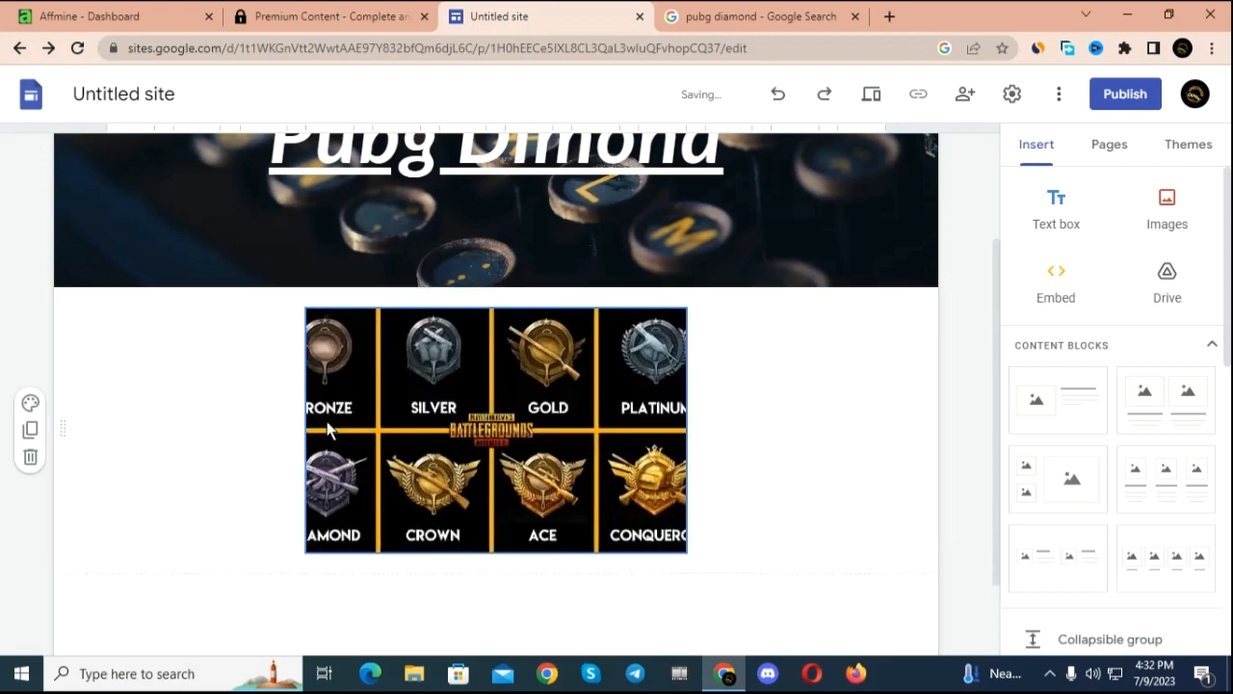
click(308, 425)
drag(309, 437, 240, 424)
click(737, 410)
Step: Upload the png-transparent-pubg-thumbnail image from the Downloads folder to the page as a new section
scroll(782, 385, down, 1)
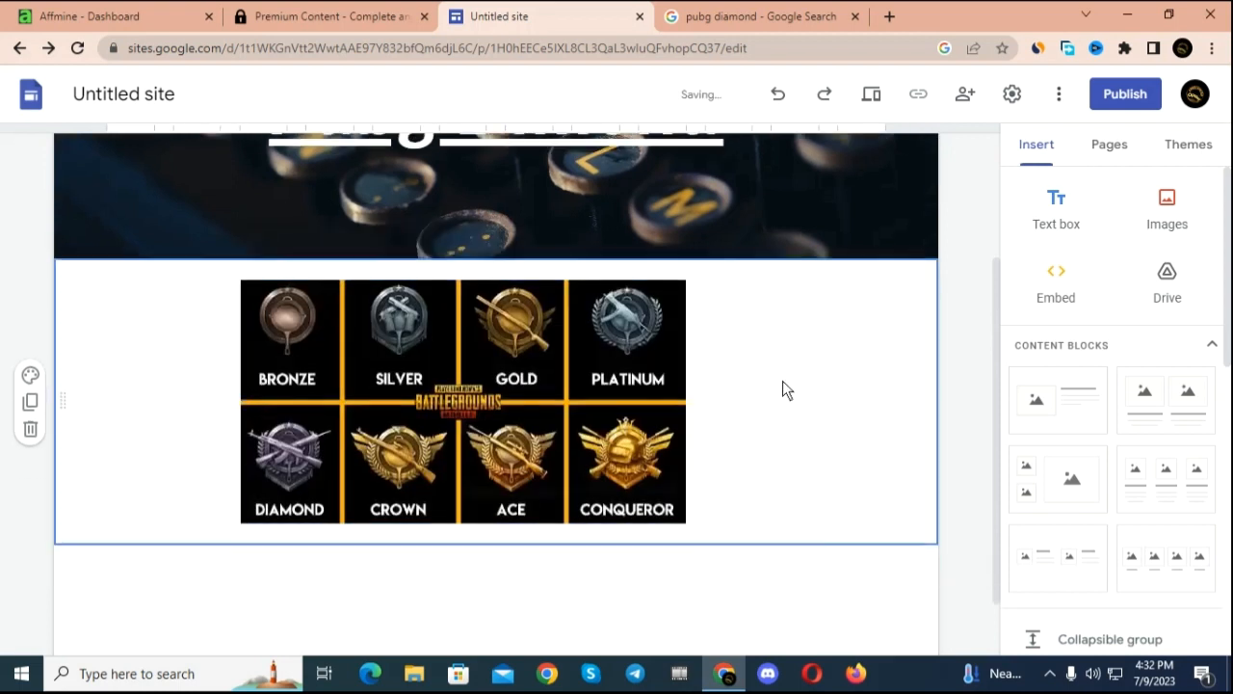
scroll(770, 390, up, 2)
scroll(768, 384, down, 3)
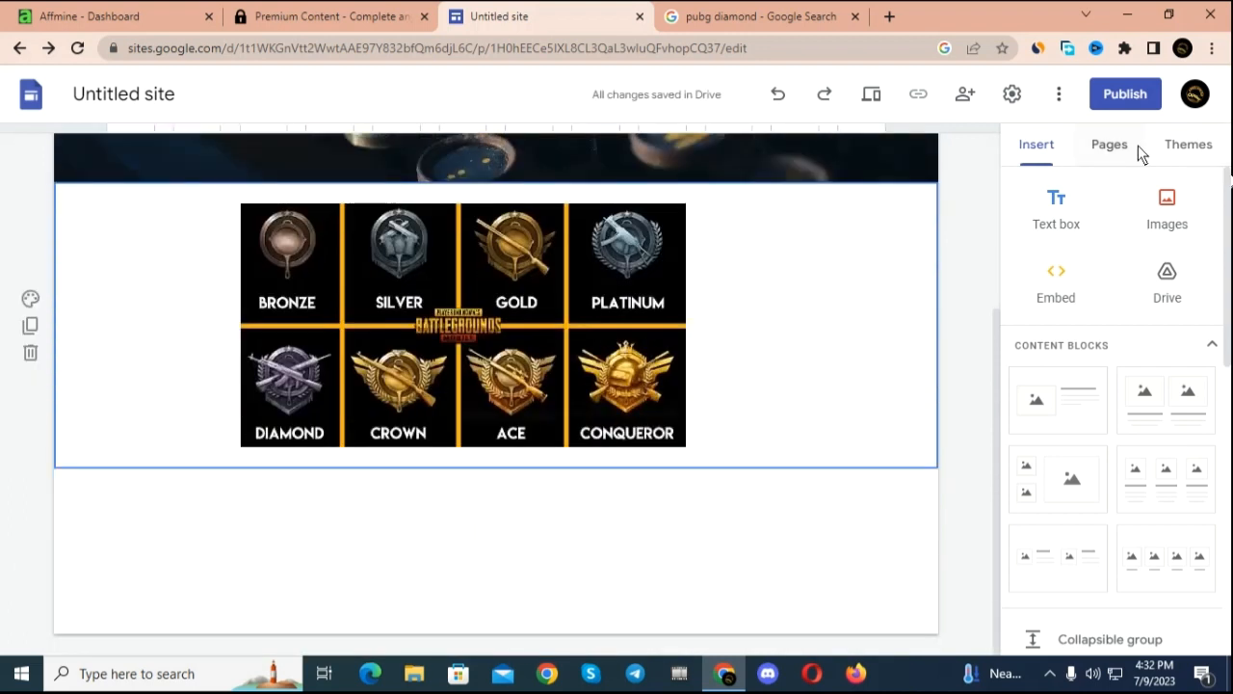
click(1172, 225)
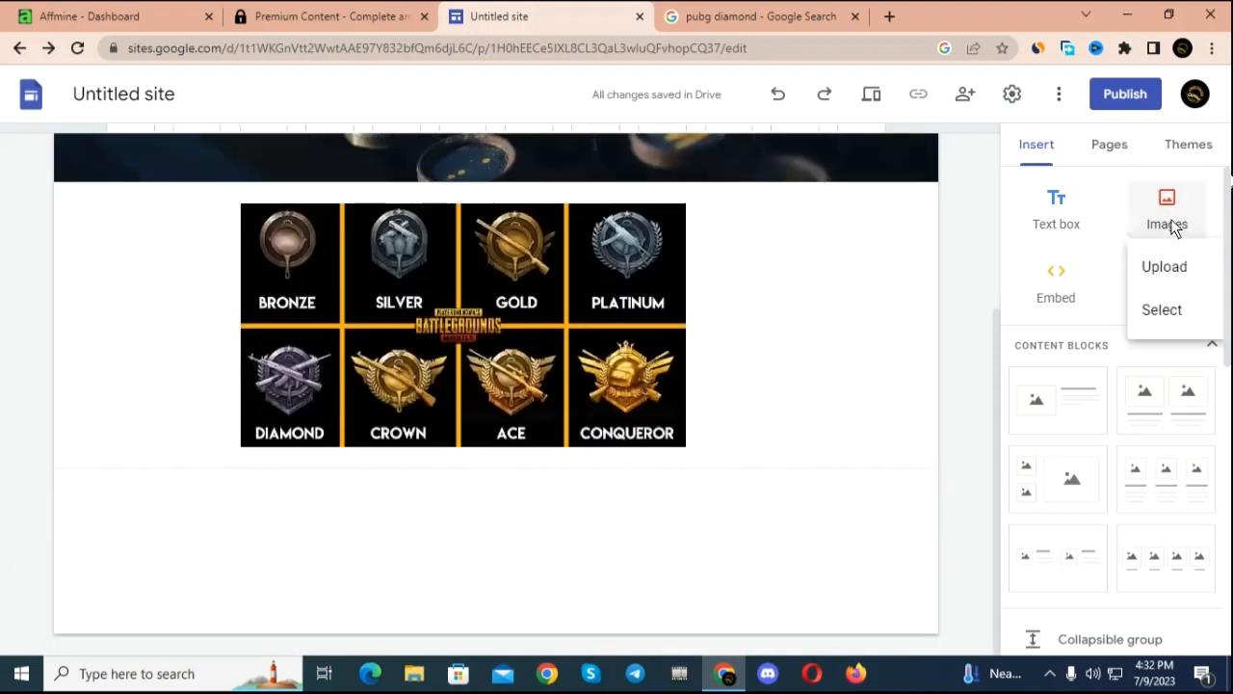
click(1181, 267)
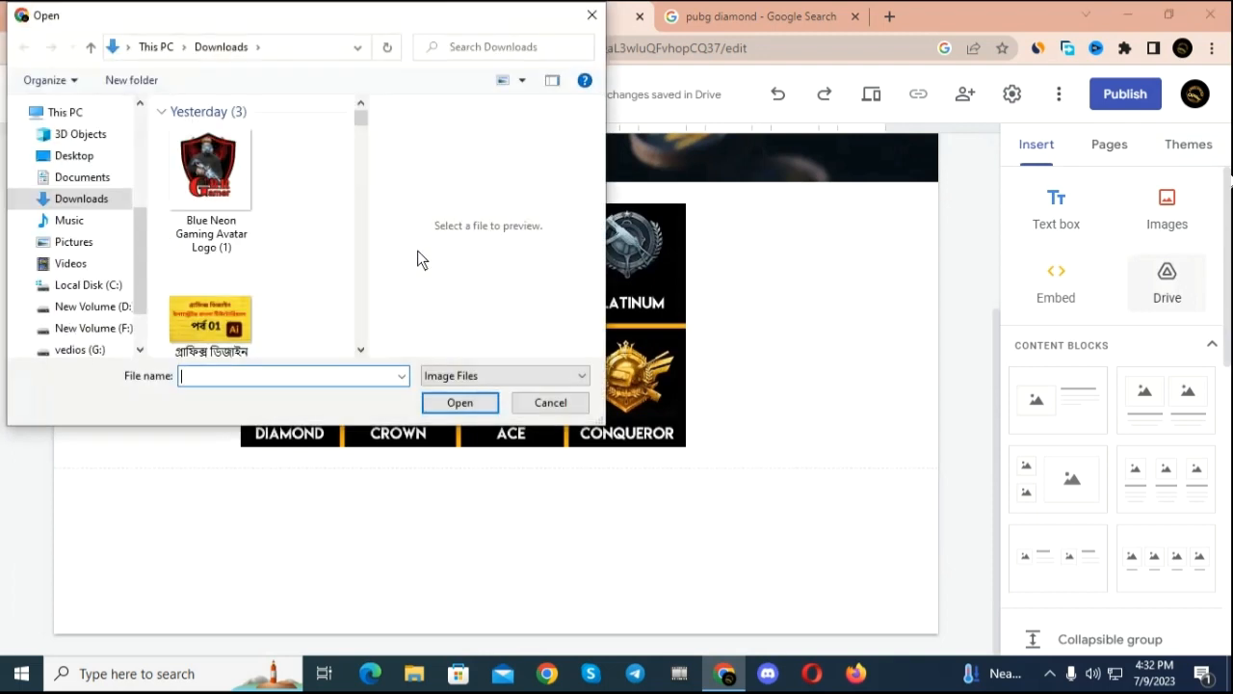
drag(355, 122, 355, 313)
scroll(361, 332, up, 2)
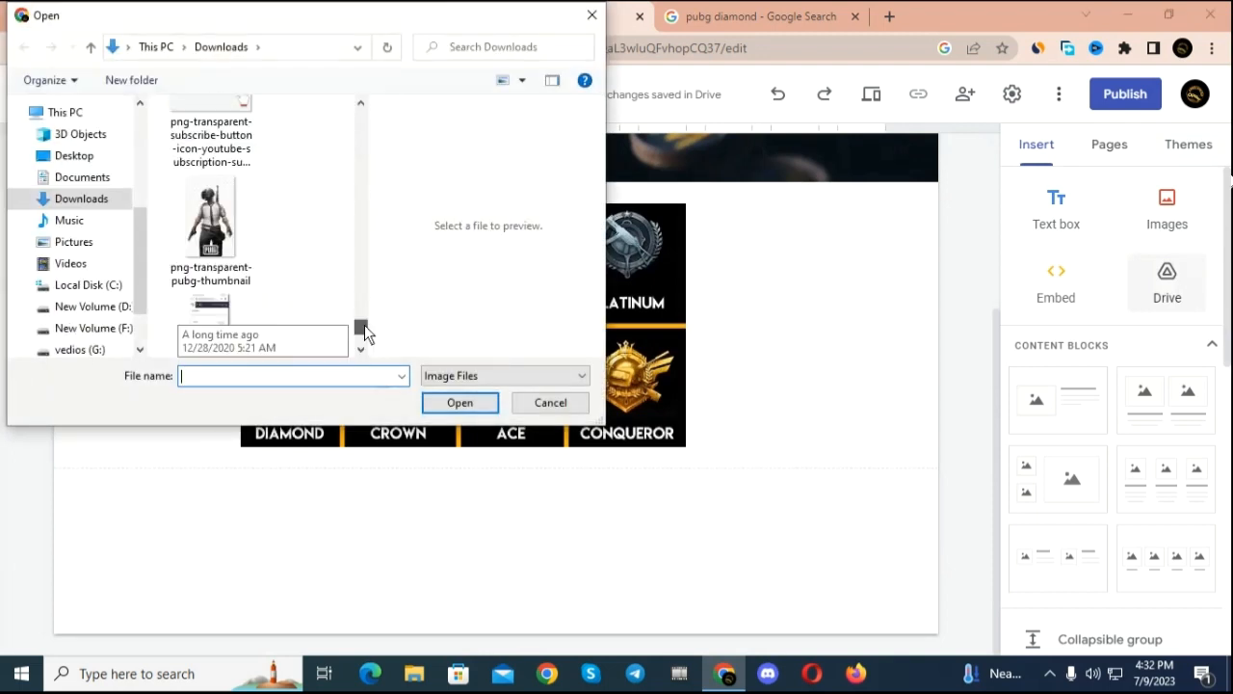
click(217, 252)
click(425, 403)
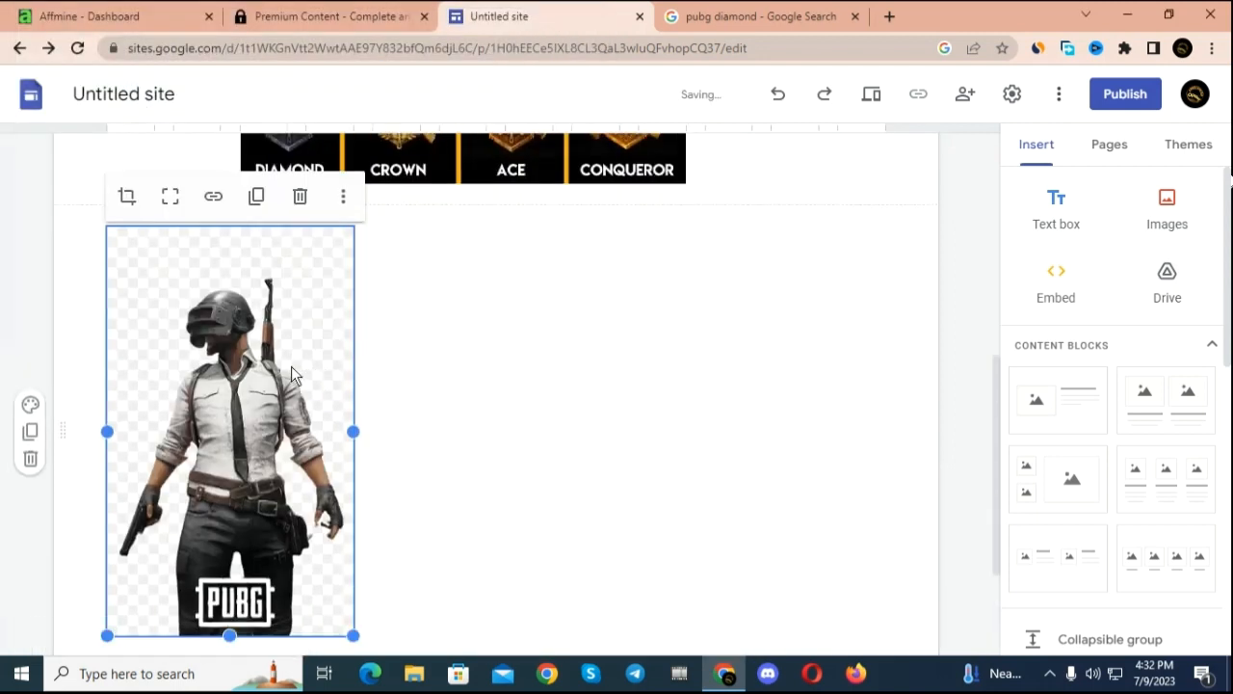
Step: Move the PUBG character image up into the section of the ranks image, placing it to the right of the badges
drag(291, 367, 721, 303)
scroll(537, 356, down, 3)
scroll(536, 348, up, 2)
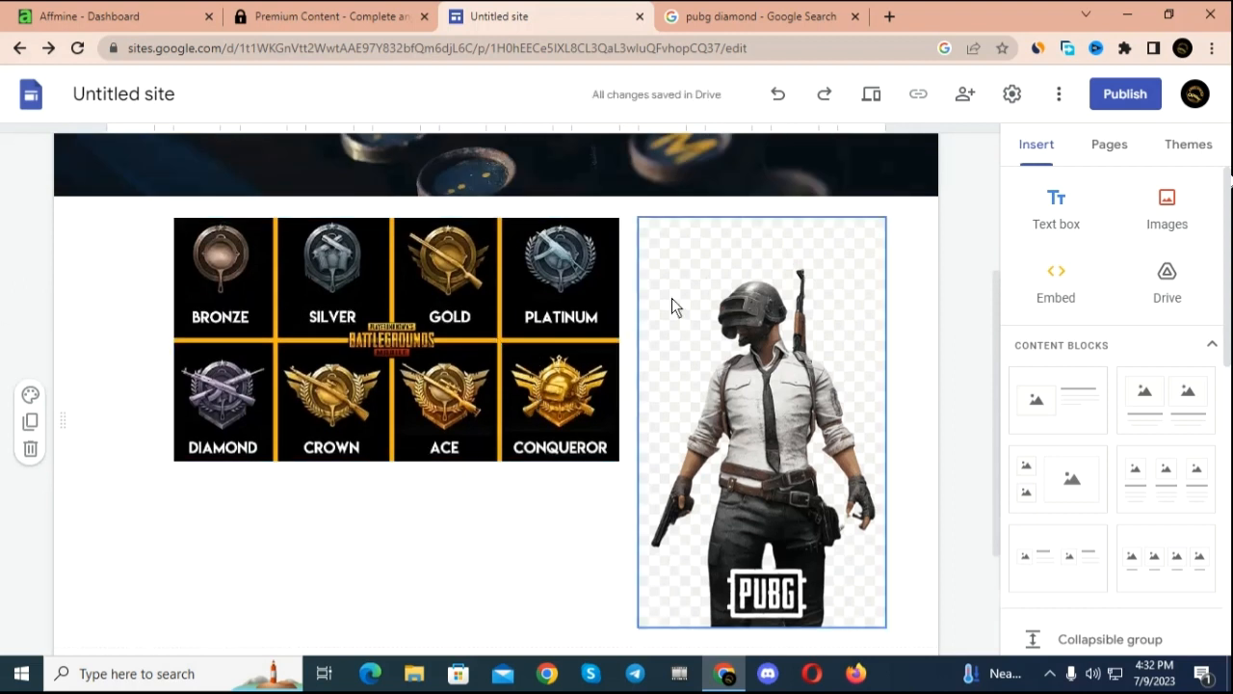
Step: Search Google for "get button" in a new browser tab
click(890, 17)
click(560, 383)
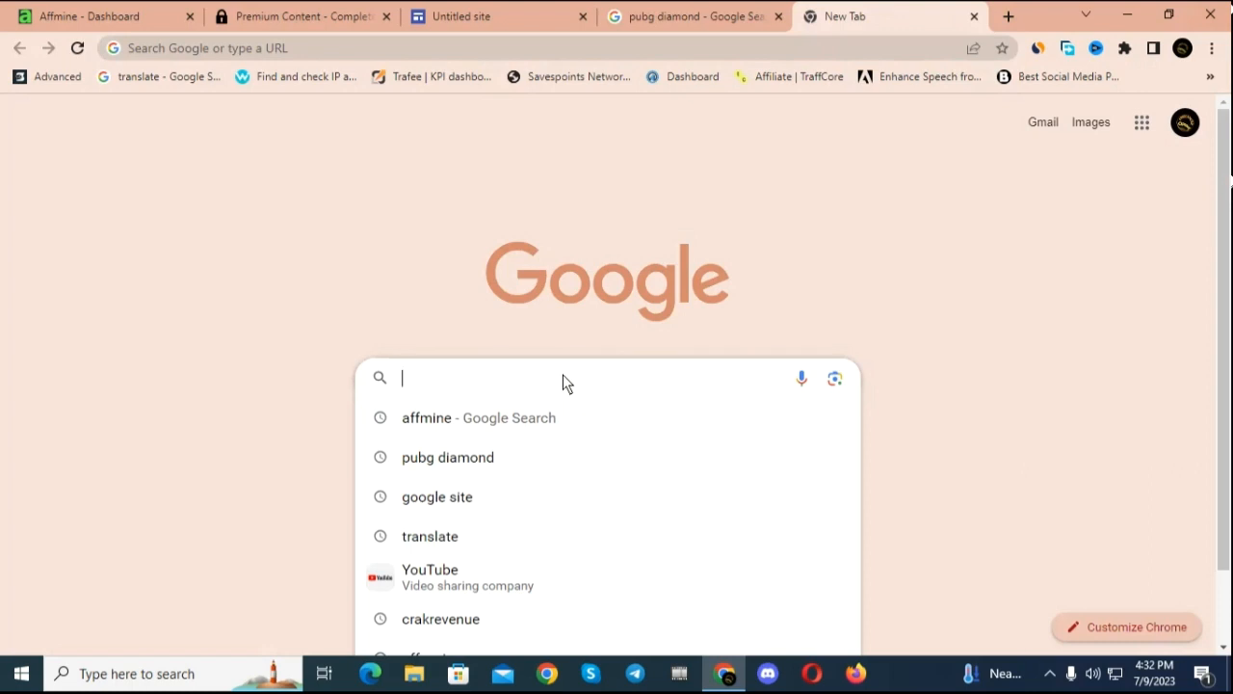
text(get)
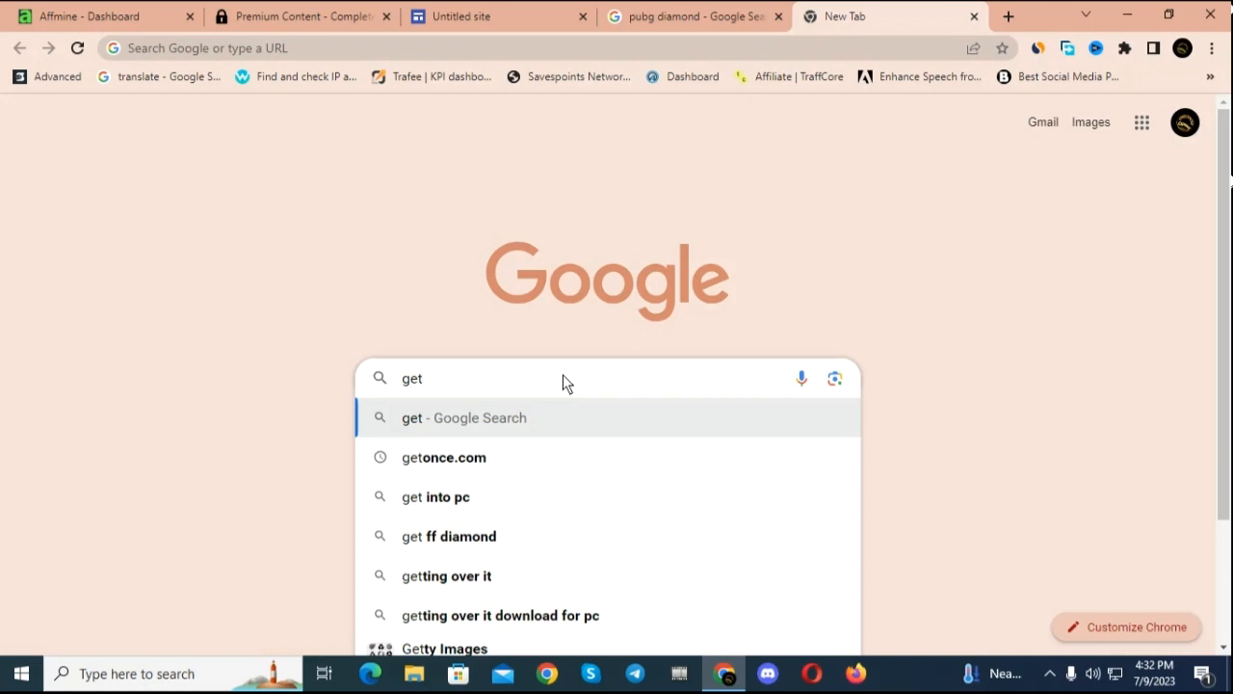
text( ba)
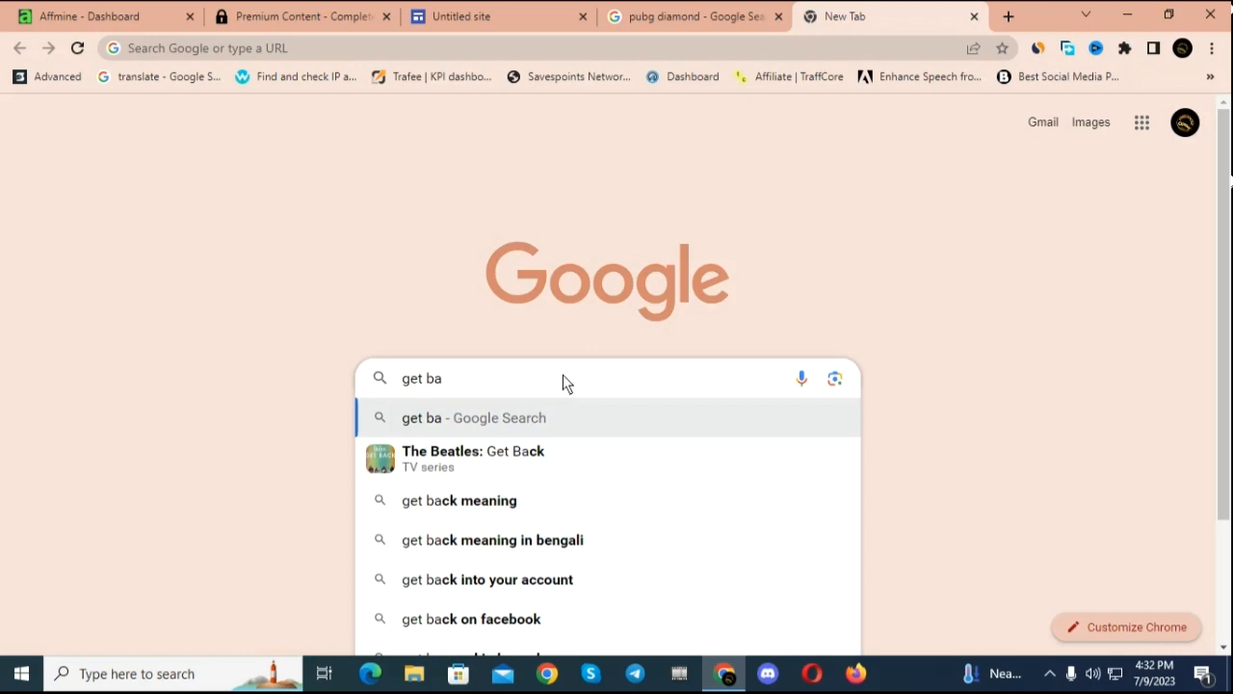
text(tto)
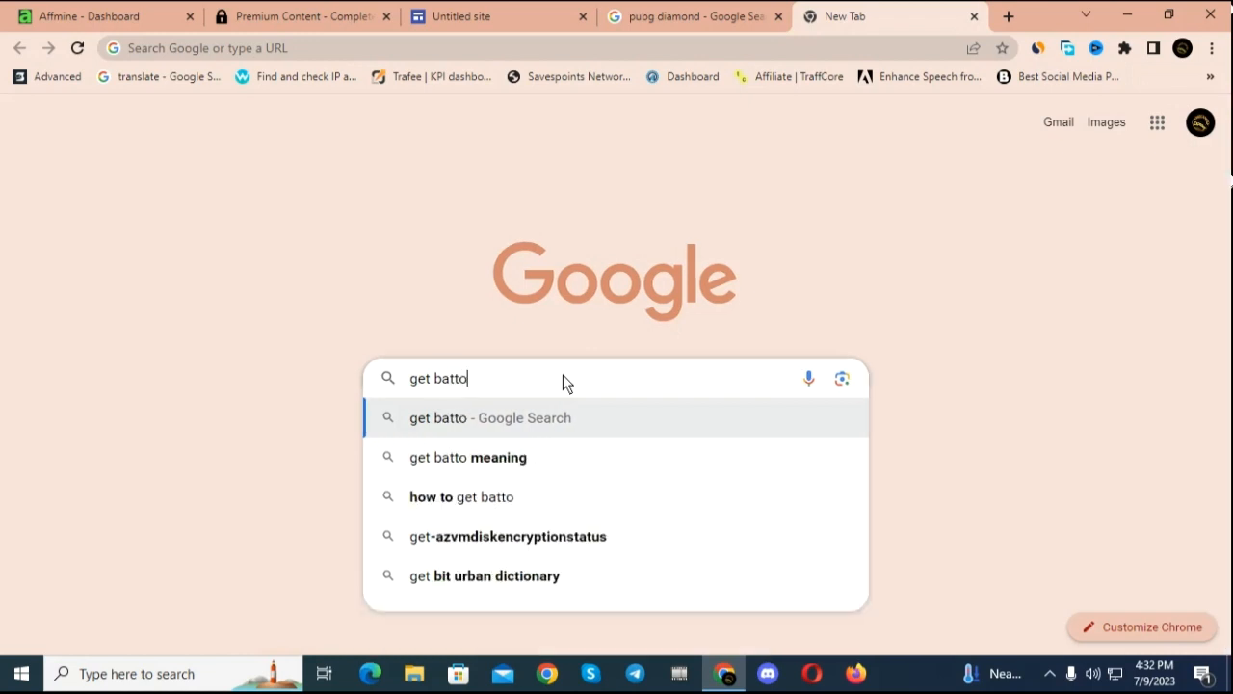
text(m)
key(BackSpace)
text(n)
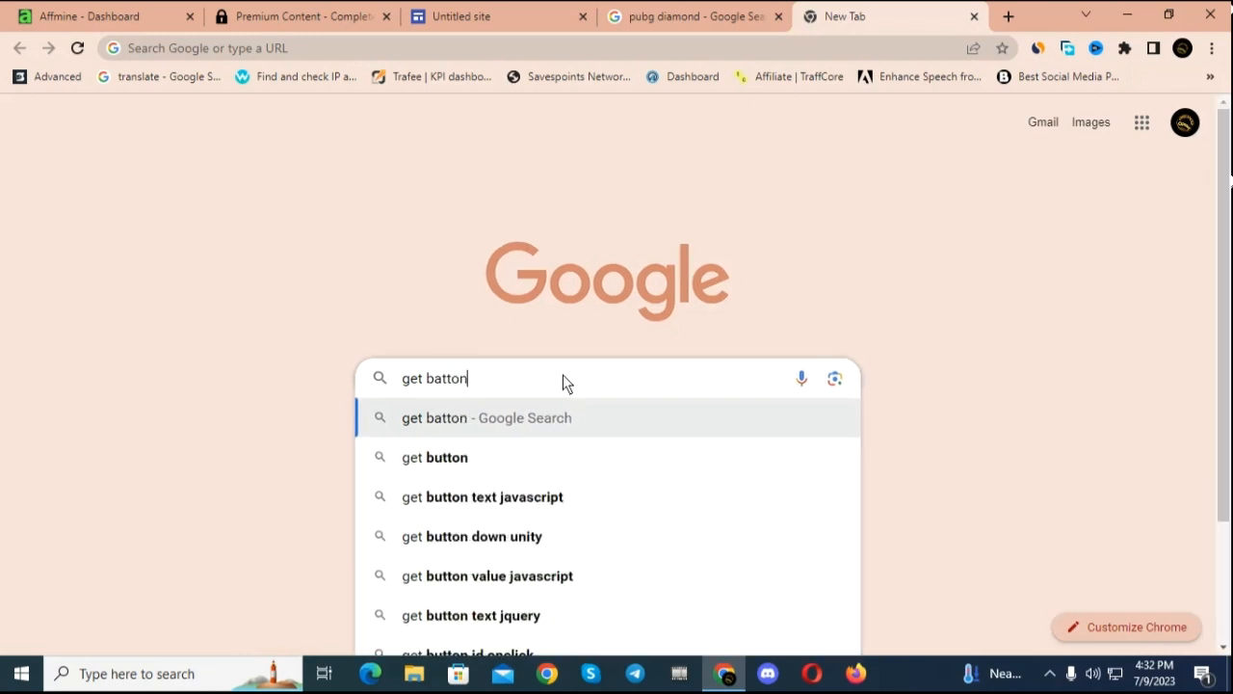
click(438, 457)
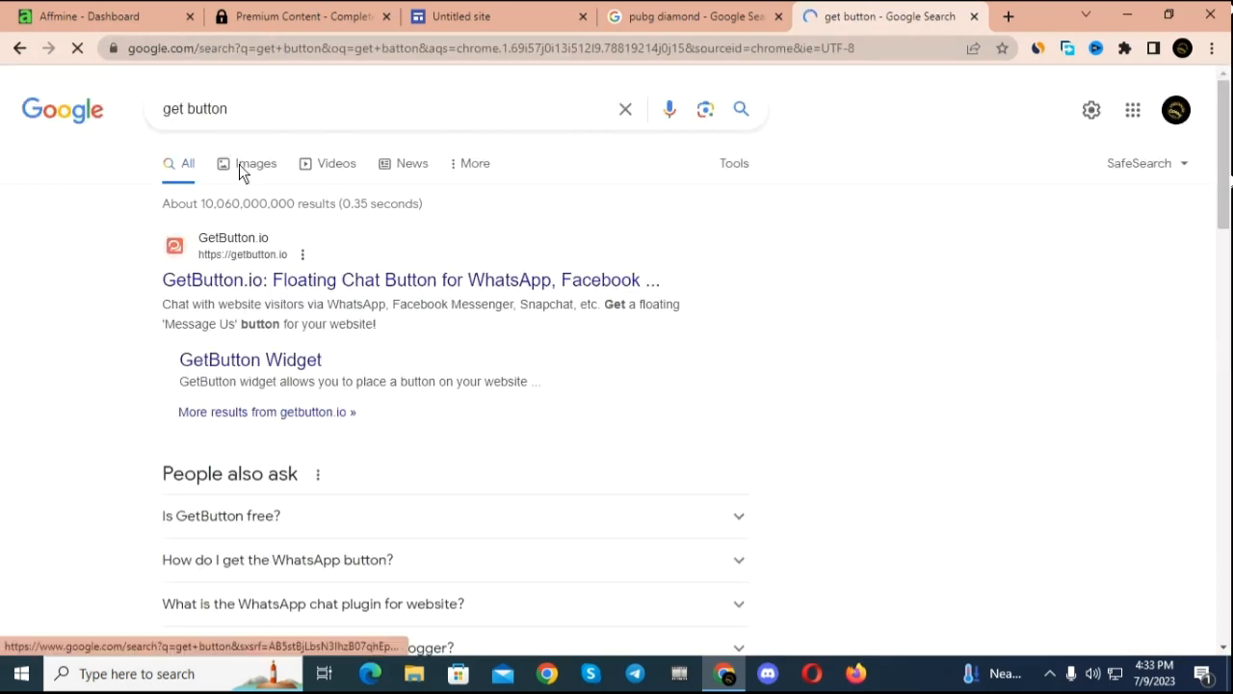
Step: Browse the image results for "get button" and preview the green GET STARTED button picture from Adobe Stock
click(241, 164)
scroll(486, 375, down, 1)
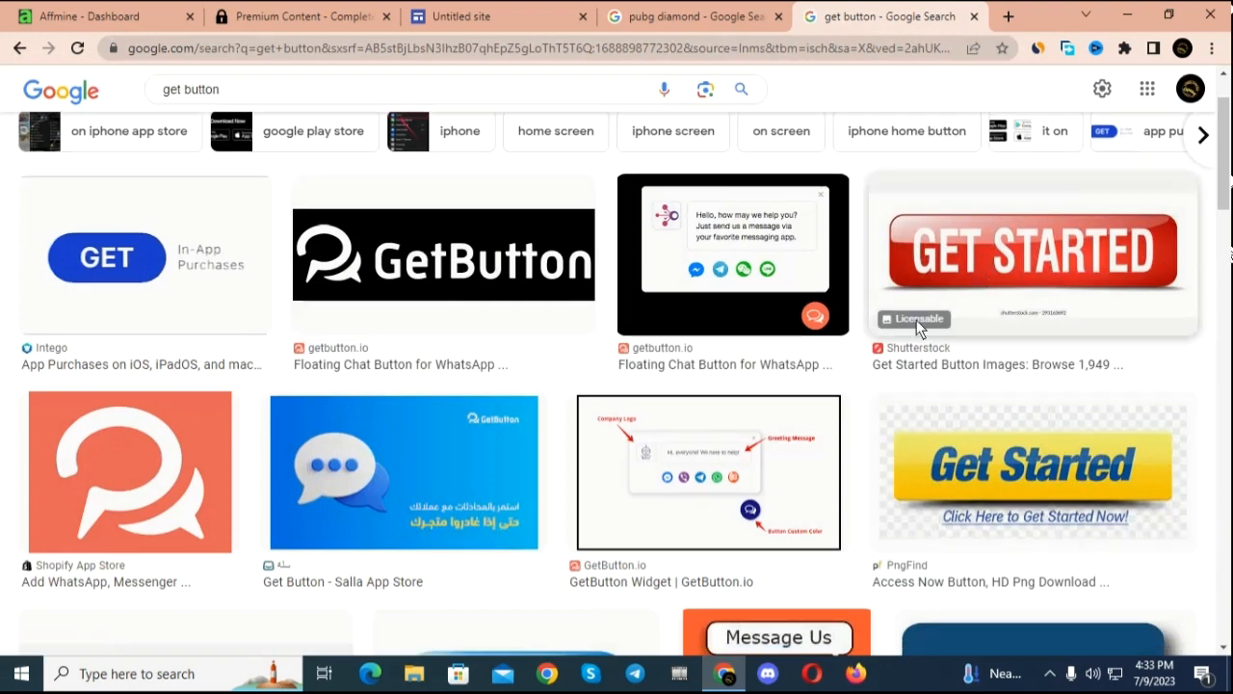
scroll(906, 324, down, 3)
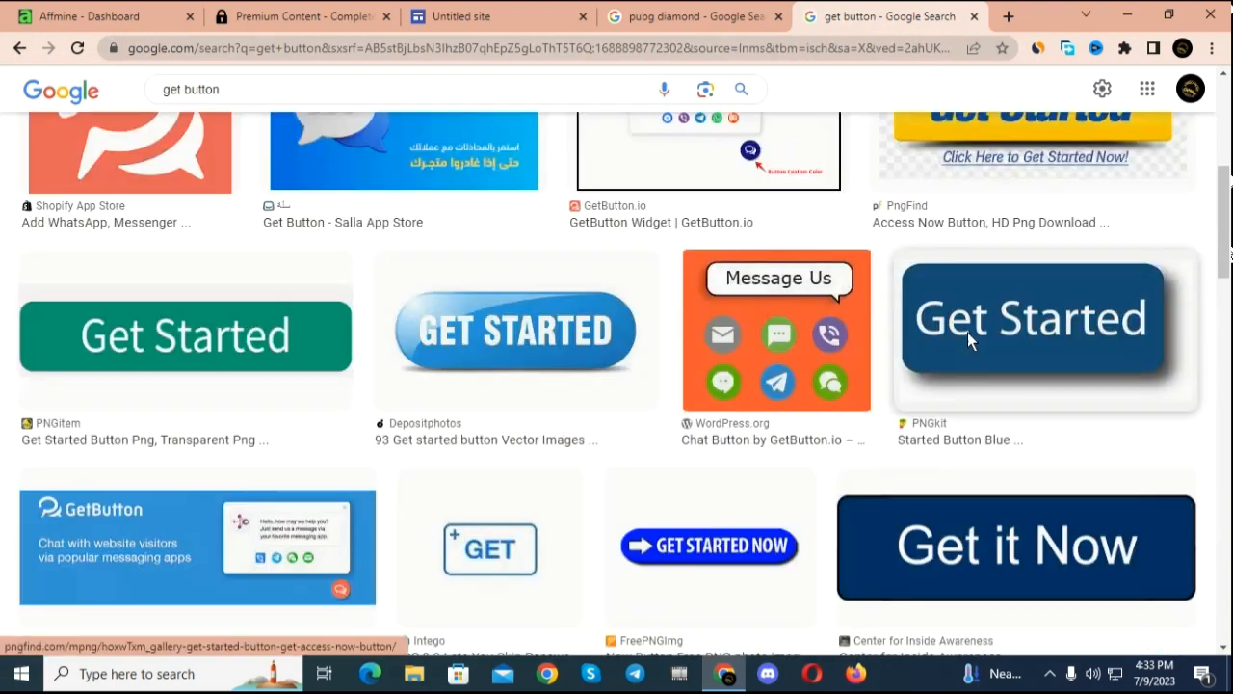
scroll(999, 218, up, 3)
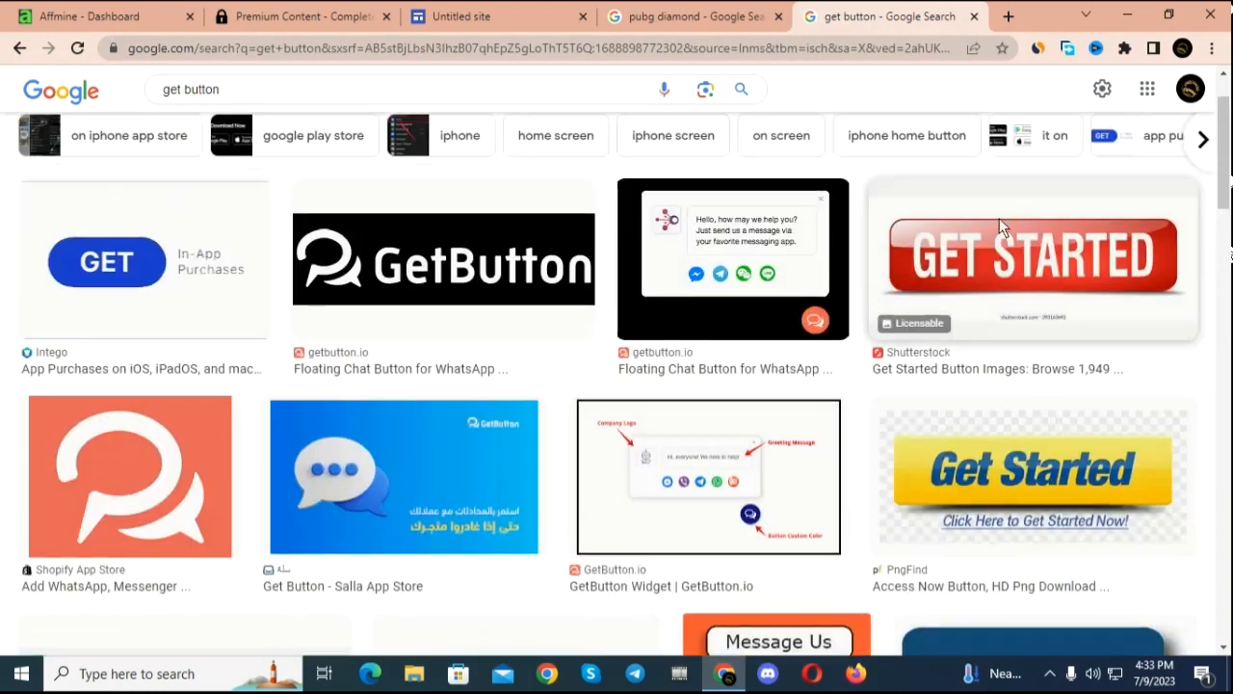
click(1078, 253)
right_click(1018, 264)
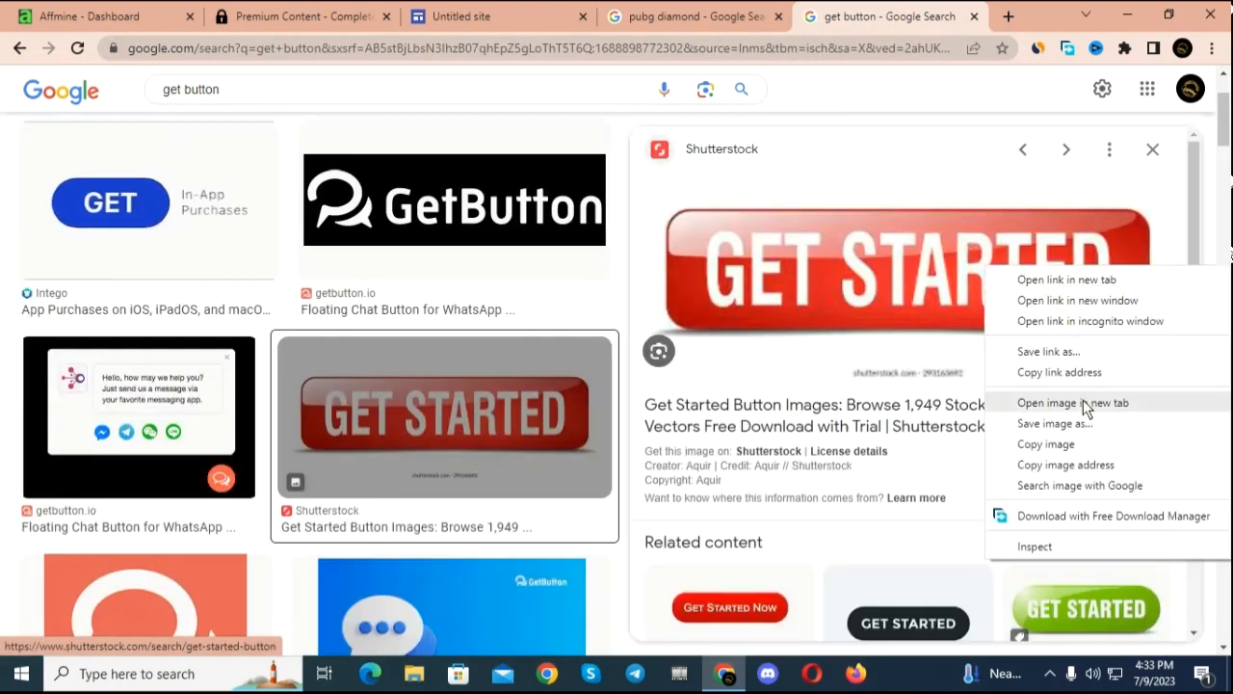
click(1091, 583)
click(1091, 590)
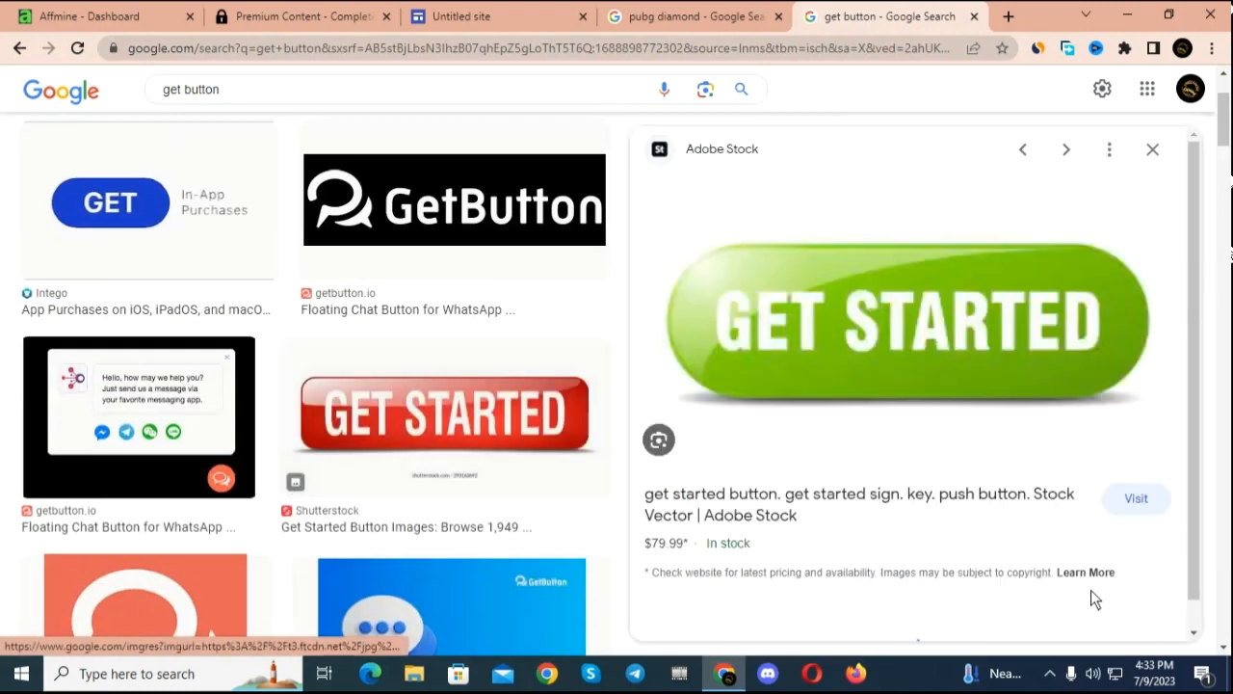
Step: Save the green GET STARTED button image to the Downloads folder with Free Download Manager
click(862, 330)
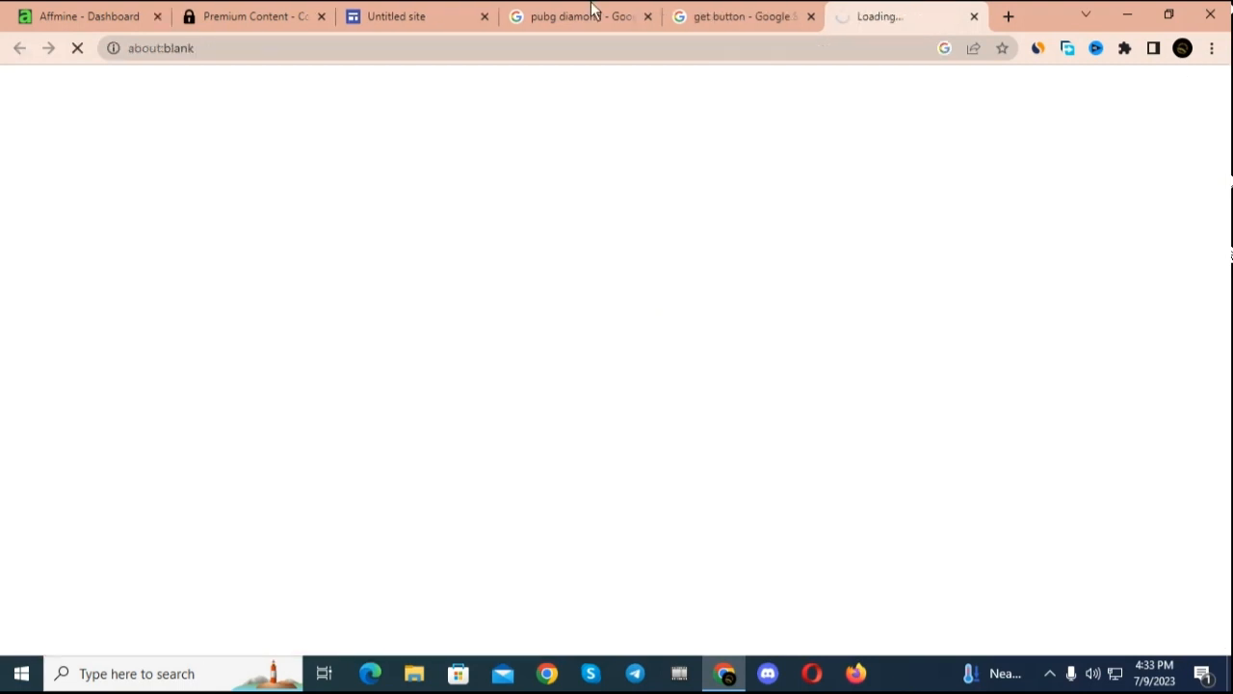
click(973, 17)
right_click(956, 374)
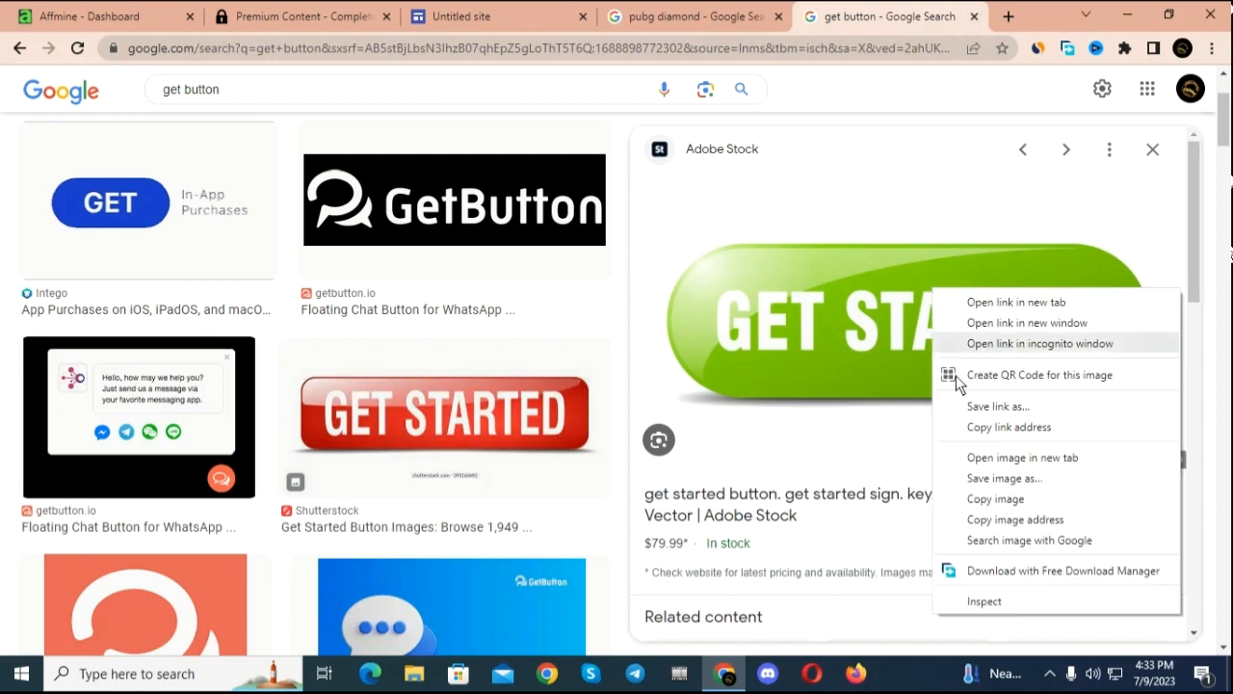
click(1005, 480)
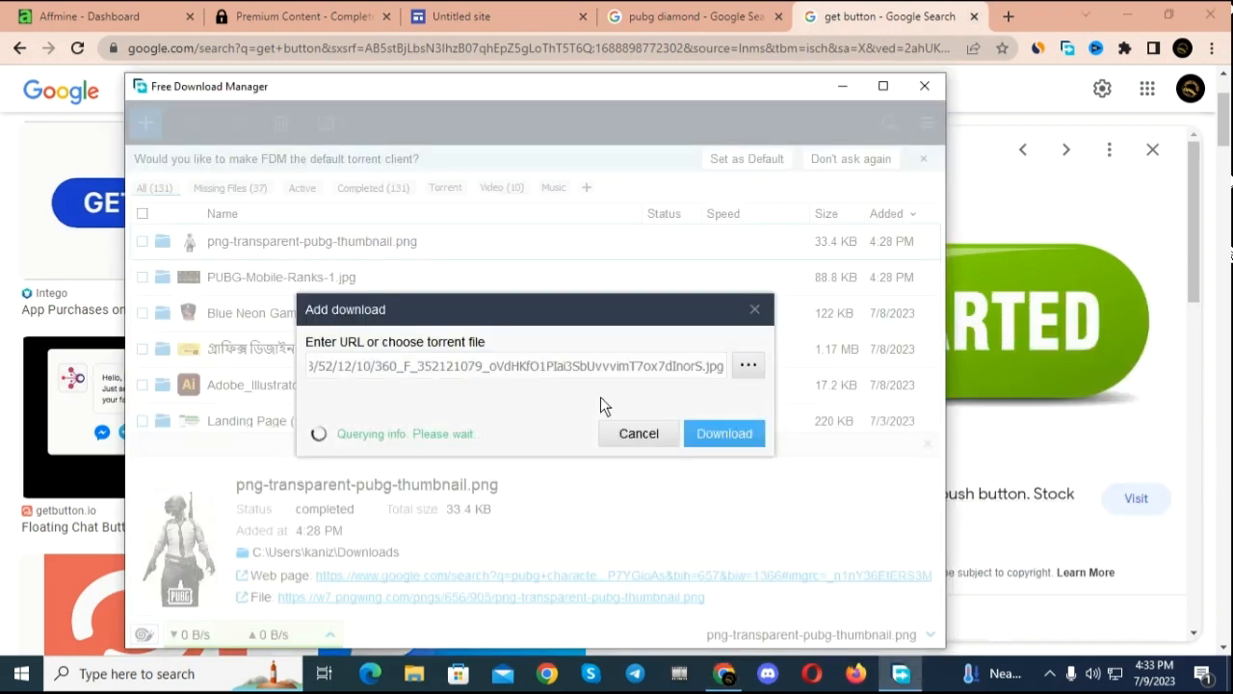
click(714, 449)
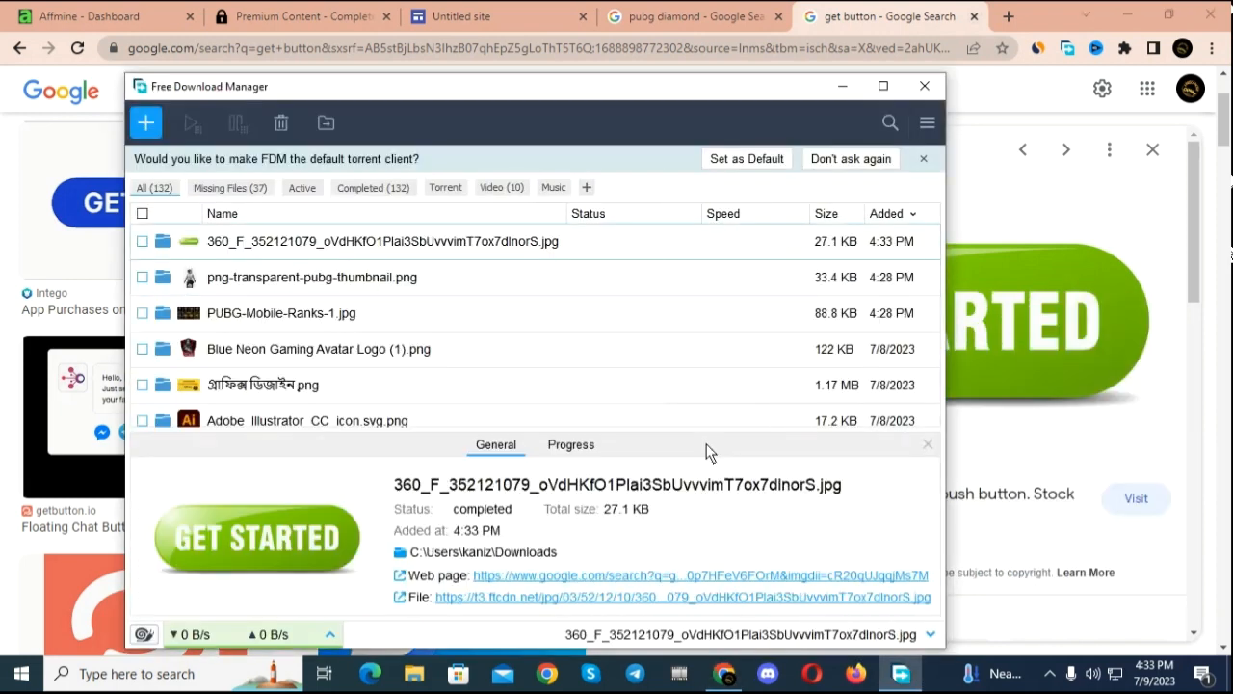
Step: Return to the Google Sites page and upload the green GET STARTED button image from the Downloads folder
click(458, 16)
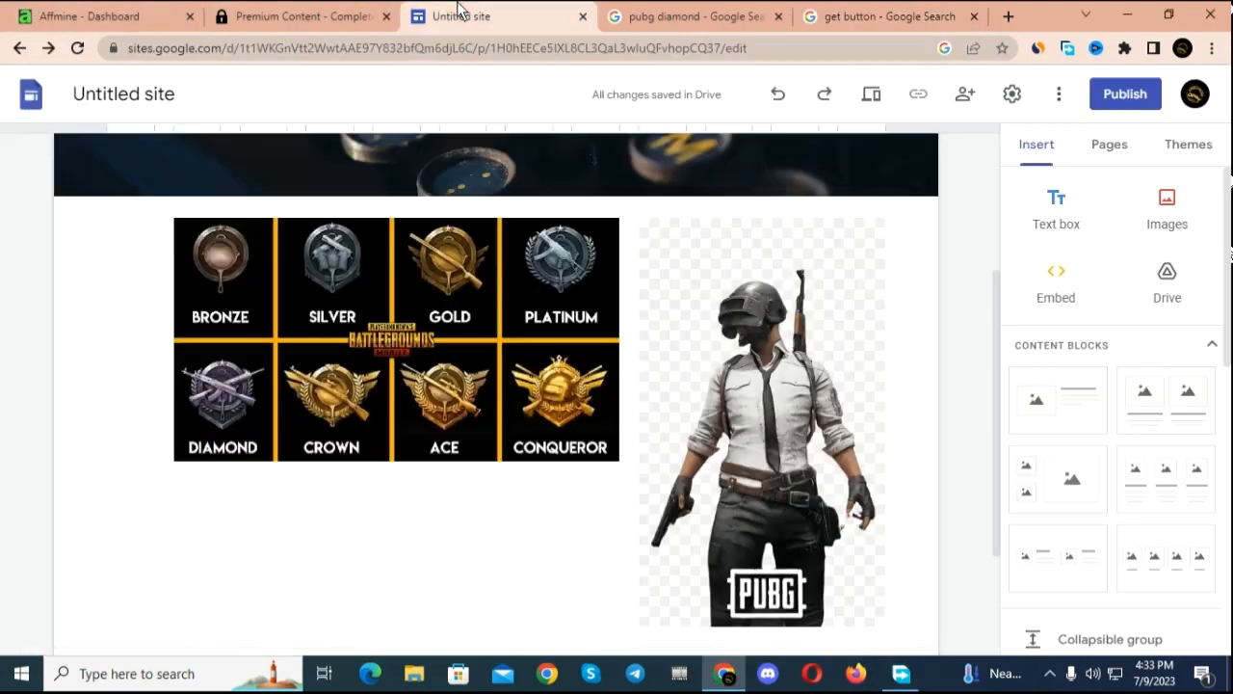
scroll(390, 478, down, 1)
scroll(391, 472, down, 1)
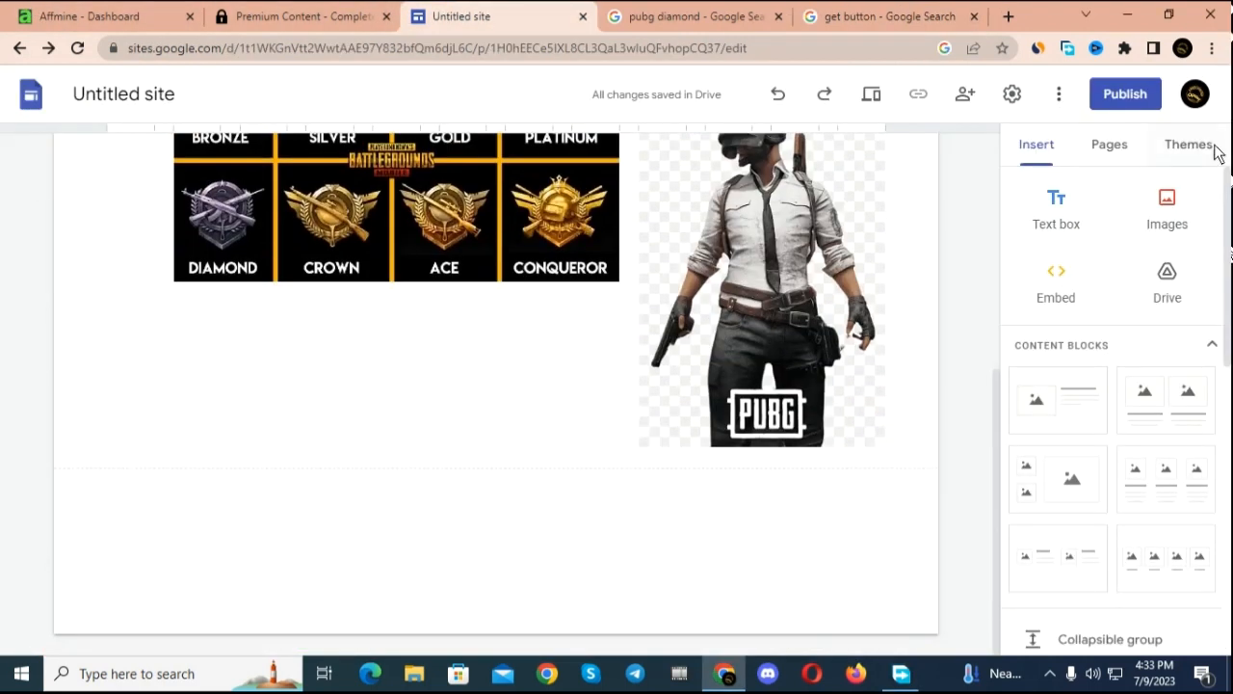
click(1184, 229)
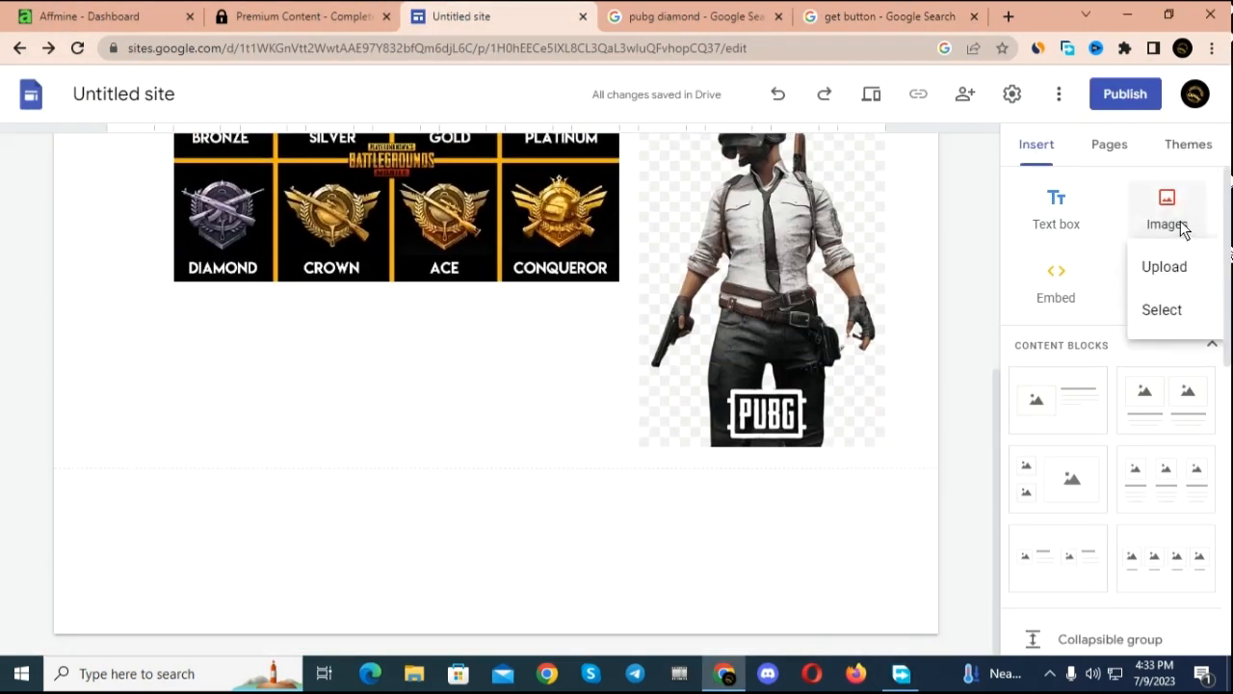
click(1191, 278)
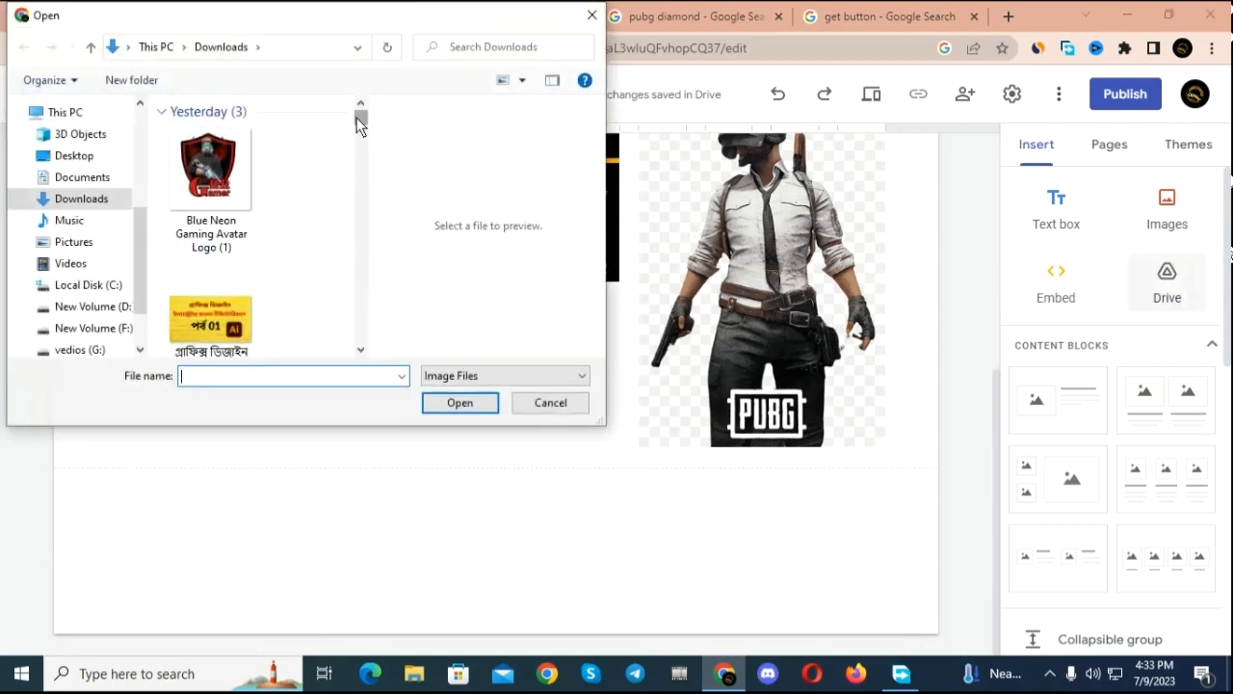
drag(357, 117, 371, 342)
click(224, 179)
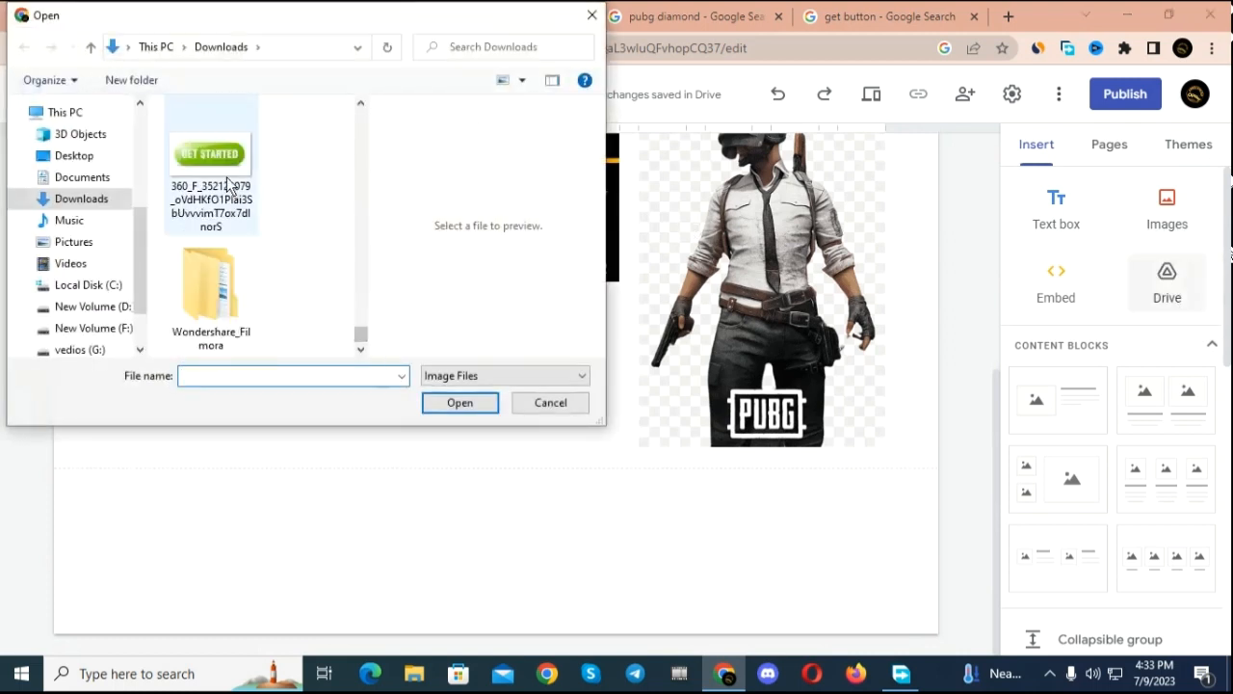
click(473, 402)
Step: Move the GET STARTED image into the ranks section and place it directly beneath the badges at the same width as the ranks image
drag(219, 399, 587, 521)
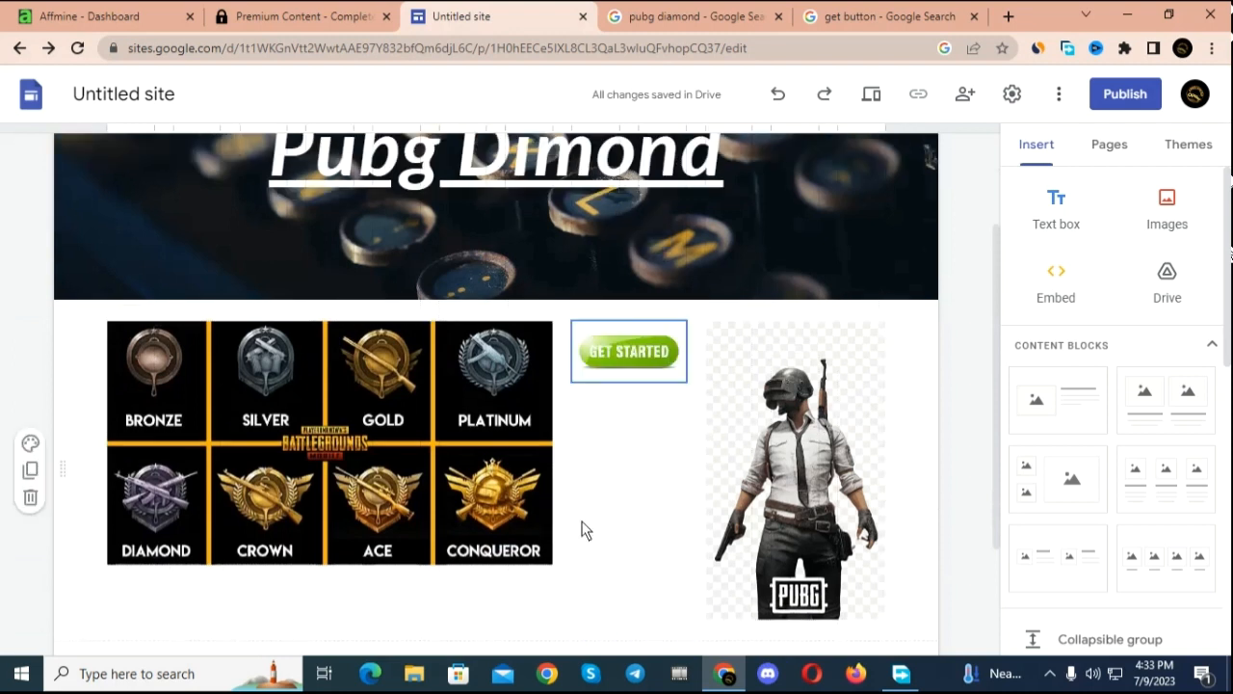
scroll(549, 501, down, 2)
drag(627, 183, 278, 408)
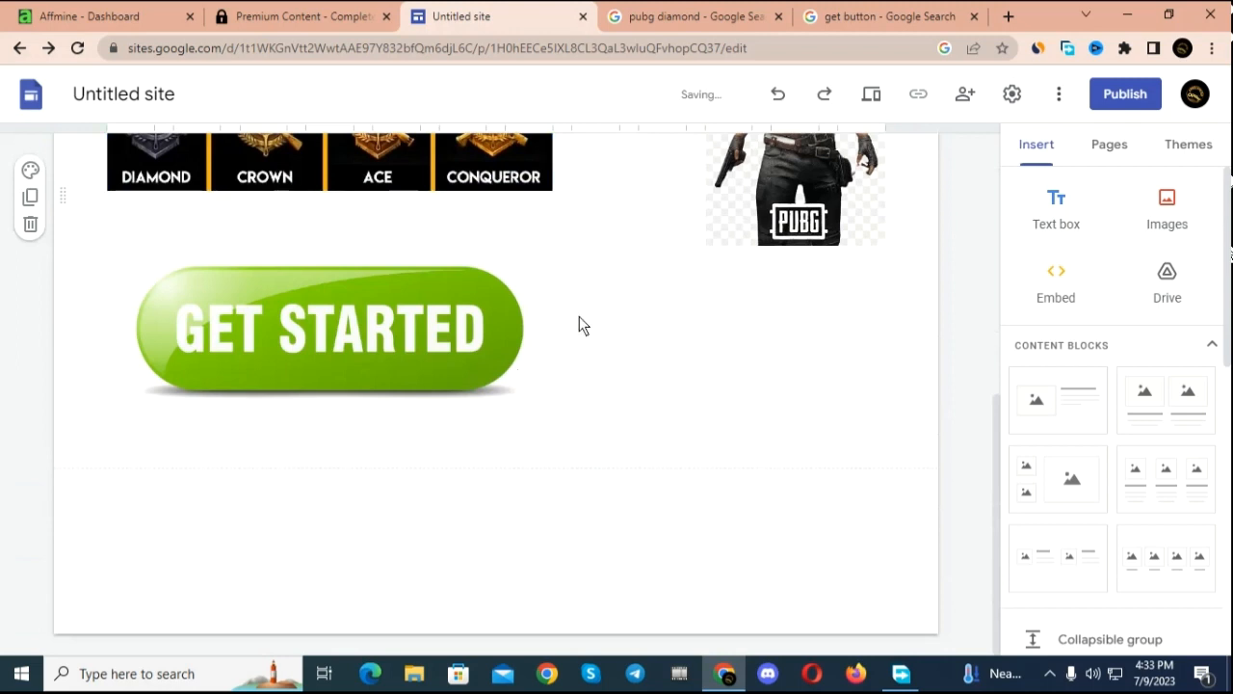
Step: Look over the page from the header to the GET STARTED image to check the layout
scroll(579, 318, up, 5)
scroll(584, 279, down, 4)
scroll(579, 280, up, 3)
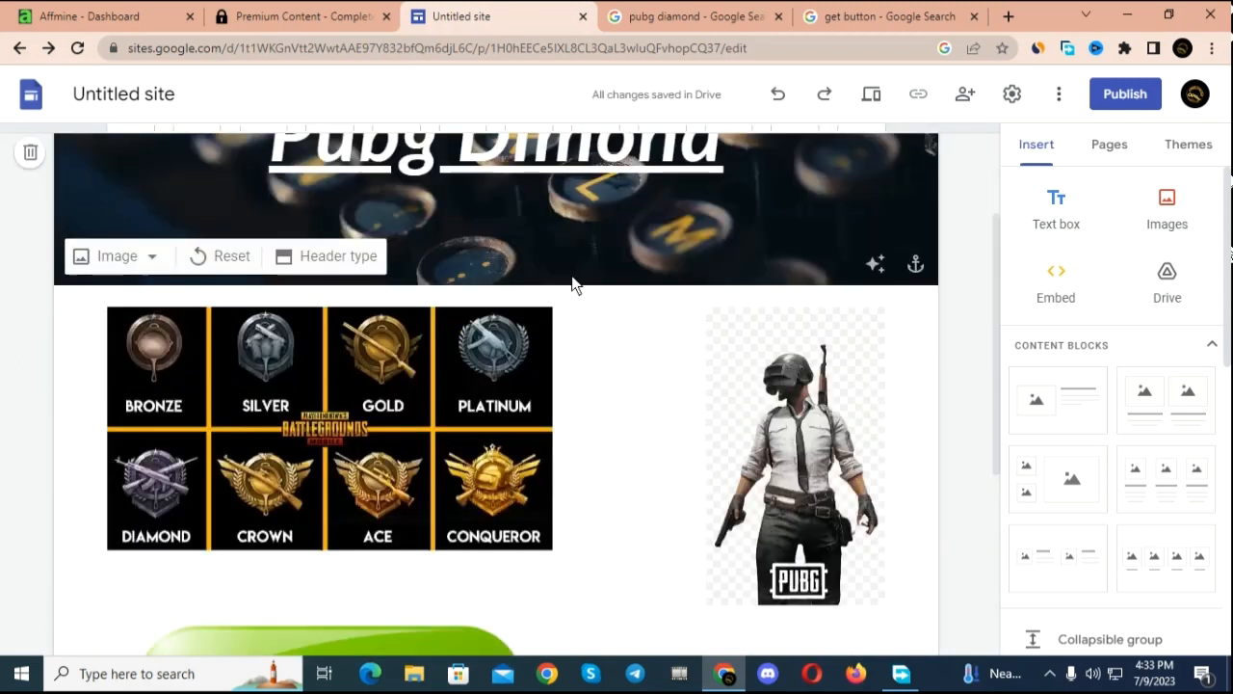
scroll(572, 282, up, 2)
scroll(572, 279, down, 4)
scroll(573, 280, up, 1)
scroll(573, 279, up, 1)
scroll(572, 279, down, 2)
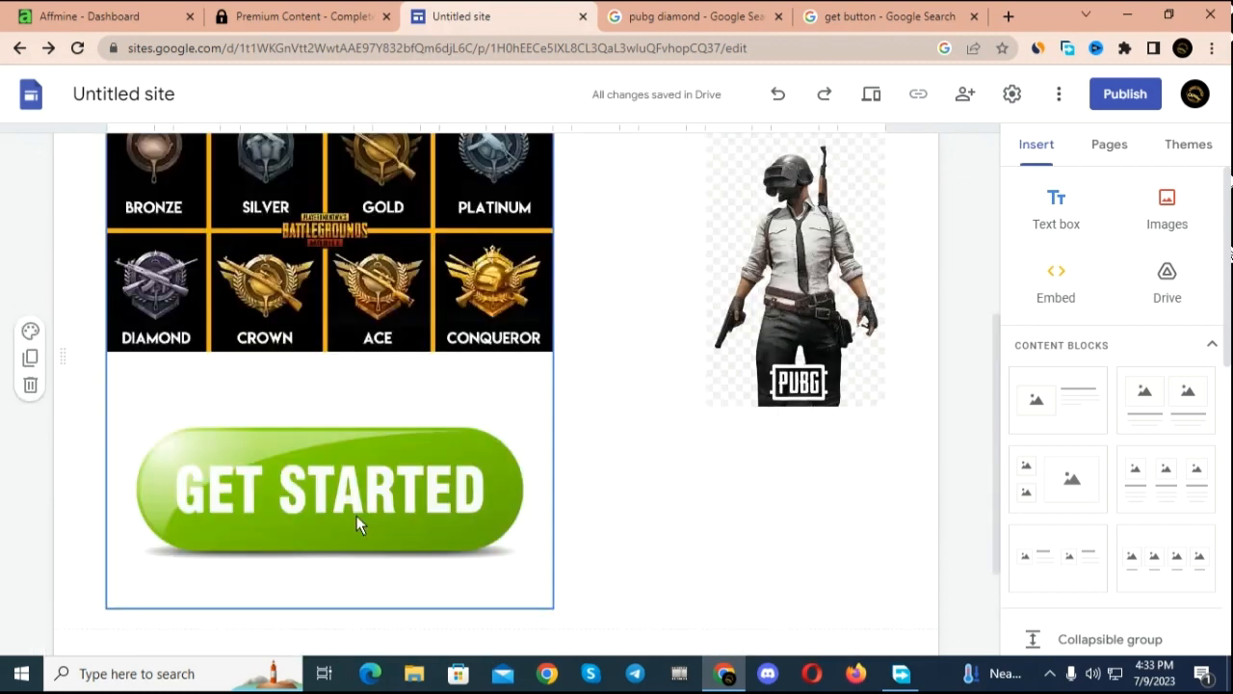
Step: Copy the direct link of the "pubg" content locker from its links on the Affmine dashboard
click(92, 17)
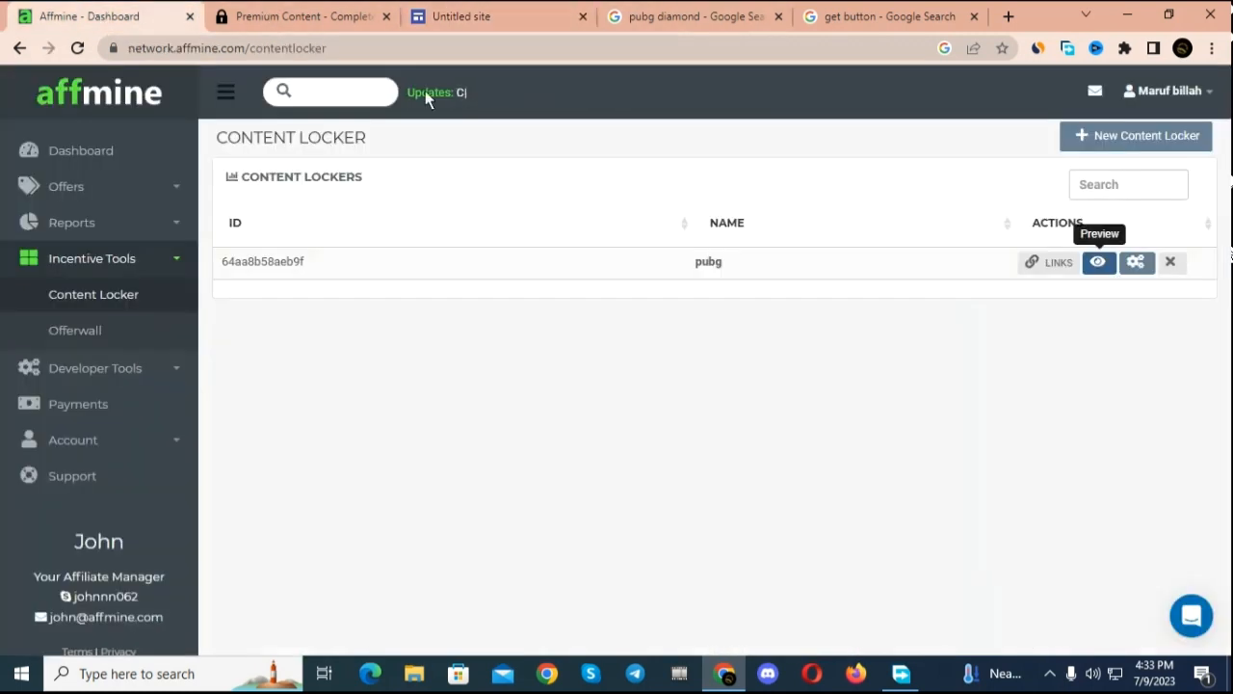
click(1029, 265)
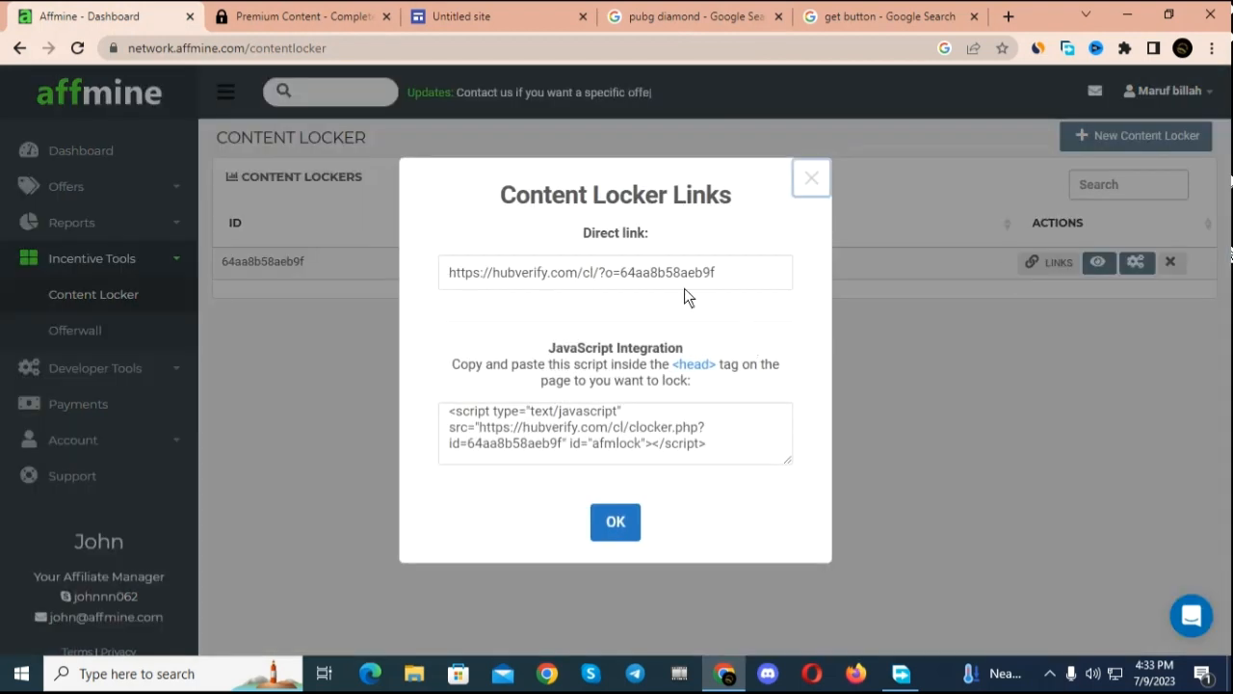
drag(731, 276, 600, 244)
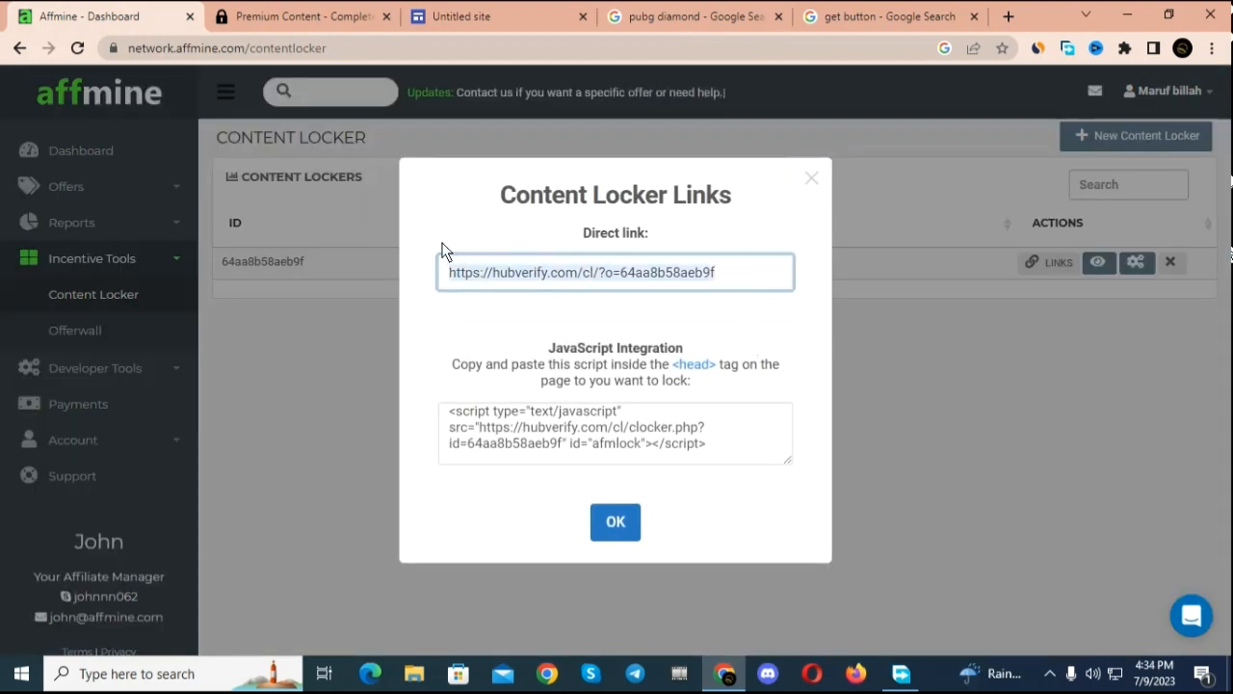
right_click(548, 278)
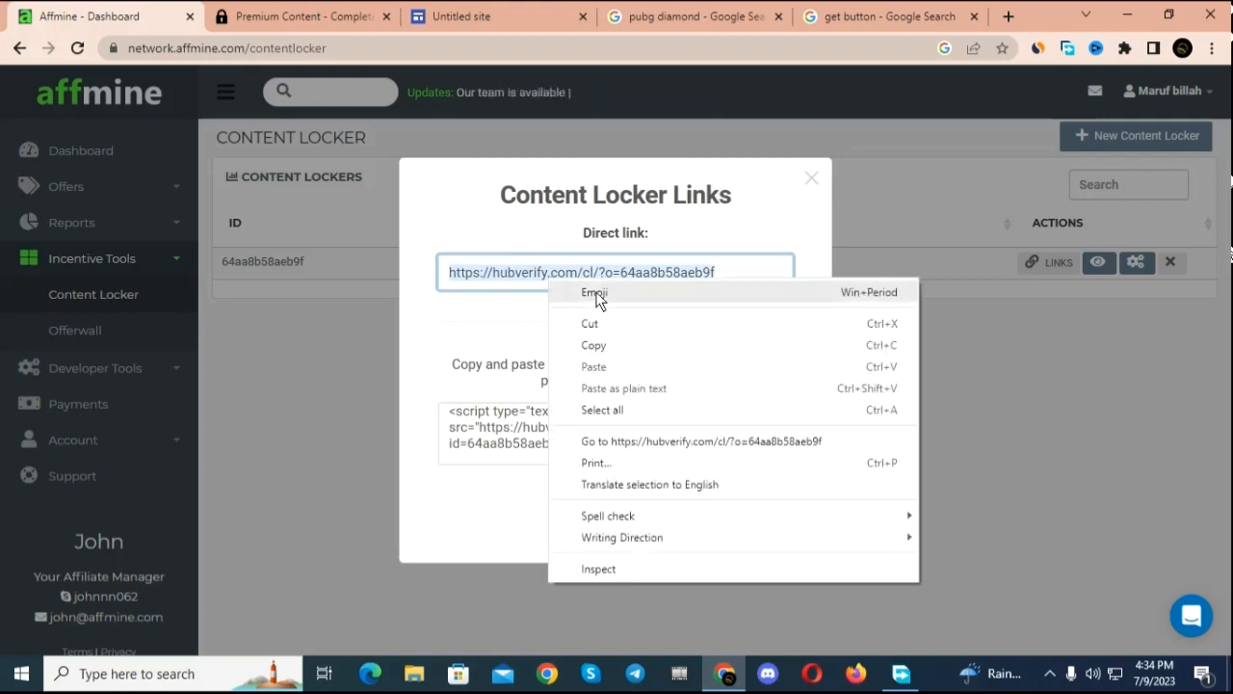
click(613, 344)
click(621, 529)
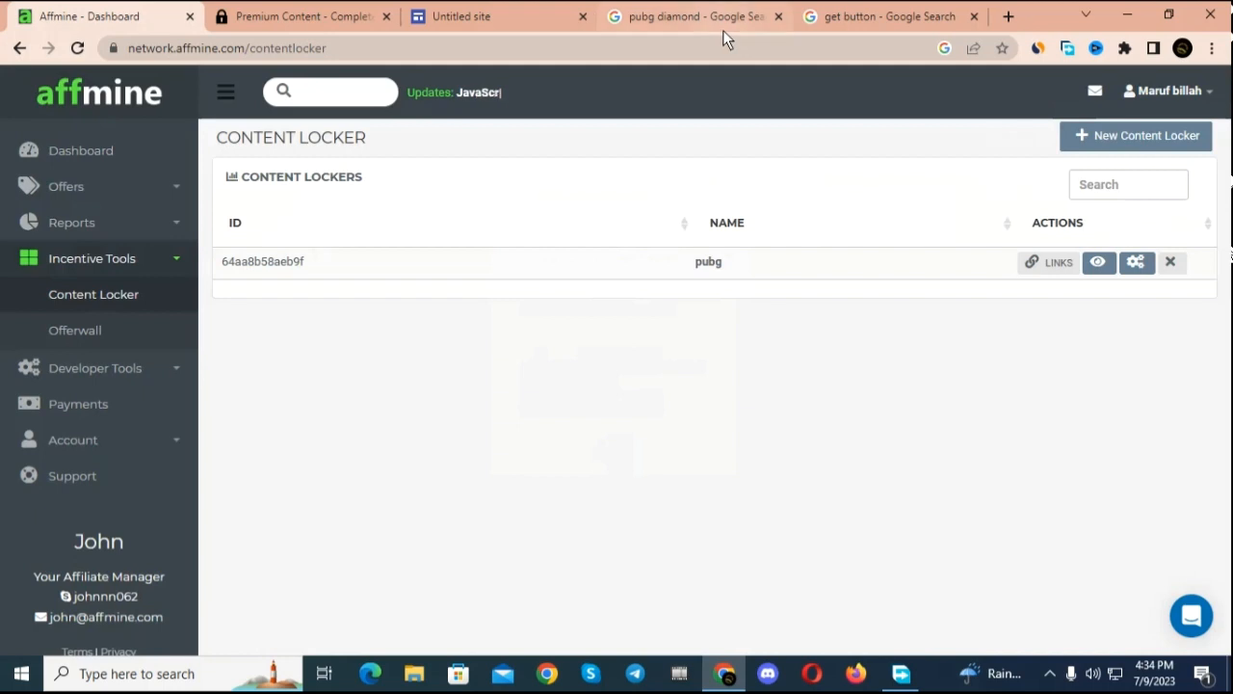
Step: Return to the Google Sites page and shift the ranks and GET STARTED images together toward the PUBG character image
click(564, 14)
right_click(314, 464)
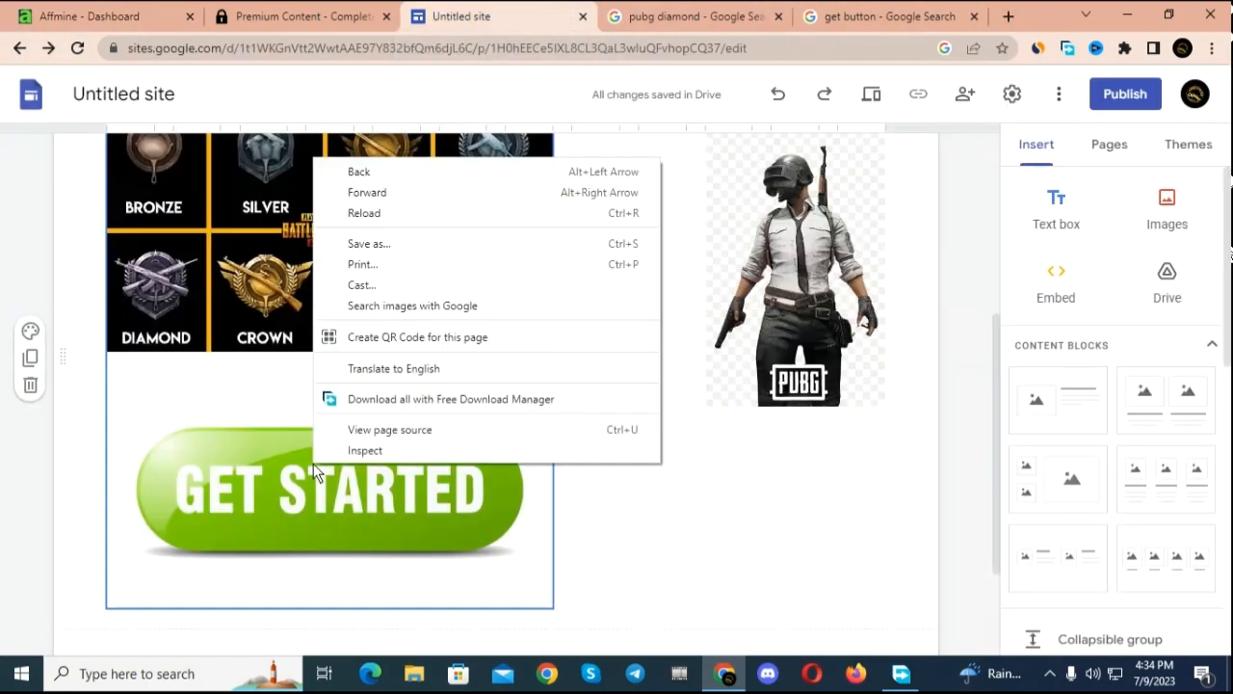
click(371, 537)
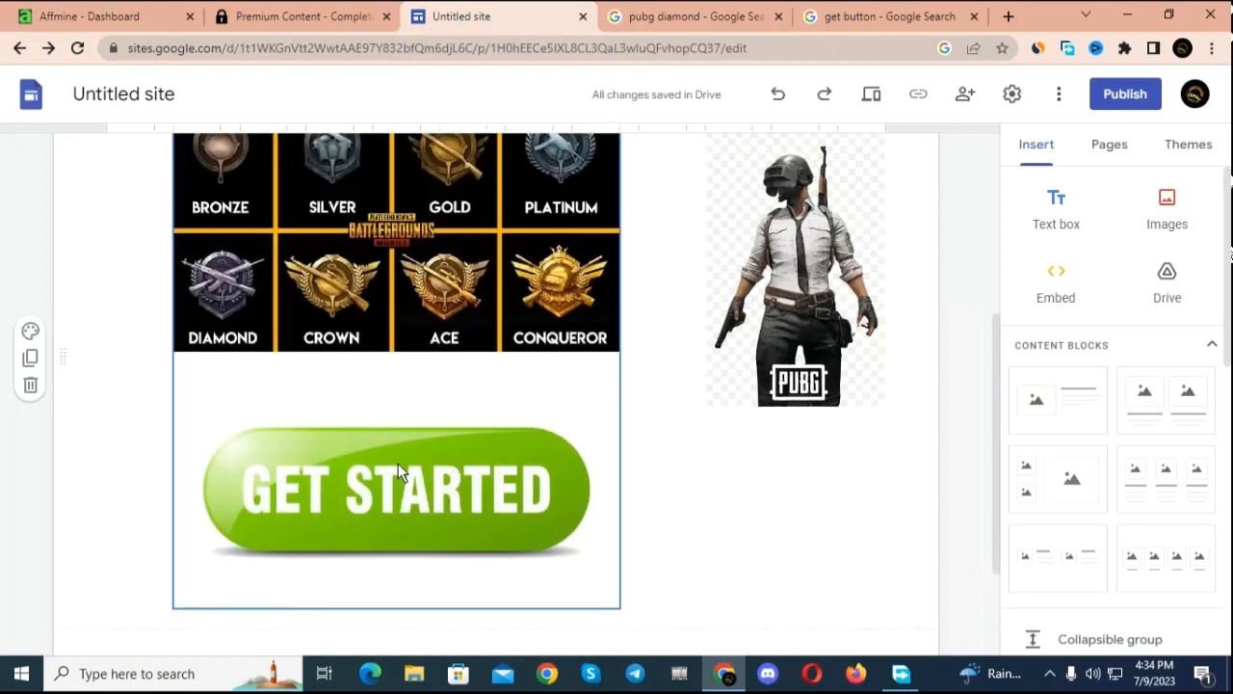
right_click(398, 465)
click(439, 464)
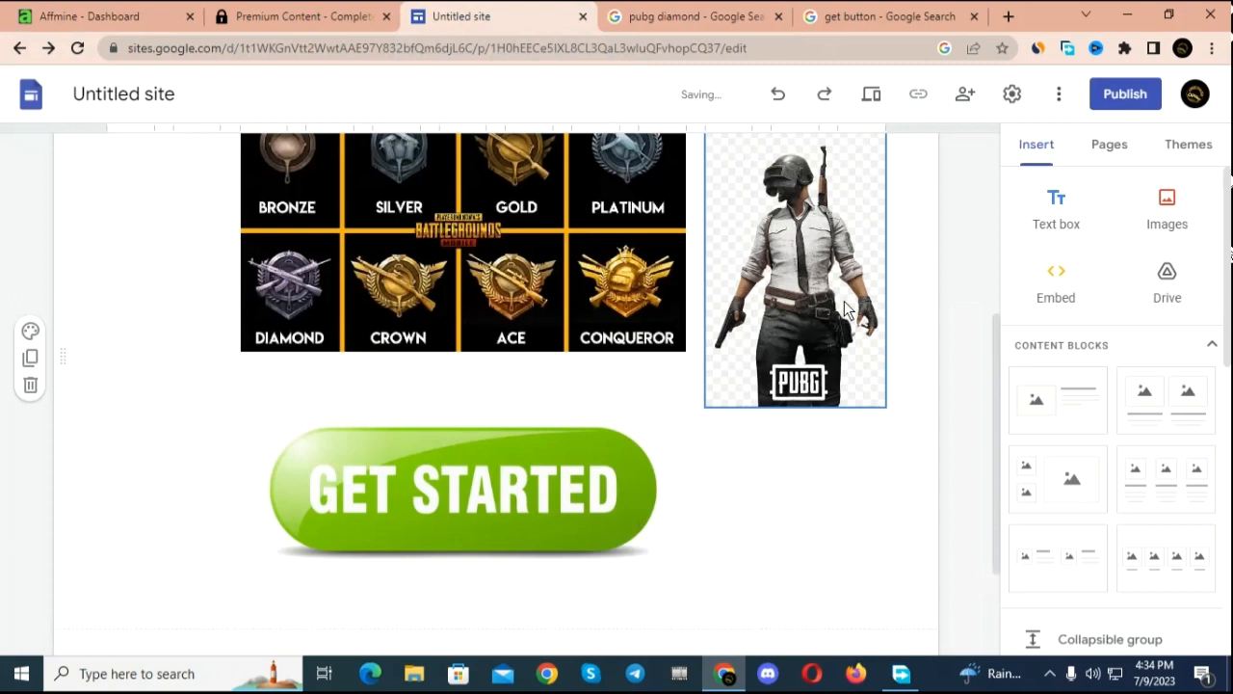
Step: Open the link entry for the PUBG character image
click(844, 308)
click(812, 164)
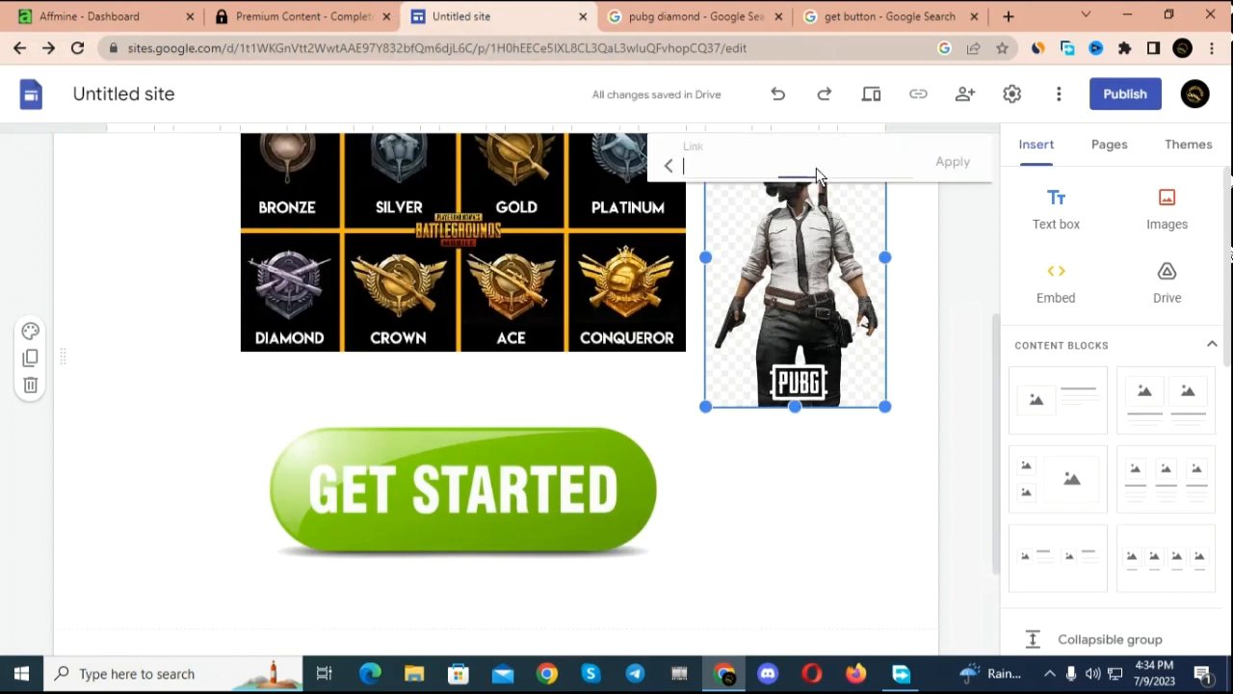
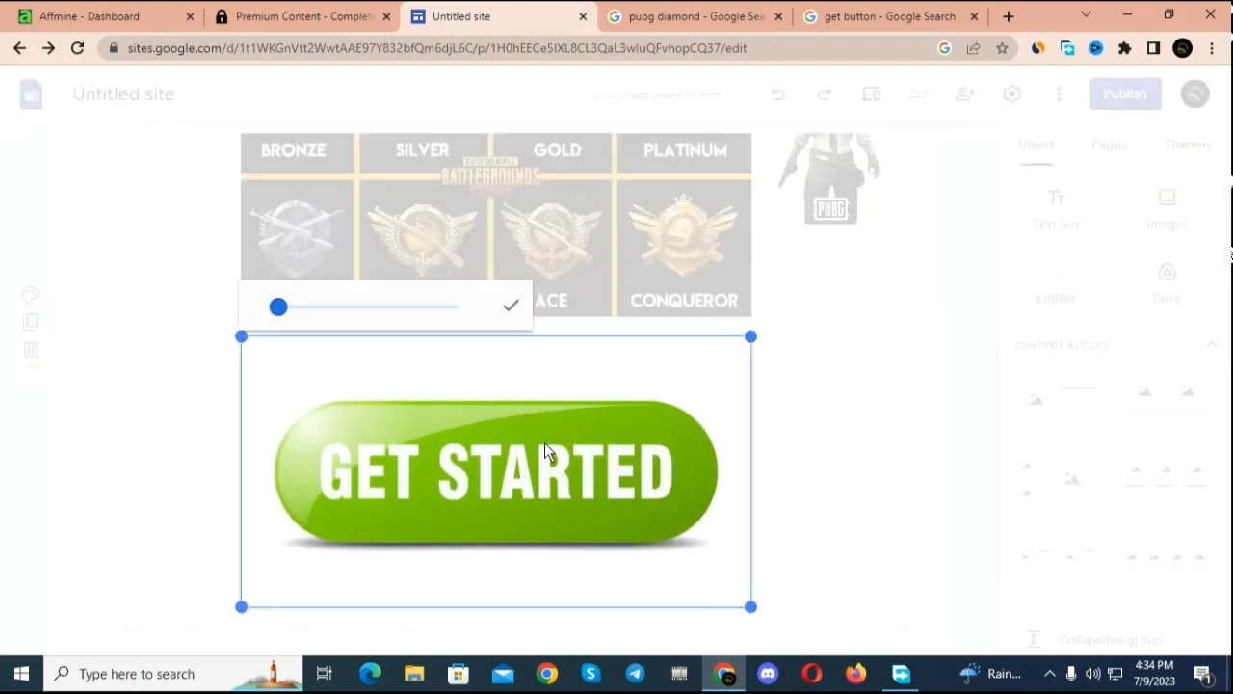
Step: Close cropping on the GET STARTED image and paste the copied content locker link as its link
click(759, 363)
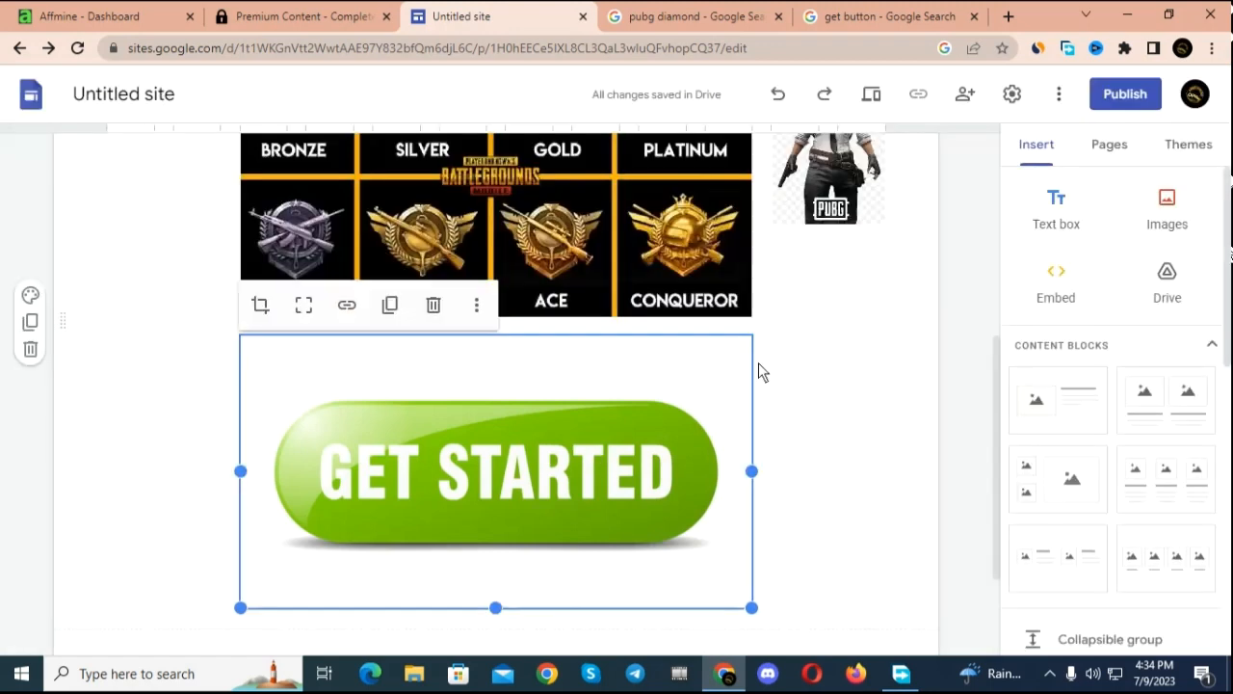
click(347, 307)
right_click(375, 322)
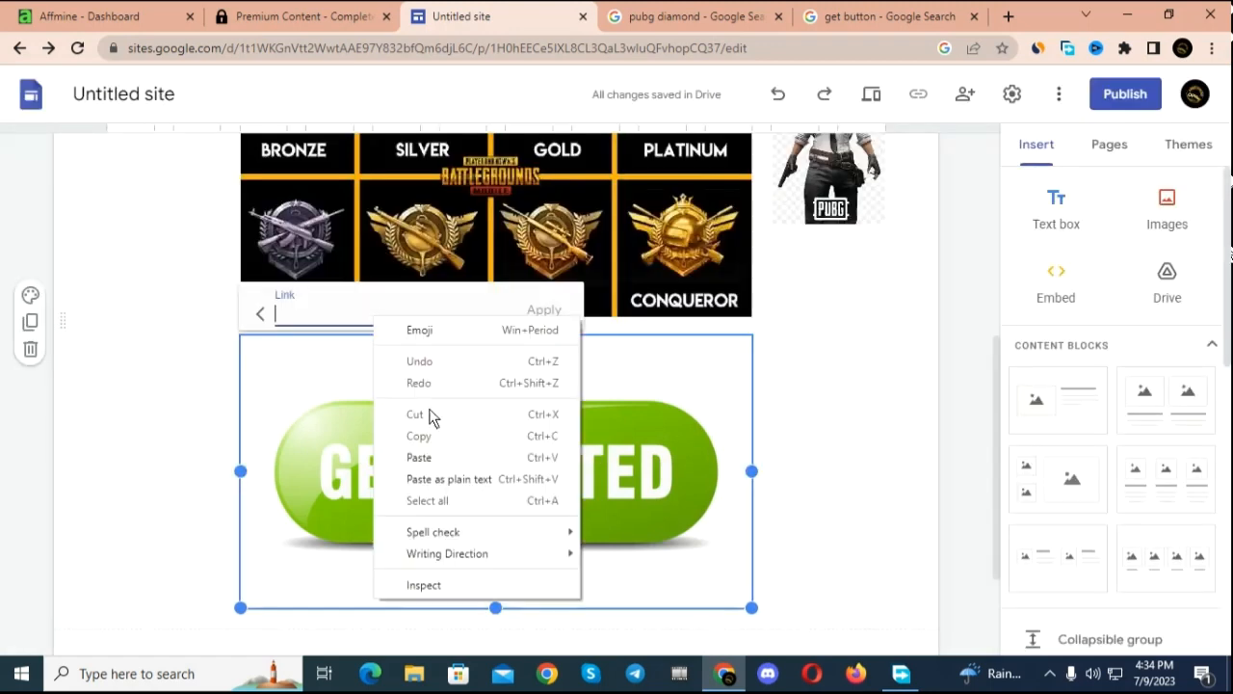
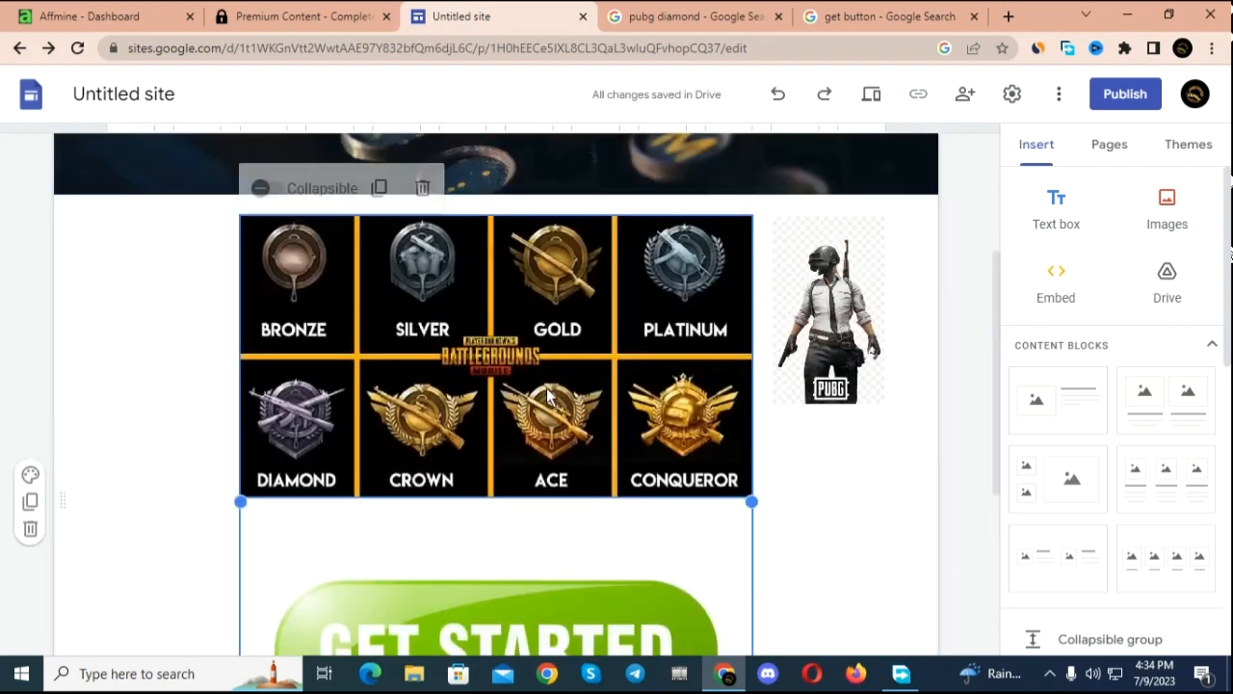
Step: Add the copied content locker link to the PUBG rank tiers image (Bronze to Conqueror)
click(528, 345)
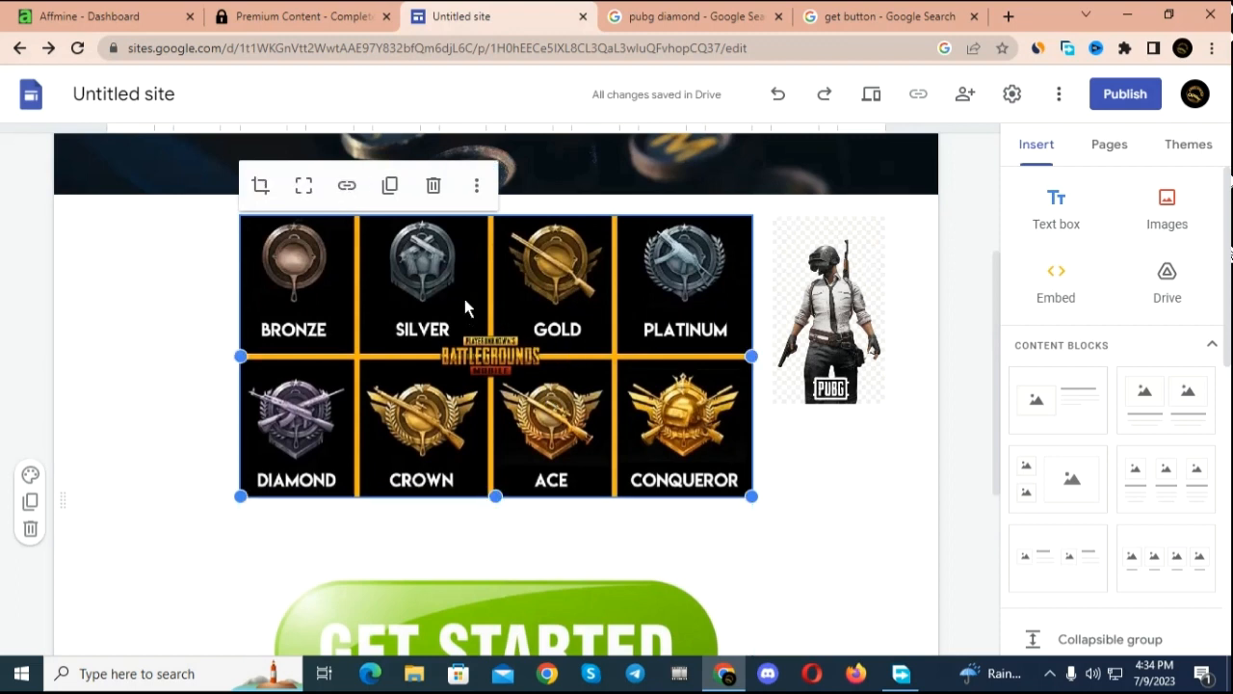
click(348, 185)
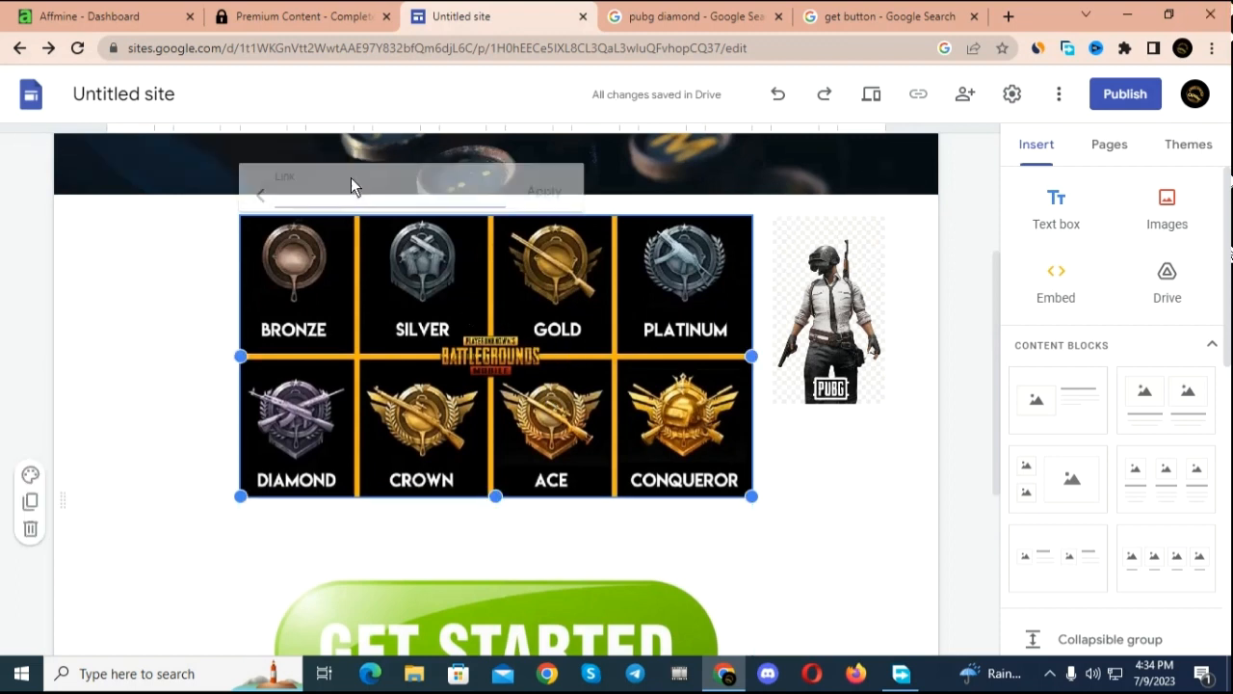
right_click(329, 207)
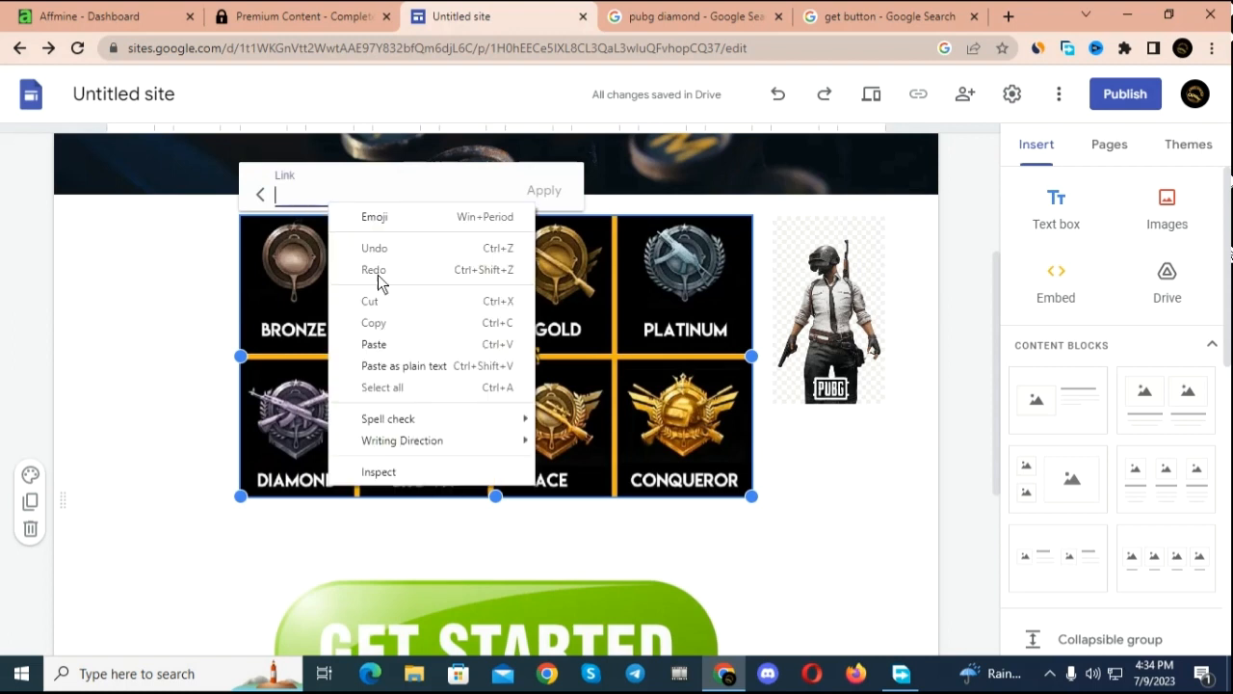
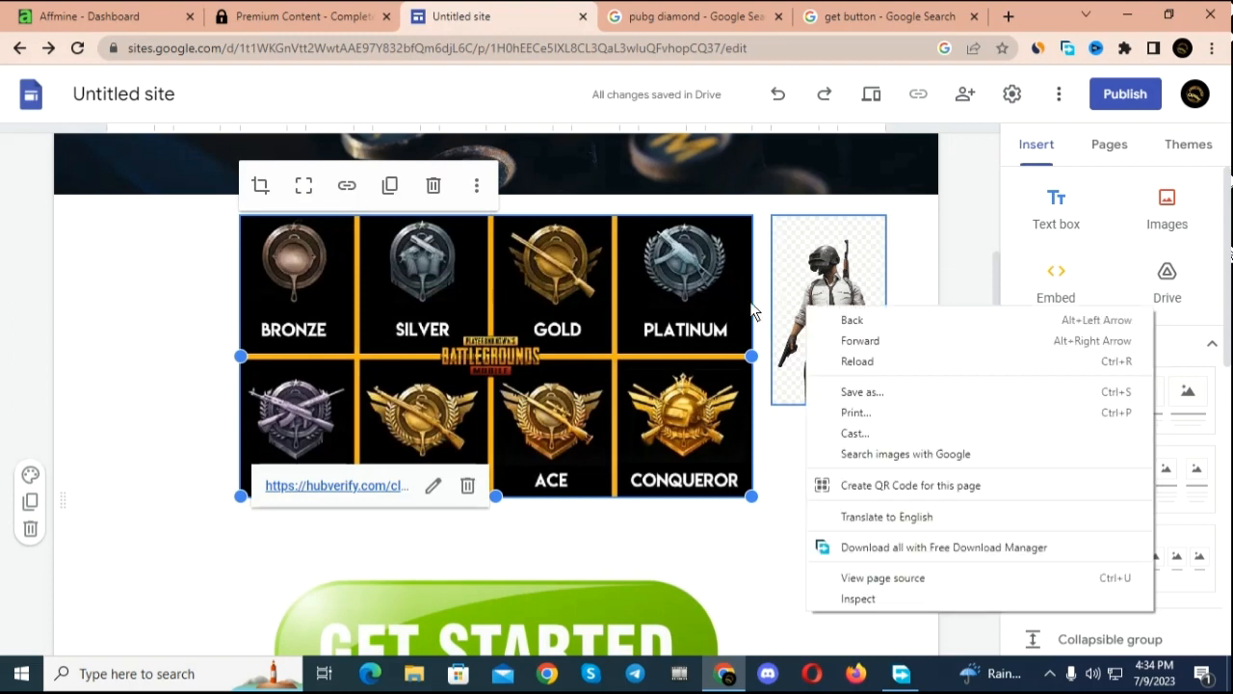
Step: Insert the copied content locker link at the text cursor inside the "Pubg Dimond" title in the page header
scroll(709, 193, up, 3)
click(860, 278)
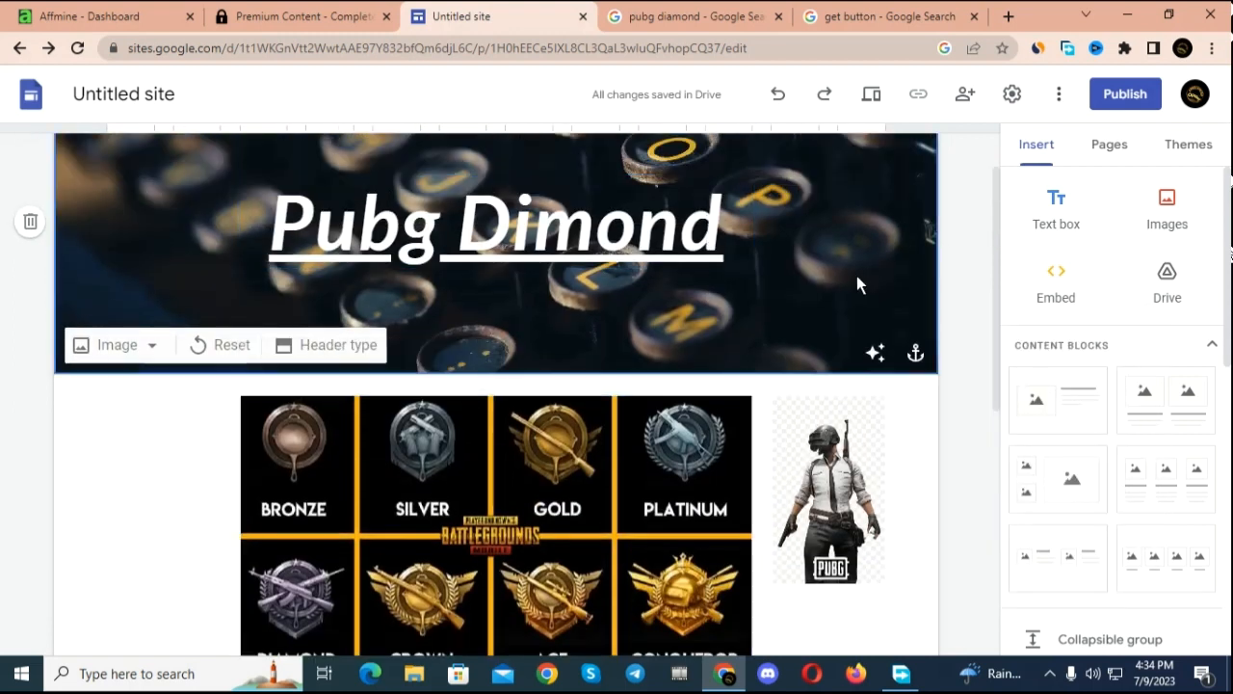
click(621, 248)
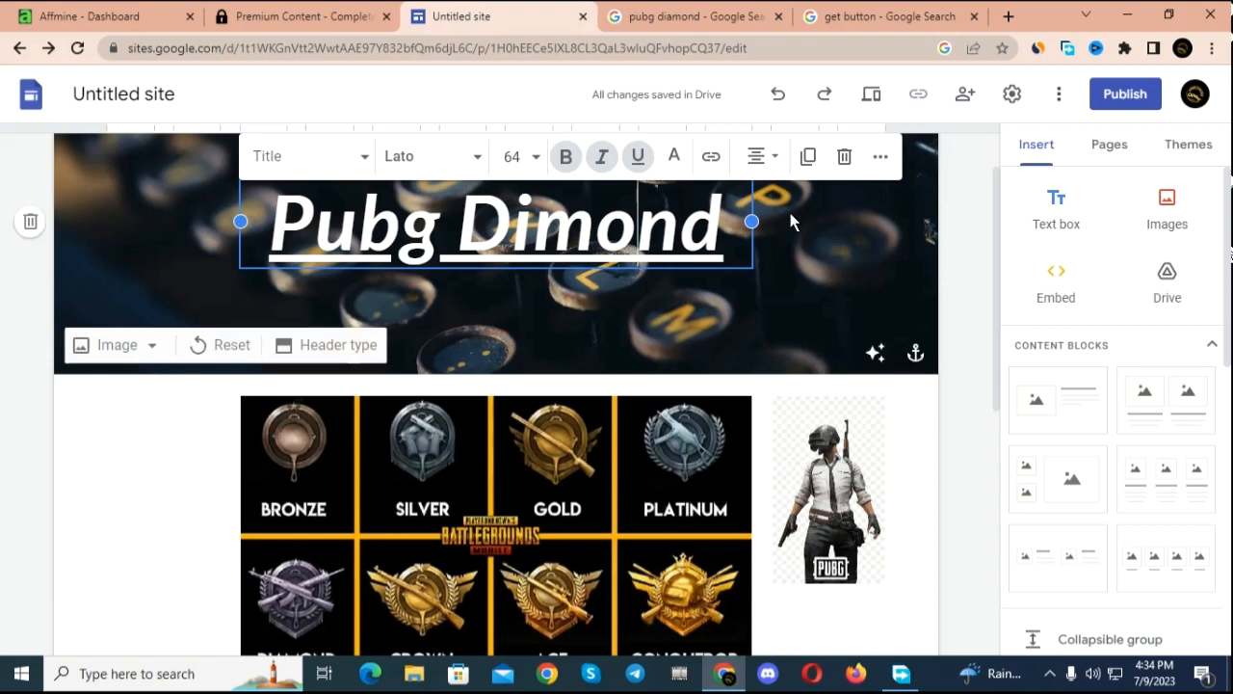
click(711, 157)
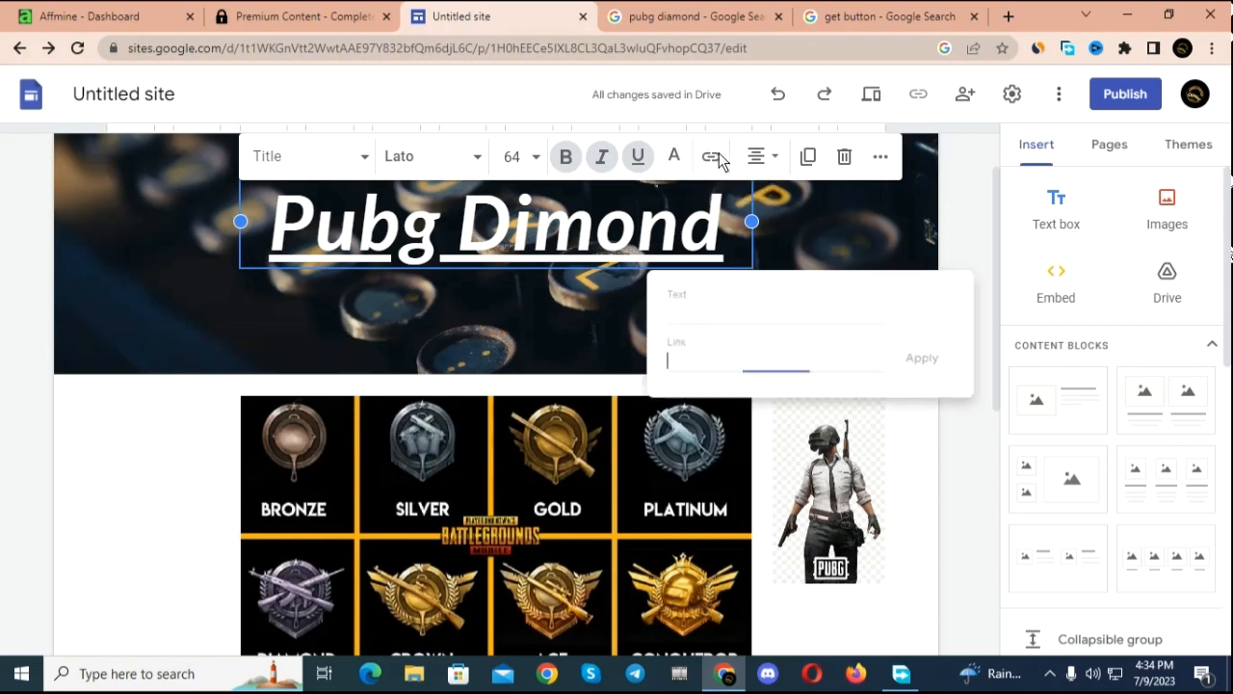
right_click(698, 358)
click(761, 501)
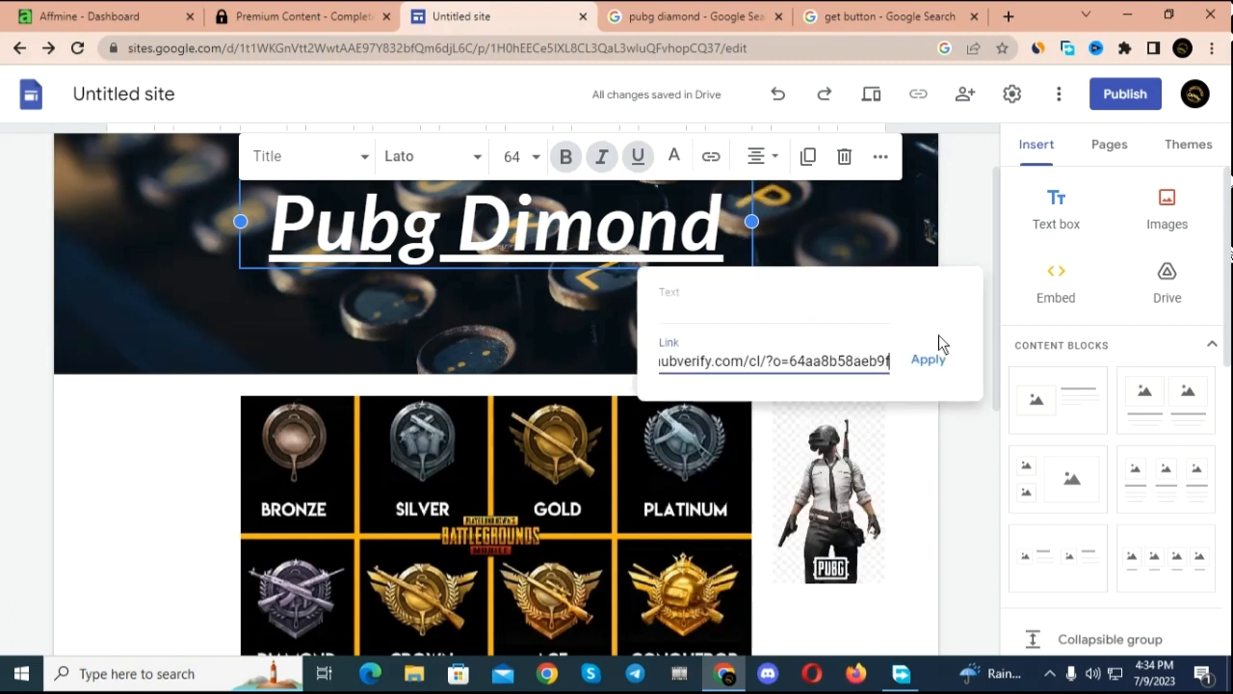
click(931, 364)
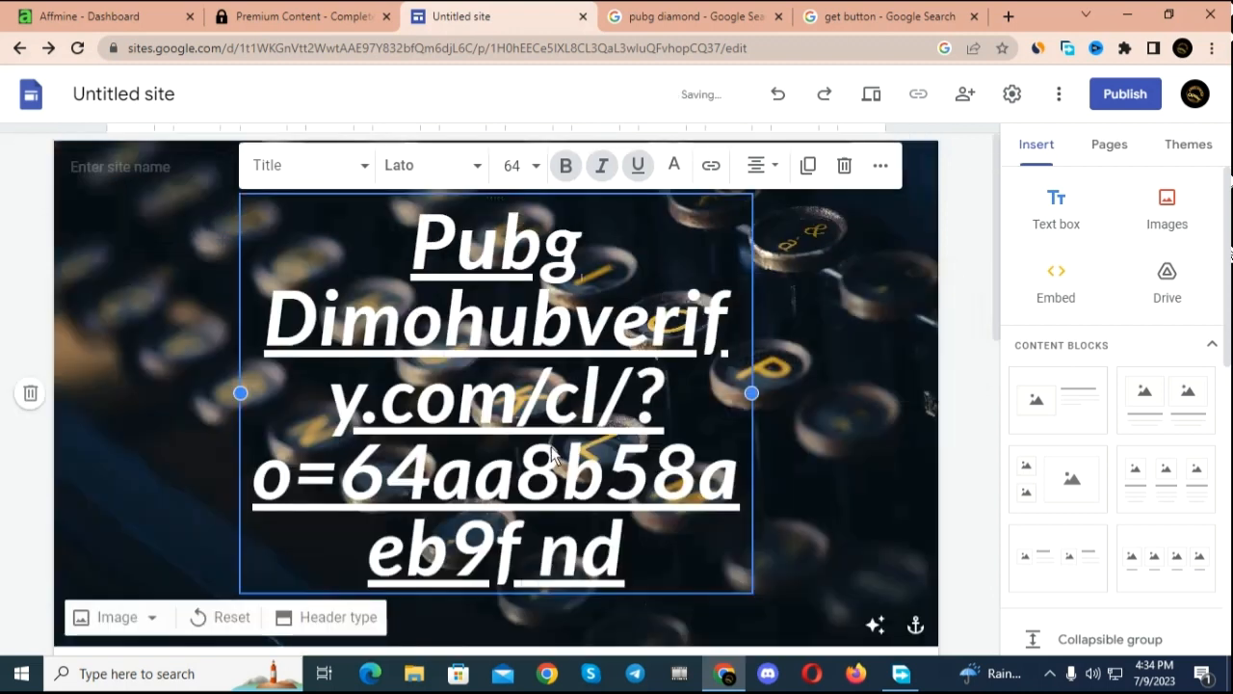
scroll(552, 453, down, 5)
scroll(552, 444, up, 5)
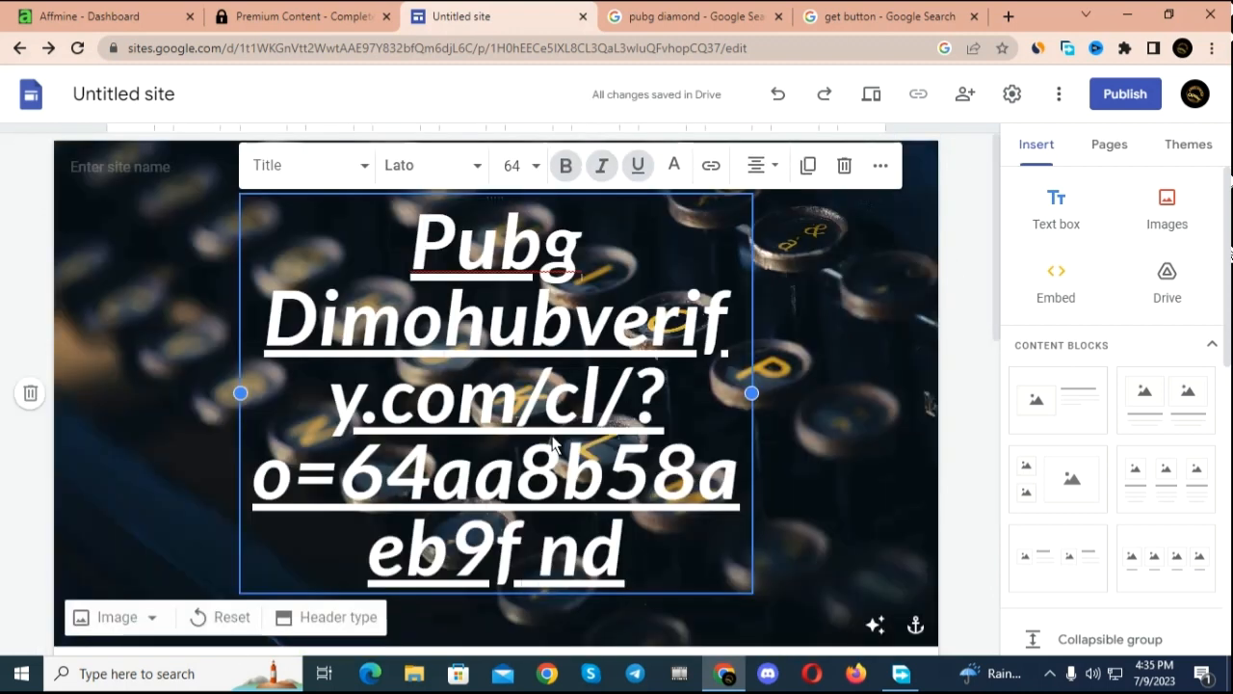
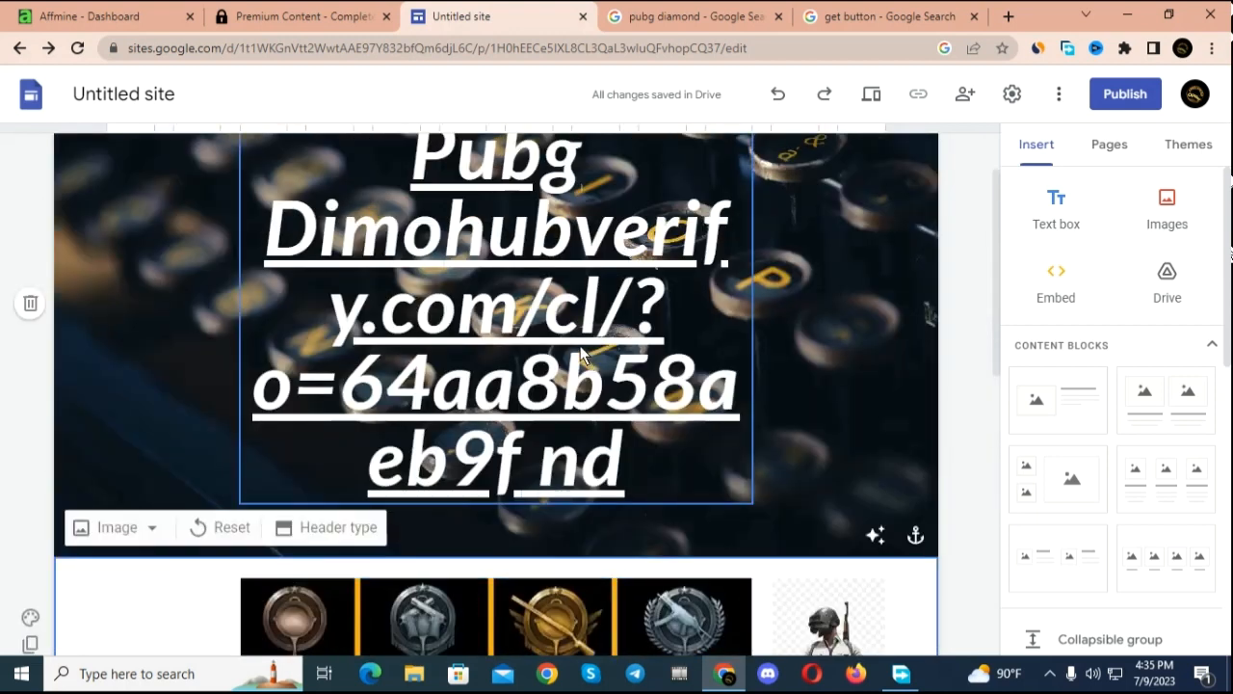
Step: Undo the content locker link text inserted into the "Pubg Dimond" title and deselect the title
key(ctrl+z)
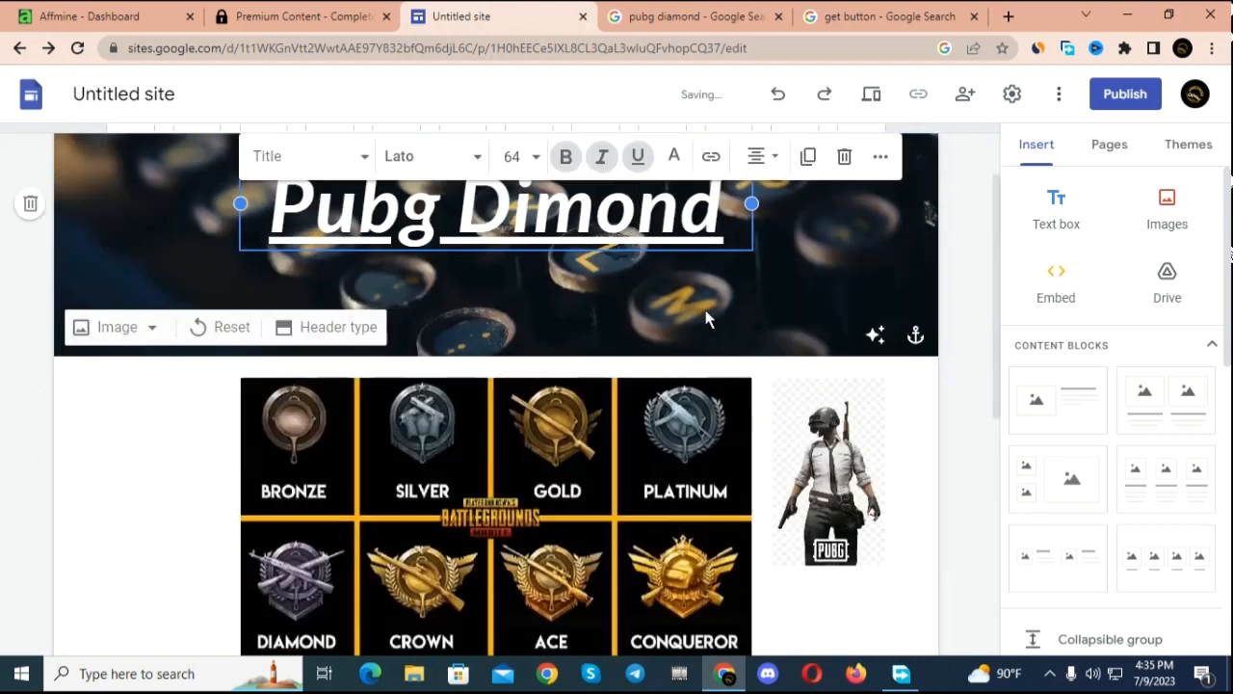
click(772, 241)
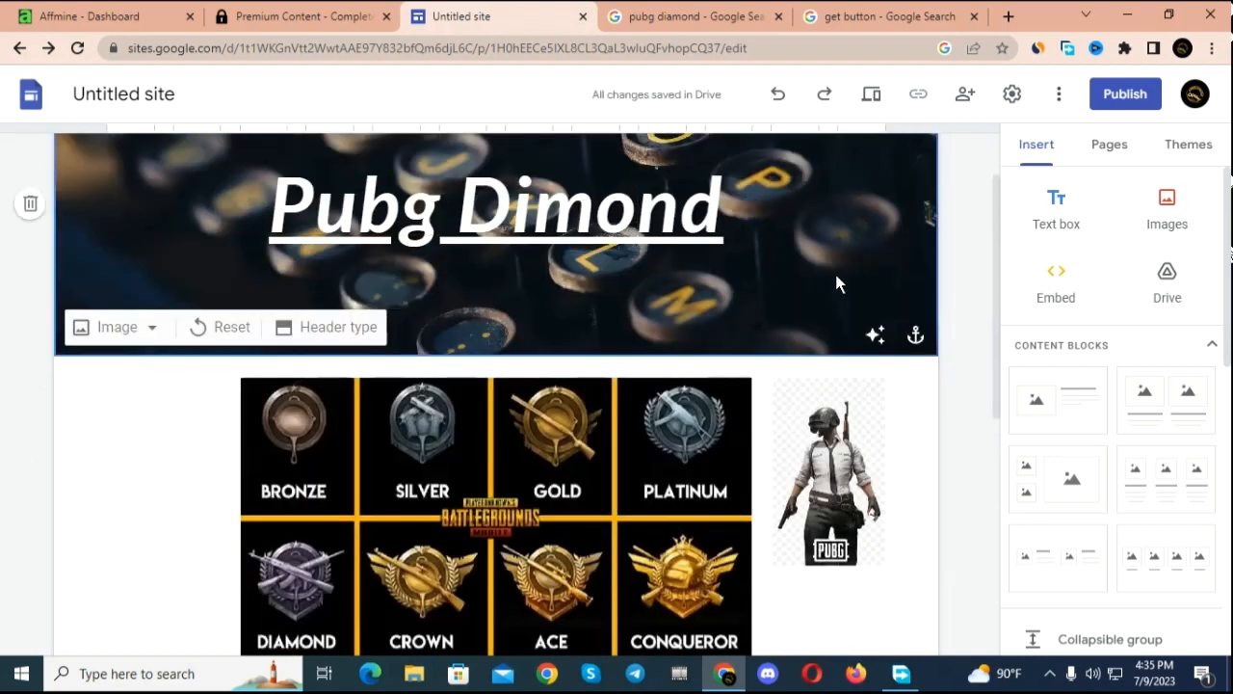
right_click(783, 272)
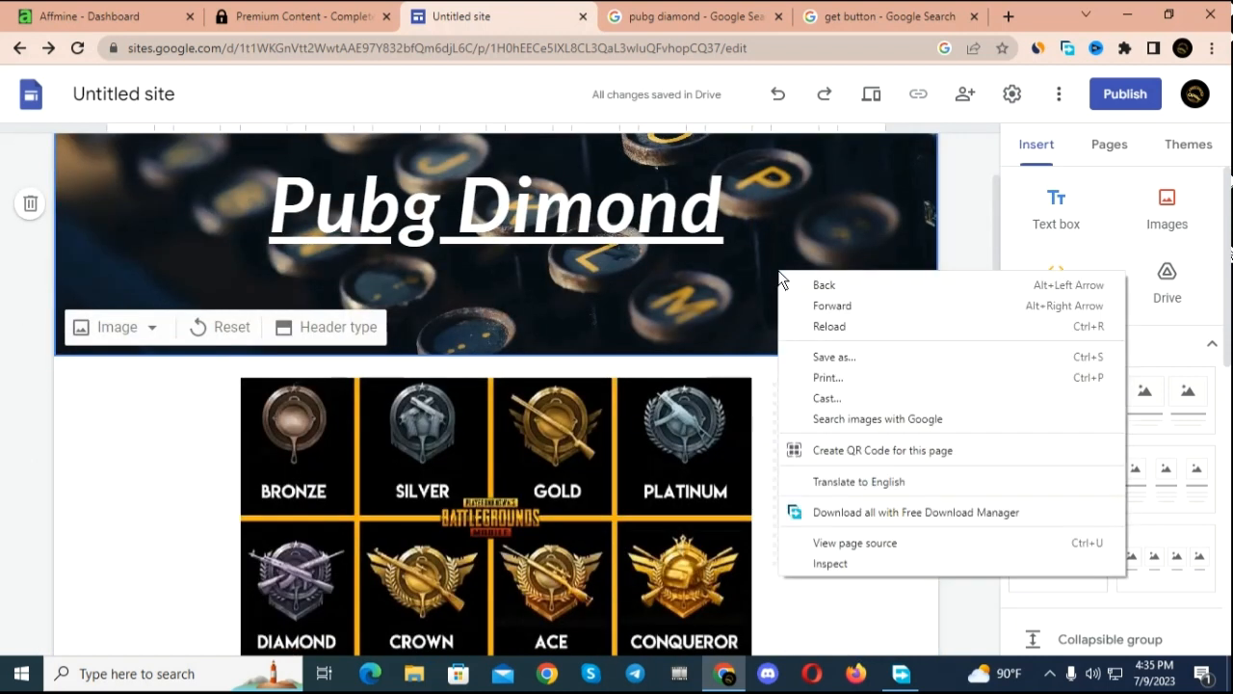
Step: Publish the site to the web with the web address "getpubgdimond"
click(1123, 97)
click(1119, 92)
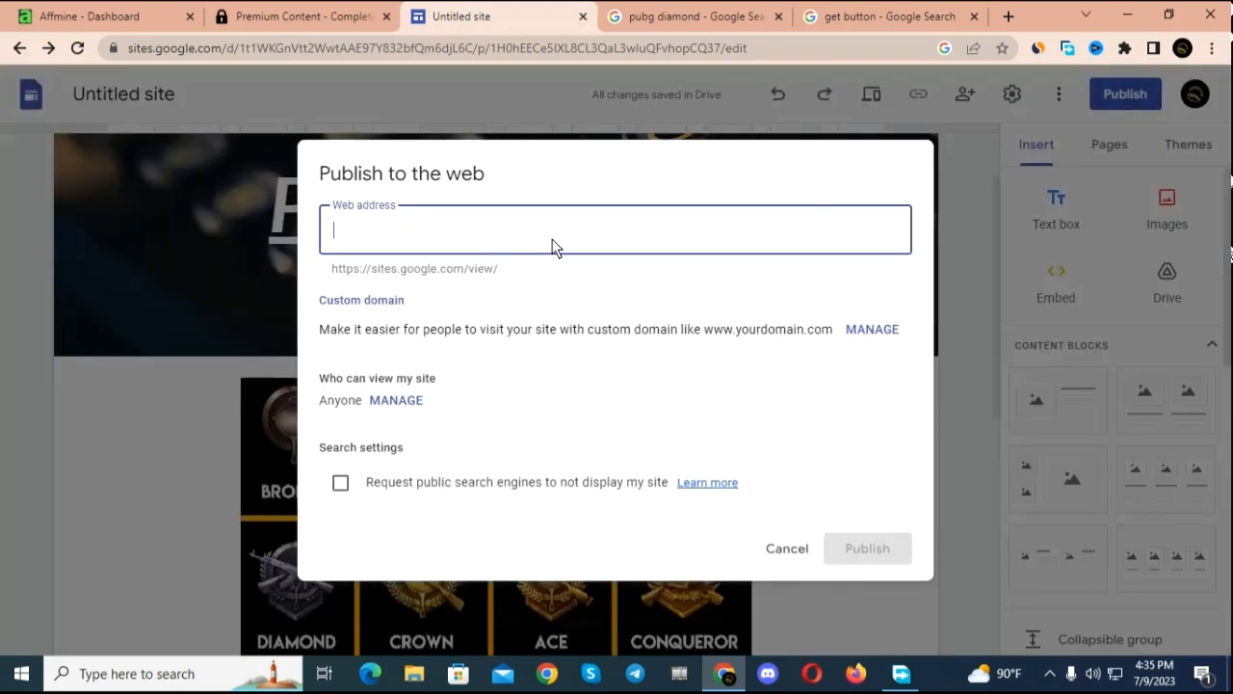
text(get)
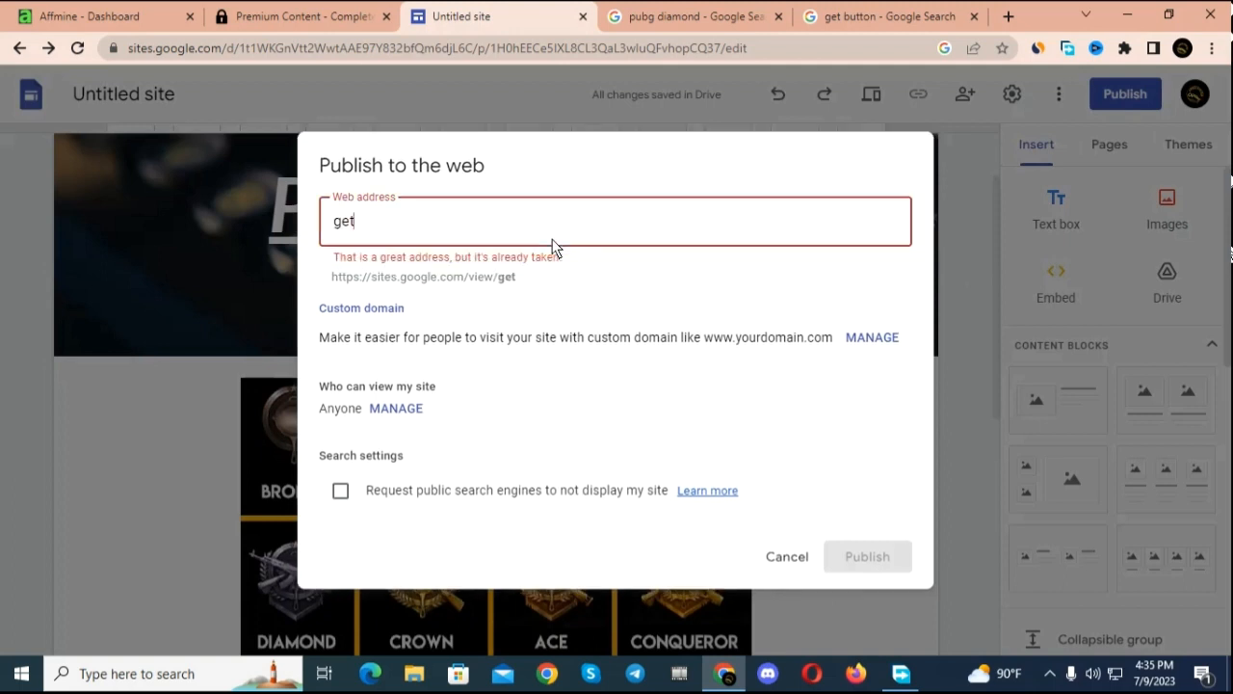
text(pub)
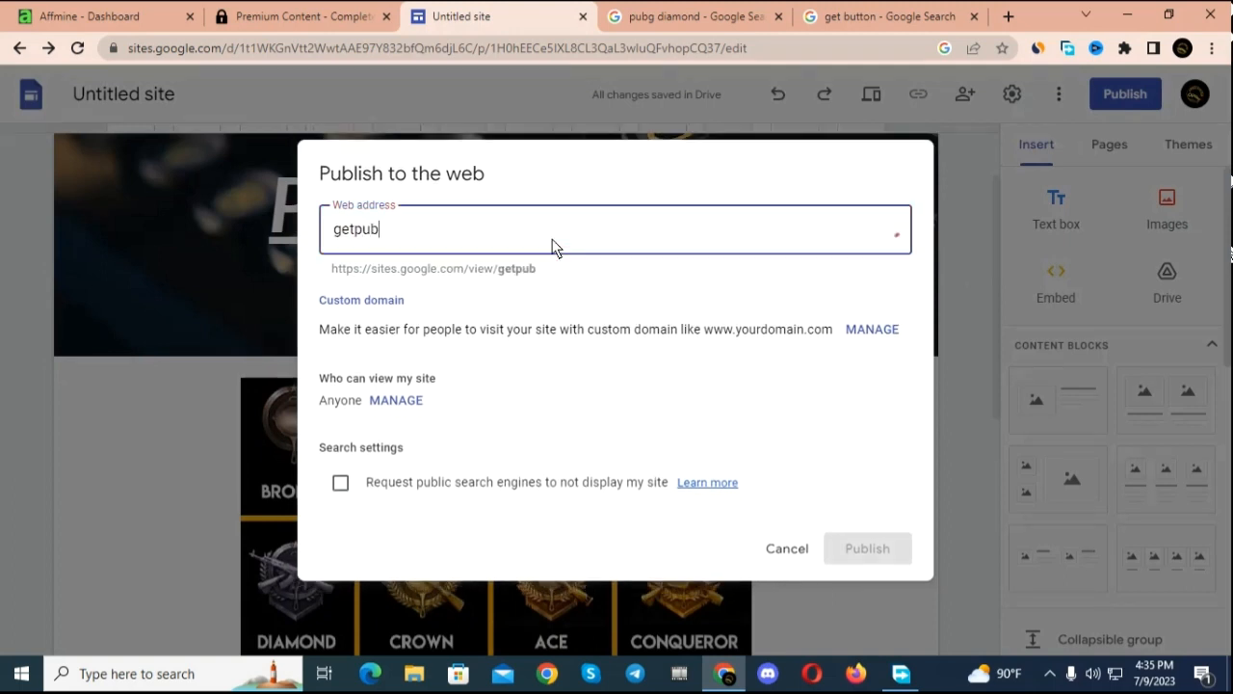
text(gdimond)
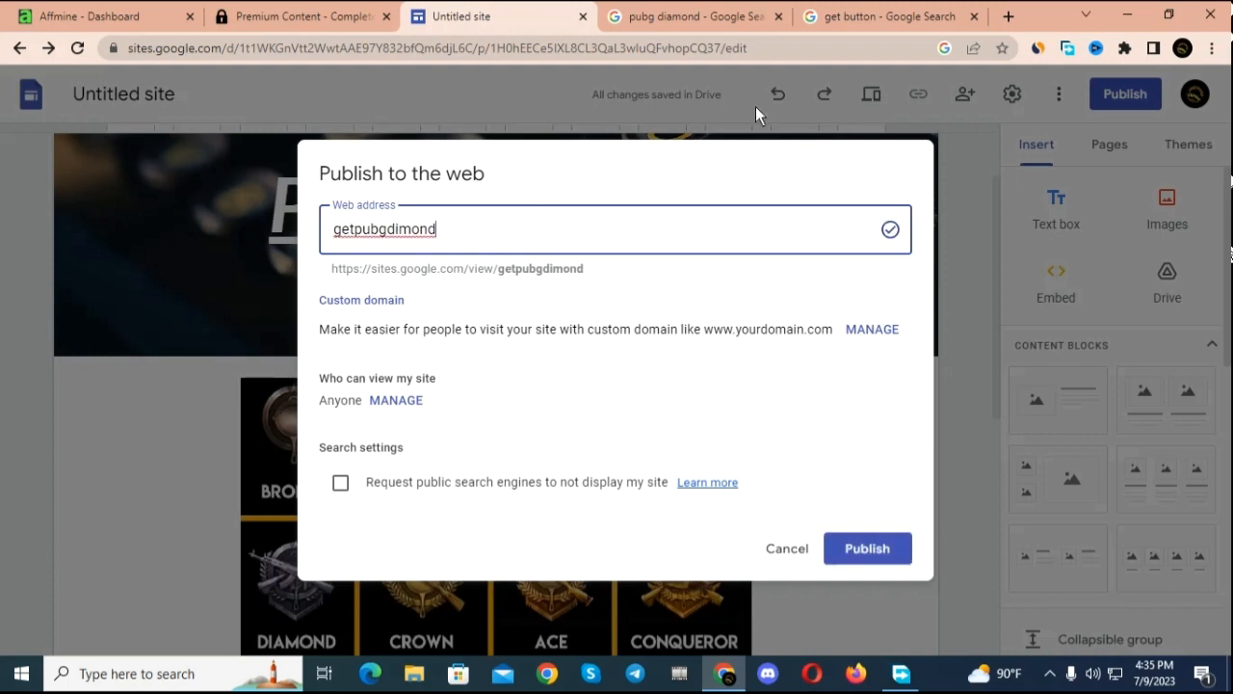
click(870, 545)
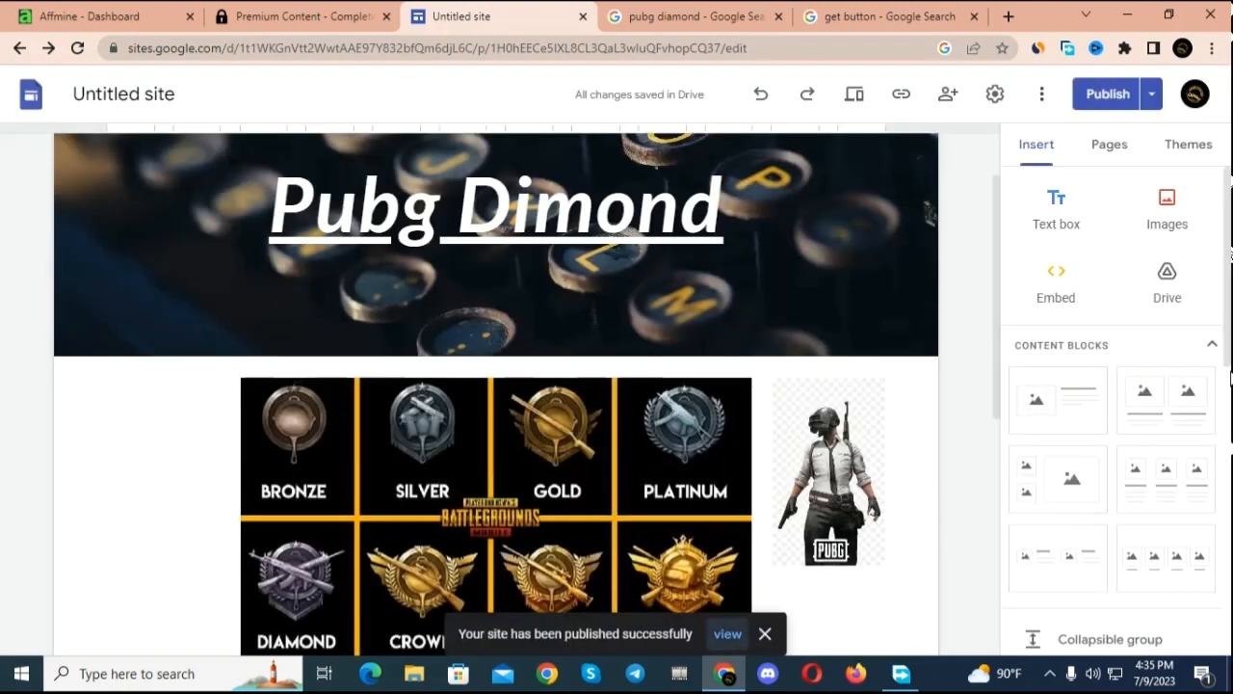
Step: Copy the published site link
scroll(763, 424, up, 1)
scroll(629, 256, down, 1)
scroll(628, 255, up, 1)
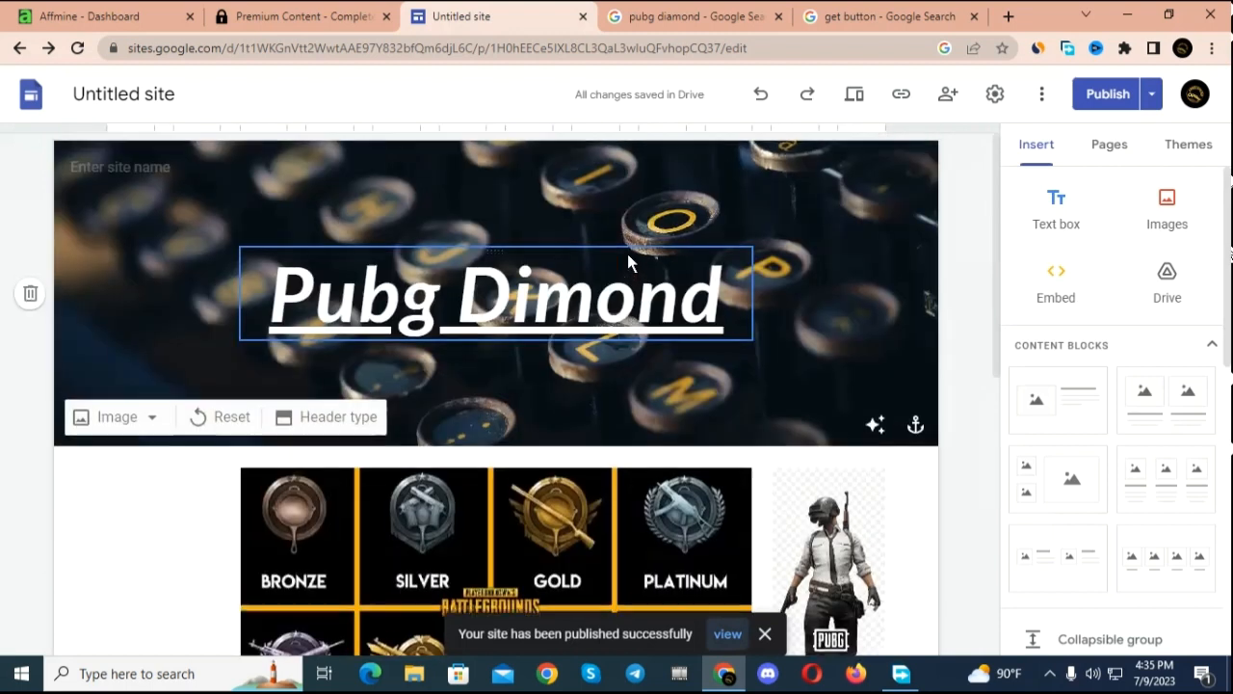
click(902, 94)
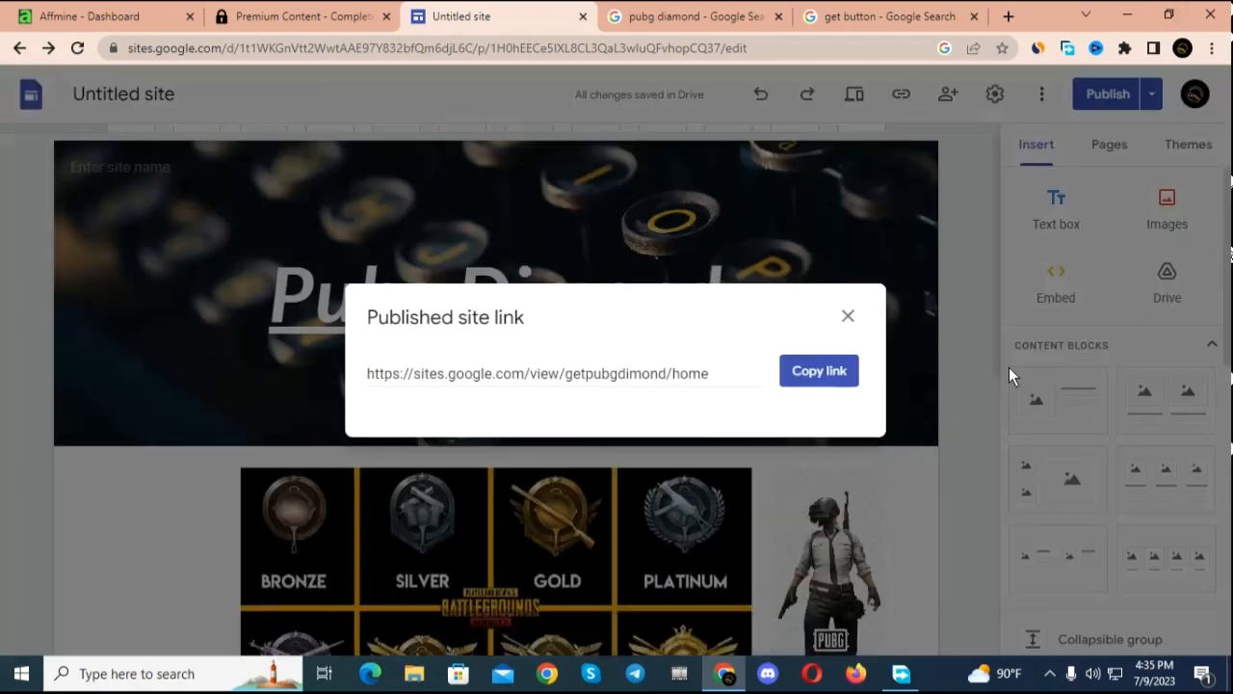
click(819, 371)
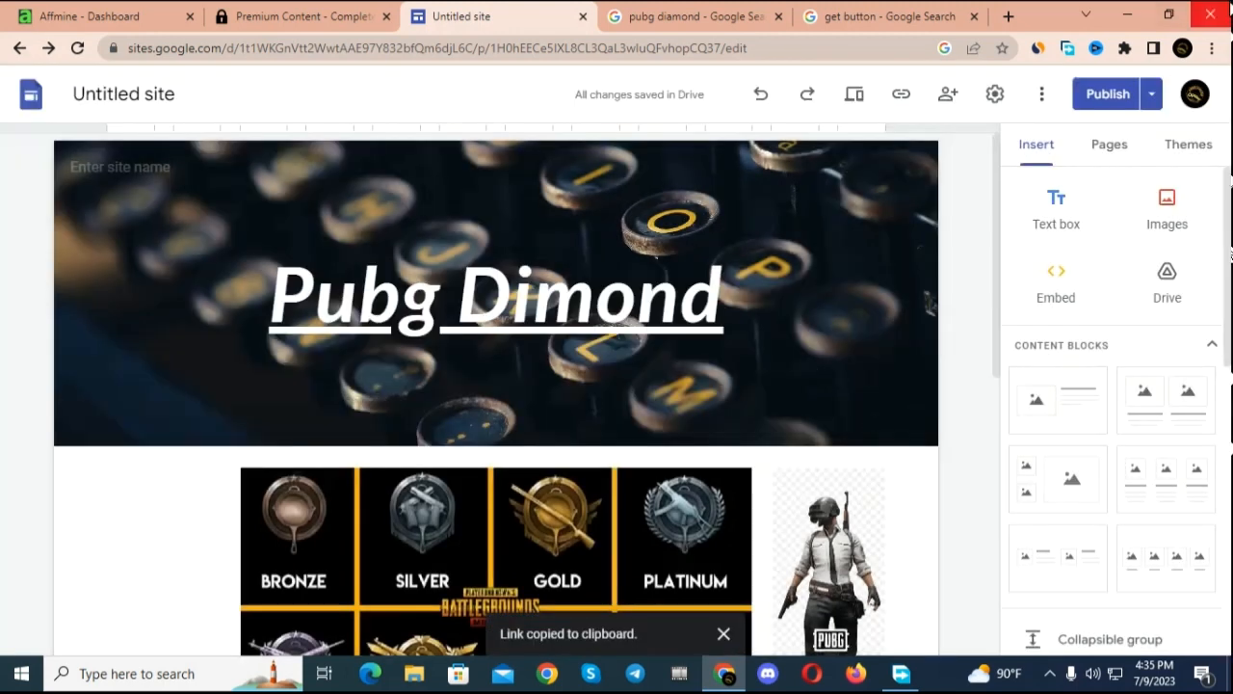
Step: Close the two Google Search pages and the site editor, keeping the Affmine dashboard and content locker open
click(974, 17)
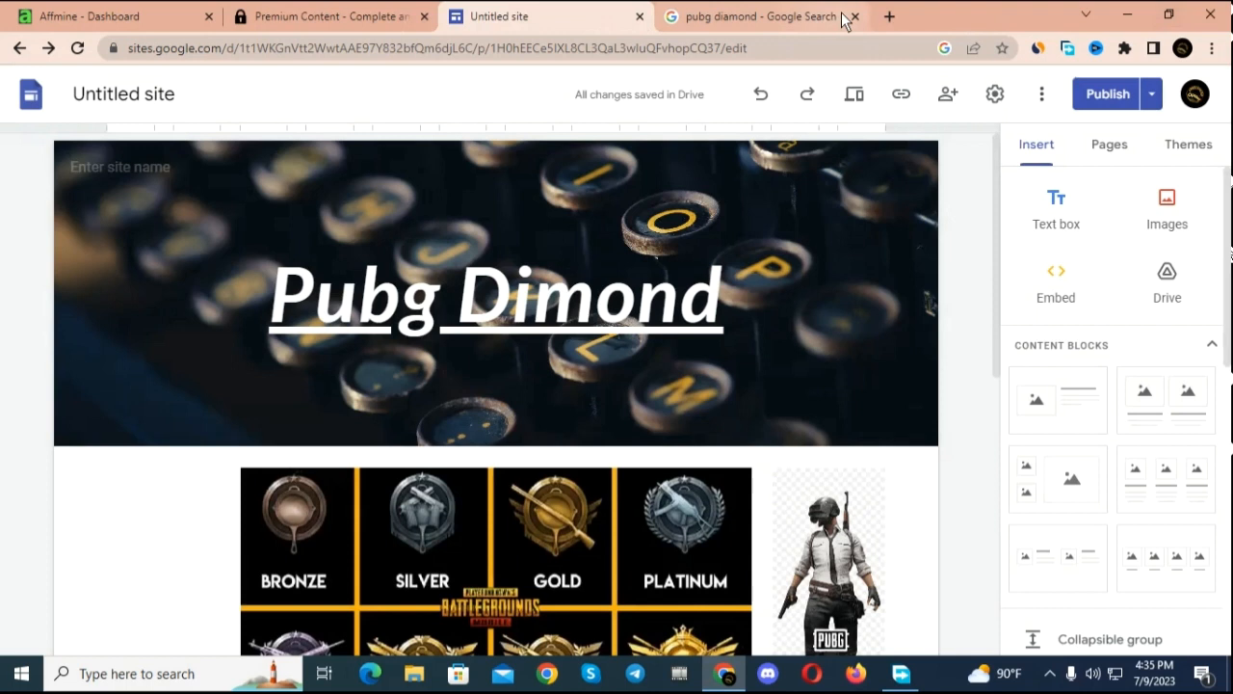
click(843, 19)
click(640, 17)
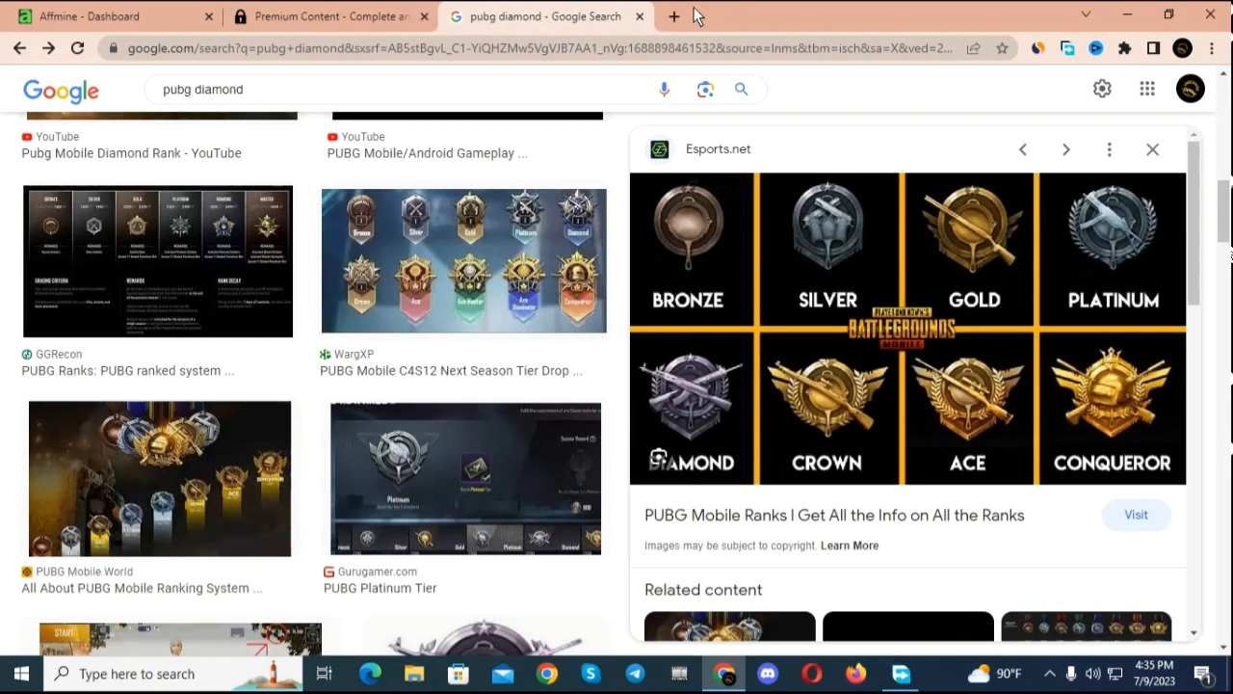
click(639, 16)
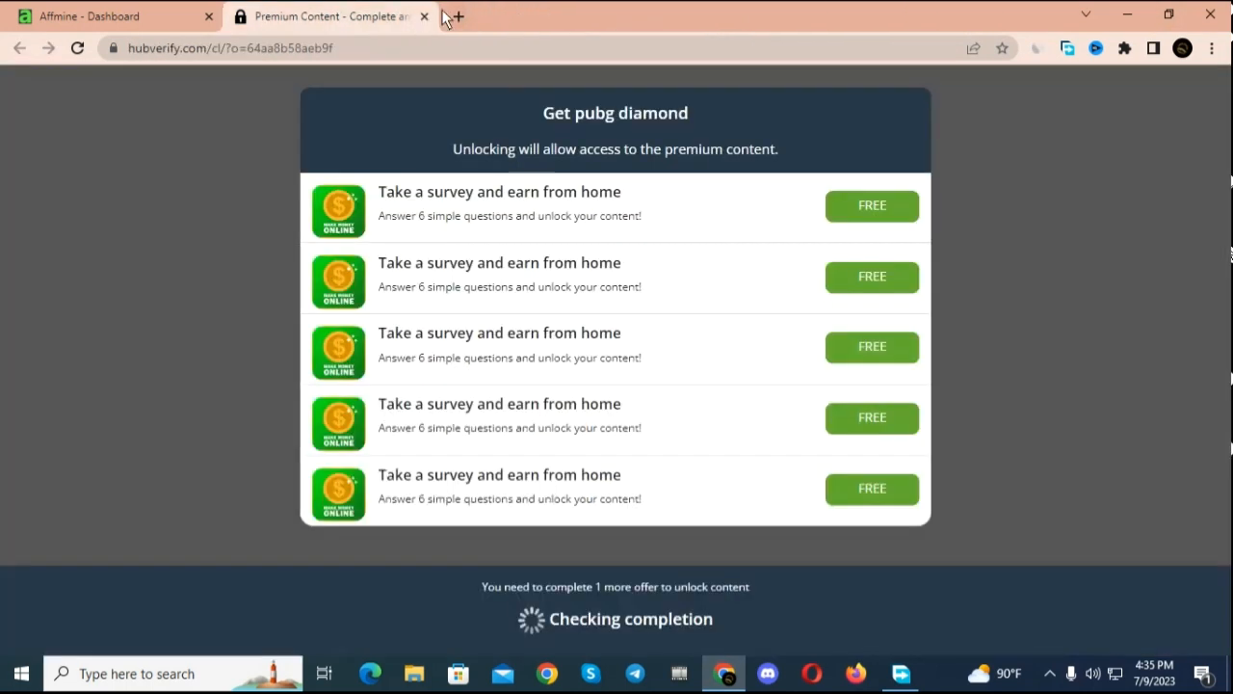
Step: Open the copied site link on a new browser page and look over the published page and the content locker
click(454, 17)
click(472, 375)
right_click(469, 374)
click(547, 511)
key(Return)
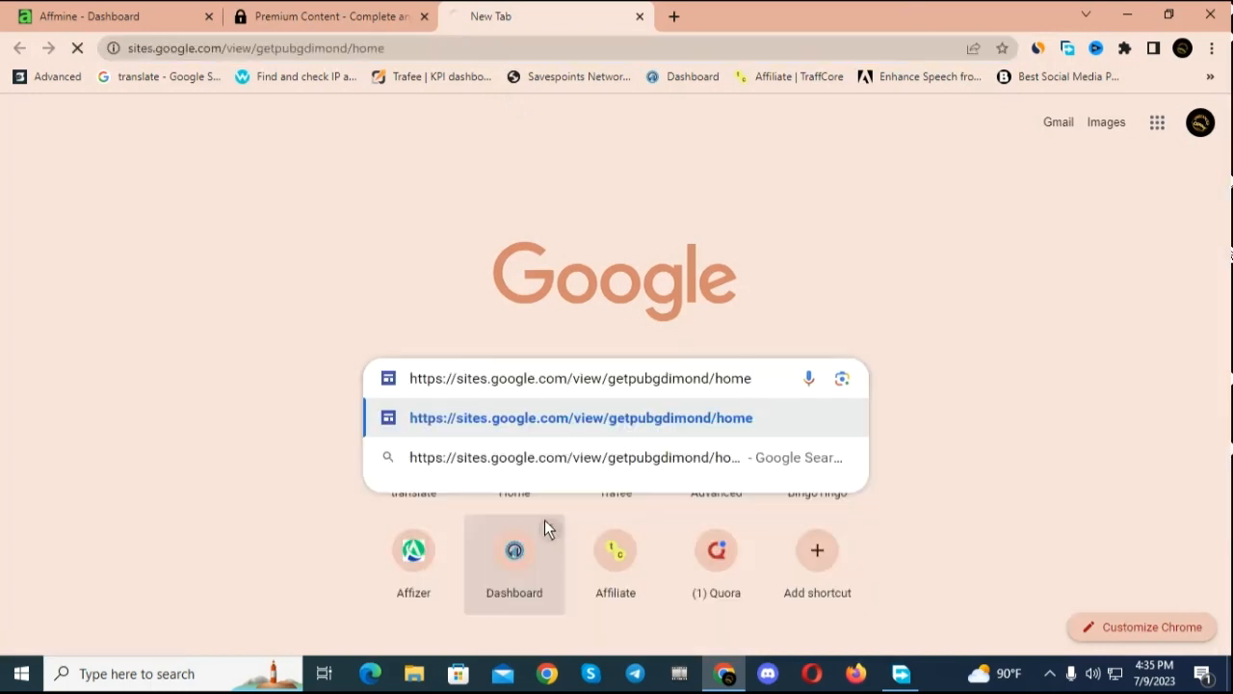
scroll(697, 355, down, 5)
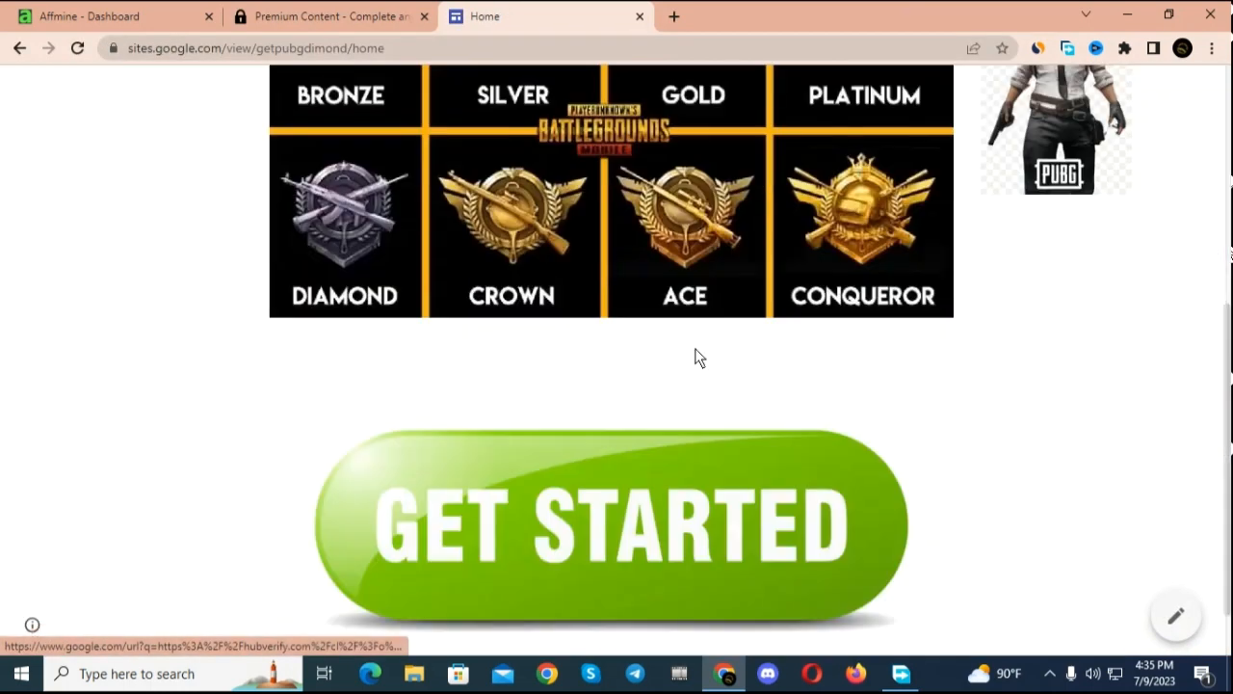
scroll(700, 355, up, 5)
click(262, 19)
click(520, 15)
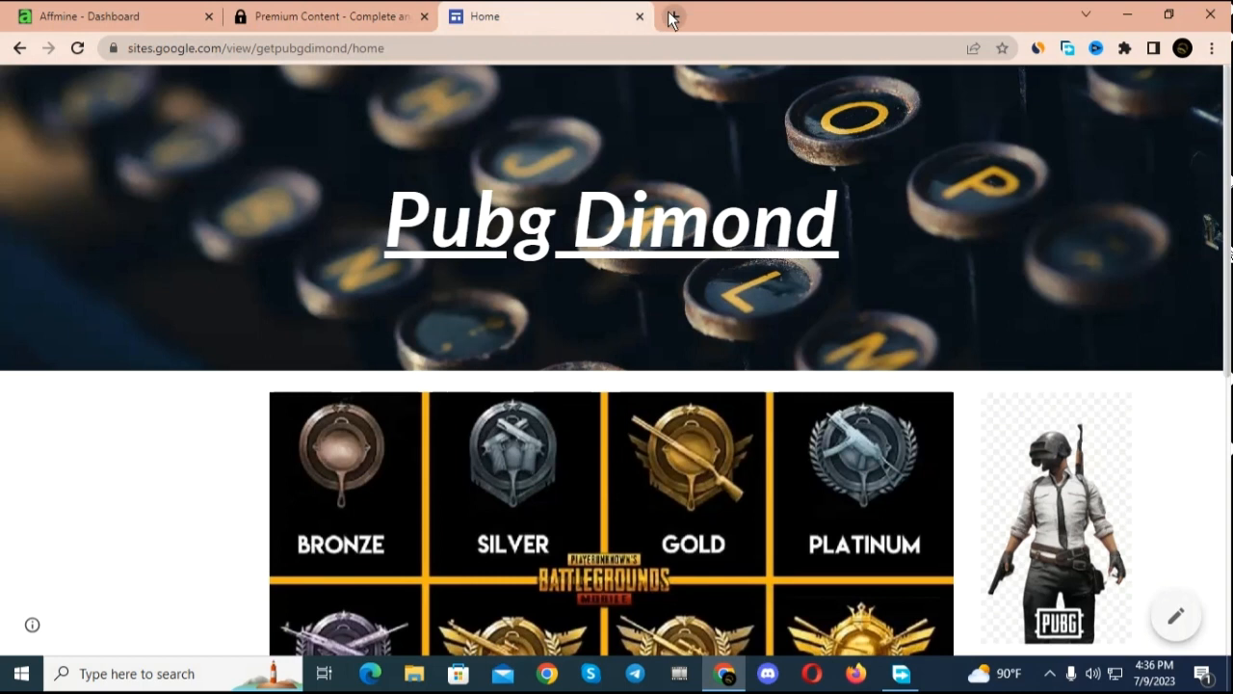
Step: Switch to Firefox and open the Facebook home page
click(858, 675)
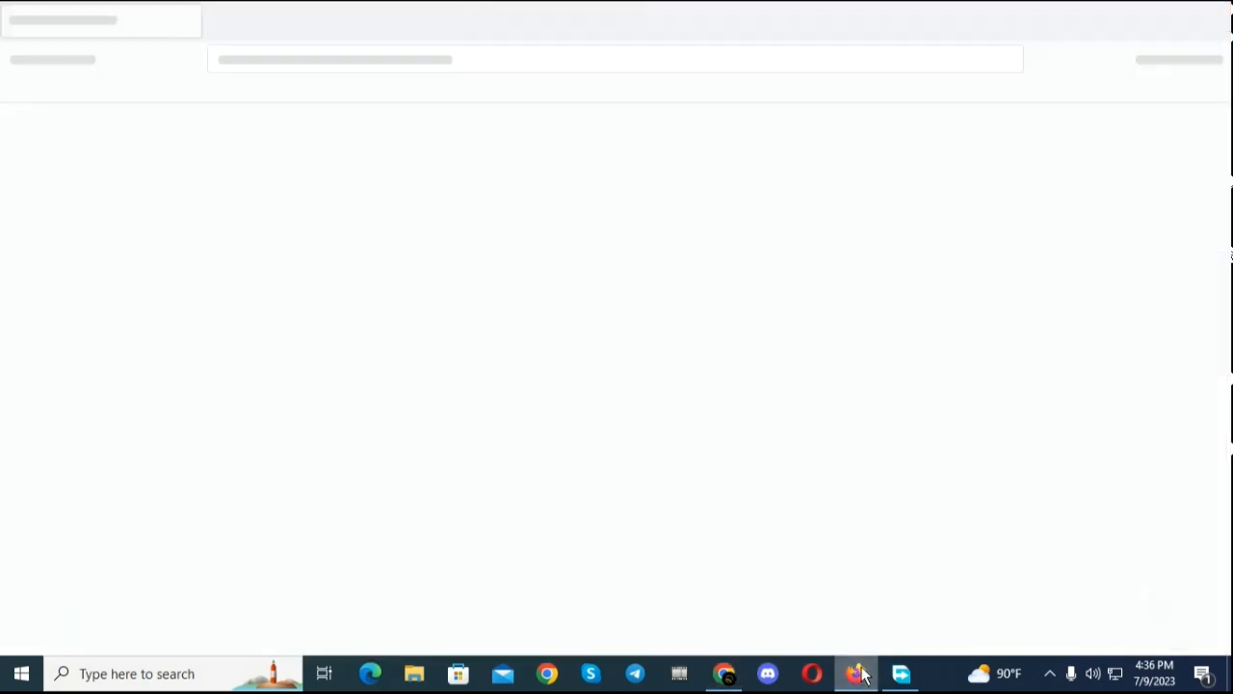
click(212, 488)
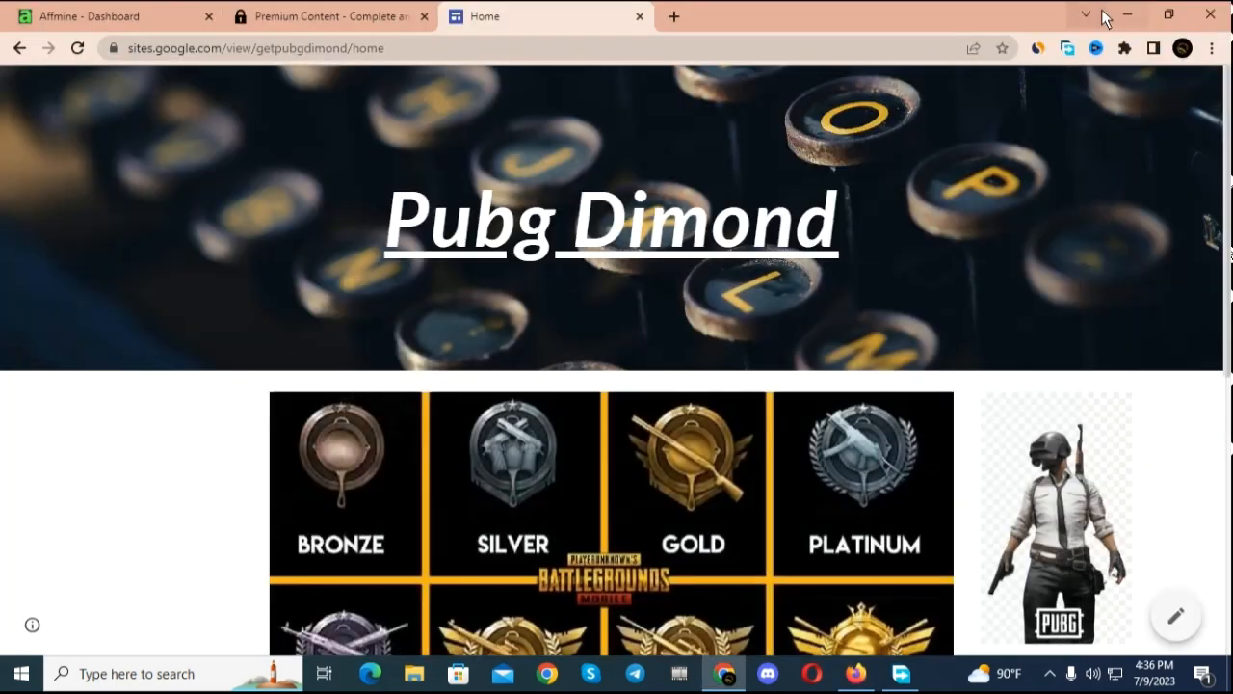
click(1128, 20)
click(1128, 50)
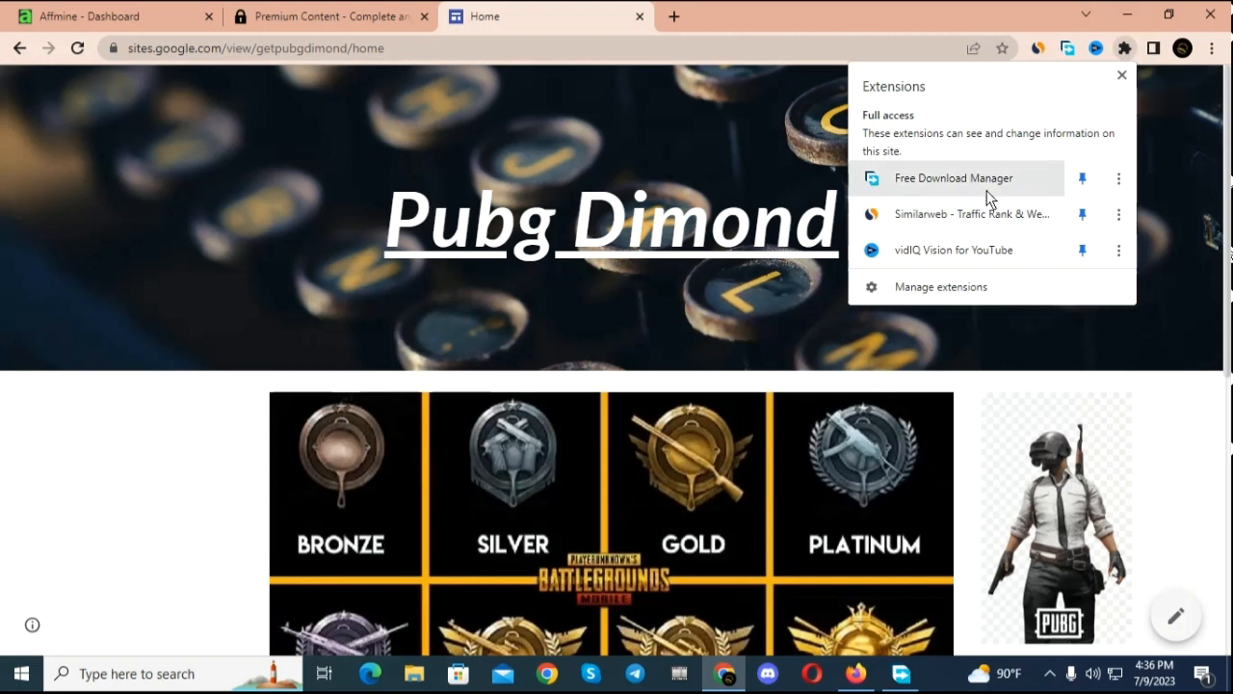
click(1124, 48)
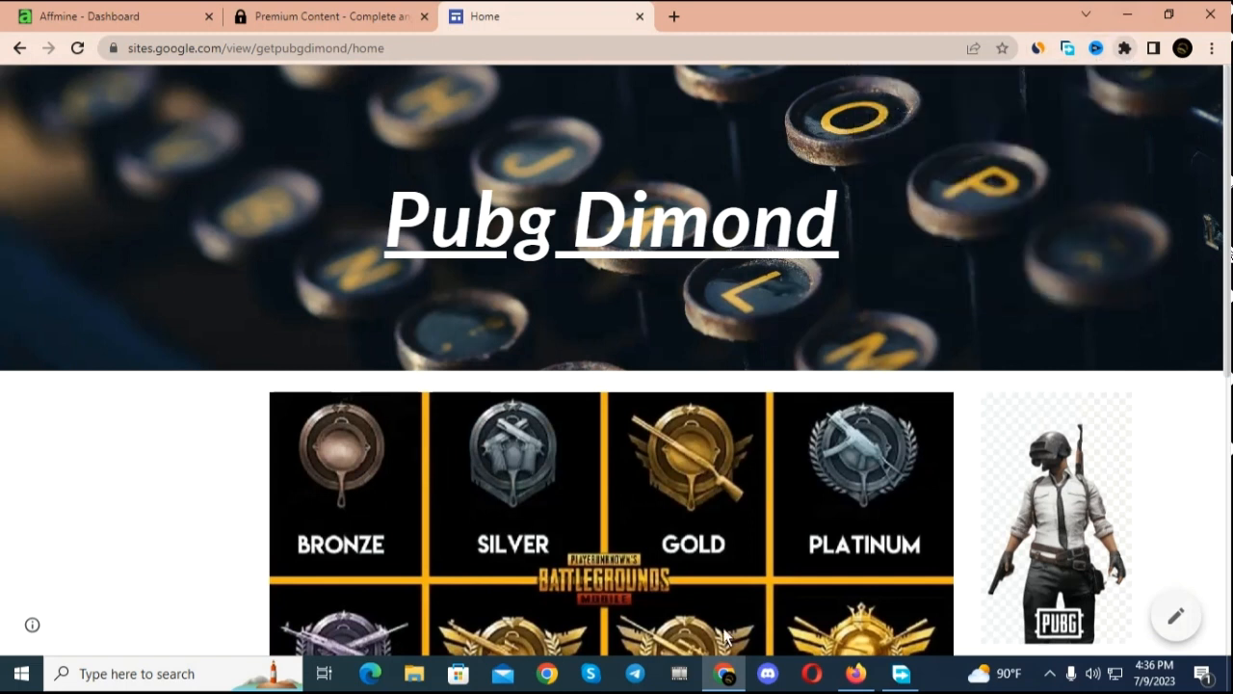
click(841, 684)
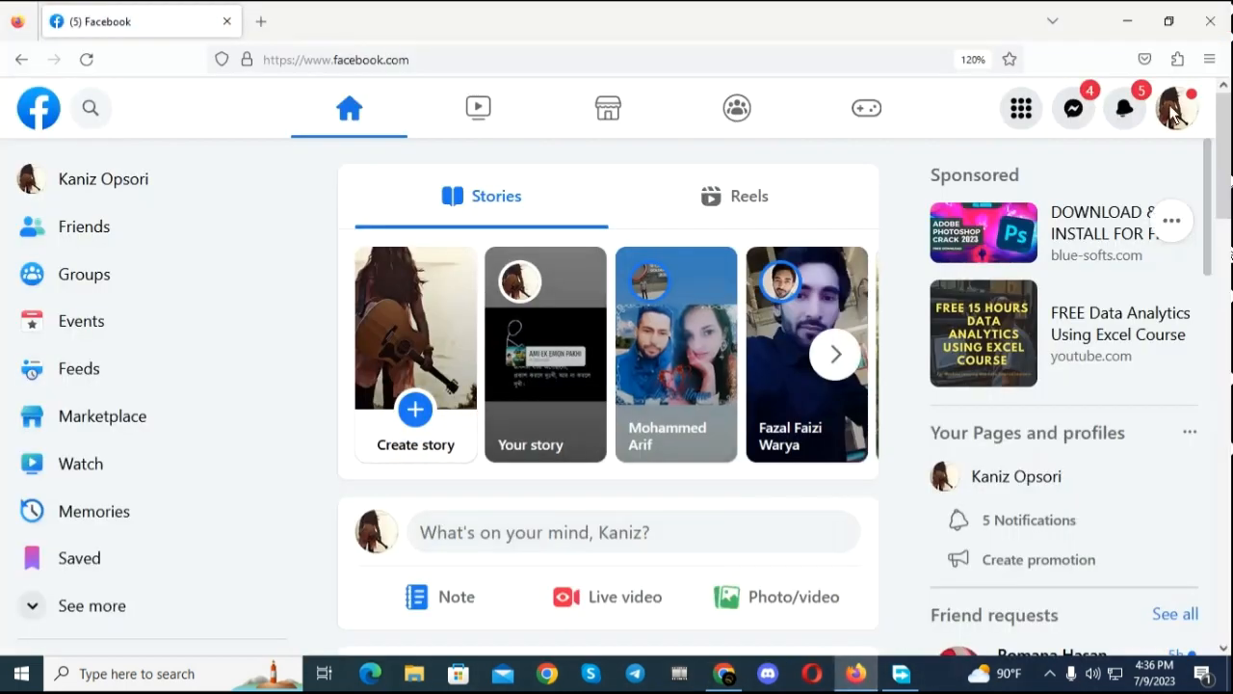
Step: Switch Facebook from the personal profile to the freelancer Page profile
click(1183, 112)
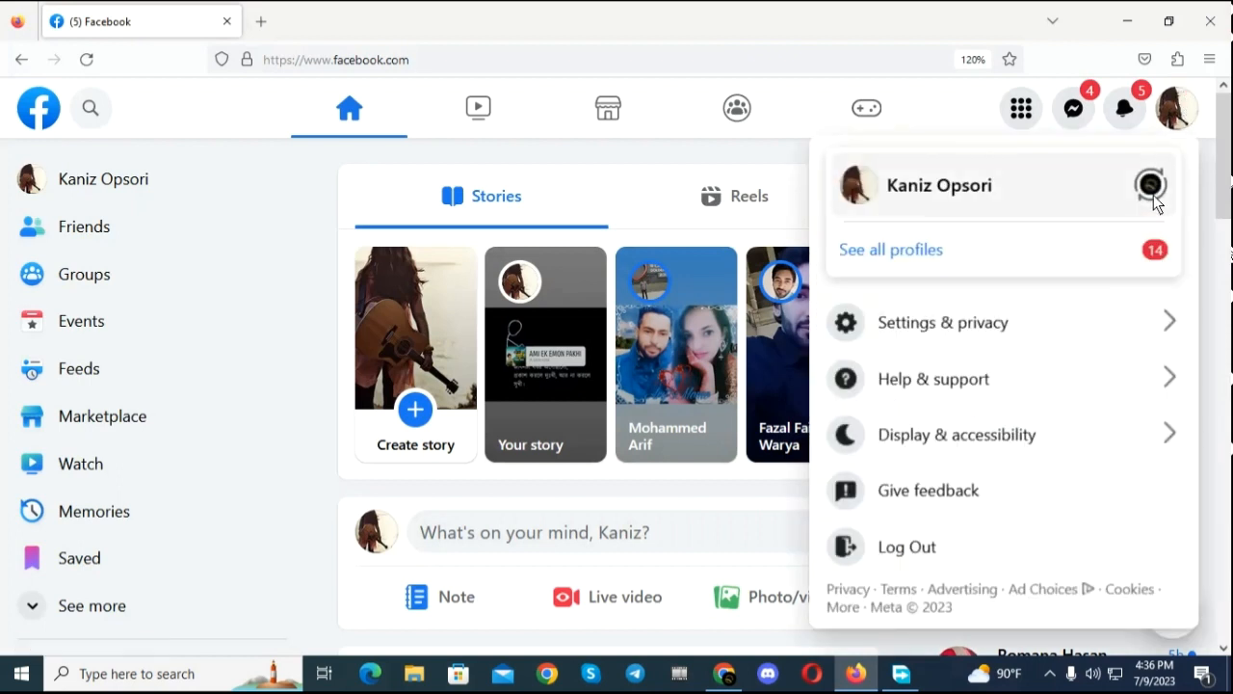
click(1150, 206)
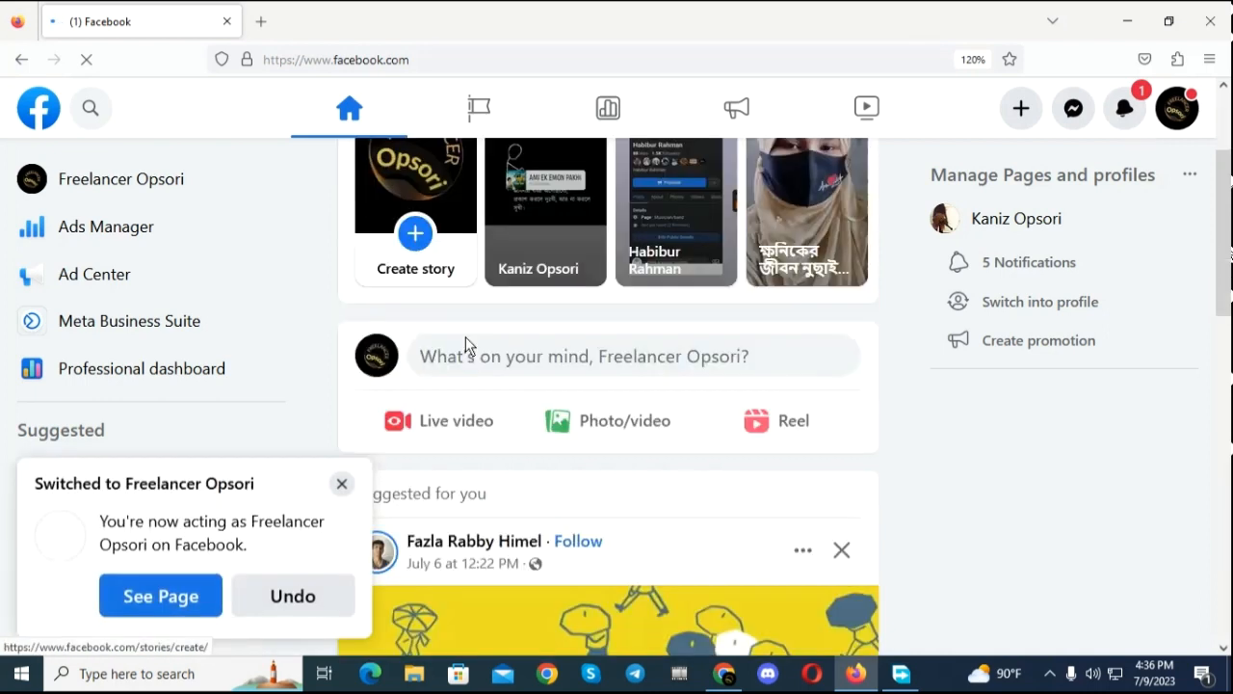
scroll(431, 412, down, 1)
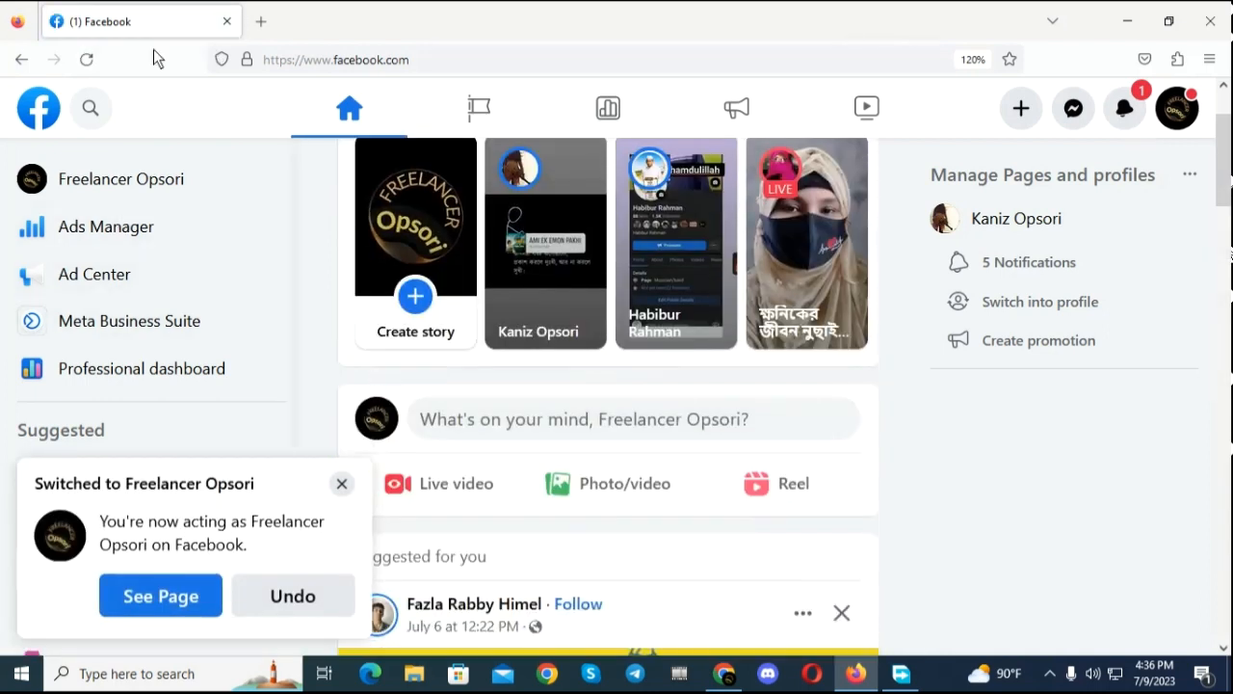
Step: Search Facebook for "pubg dimond"
click(89, 111)
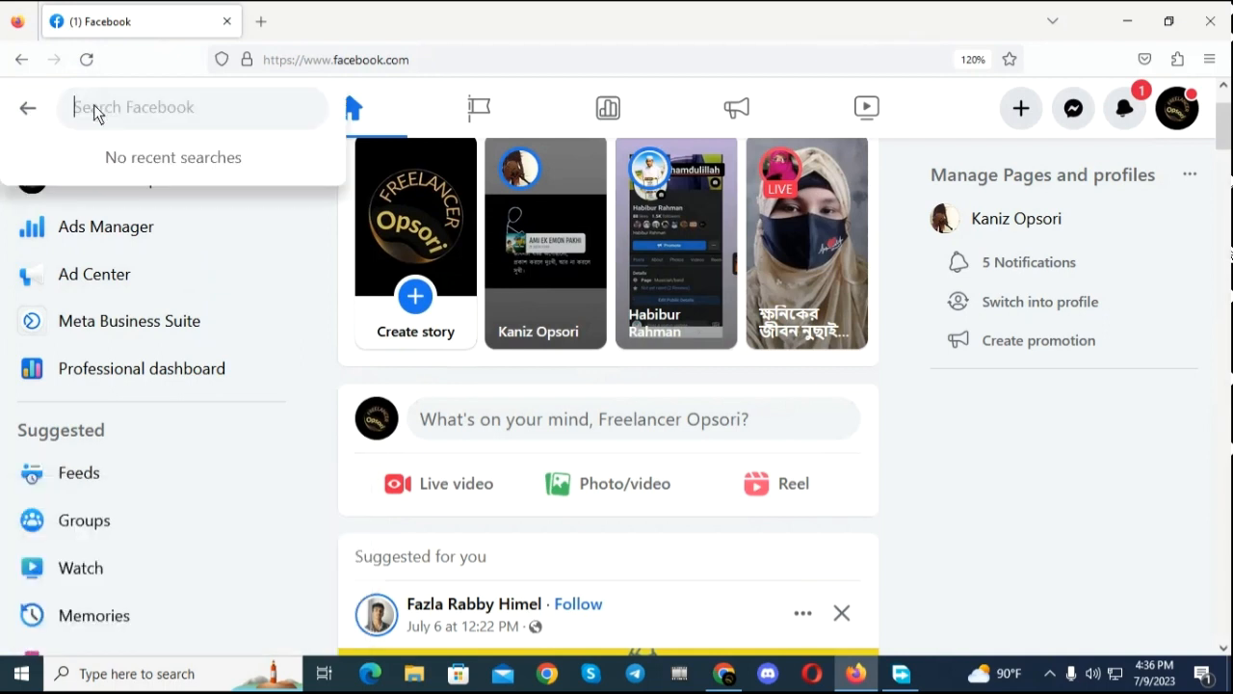
text(pubg)
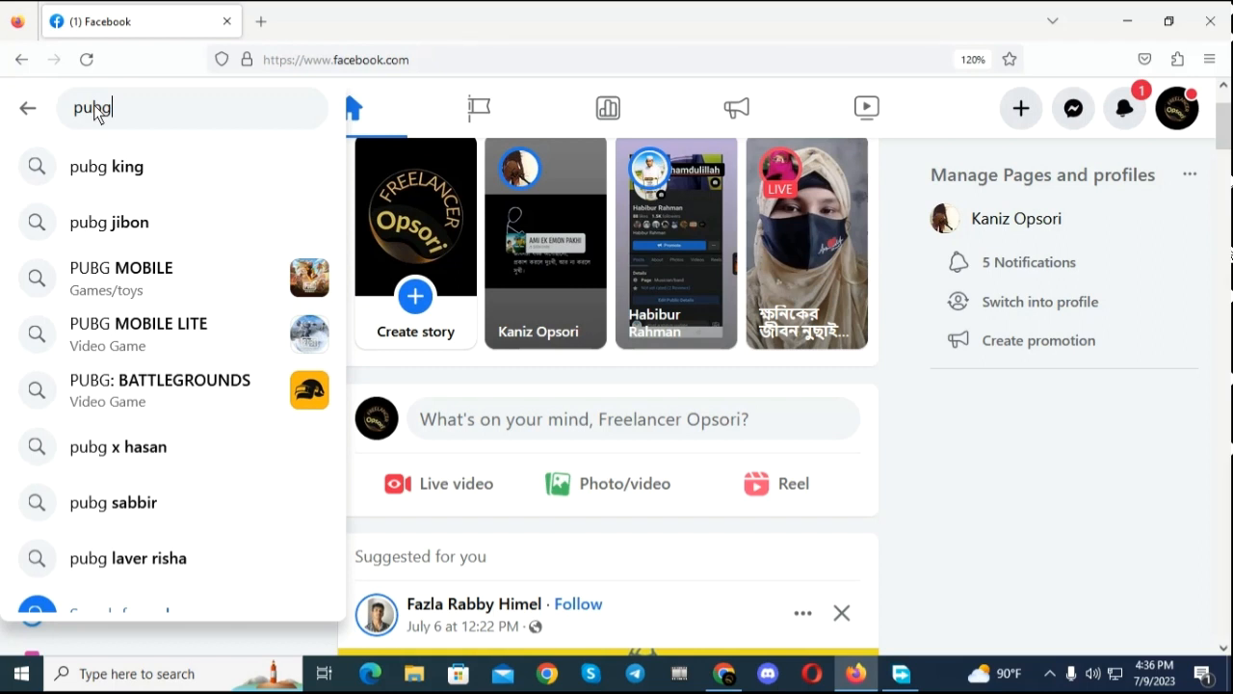
text(da)
key(BackSpace)
text(imond)
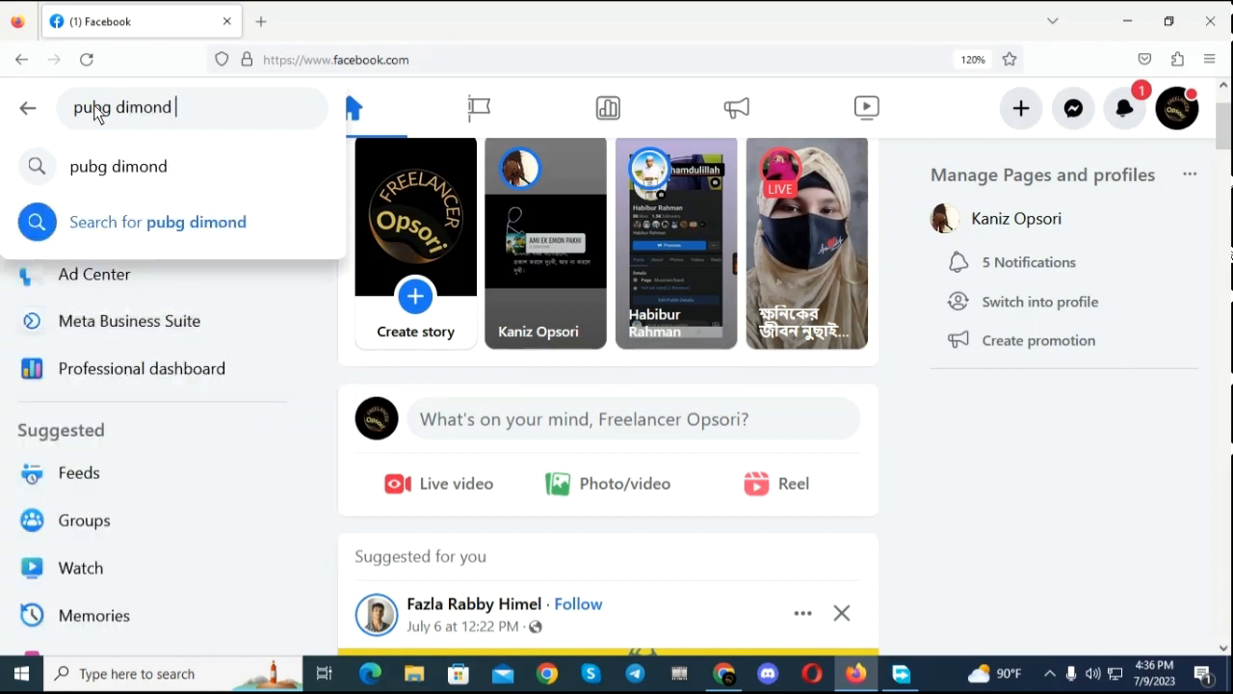
text( usa)
key(BackSpace)
key(BackSpace)
key(BackSpace)
key(BackSpace)
key(Return)
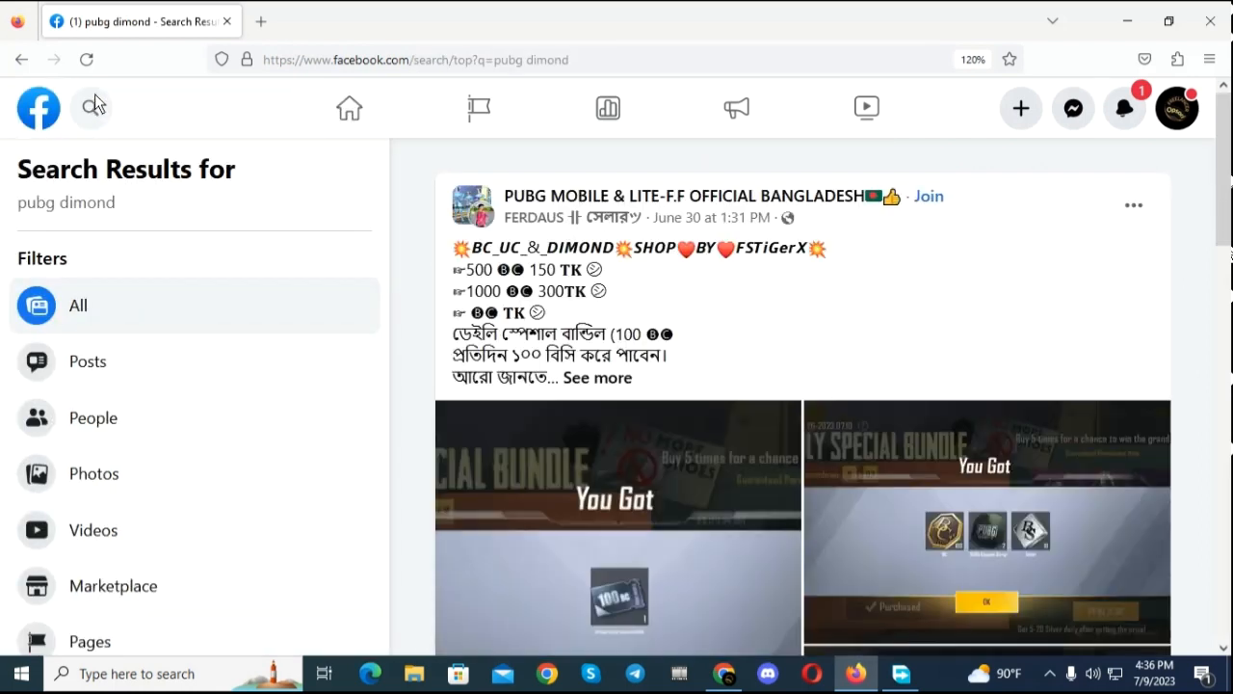
Step: Limit the Facebook search results to groups and look through the listed PUBG groups
scroll(708, 164, down, 4)
scroll(709, 172, up, 3)
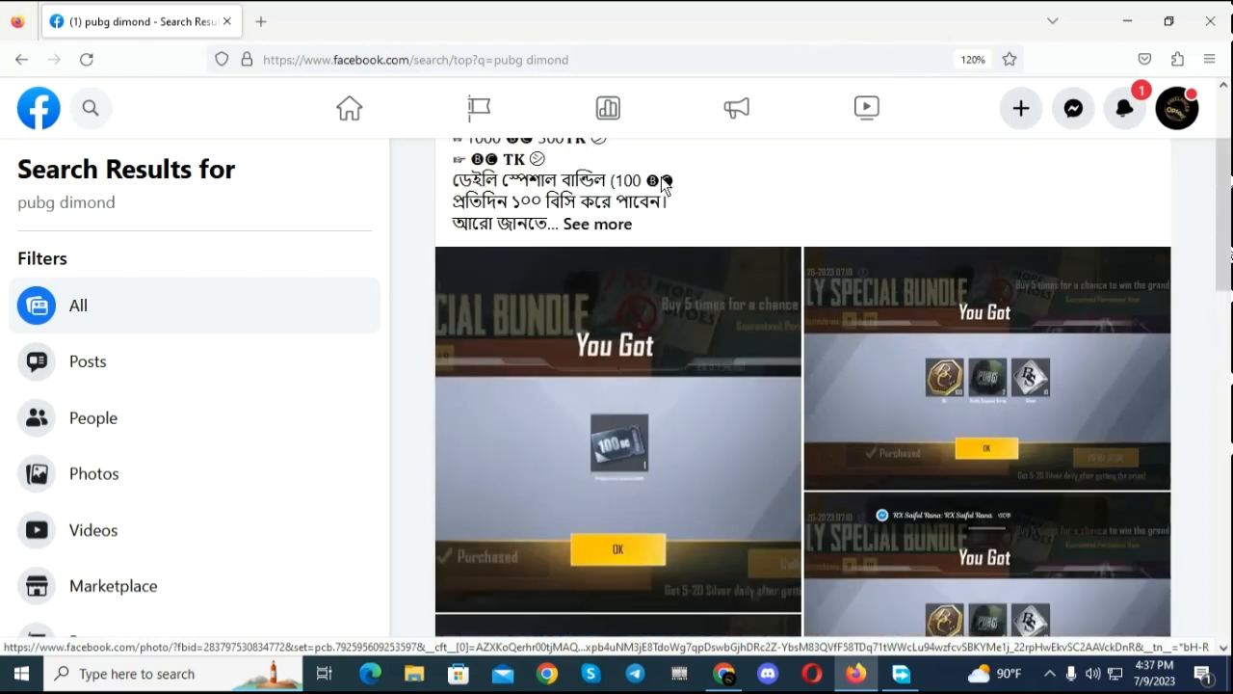
scroll(113, 506, down, 1)
scroll(114, 506, down, 1)
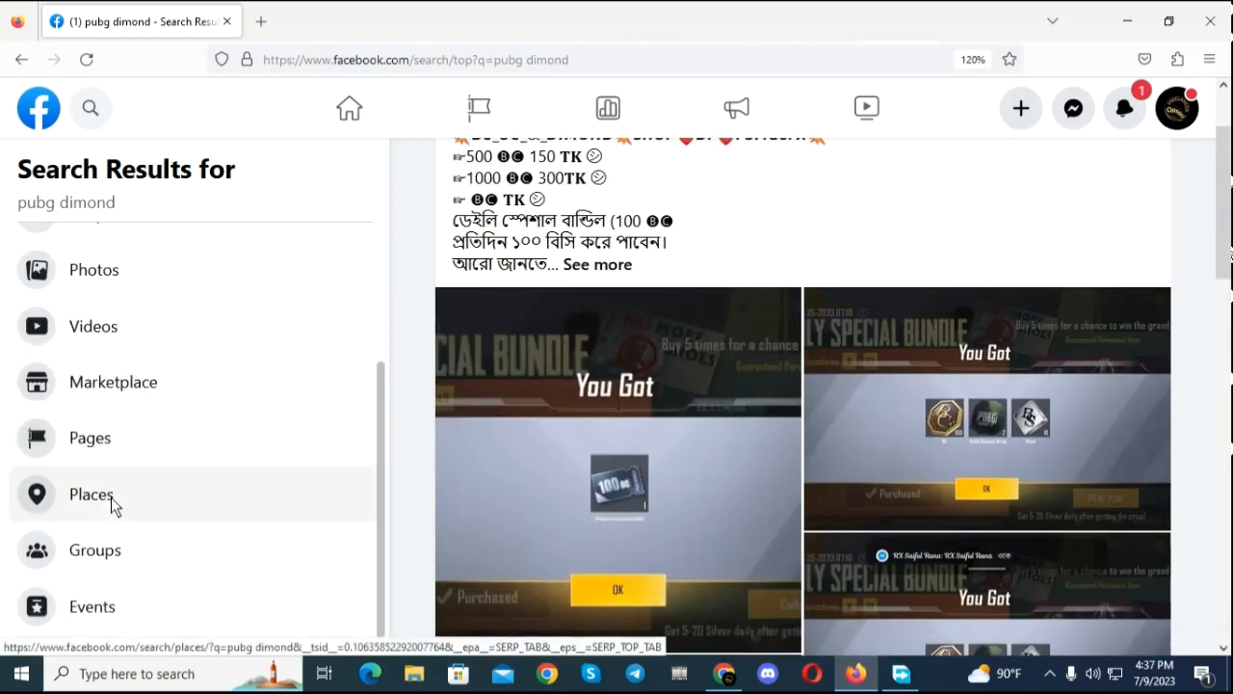
click(127, 553)
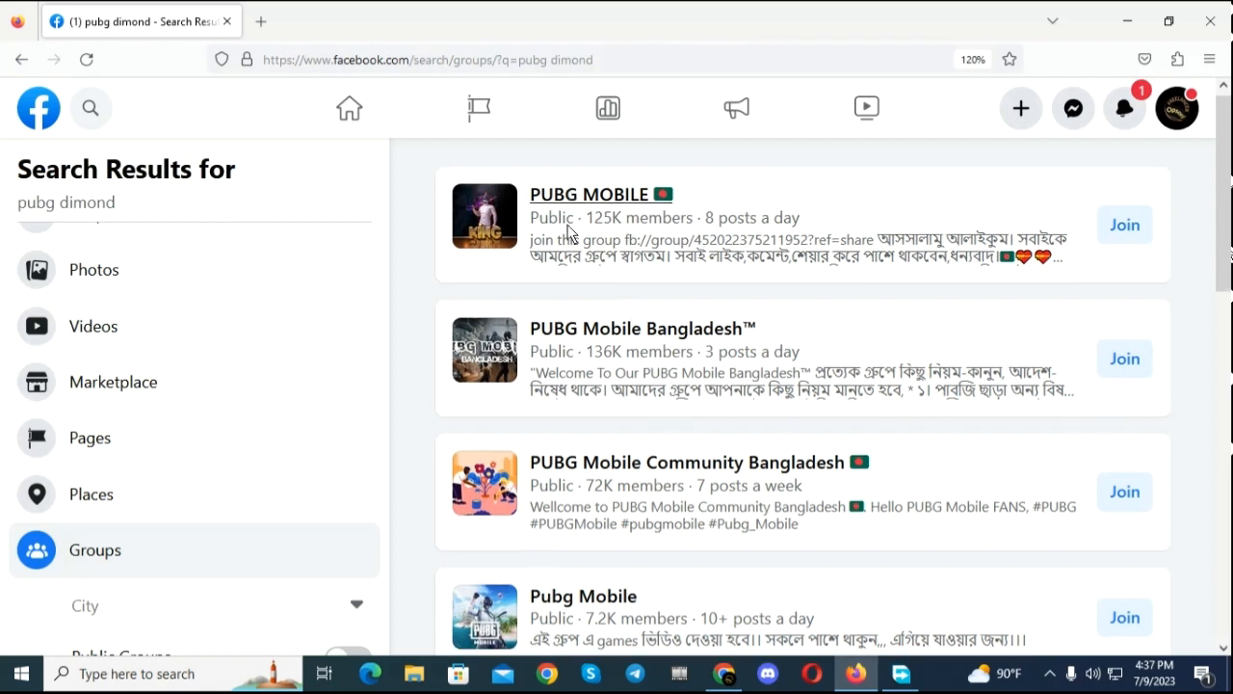
scroll(731, 276, down, 8)
scroll(731, 275, down, 1)
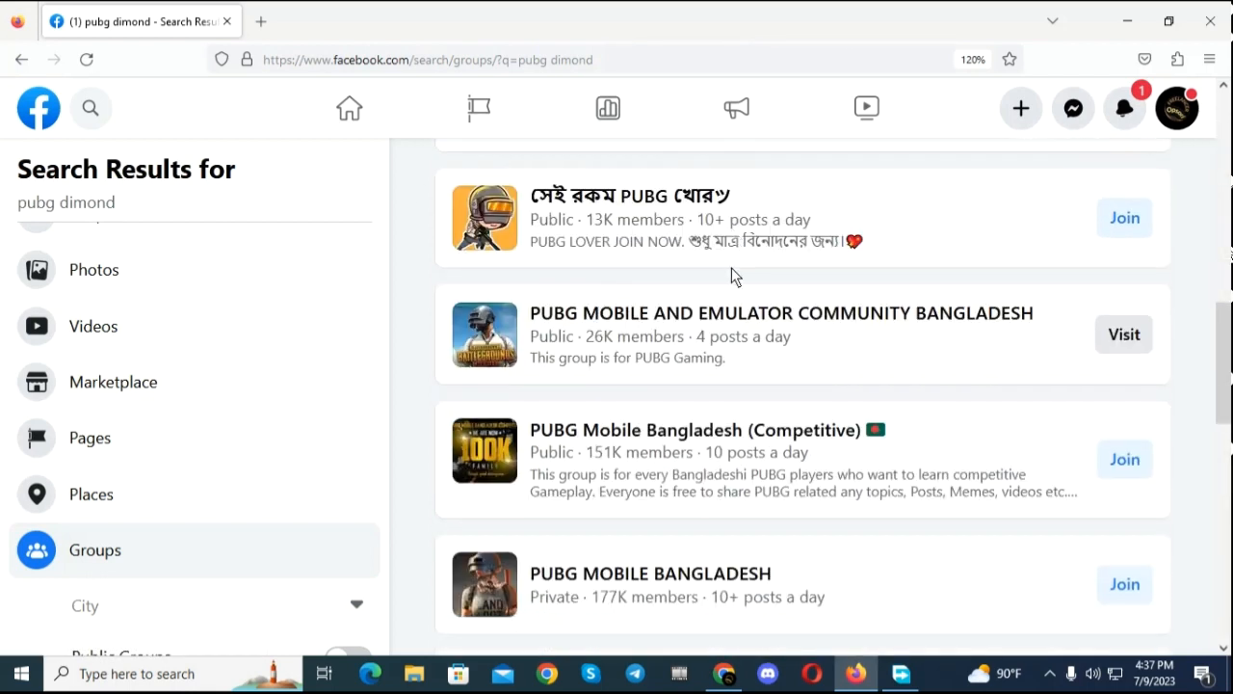
scroll(731, 276, down, 3)
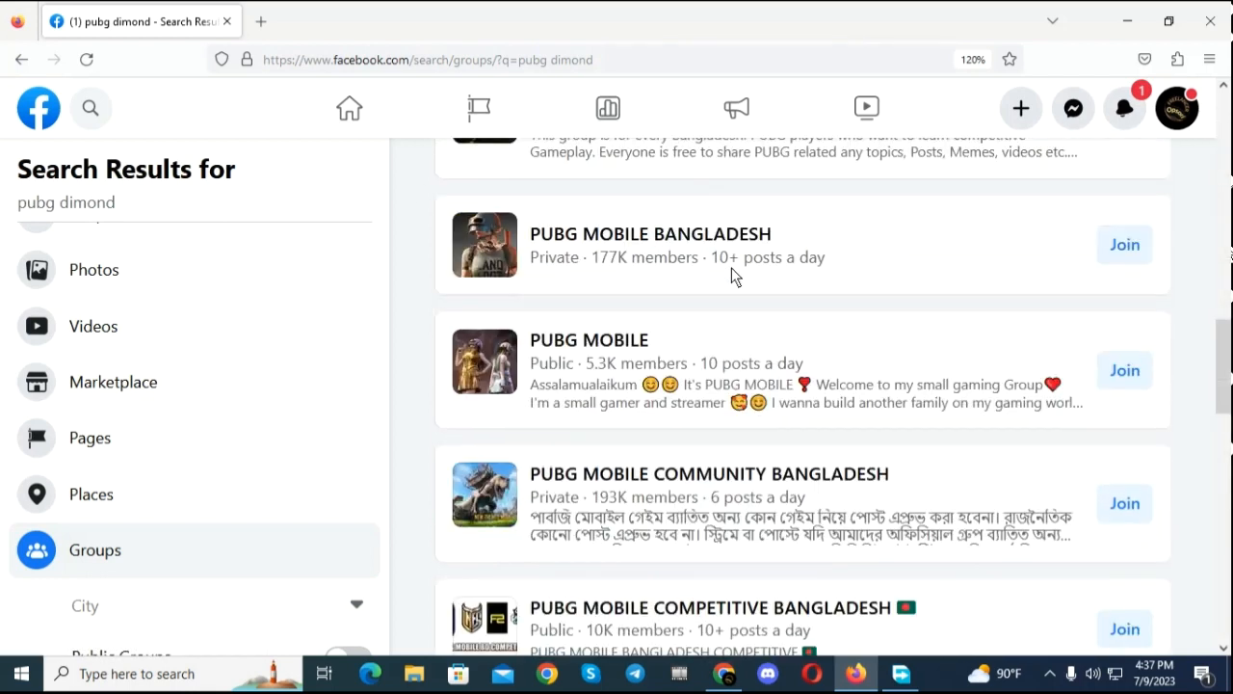
scroll(732, 278, down, 4)
scroll(722, 308, up, 9)
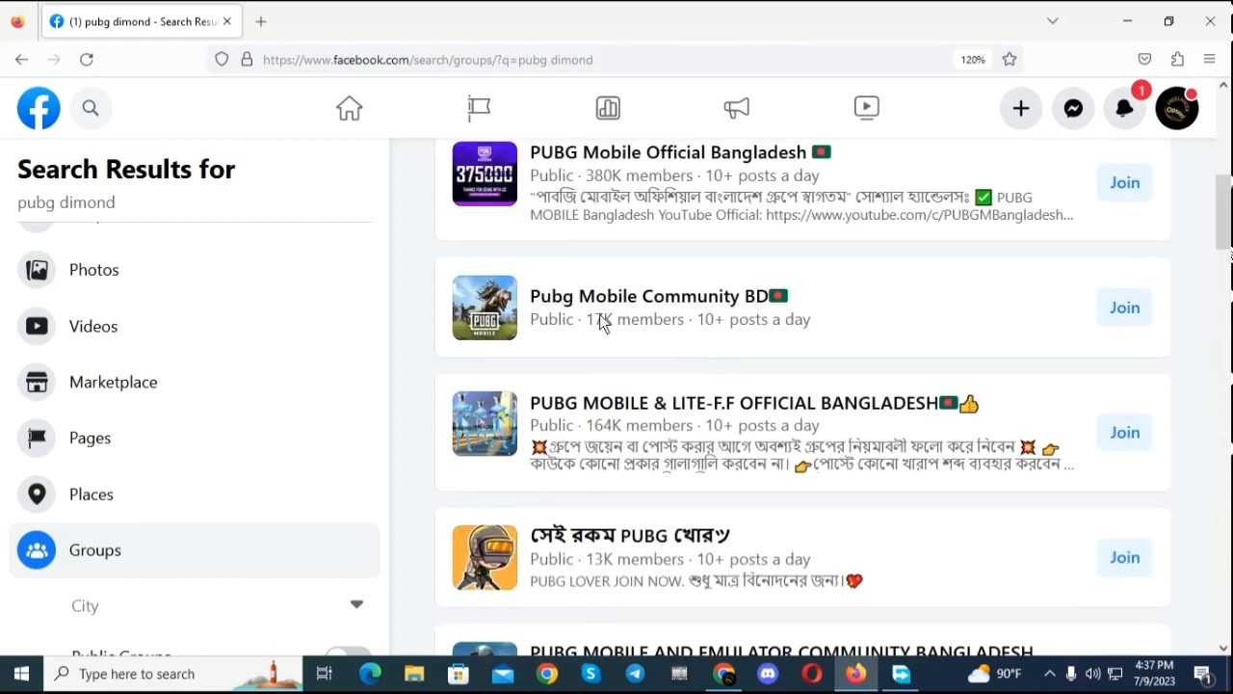
Step: Open the PUBG MOBILE group from the search results, look over its page, and return to the group results
scroll(1104, 268, up, 4)
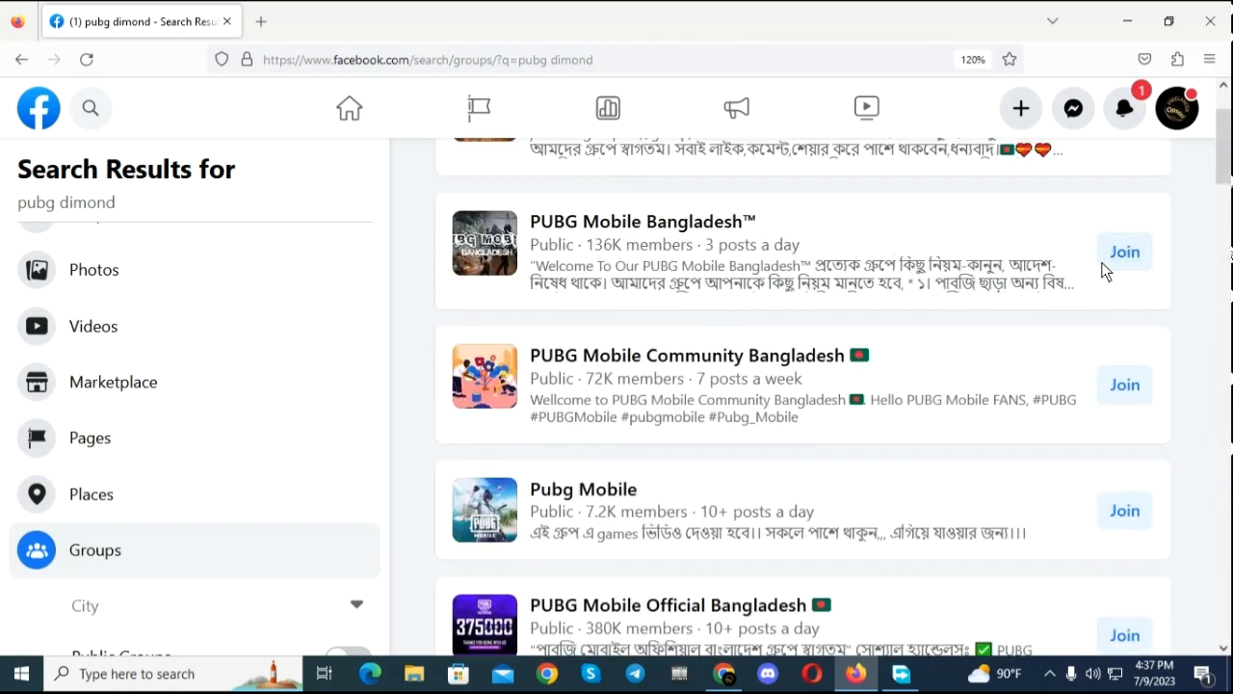
scroll(1105, 260, up, 1)
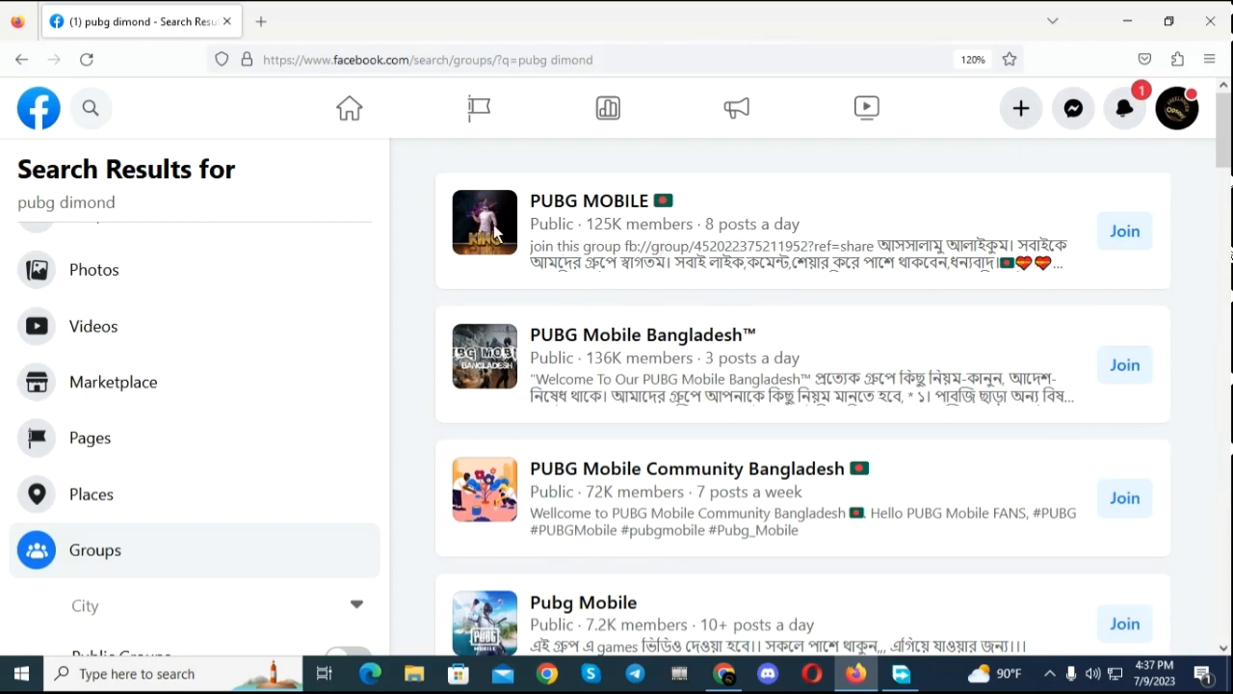
click(572, 204)
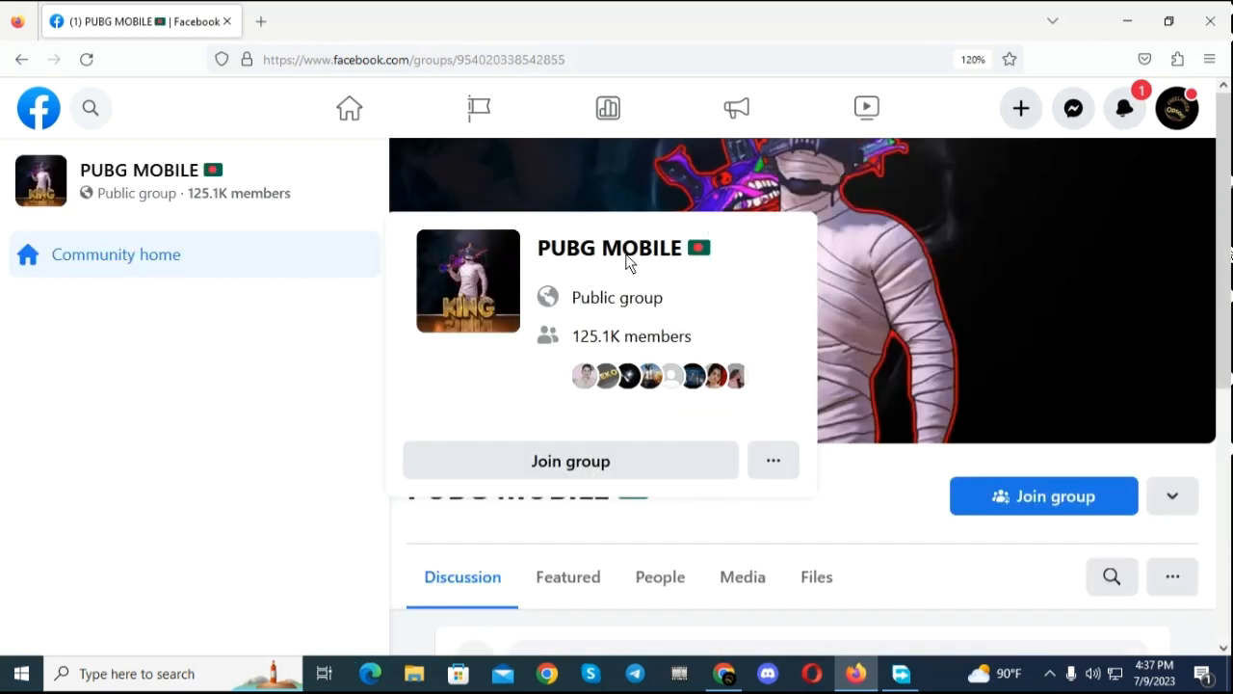
scroll(337, 414, down, 5)
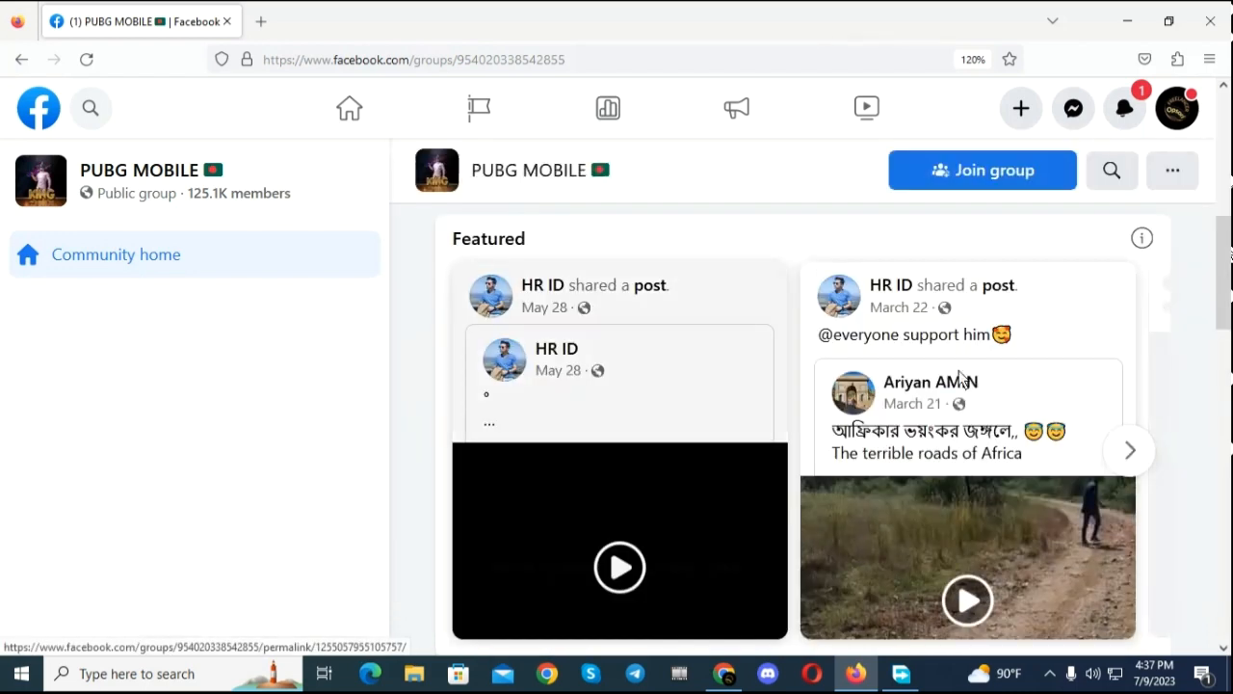
scroll(244, 343, up, 4)
scroll(245, 334, up, 1)
scroll(617, 408, down, 3)
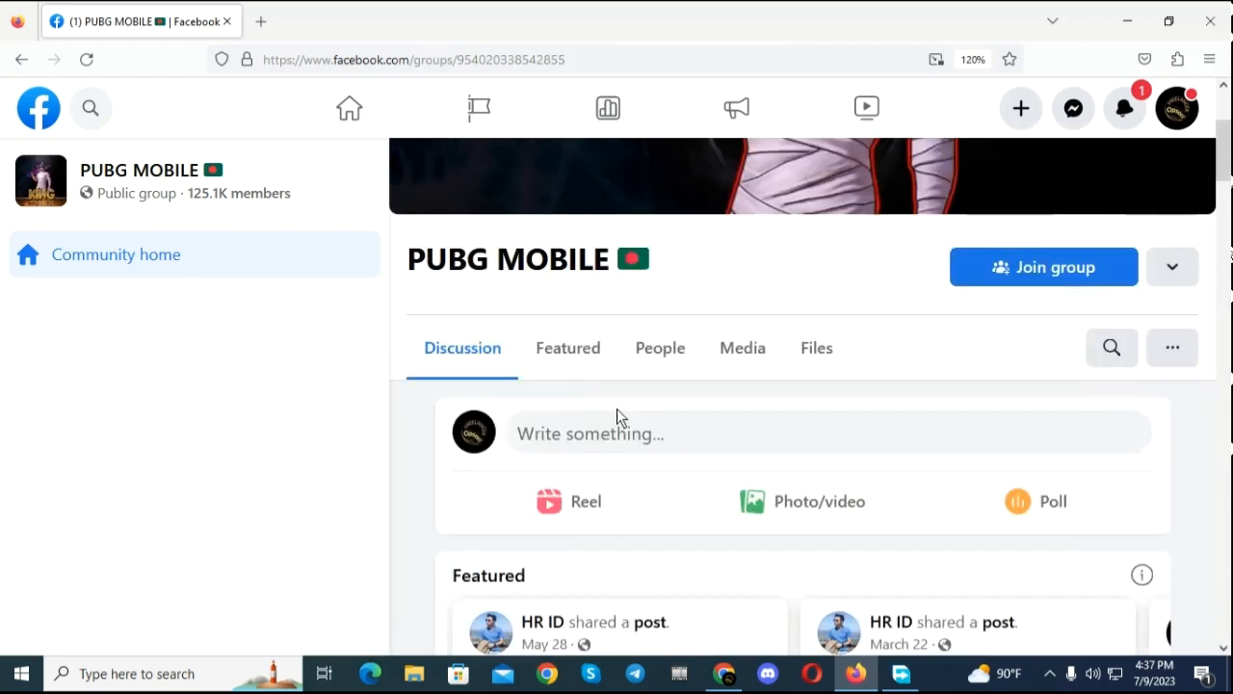
scroll(704, 418, up, 3)
click(17, 59)
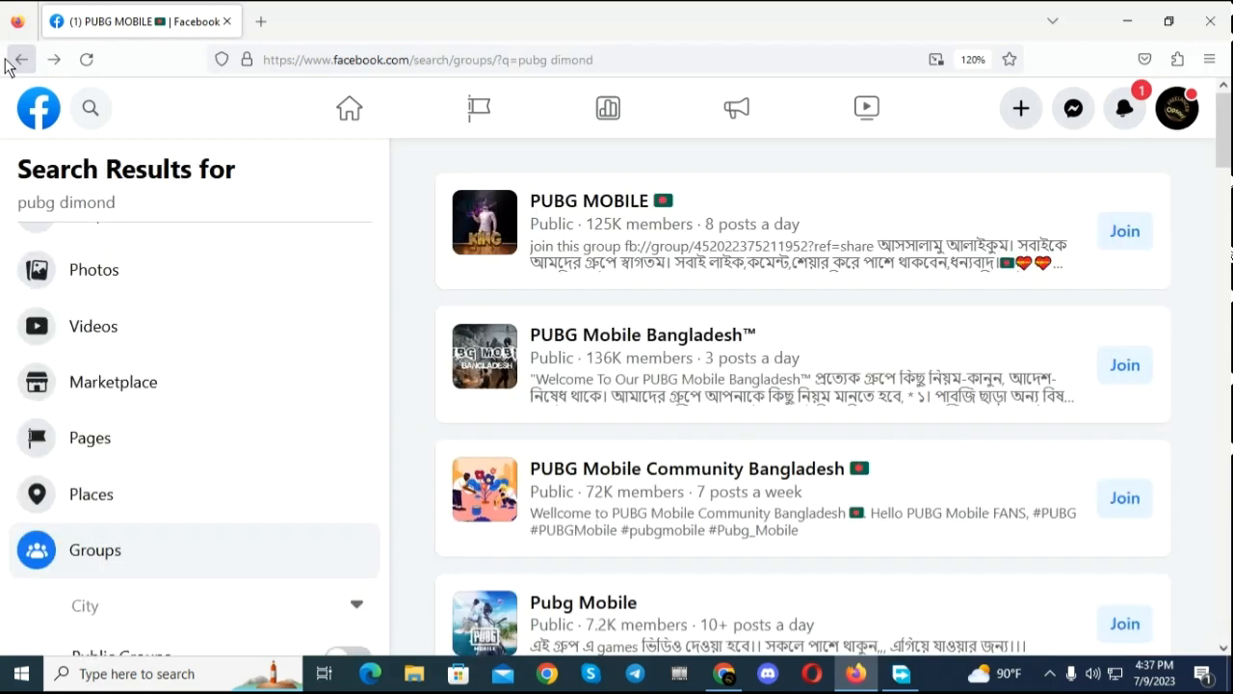
Step: Join the PUBG MOBILE group from the search results and from the group's own media page
click(1129, 235)
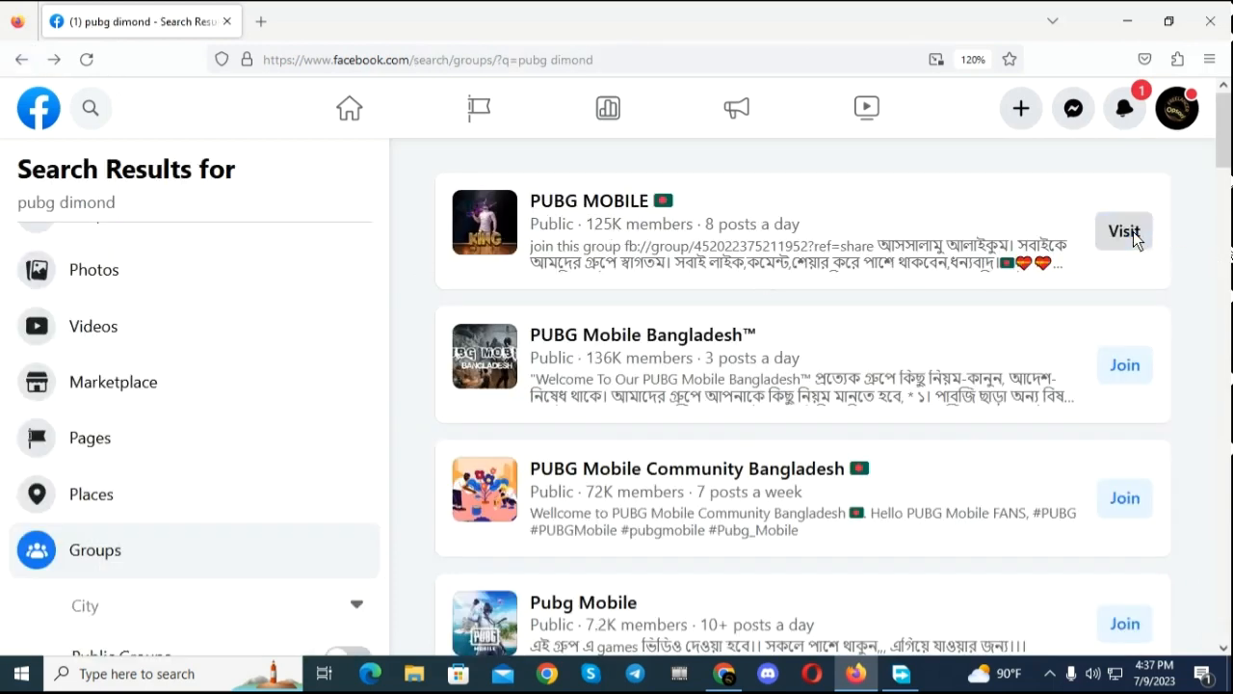
click(561, 204)
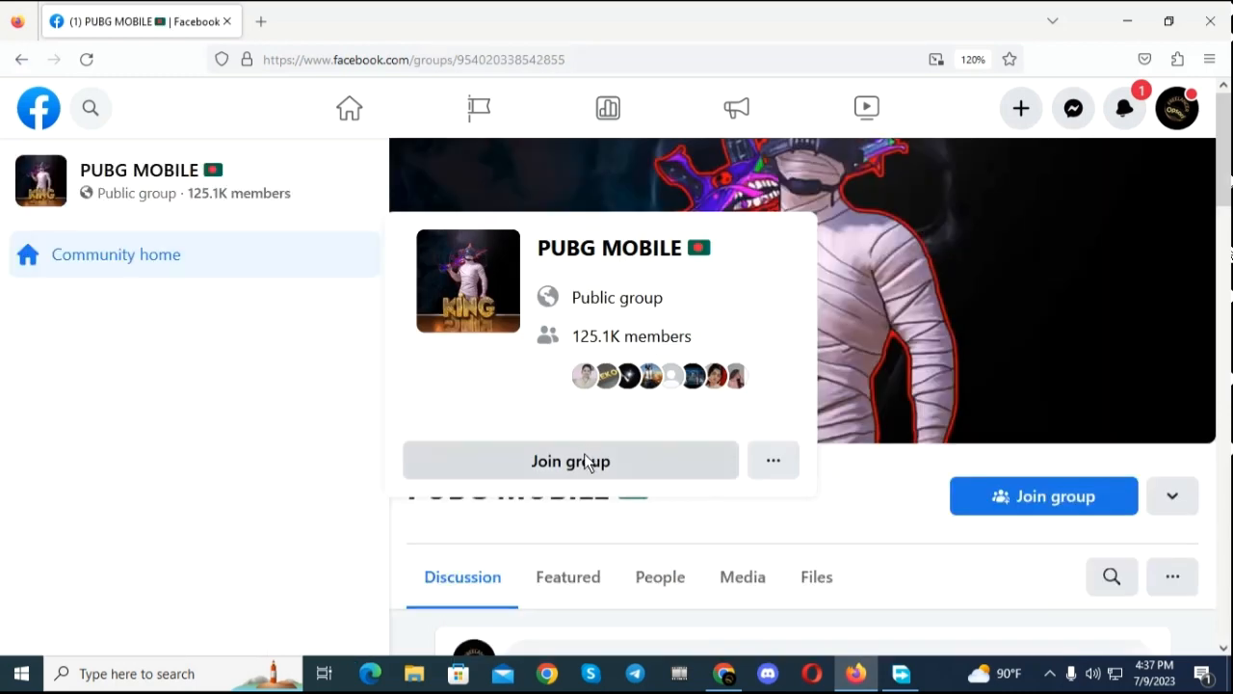
click(711, 564)
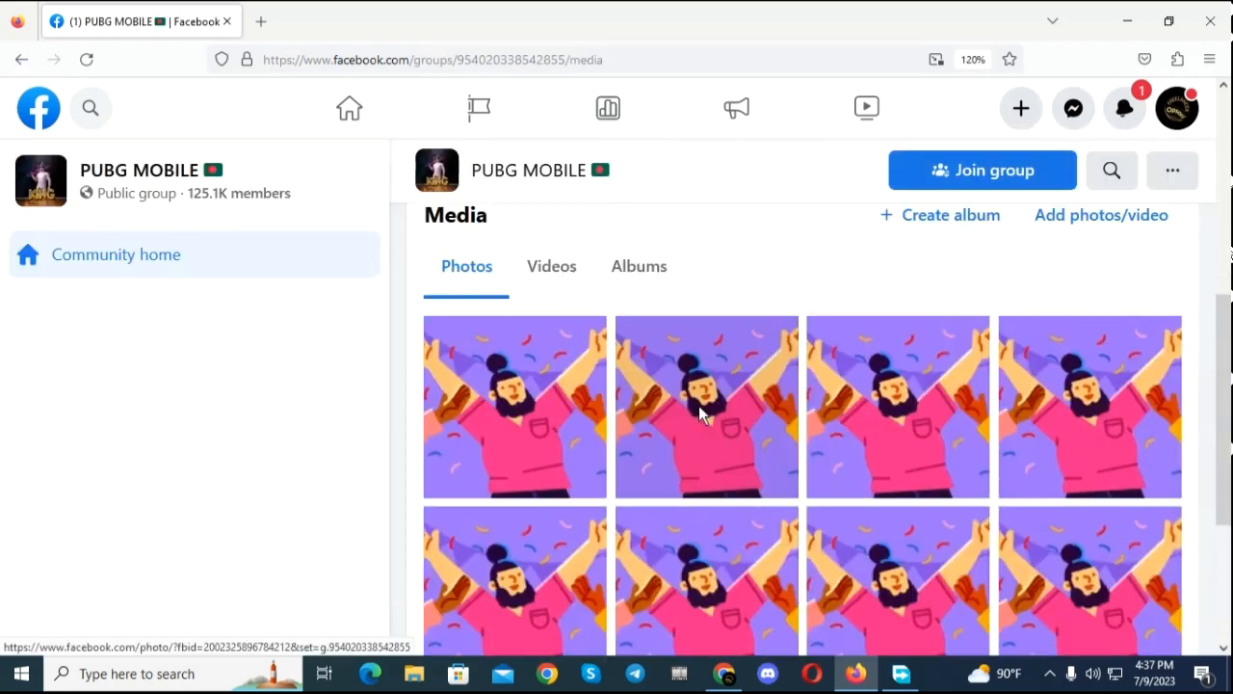
scroll(661, 415, down, 3)
scroll(661, 417, down, 3)
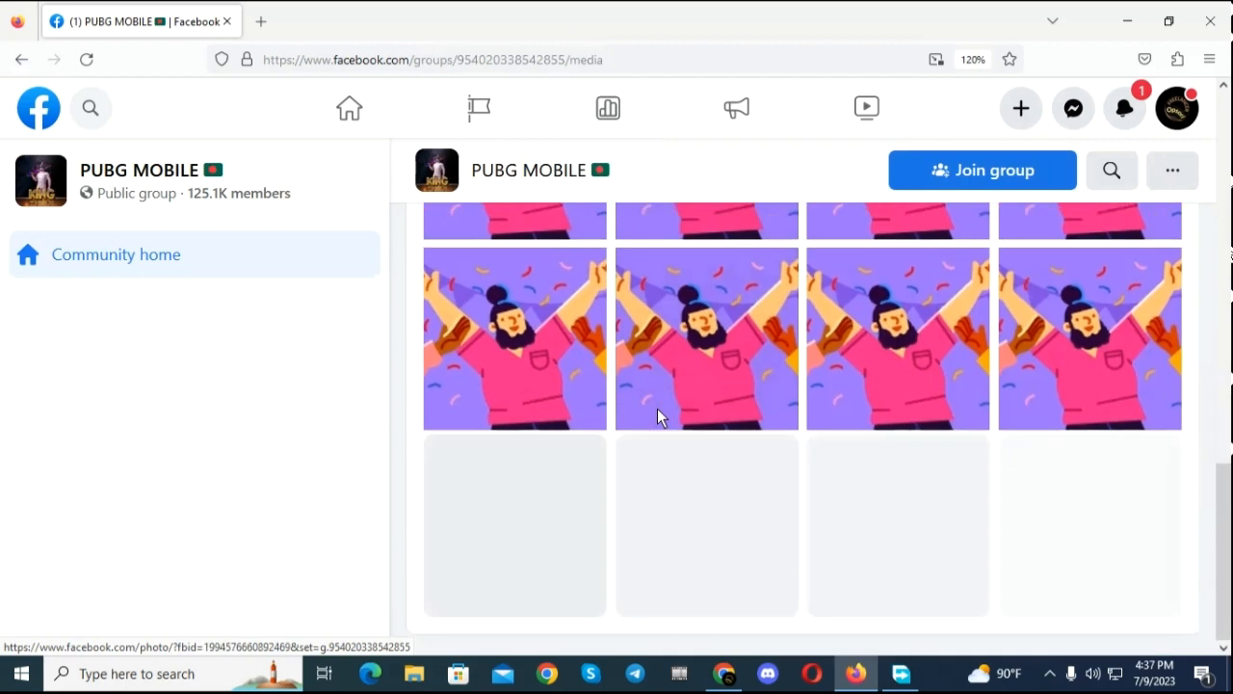
click(963, 171)
Step: Look through the joined group's media photos and the related groups suggested on its page
scroll(848, 364, down, 2)
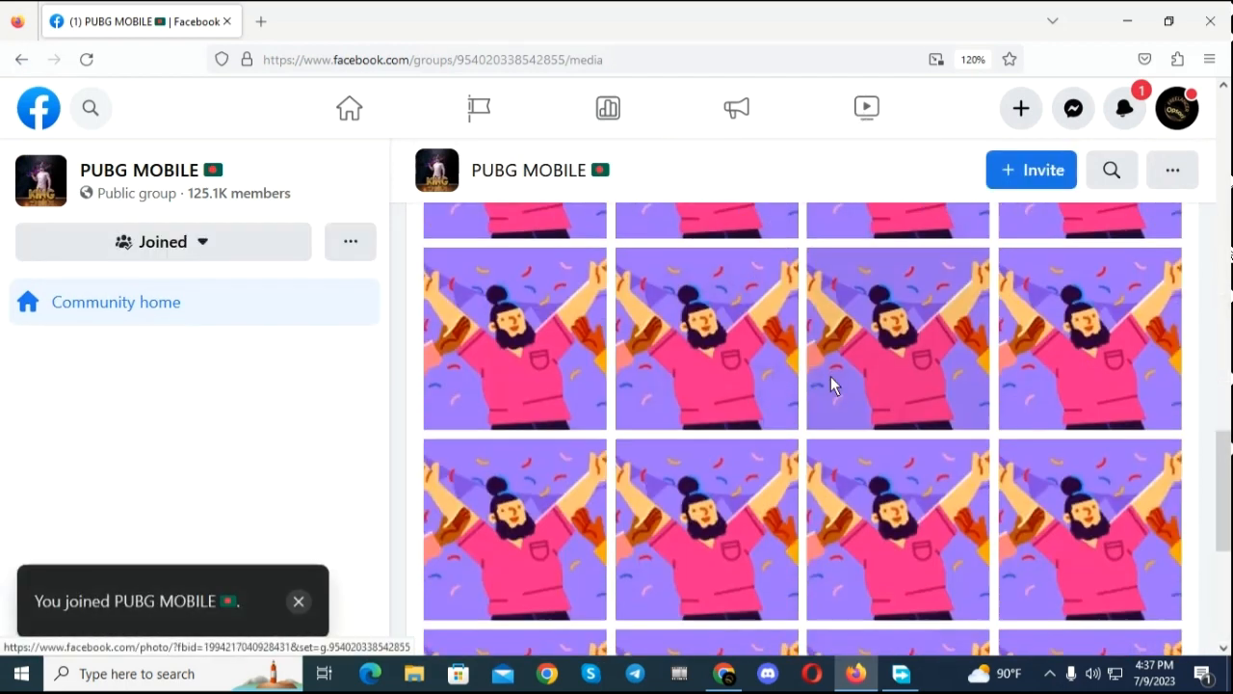
scroll(852, 352, down, 5)
scroll(858, 333, up, 12)
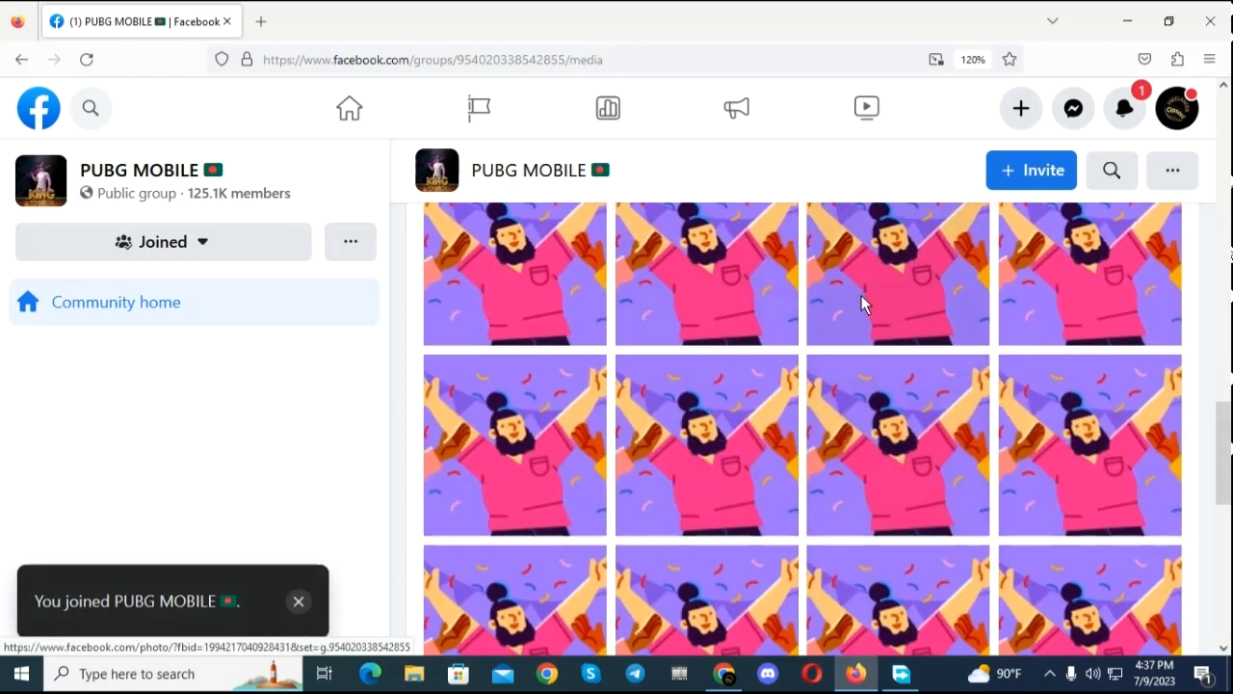
scroll(836, 323, up, 8)
scroll(782, 352, down, 5)
scroll(775, 347, up, 1)
scroll(775, 347, down, 5)
scroll(754, 339, up, 10)
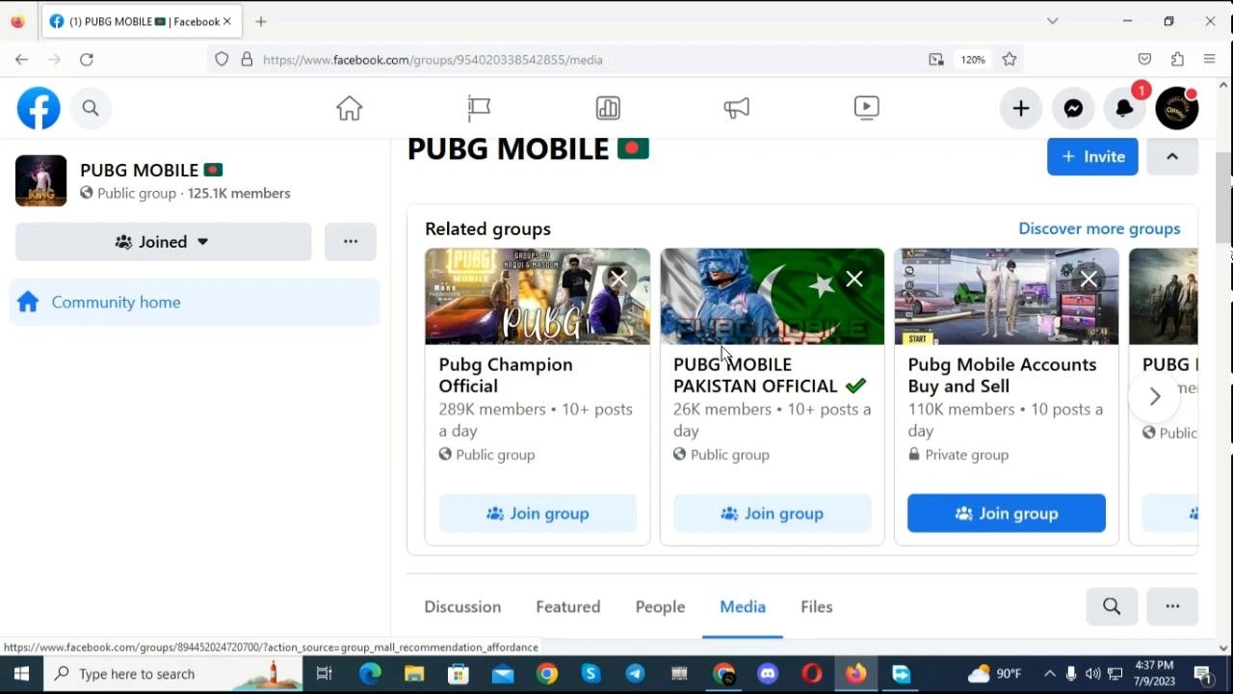
scroll(715, 357, down, 3)
scroll(790, 457, down, 2)
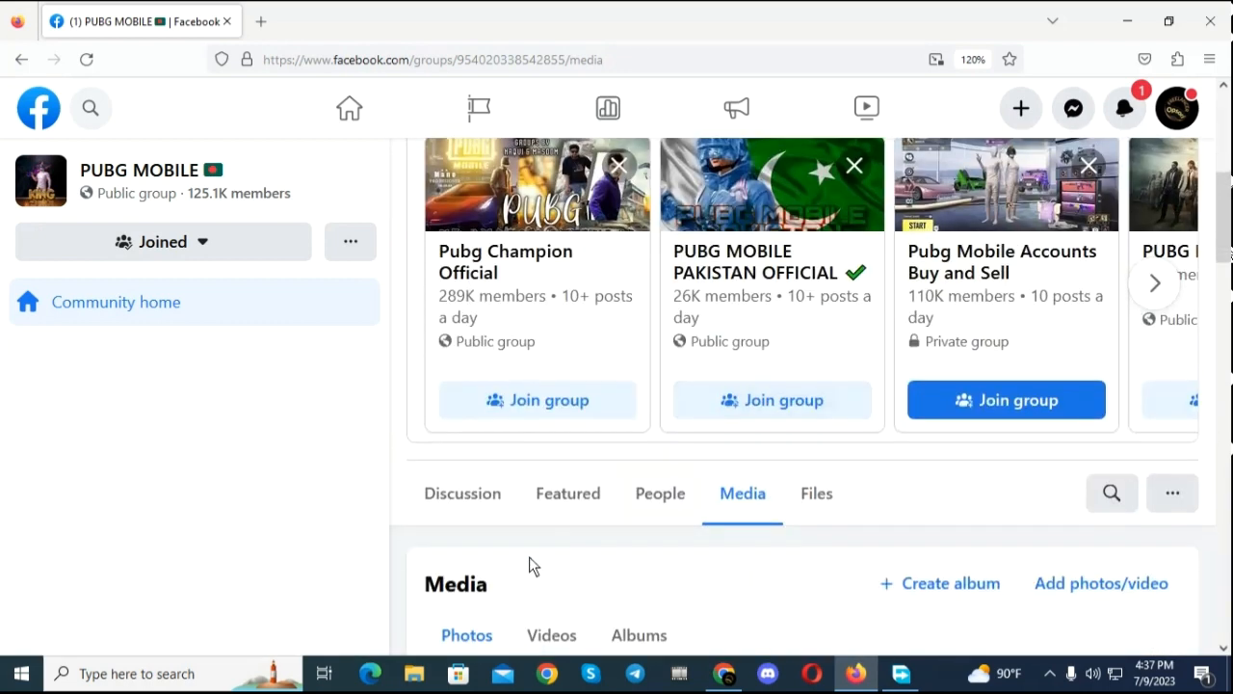
Step: Open the PUBG MOBILE group's discussion and look through its posts for one to comment on
click(447, 502)
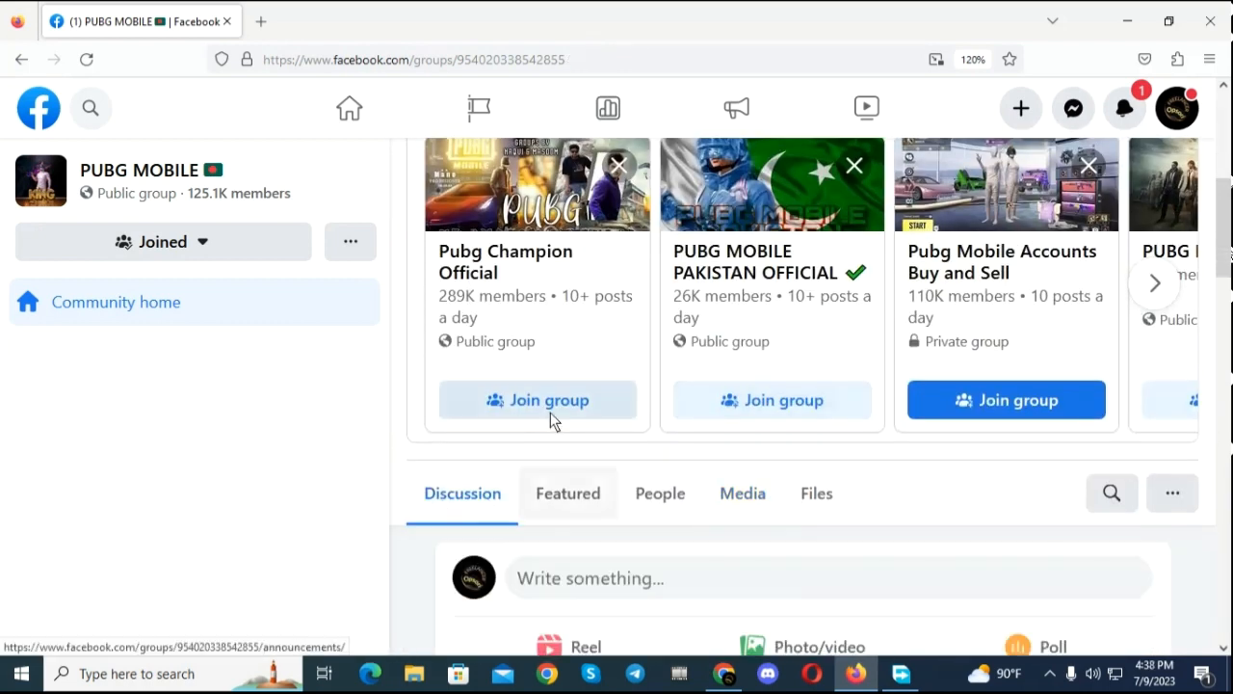
scroll(550, 414, down, 4)
scroll(552, 425, down, 6)
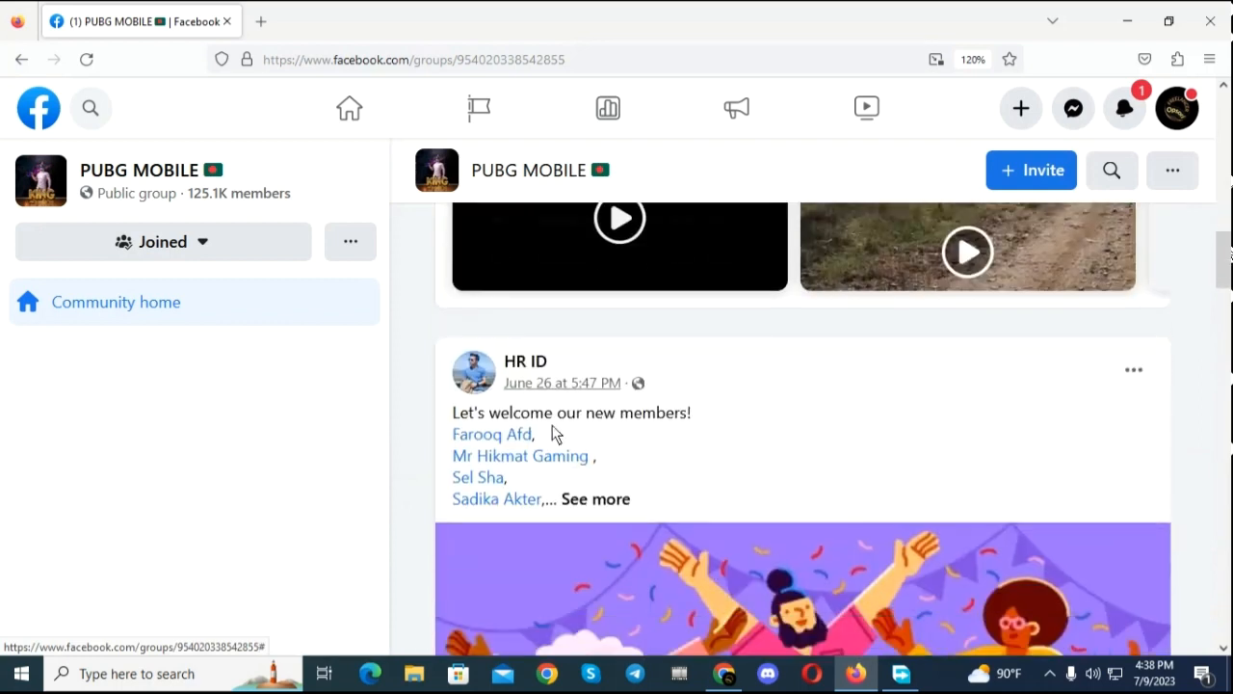
scroll(552, 432, down, 4)
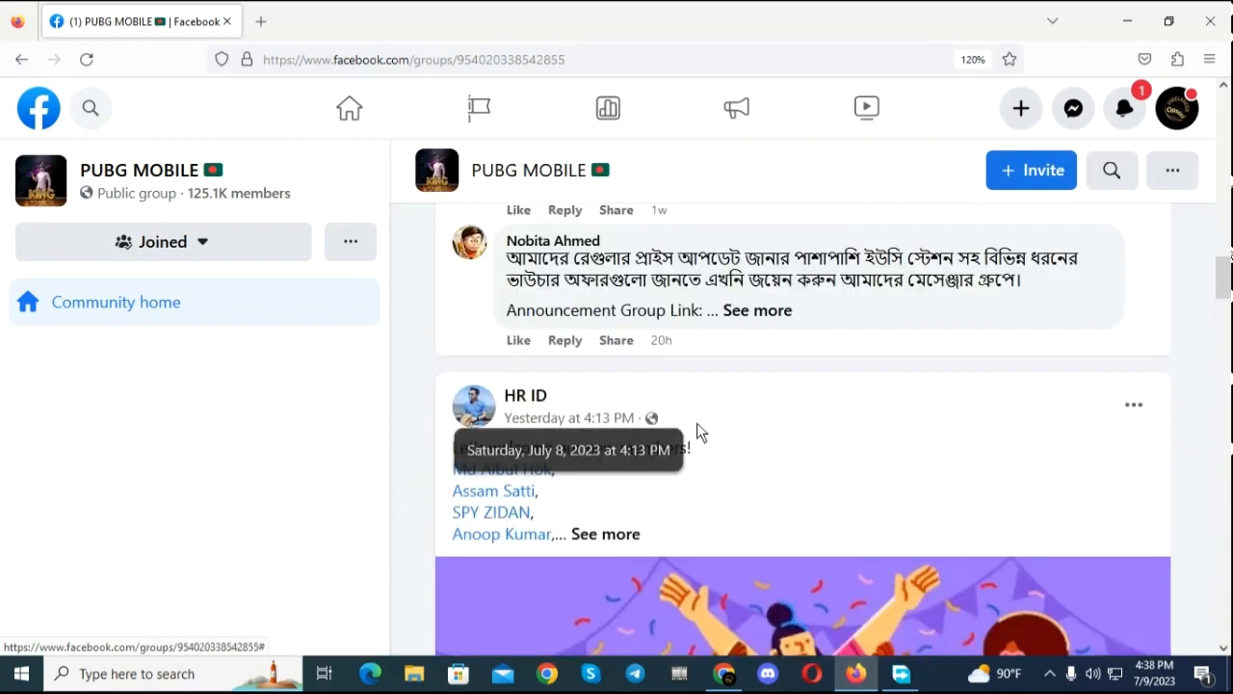
scroll(675, 428, down, 3)
scroll(654, 427, down, 5)
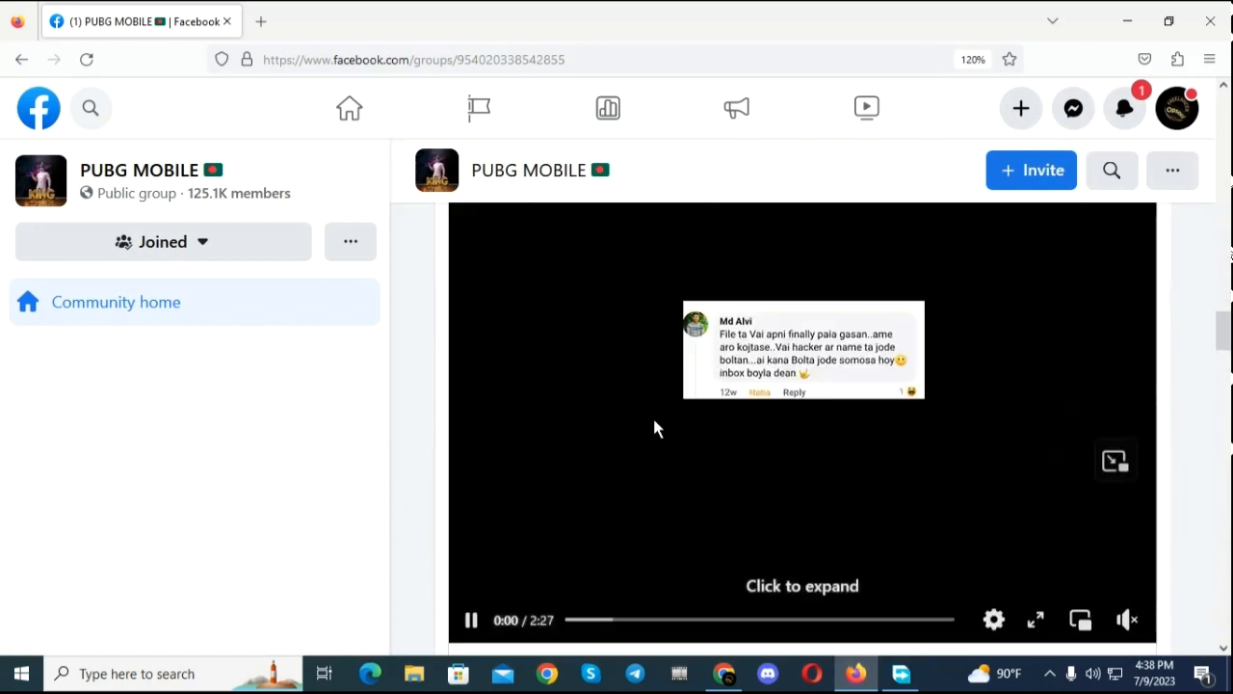
scroll(653, 424, up, 3)
scroll(652, 421, down, 4)
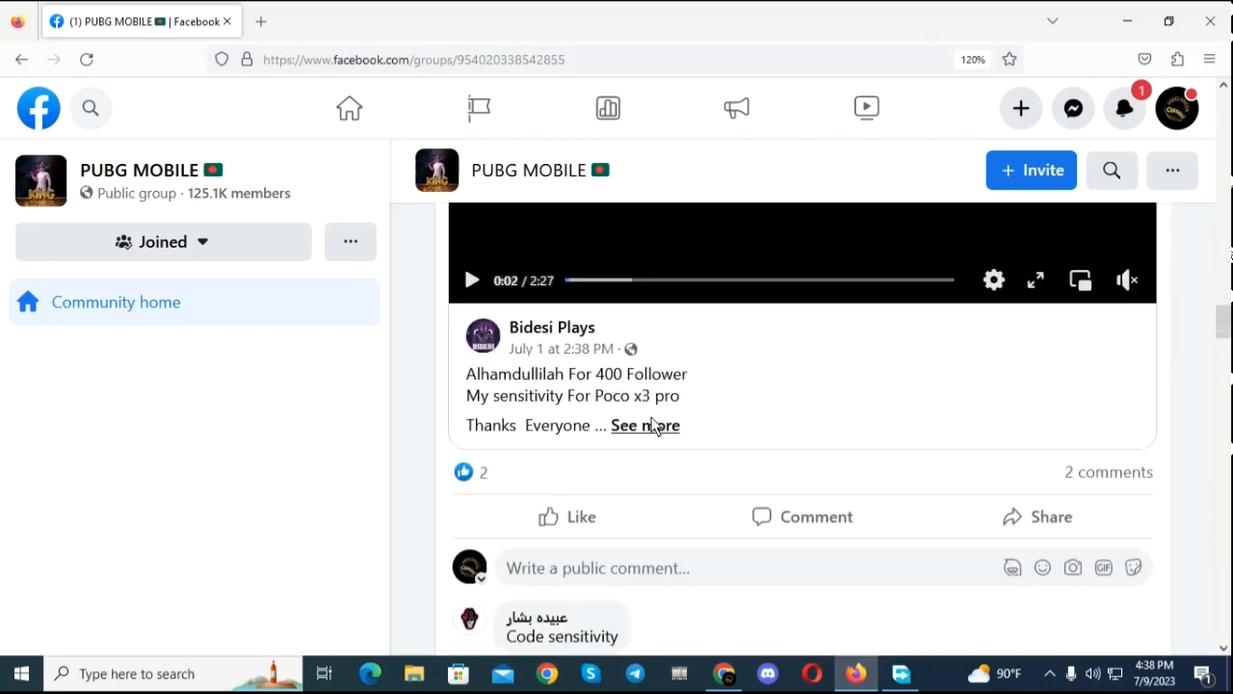
scroll(697, 441, down, 5)
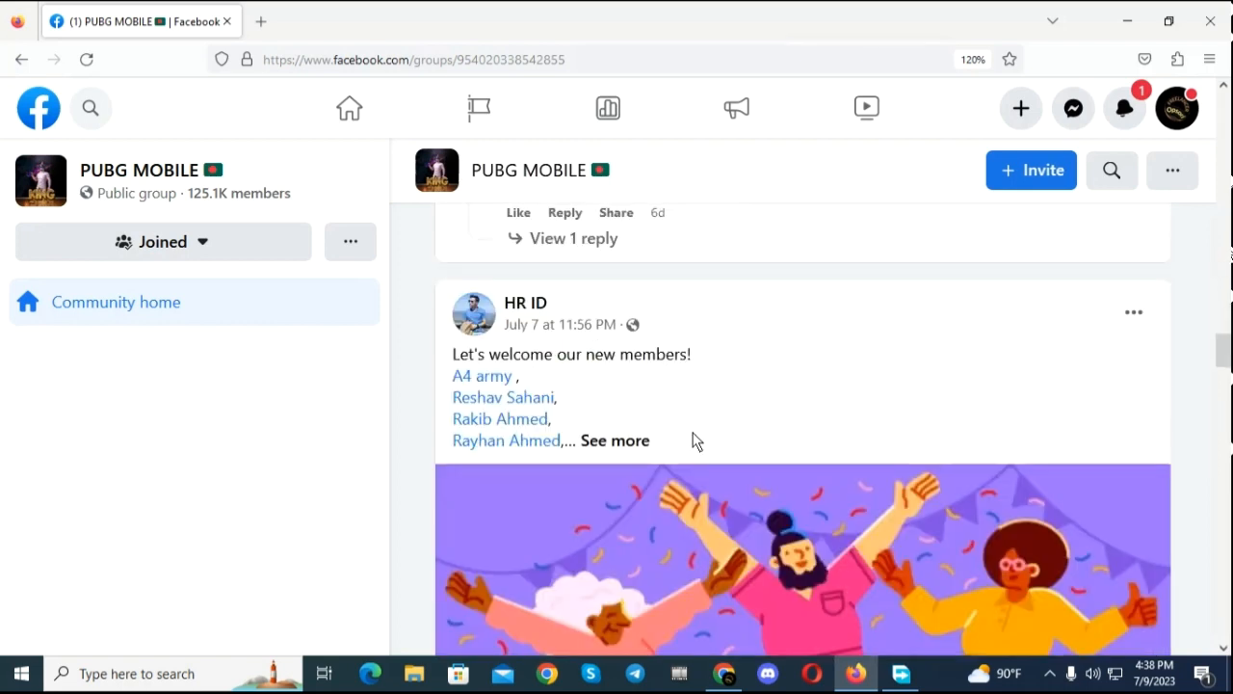
scroll(697, 440, down, 5)
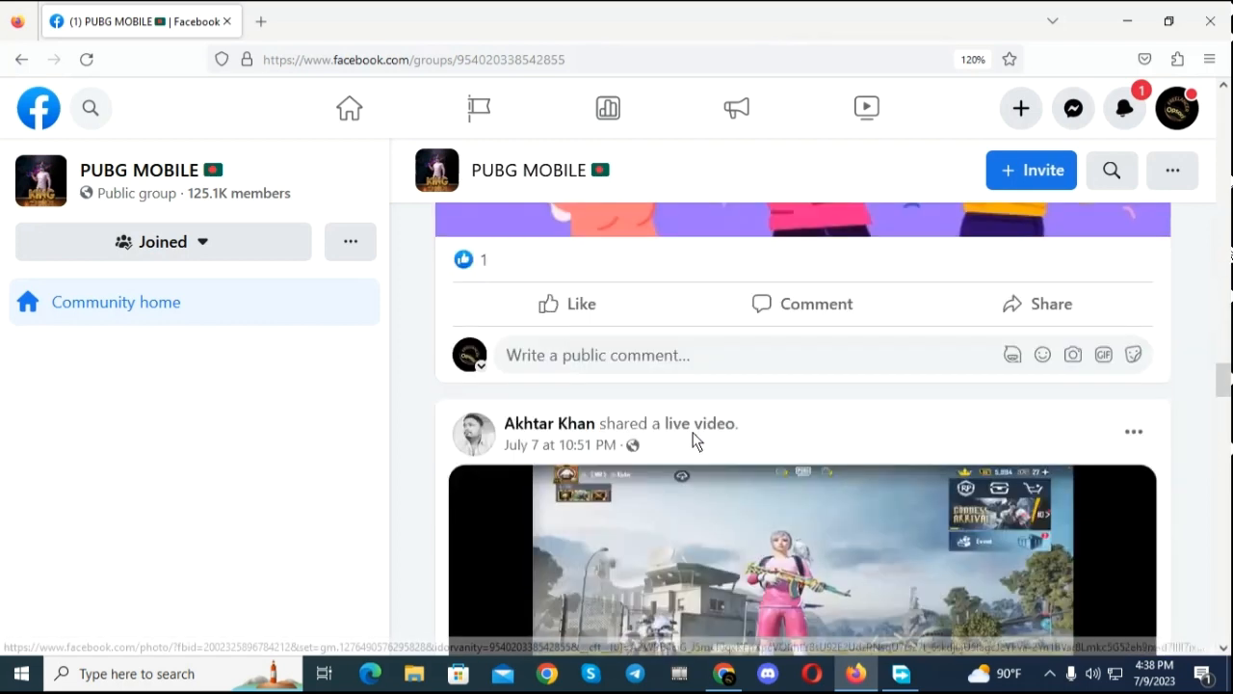
click(805, 304)
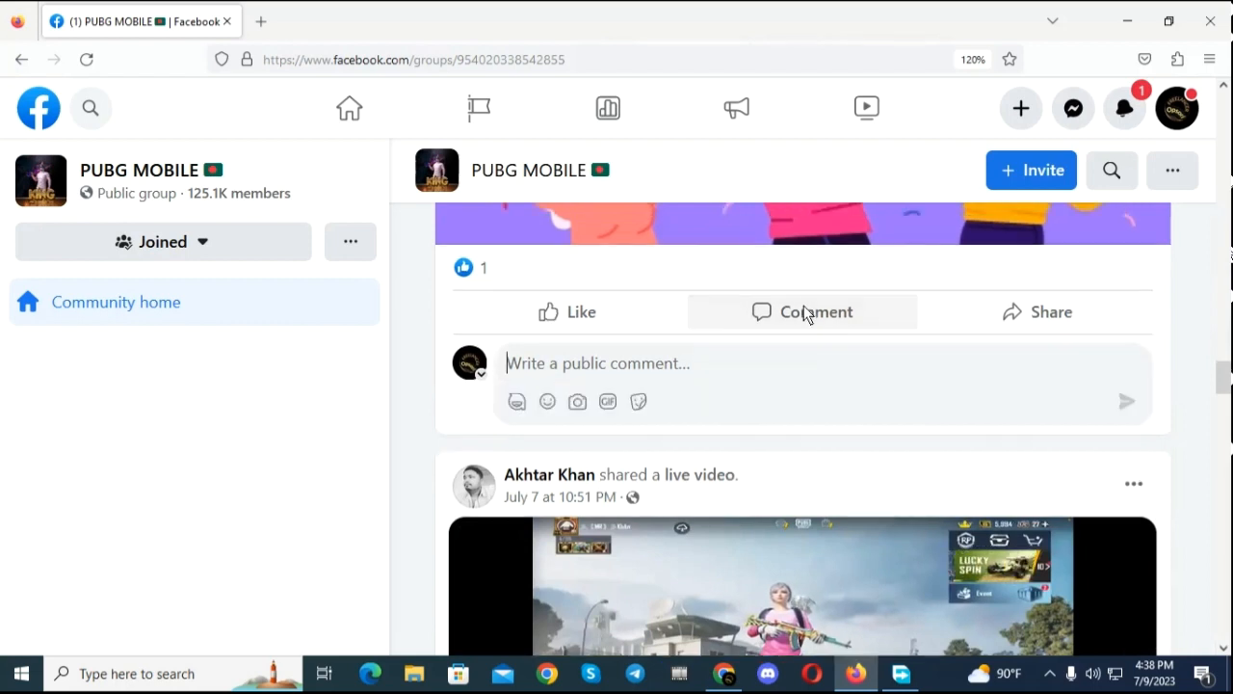
right_click(557, 376)
click(622, 507)
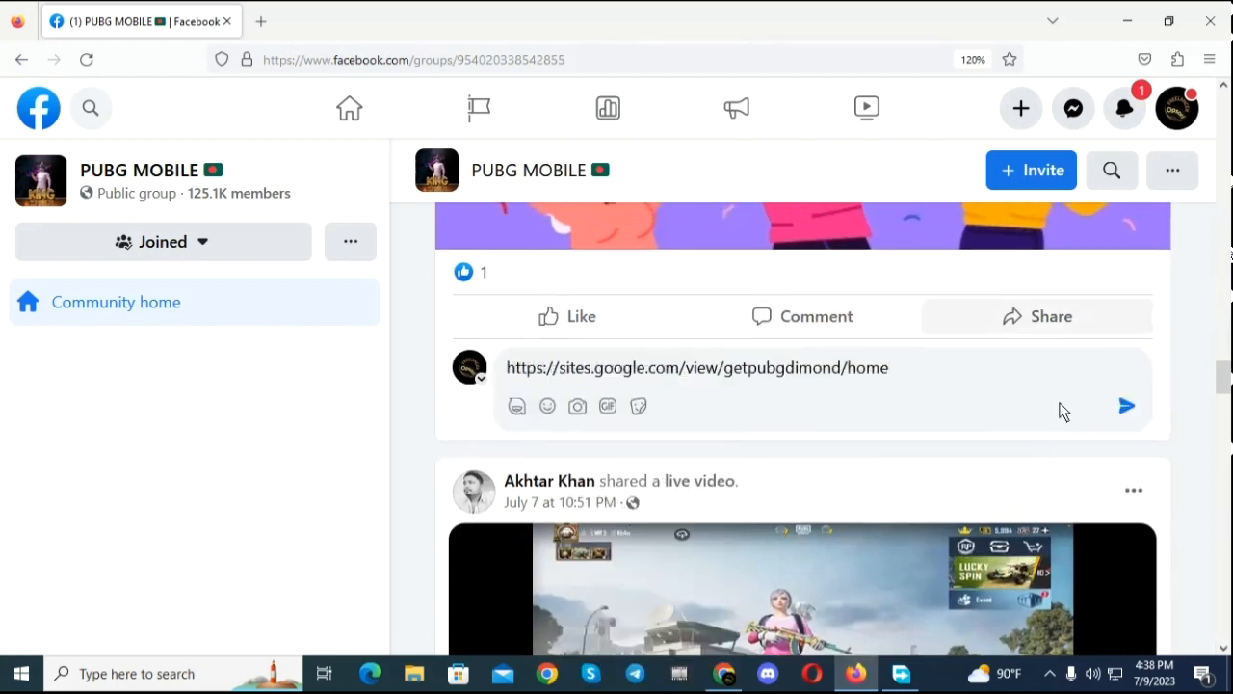
click(1127, 407)
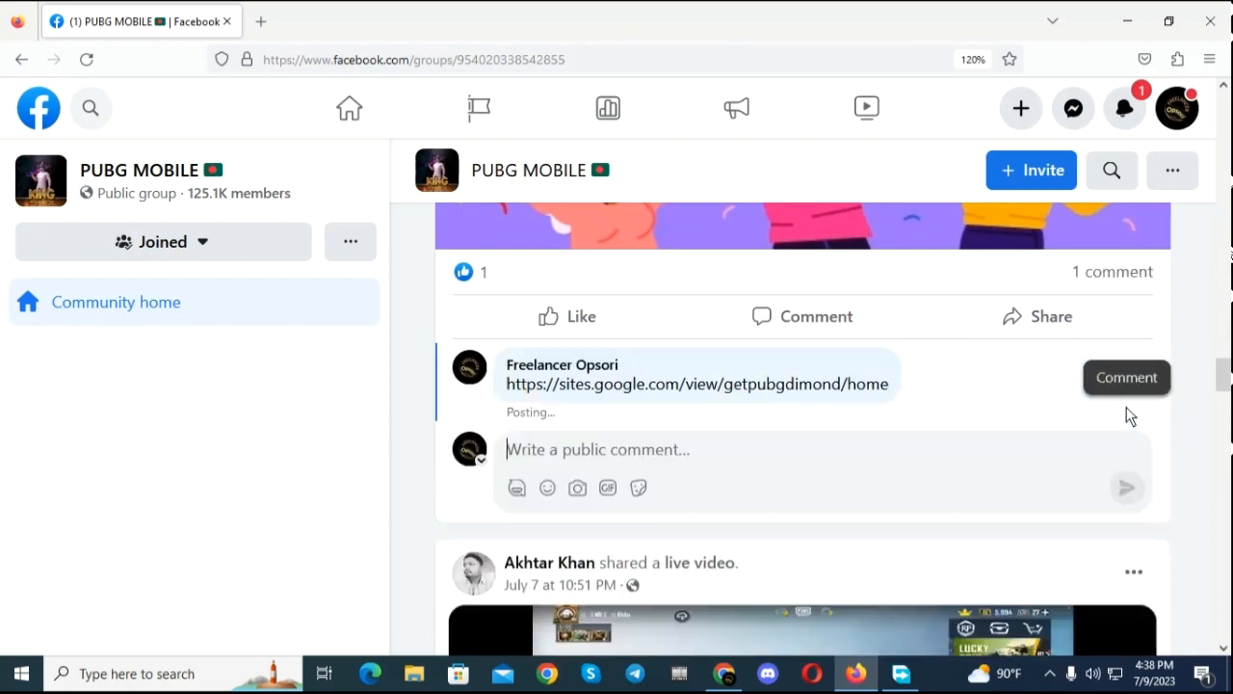
scroll(737, 359, down, 1)
scroll(736, 359, up, 1)
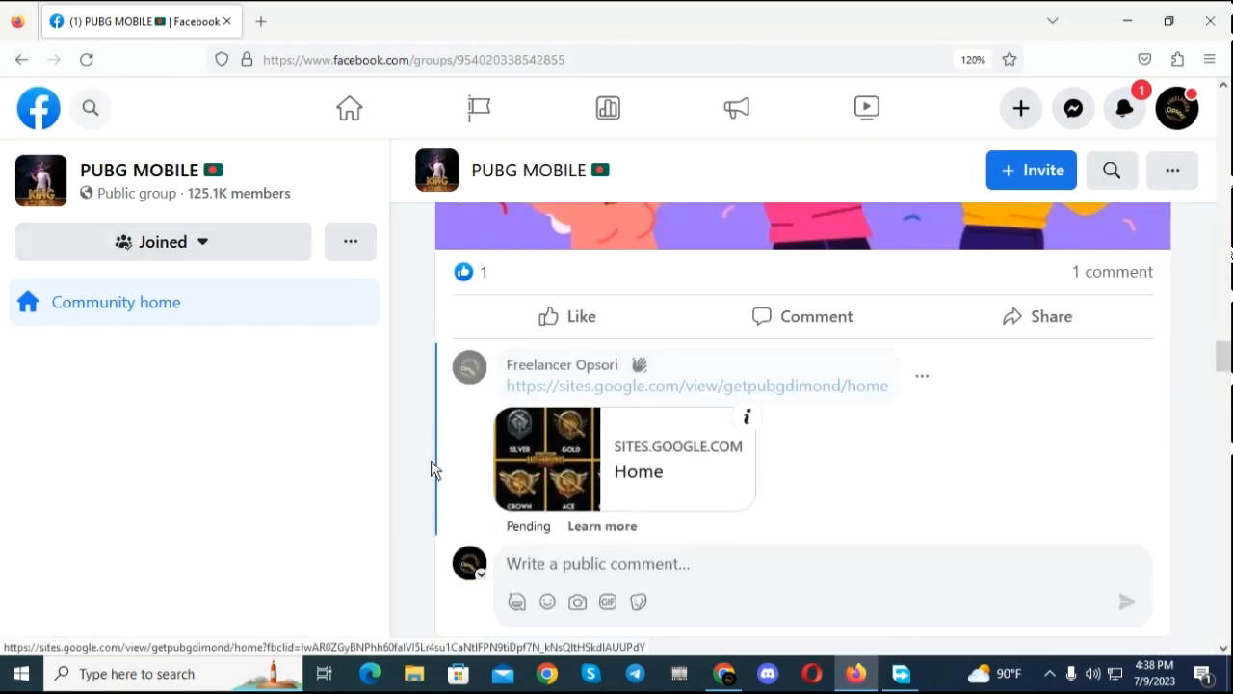
scroll(740, 251, down, 8)
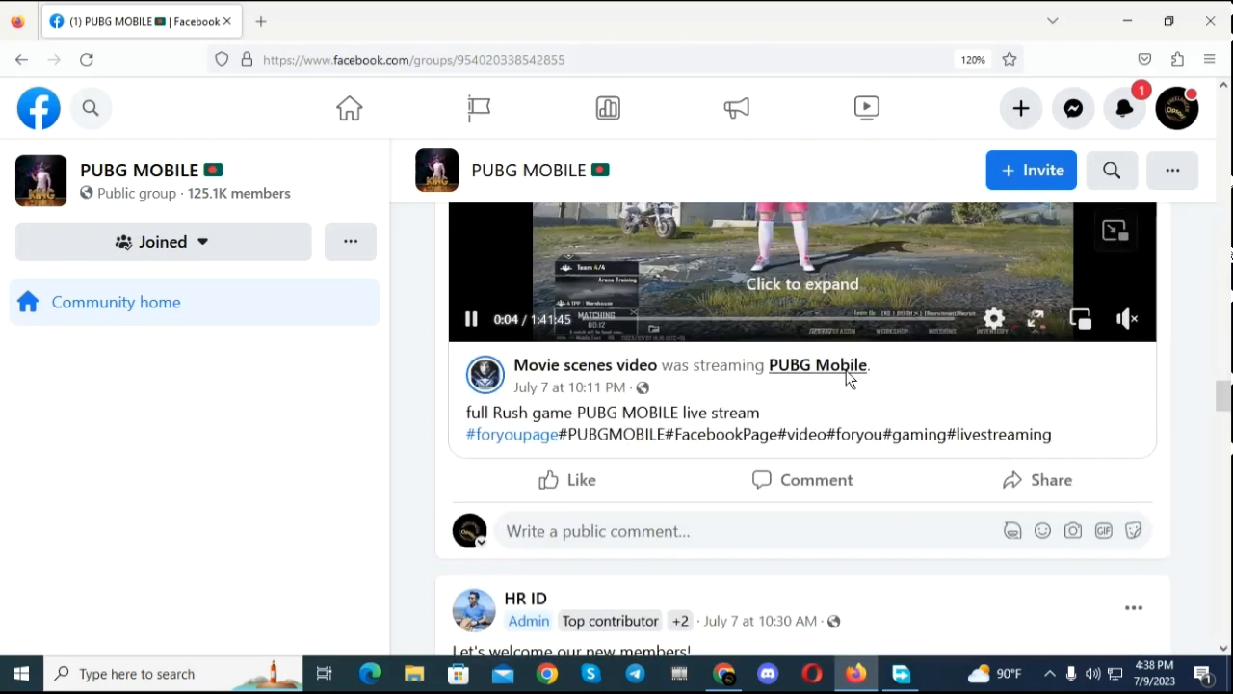
click(830, 487)
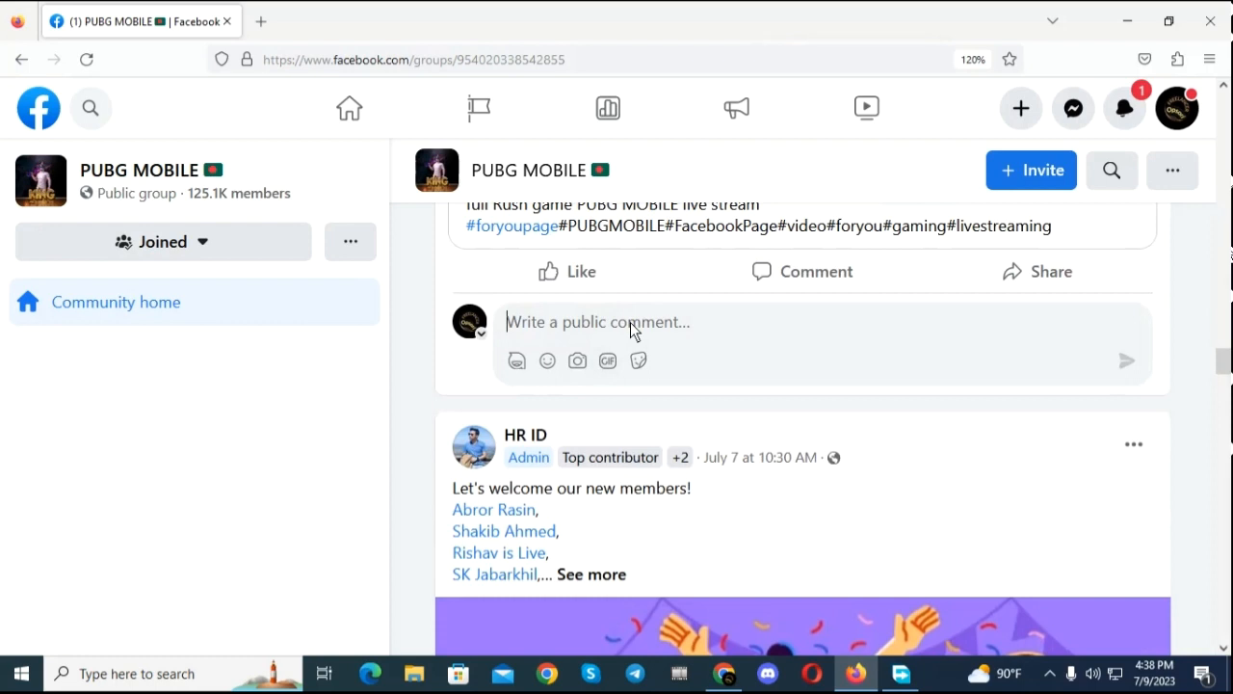
text(pu)
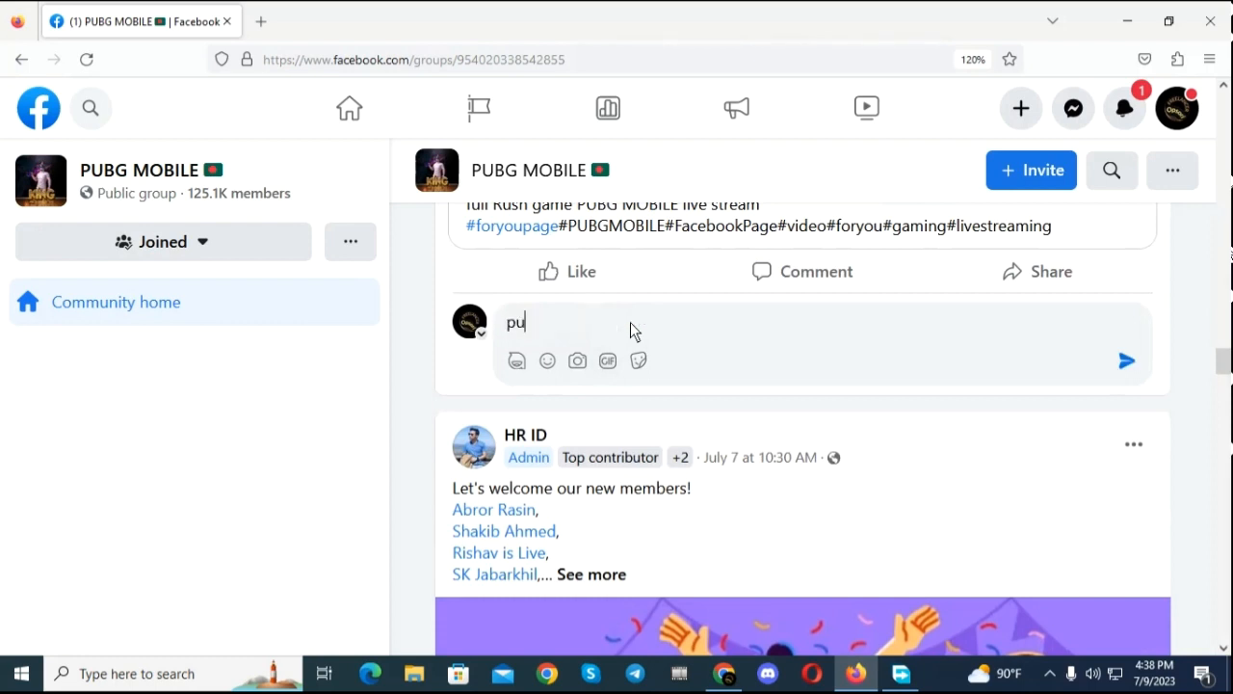
text(bg dimond)
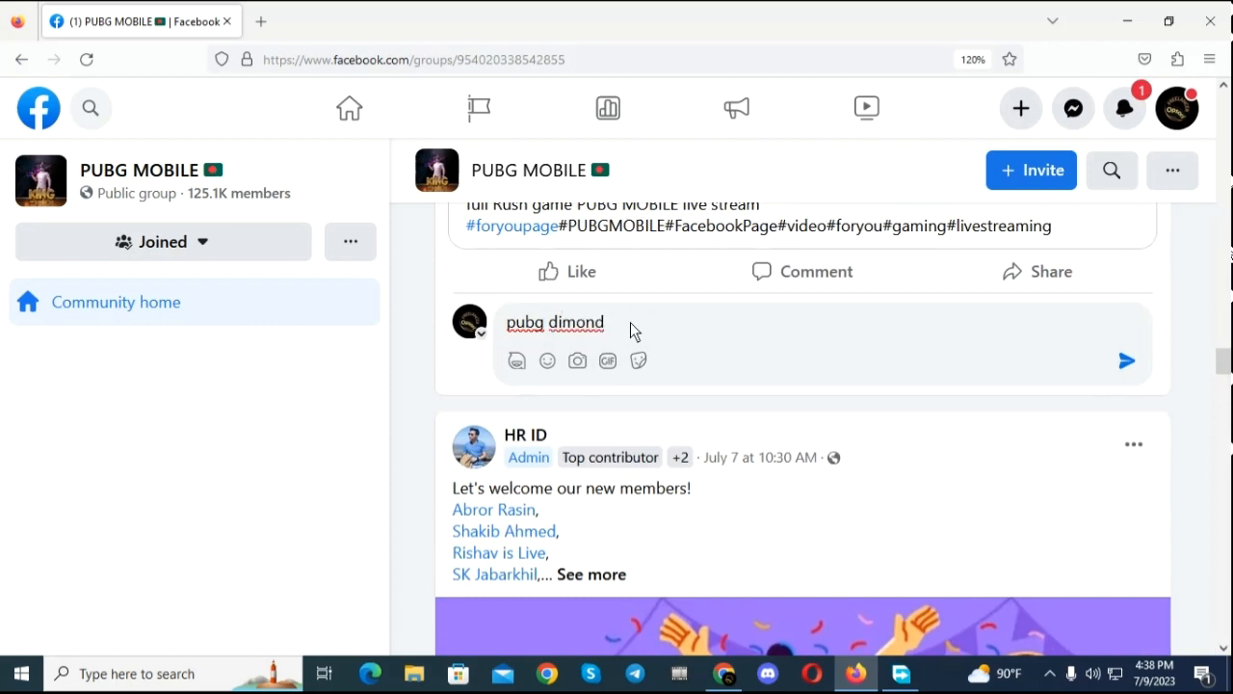
right_click(627, 332)
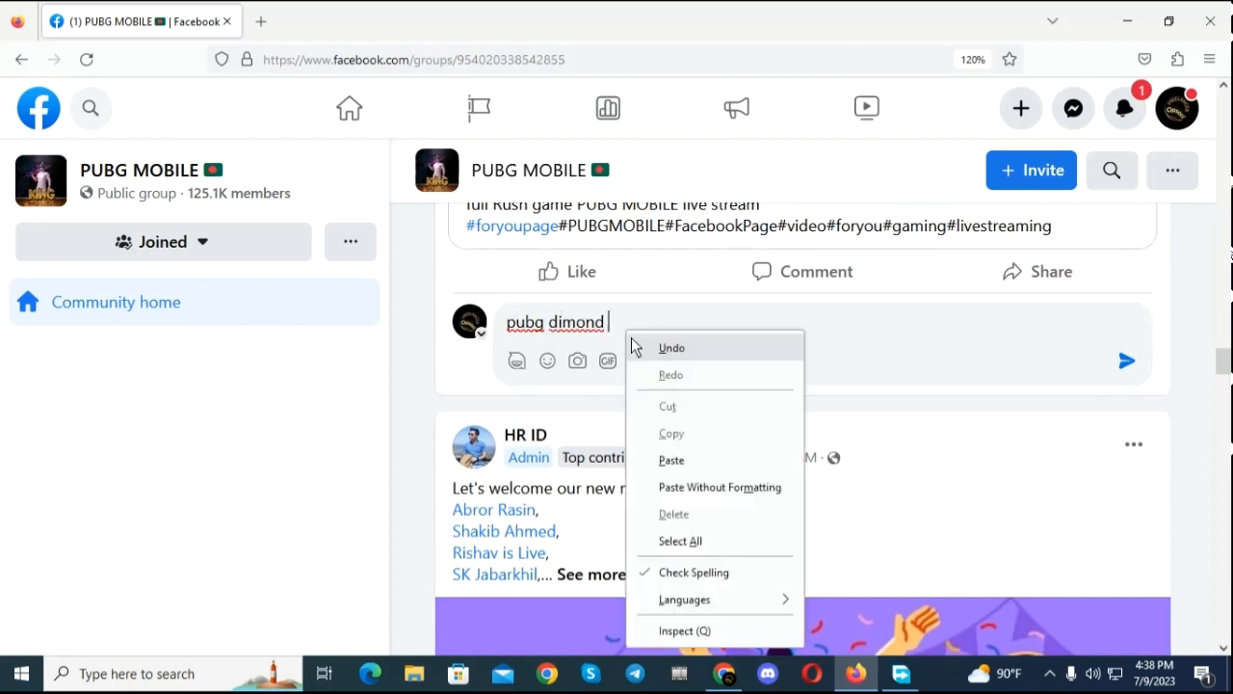
click(690, 461)
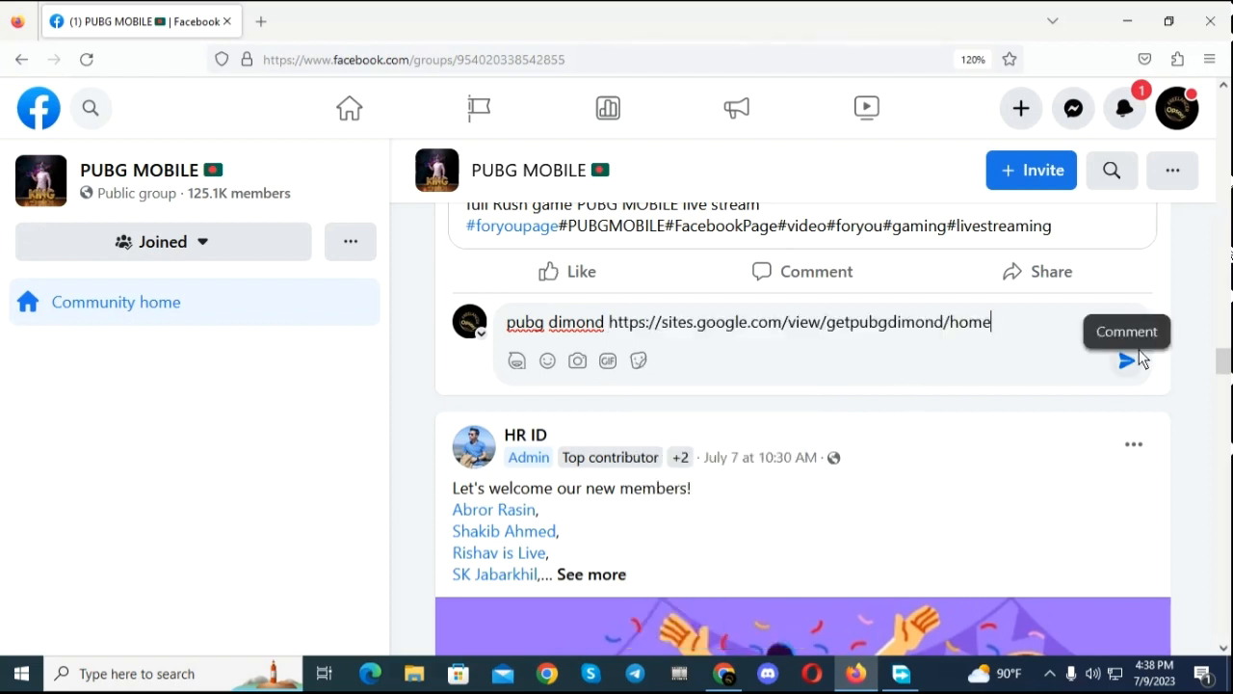
click(1127, 360)
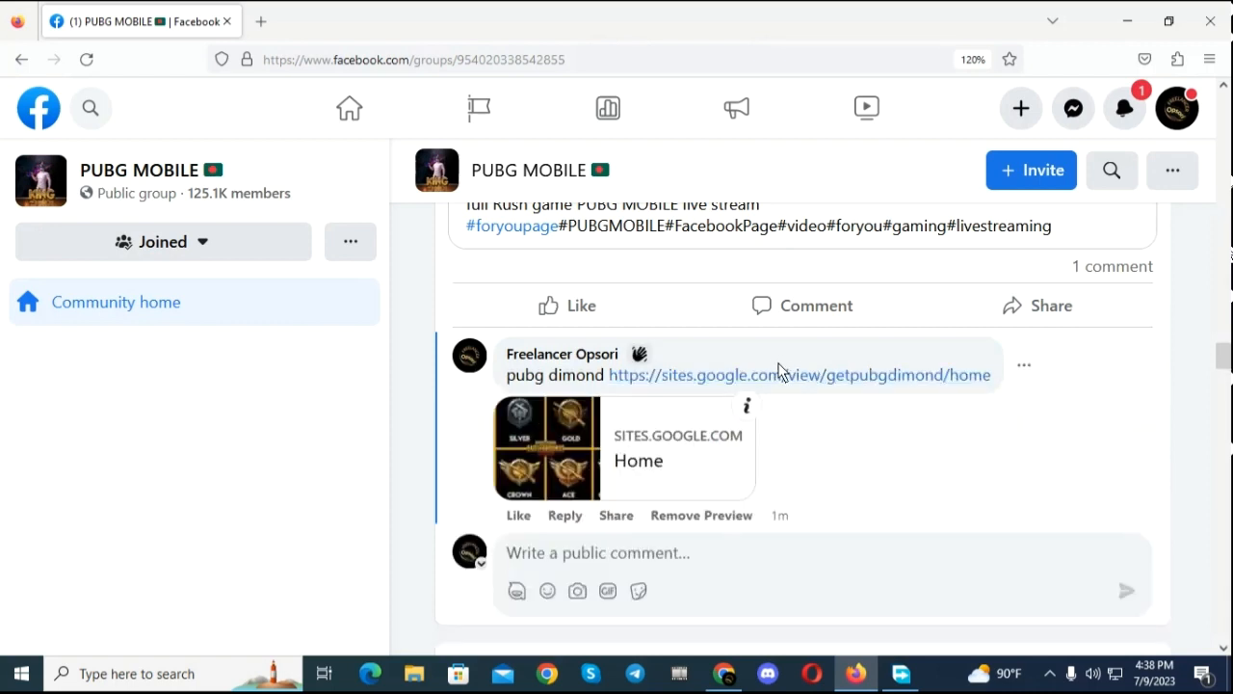
scroll(783, 371, down, 2)
scroll(771, 386, up, 3)
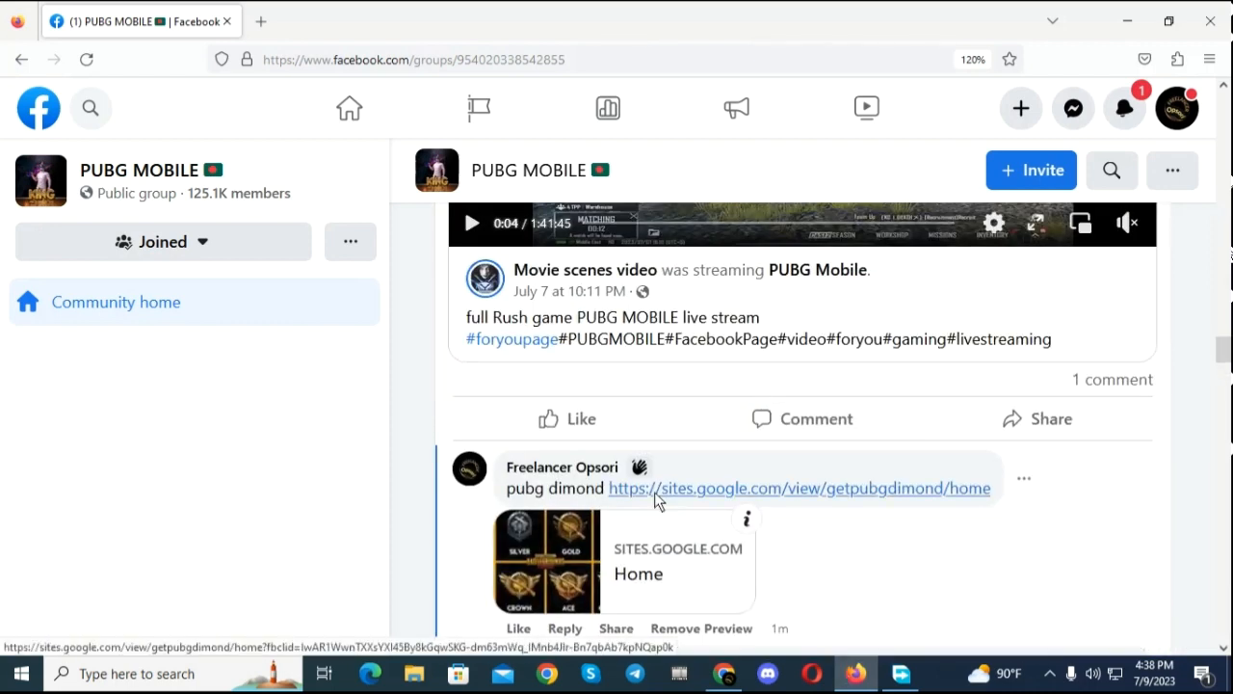
scroll(762, 490, down, 1)
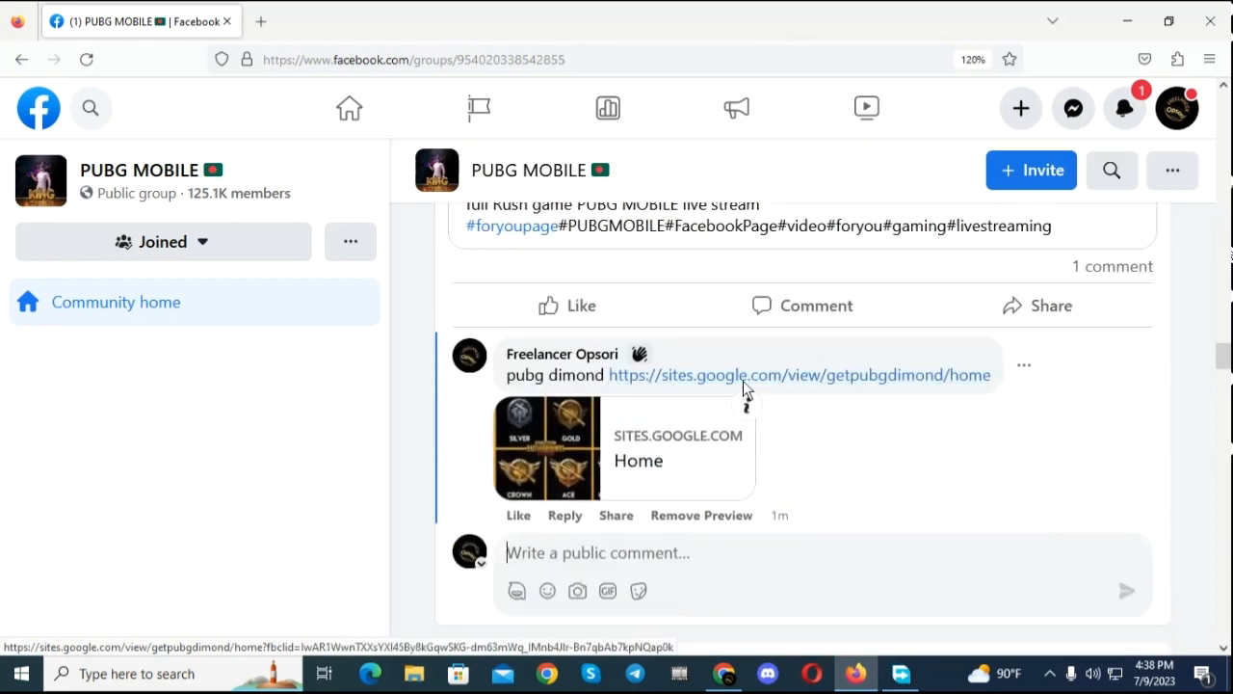
Step: Switch to Chrome and begin a Google search for "link" in a new tab
click(723, 674)
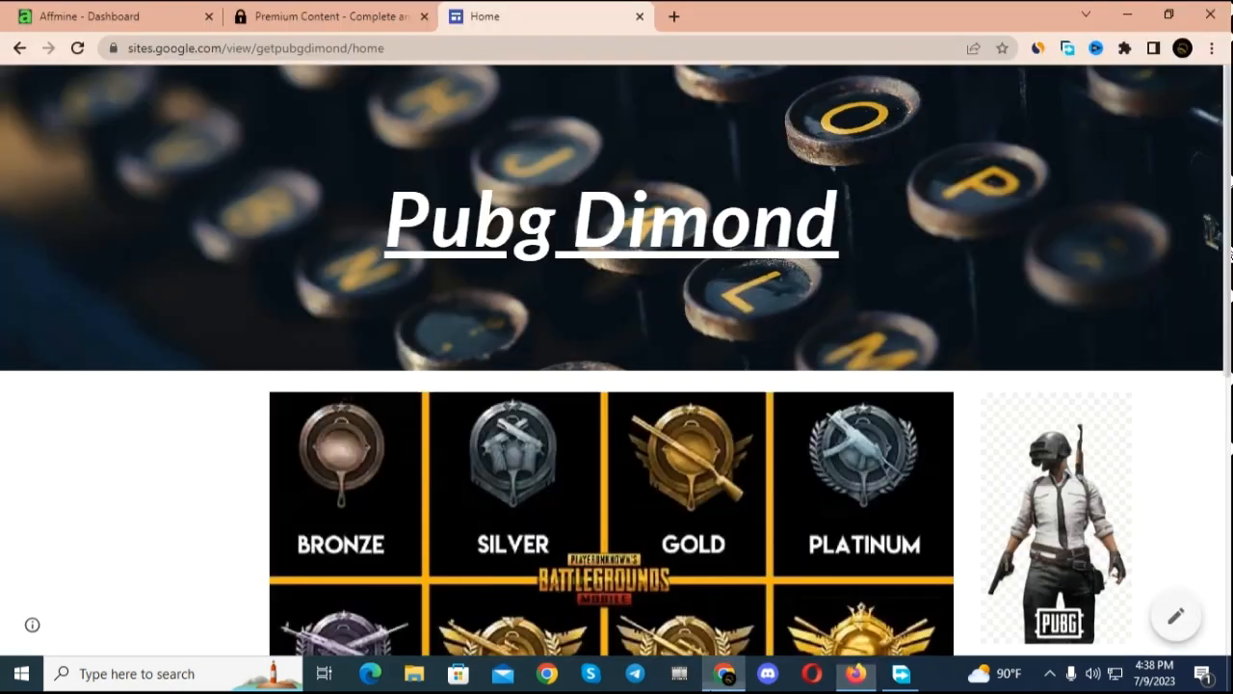
click(681, 19)
click(540, 376)
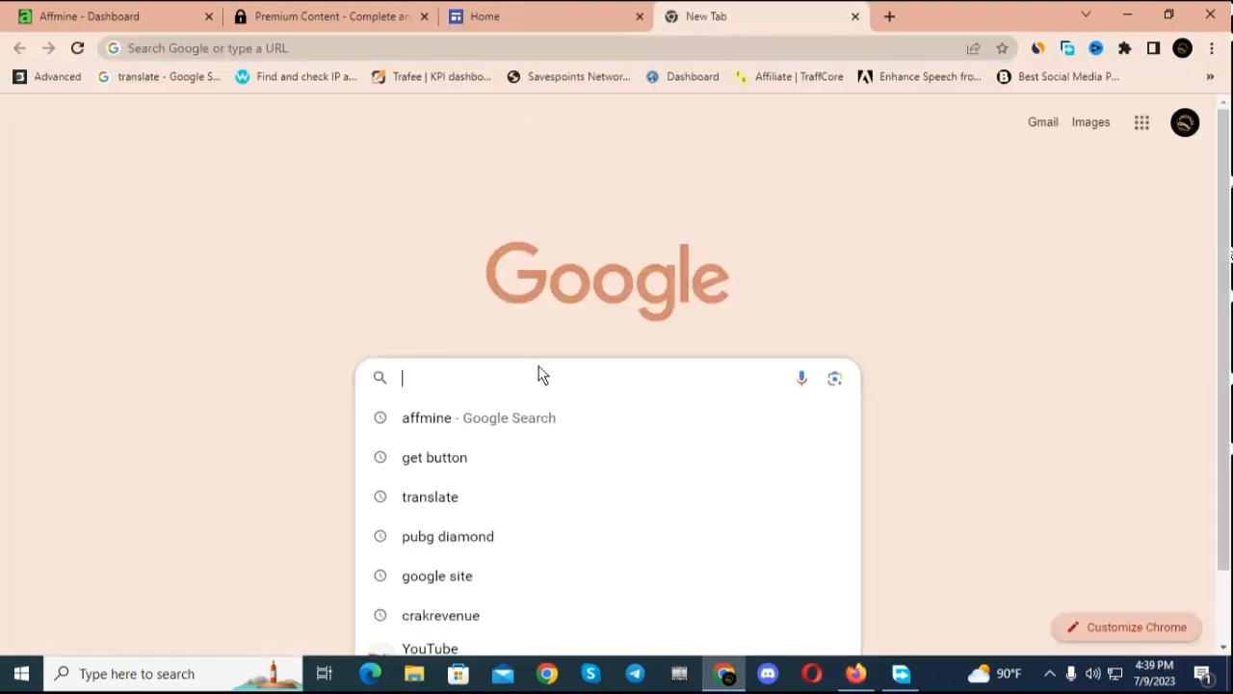
text(link)
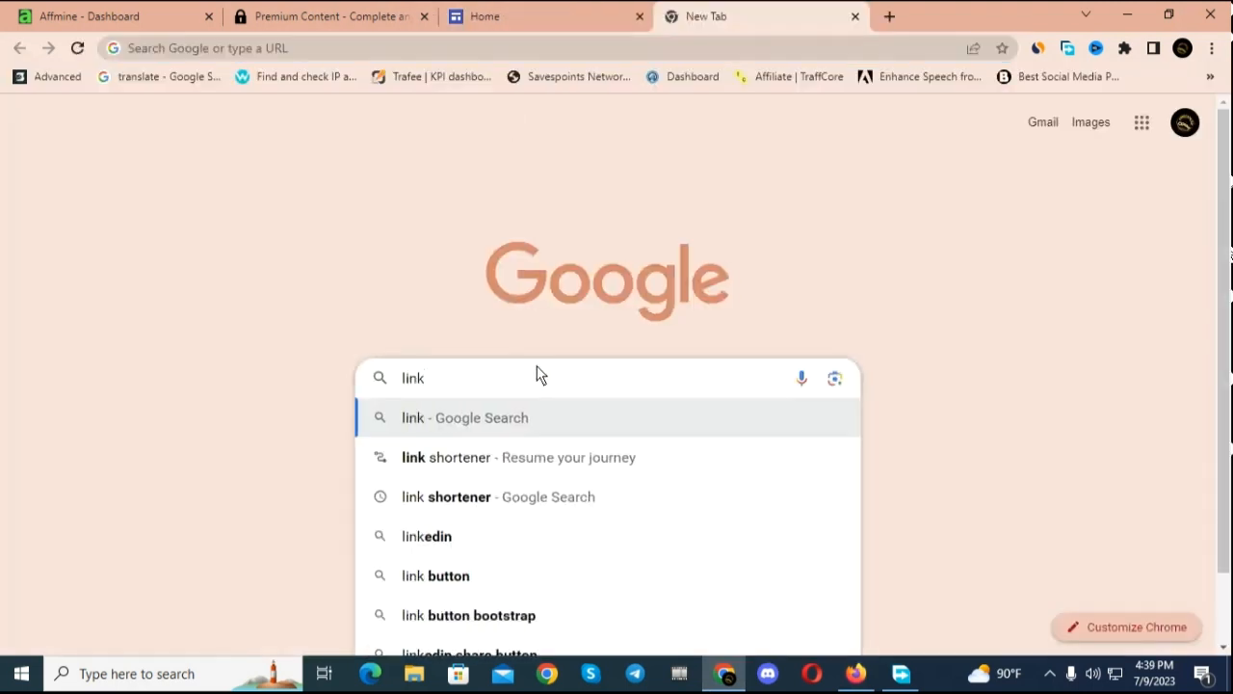
click(517, 459)
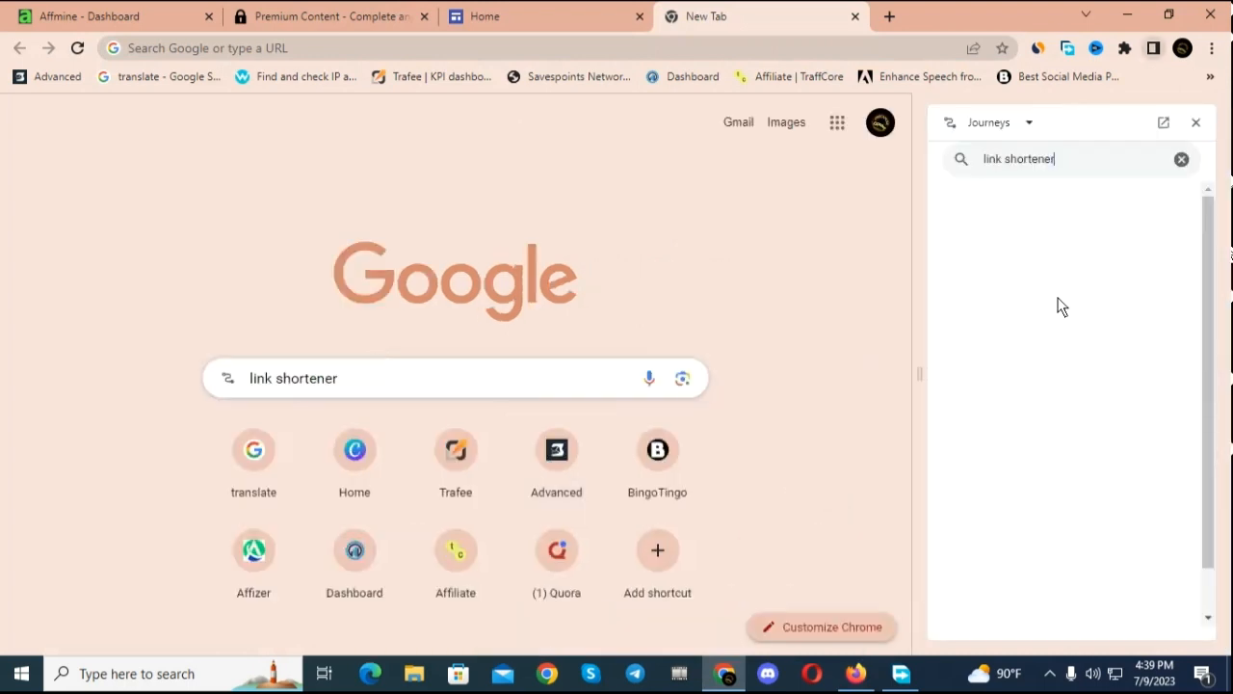
click(1194, 123)
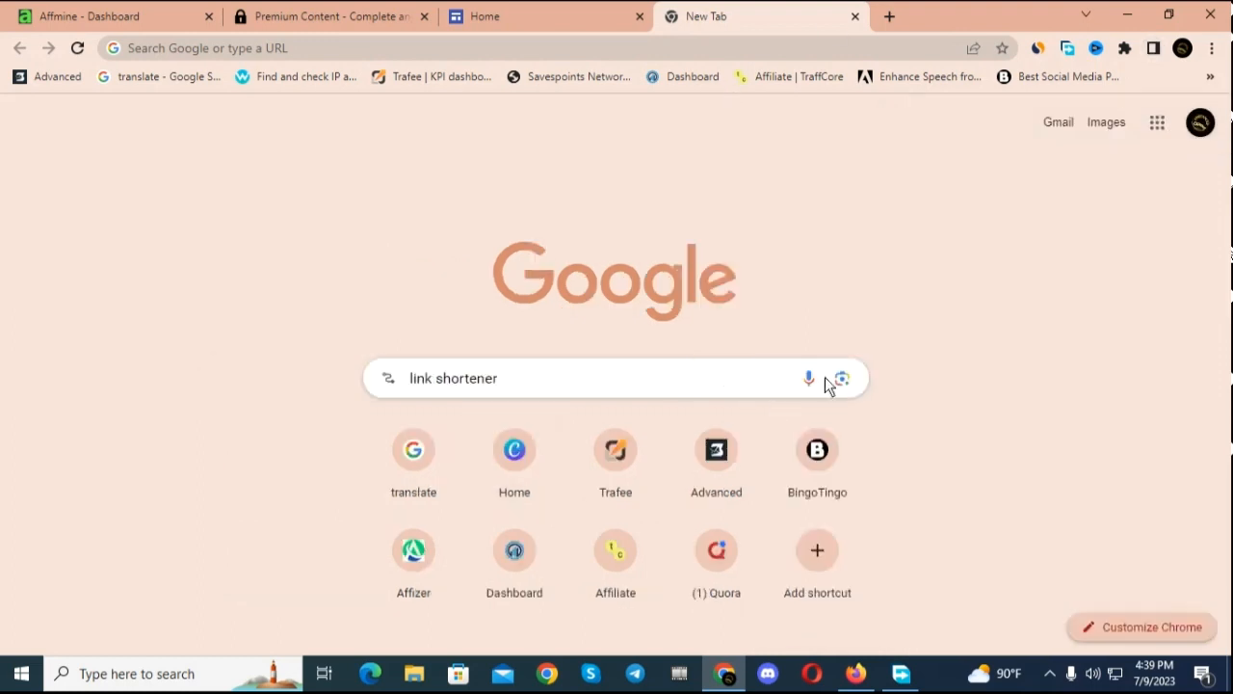
click(692, 382)
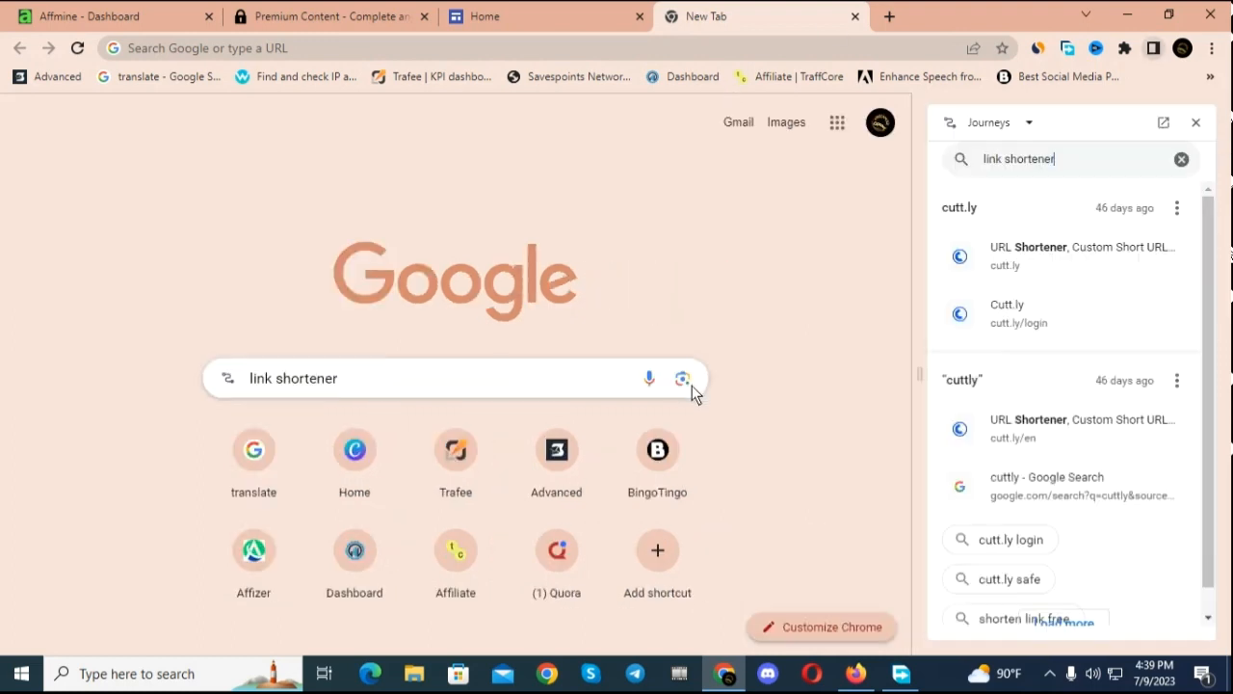
click(1196, 122)
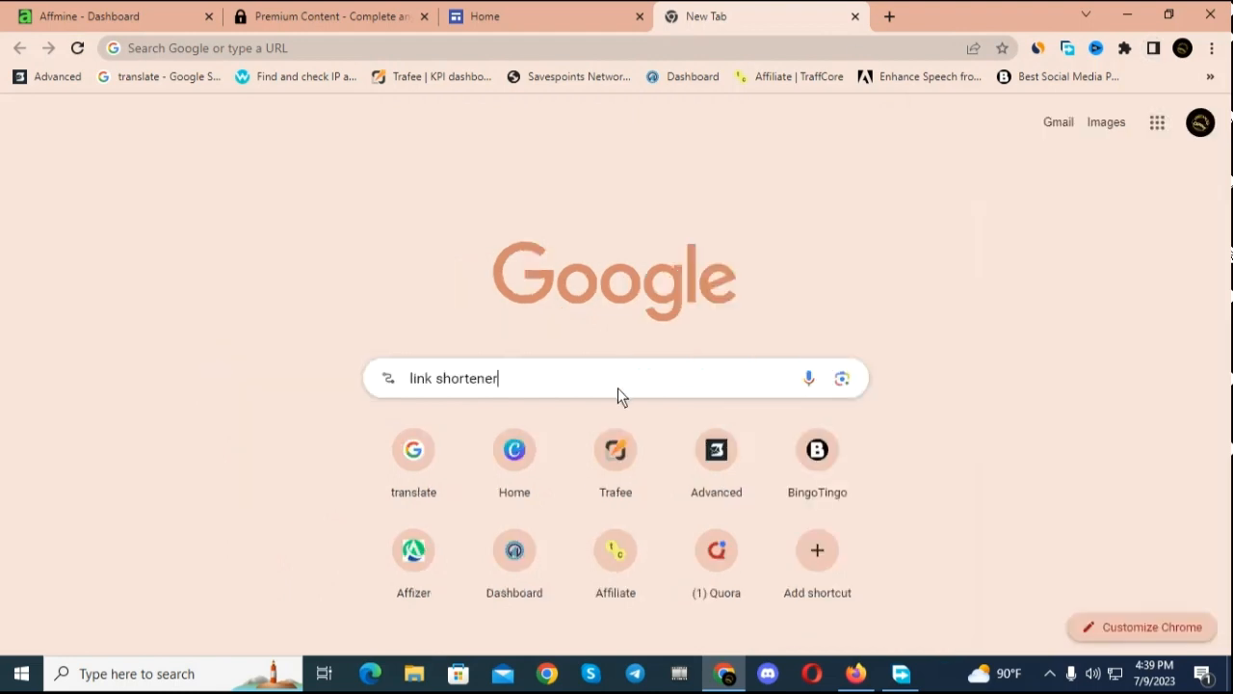
Step: Search Google for "link shortener" and open the Short URL site at shorturl.at
key(BackSpace)
key(BackSpace)
key(BackSpace)
key(BackSpace)
key(BackSpace)
key(BackSpace)
key(BackSpace)
key(BackSpace)
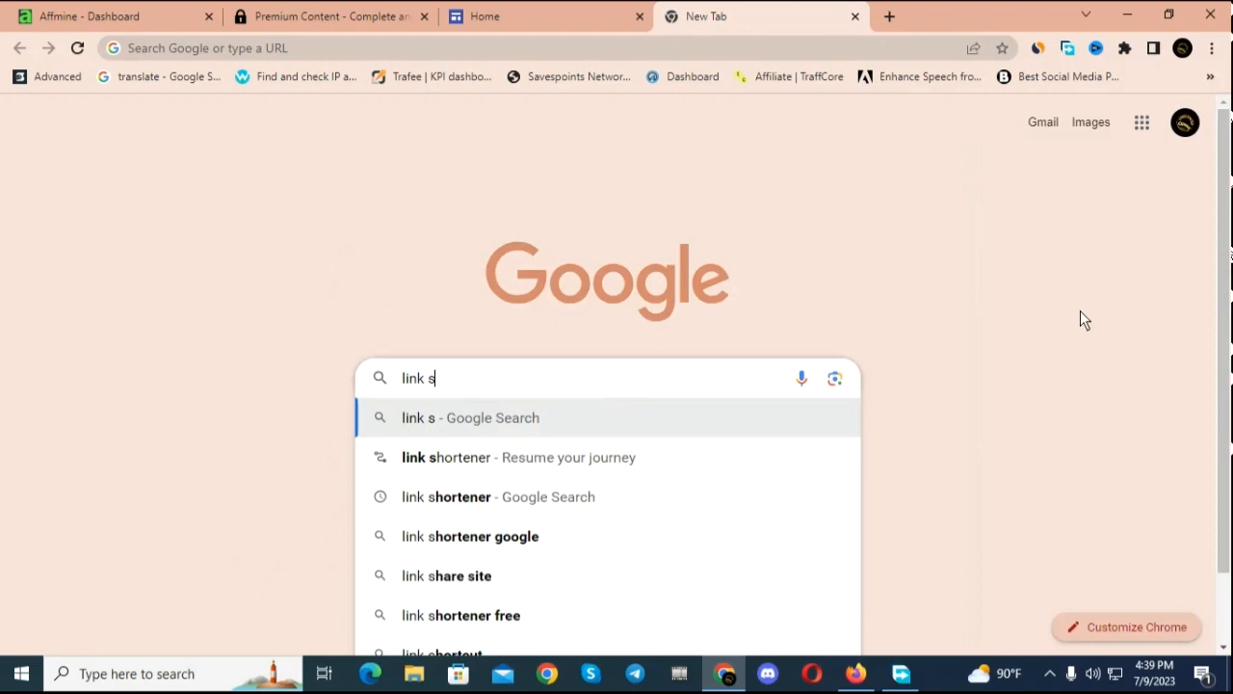
click(413, 496)
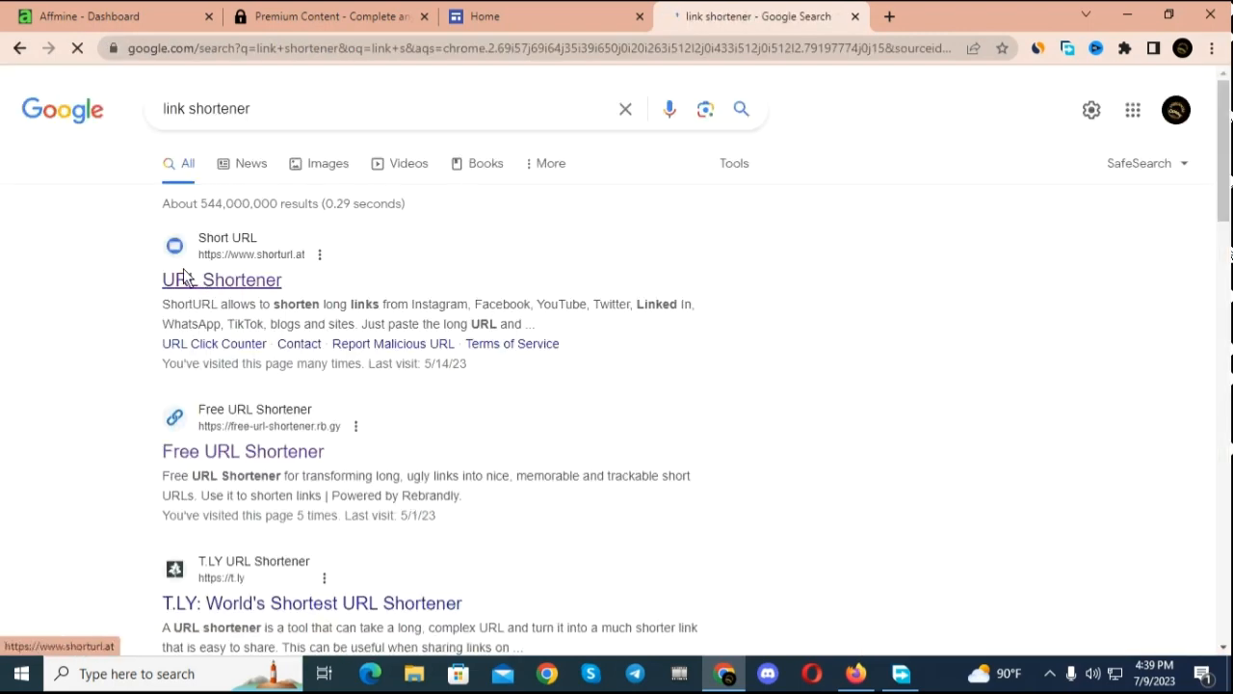
click(204, 280)
click(583, 279)
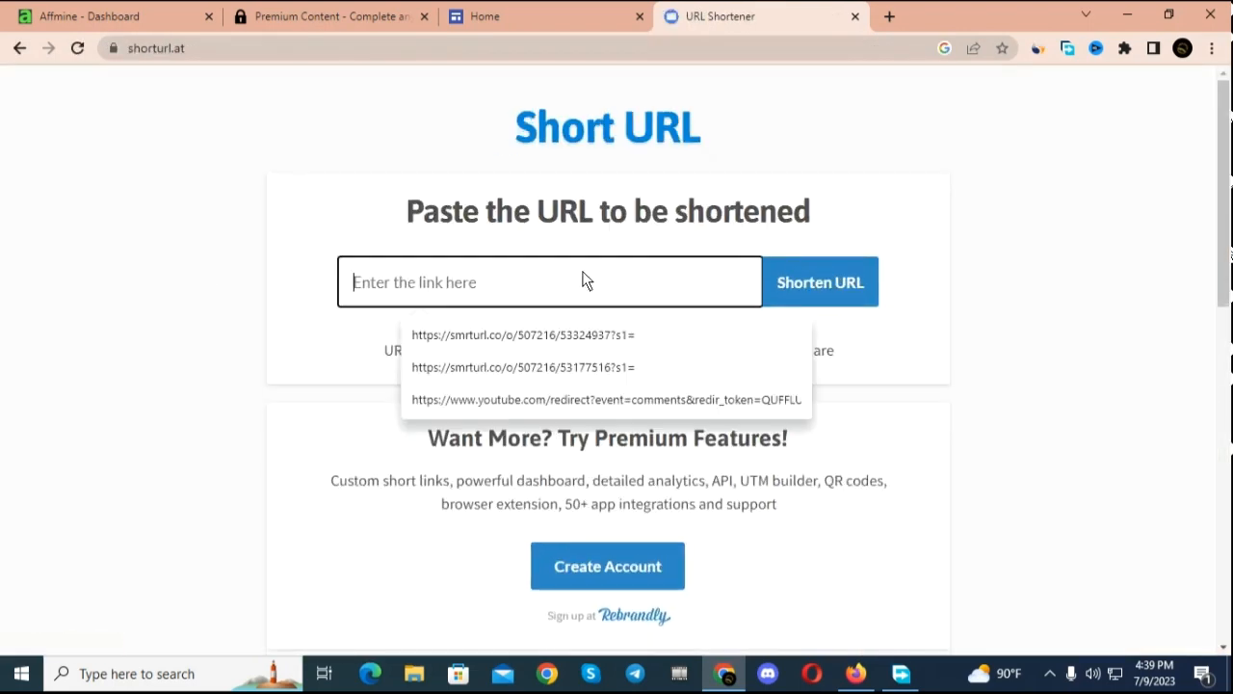
right_click(584, 275)
click(636, 412)
click(787, 277)
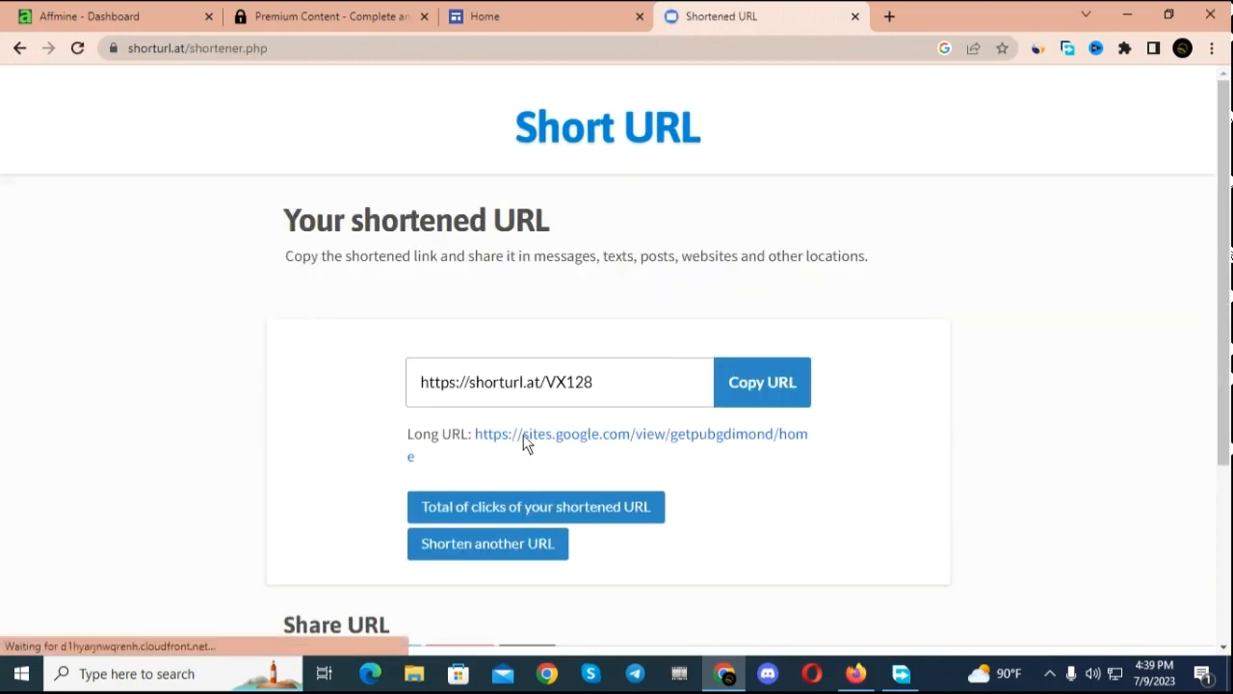
click(773, 395)
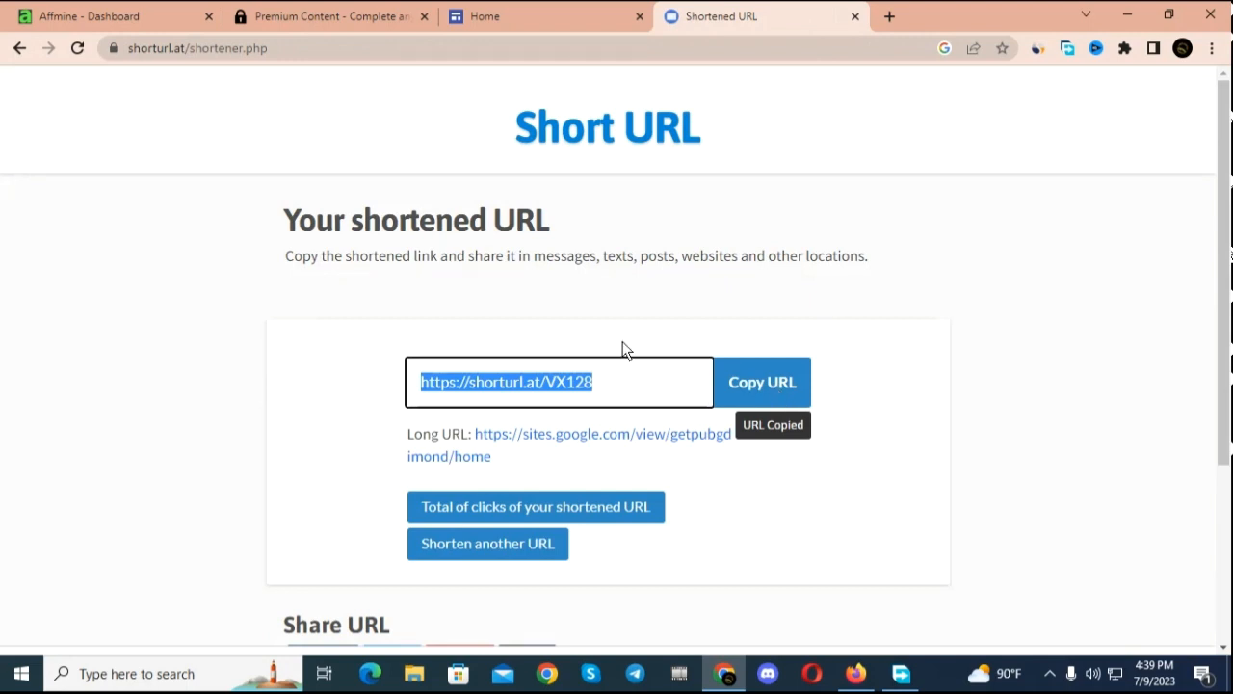
Step: Return to the Affmine content locker list
click(142, 14)
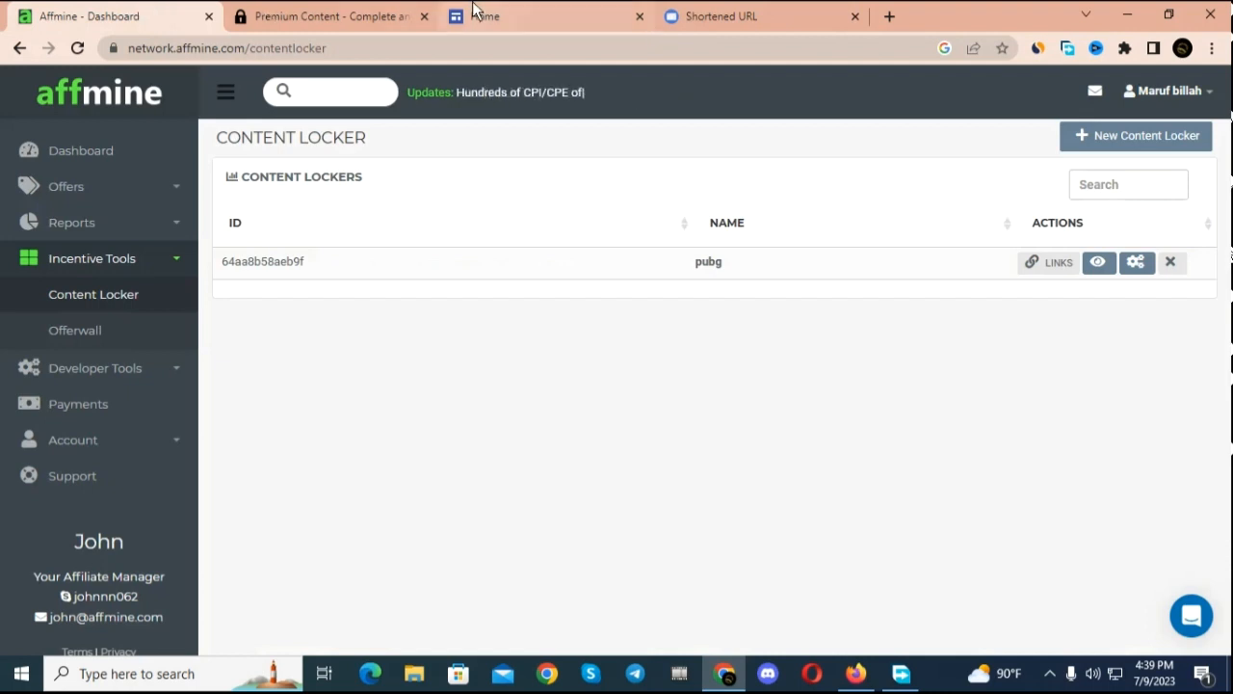
mouse_move(473, 8)
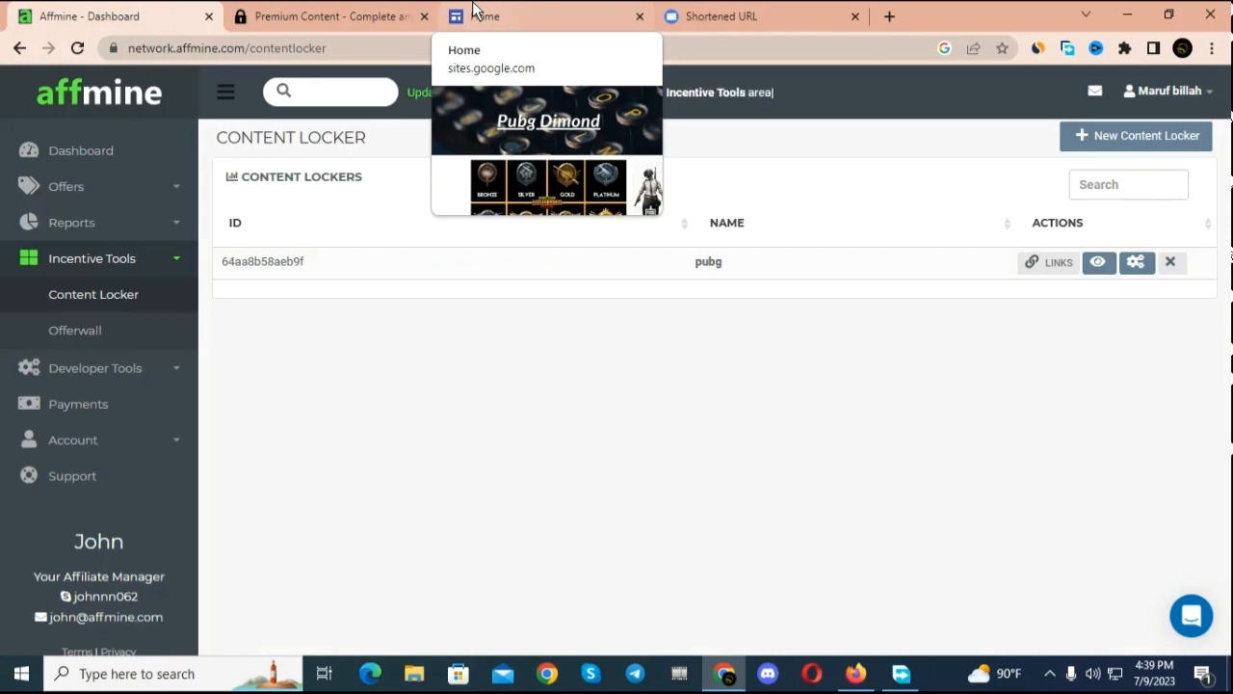
click(1050, 674)
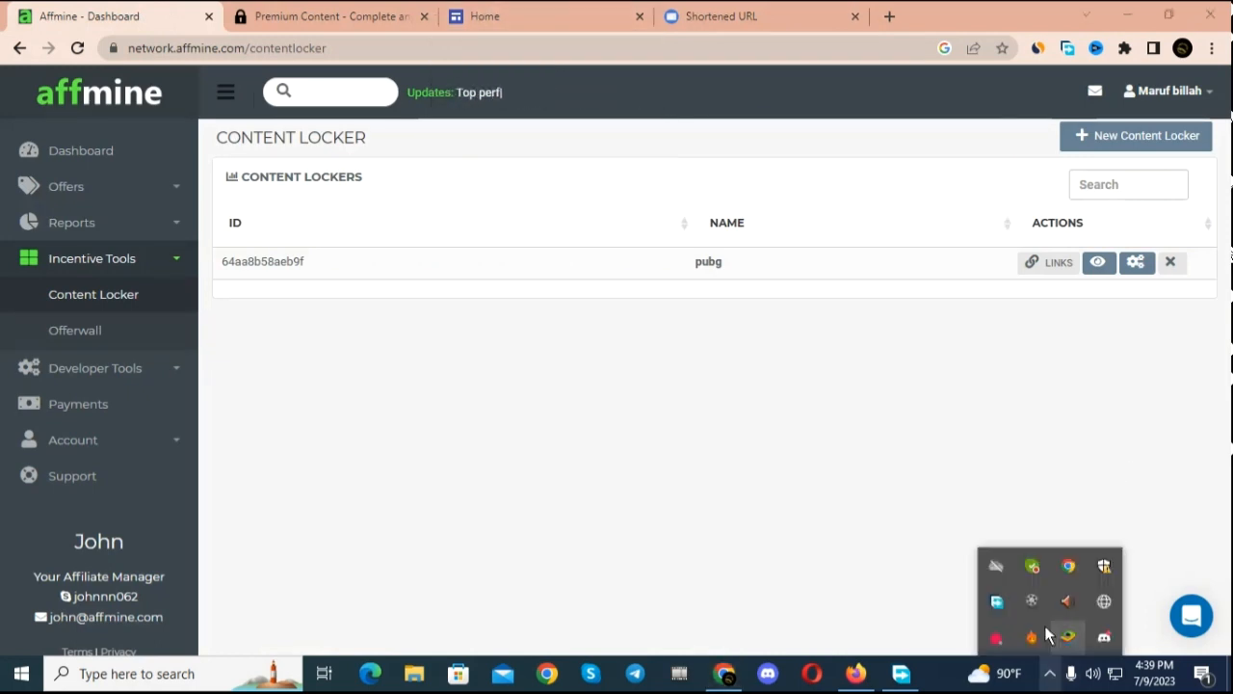
click(1033, 604)
click(1071, 673)
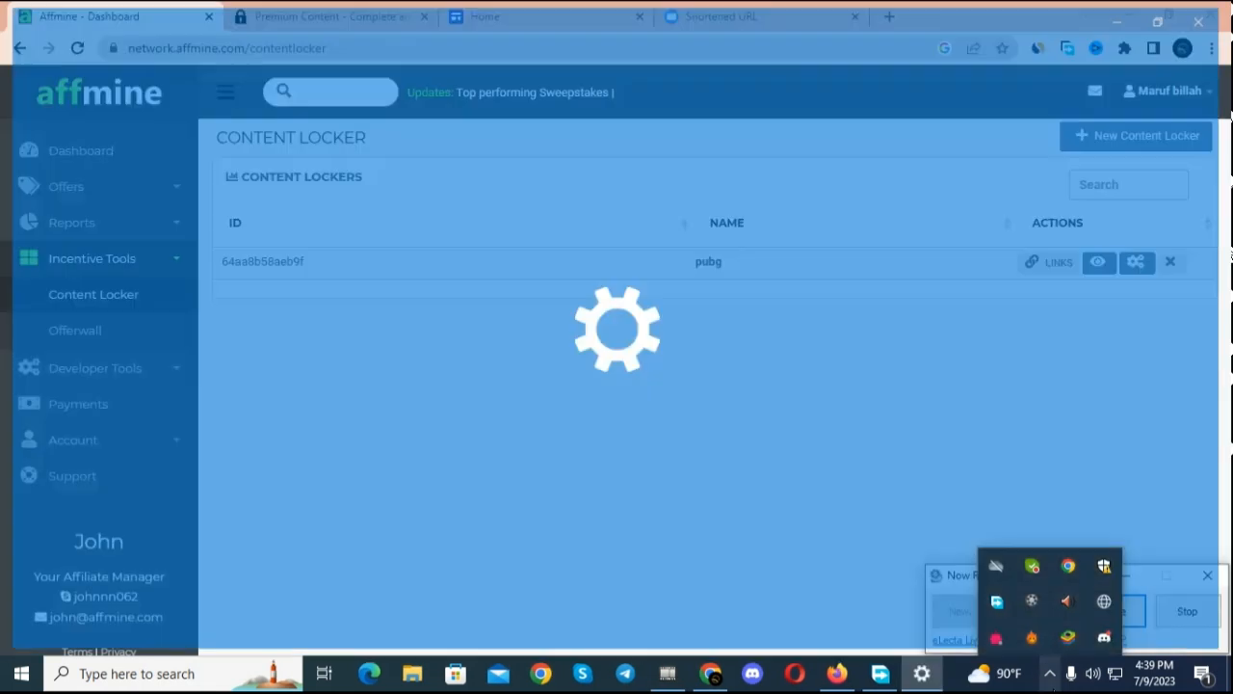